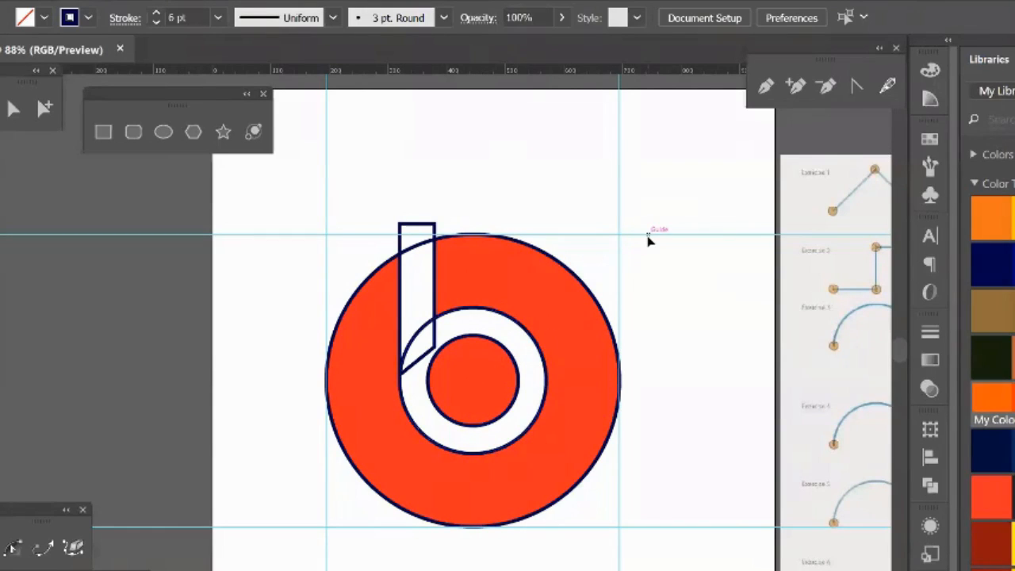
Step: Remove the upright bar and its overlapping sections from the traced circles with the Shape Builder, forming the open stem of the b
drag(366, 154, 616, 487)
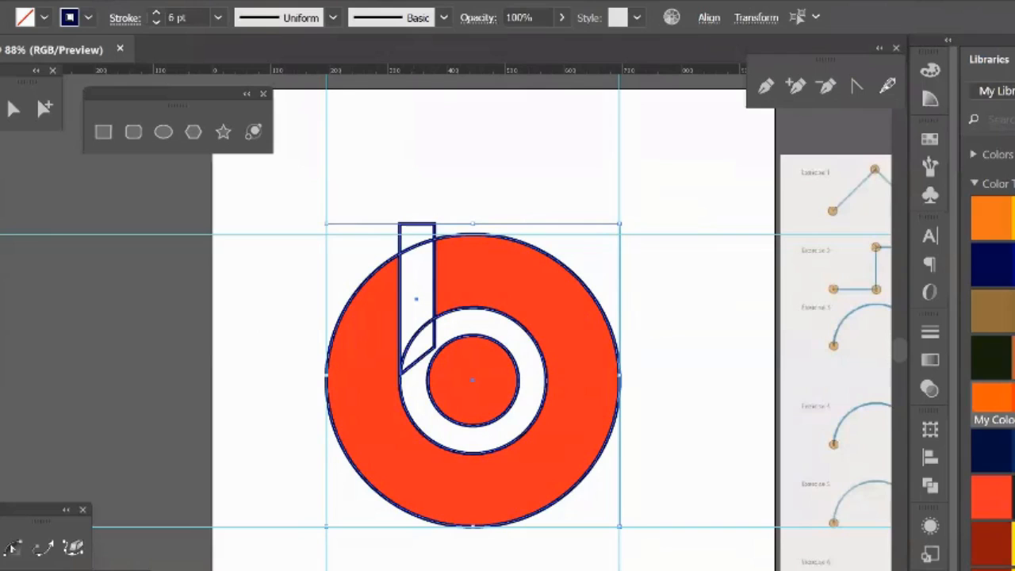
key(shift+m)
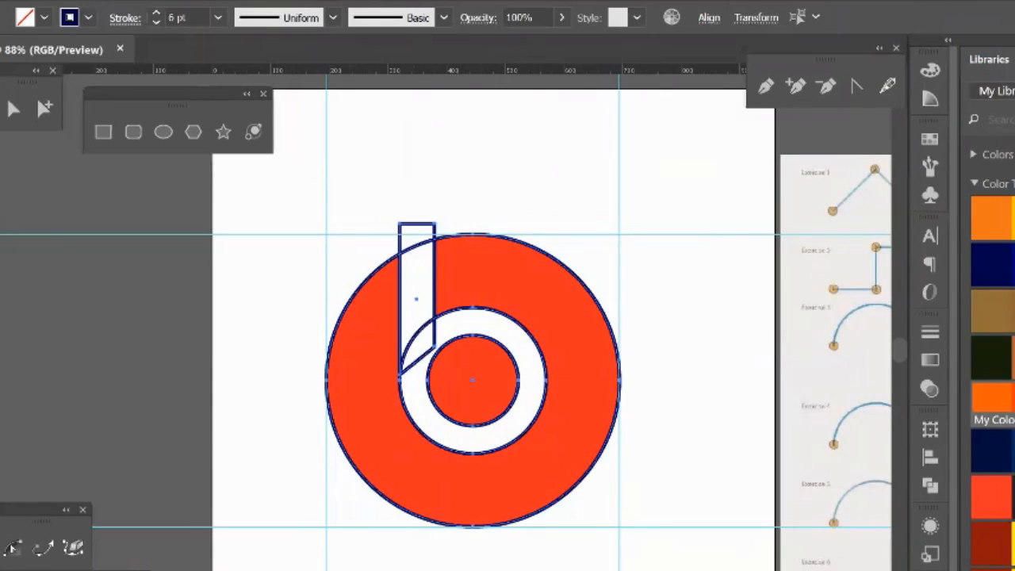
drag(417, 217, 408, 388)
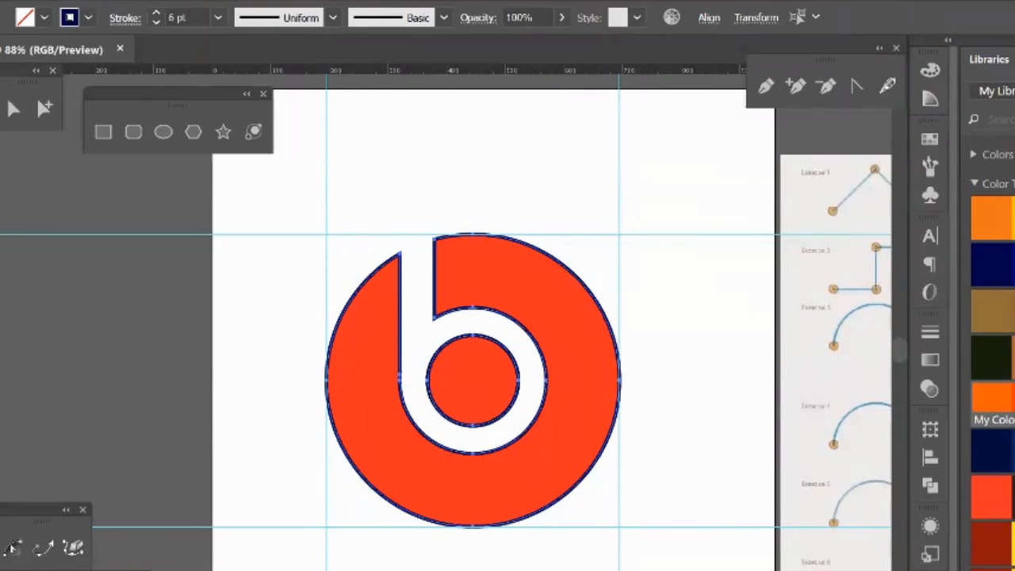
Step: Swap the fill and stroke of the traced logo and move it off the artboard, to the left of the original
key(v)
key(shift+x)
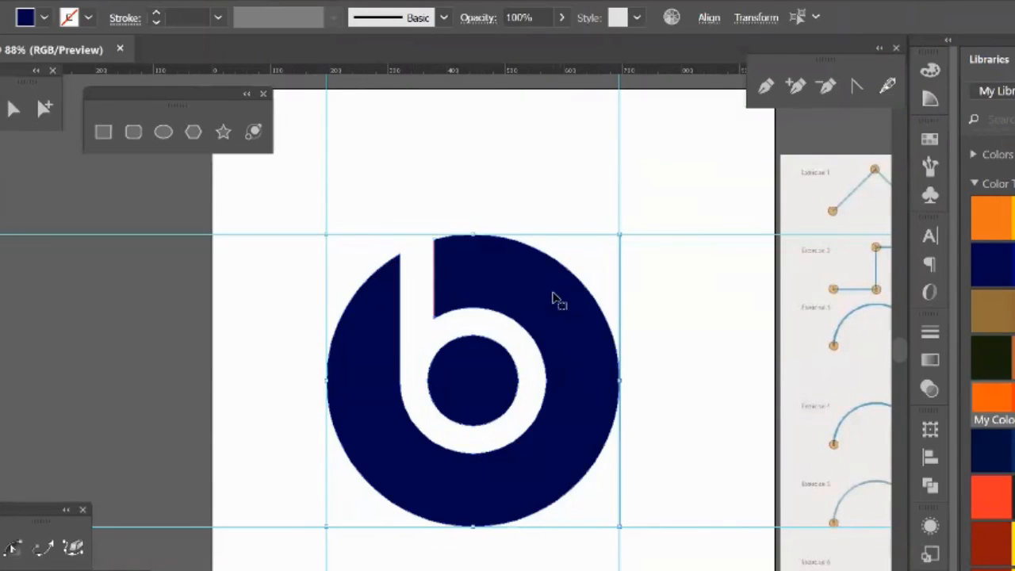
drag(556, 295, 121, 299)
drag(258, 323, 452, 305)
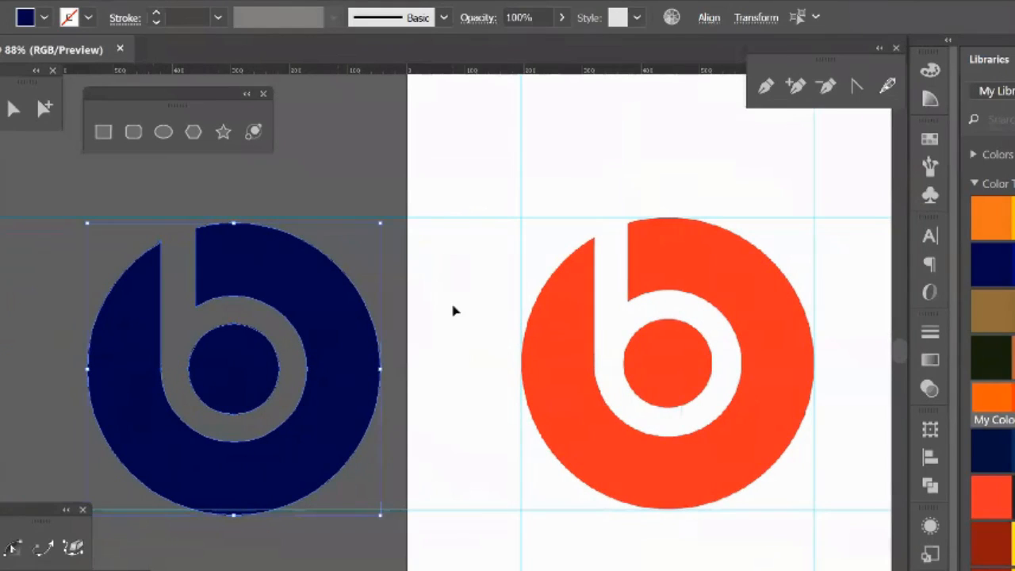
Step: Fill the traced logo with the orange-red sampled from the original logo, and deselect it
key(i)
click(555, 312)
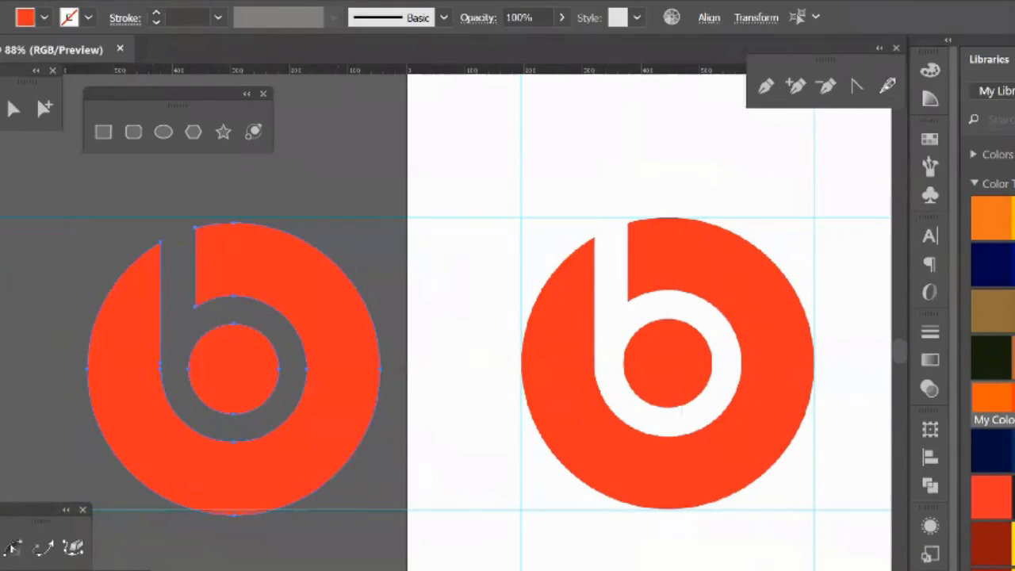
key(v)
click(416, 161)
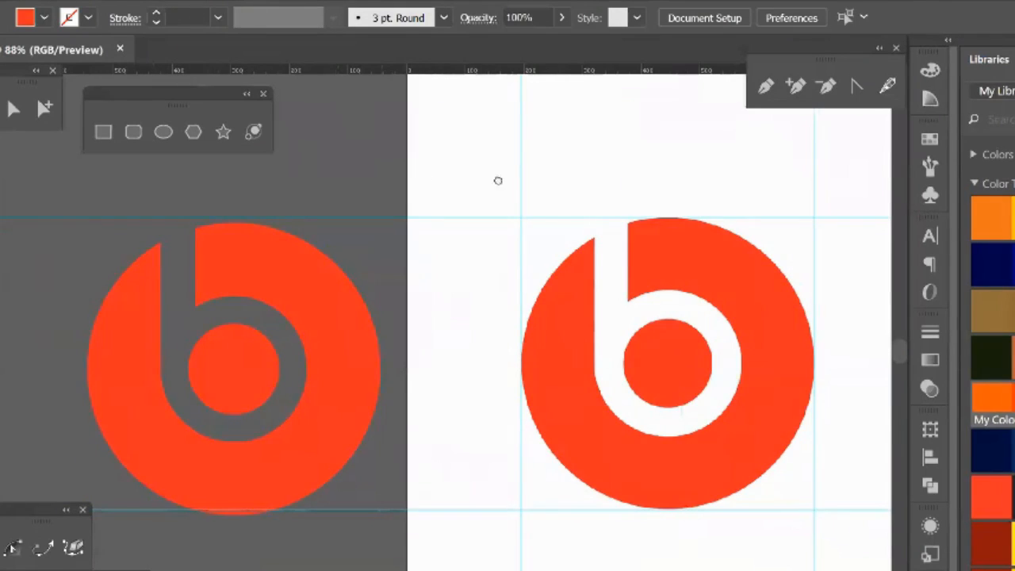
Step: Draw a rectangle around the traced logo, fill it with white and place it behind the logo as a background
drag(499, 180, 668, 192)
key(m)
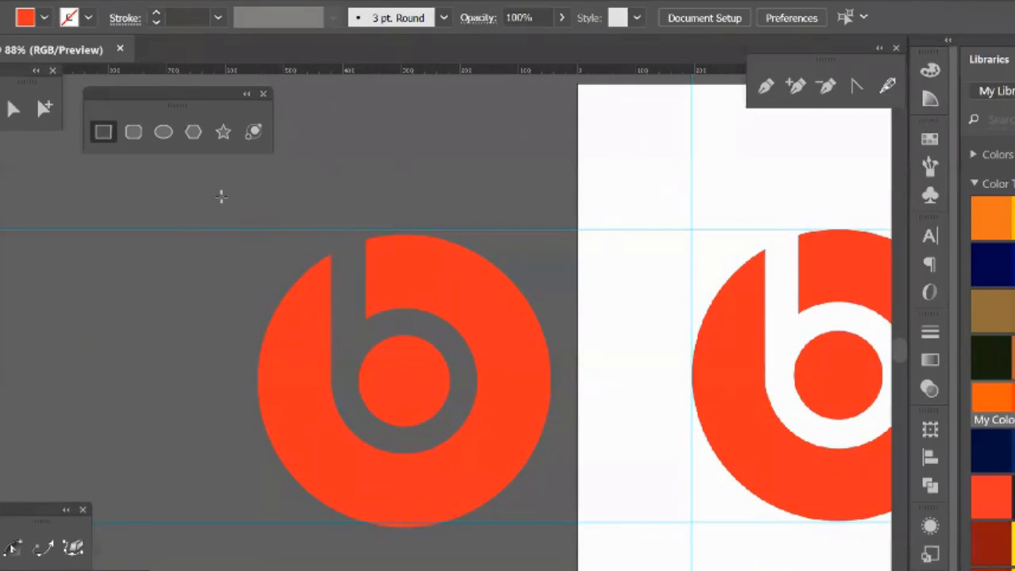
drag(220, 192, 571, 553)
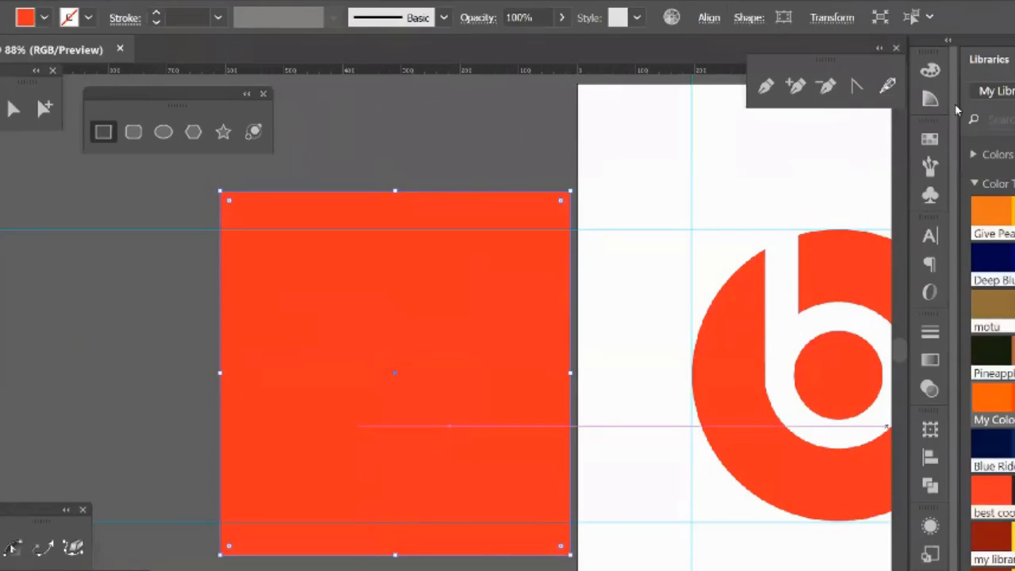
click(931, 139)
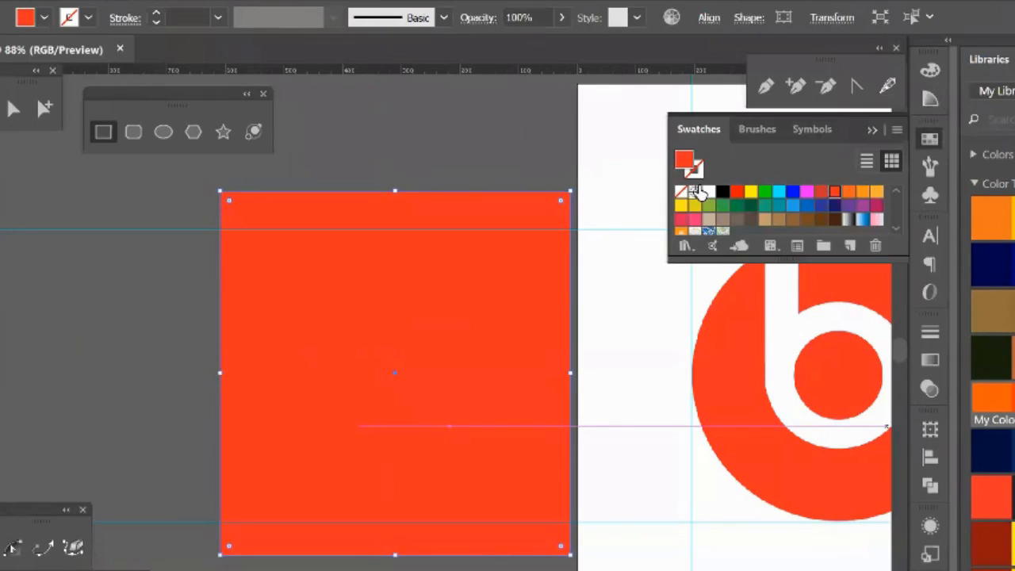
click(709, 192)
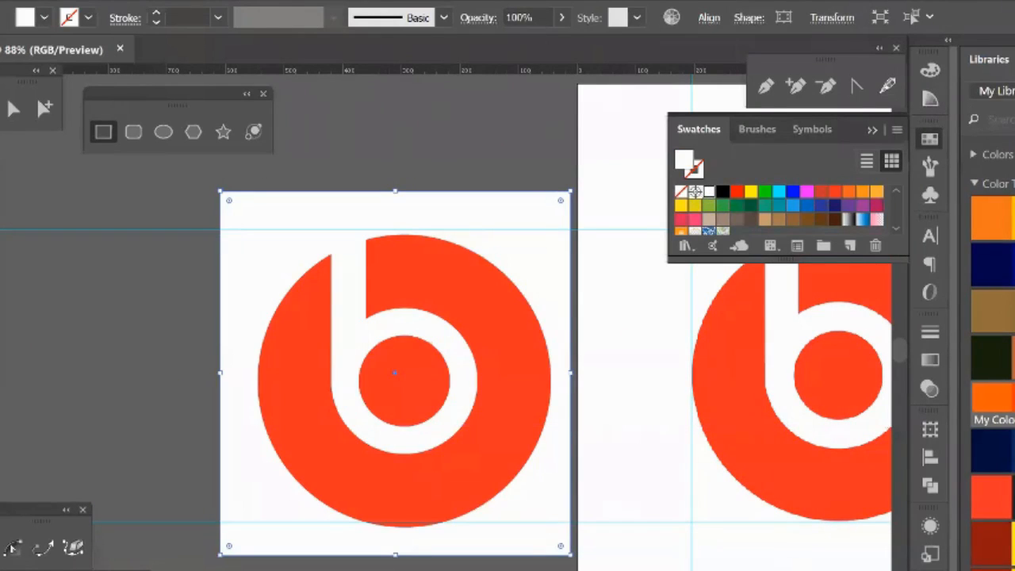
click(873, 130)
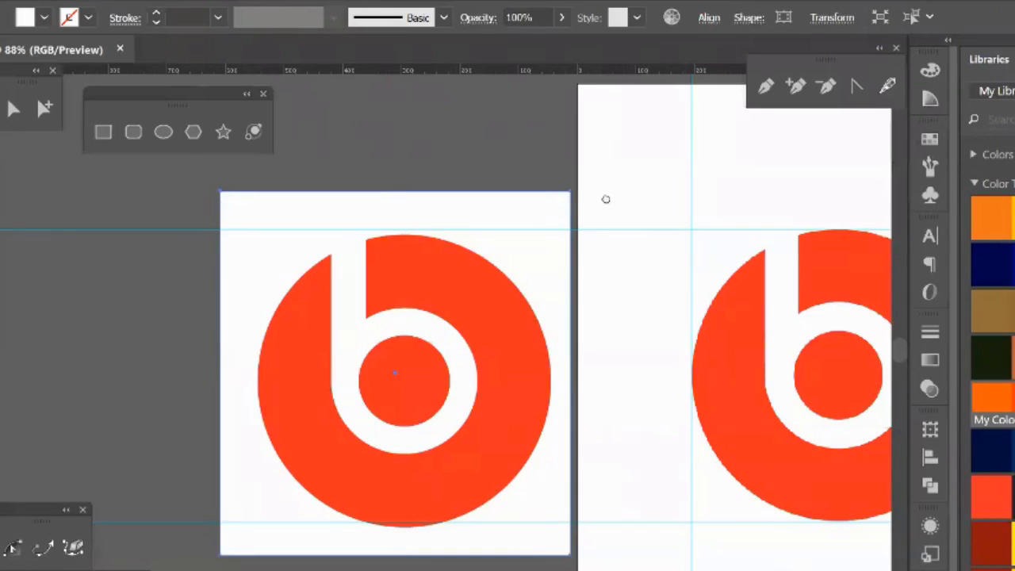
Step: Delete the traced logo together with its white background, and clear all guides from the document
scroll(556, 202, right, 5)
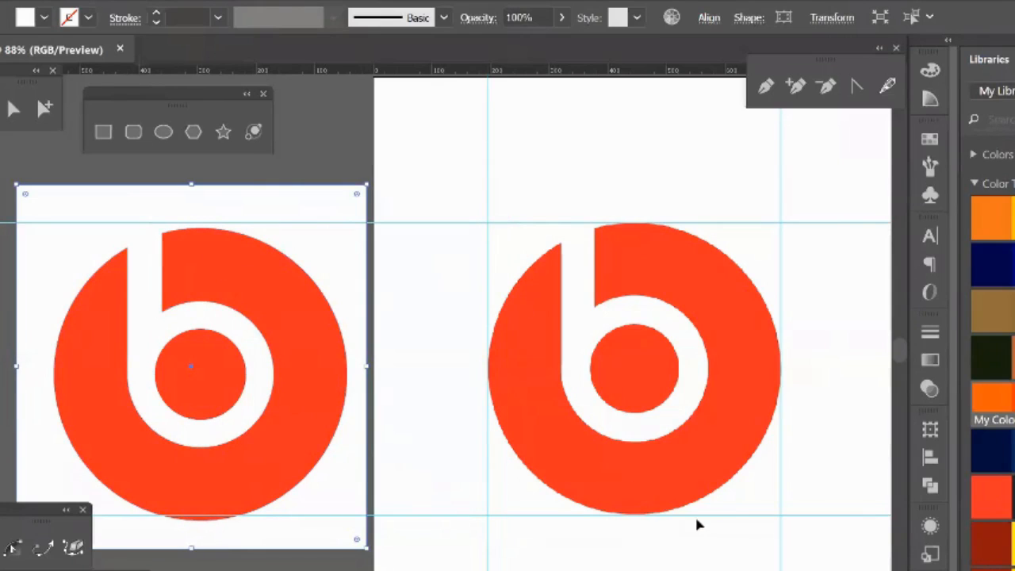
drag(98, 163, 351, 544)
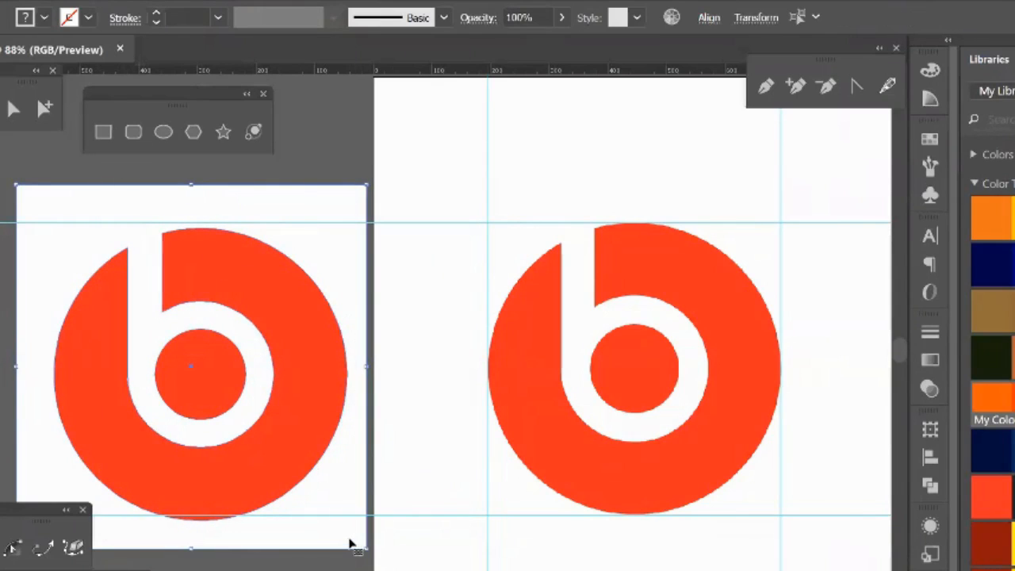
key(Delete)
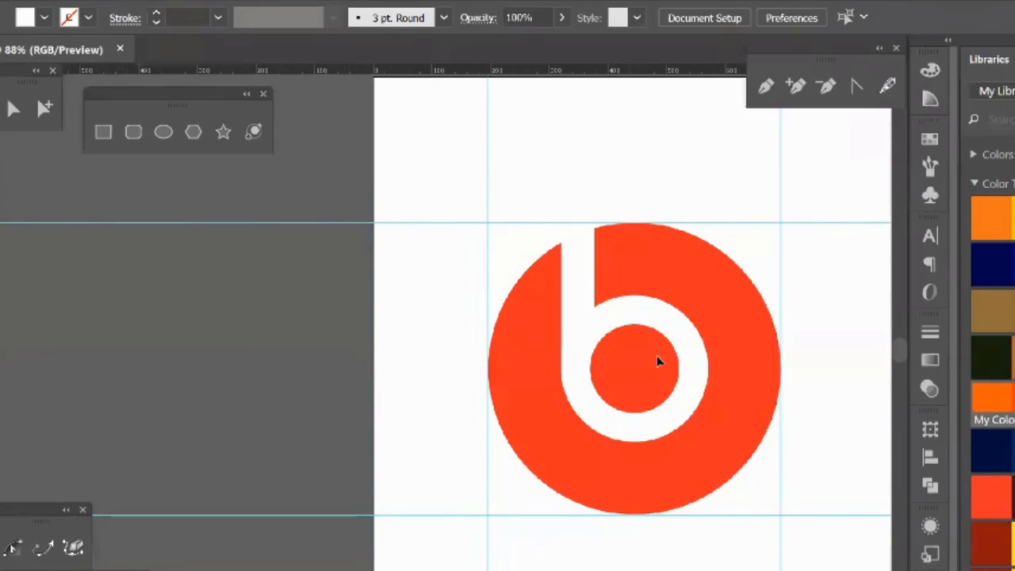
drag(656, 362, 476, 378)
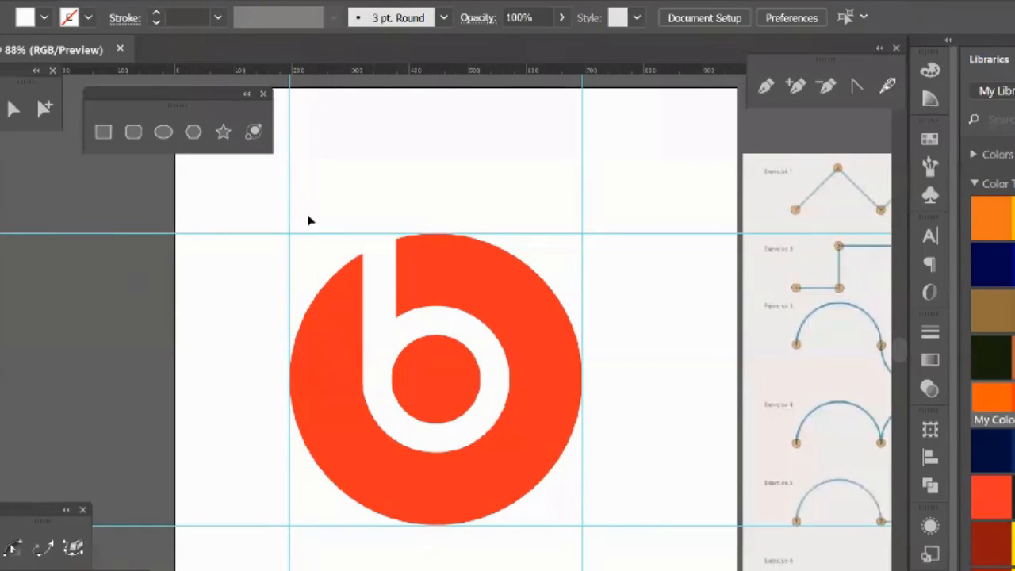
drag(249, 211, 309, 254)
click(240, 1)
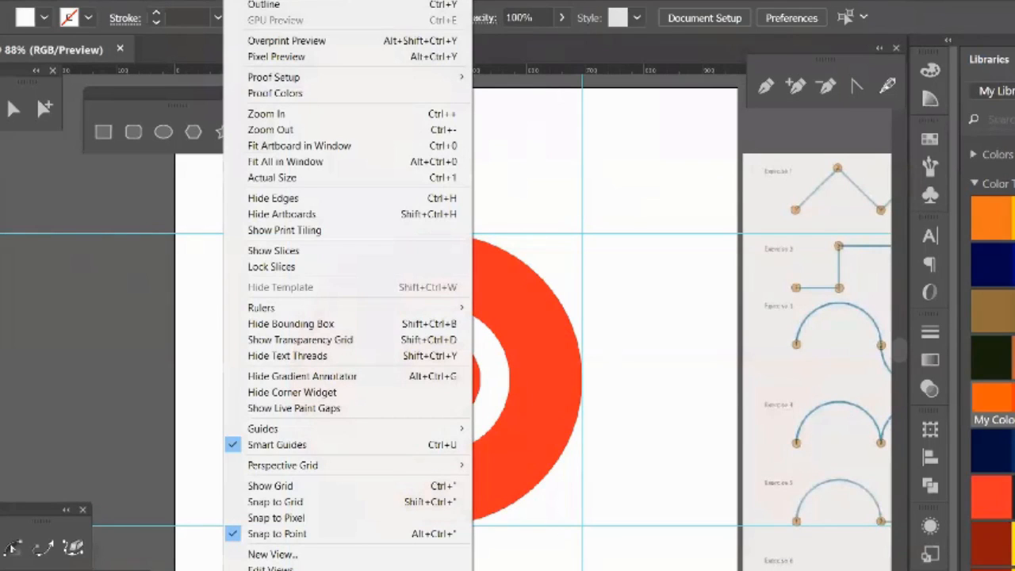
mouse_move(317, 429)
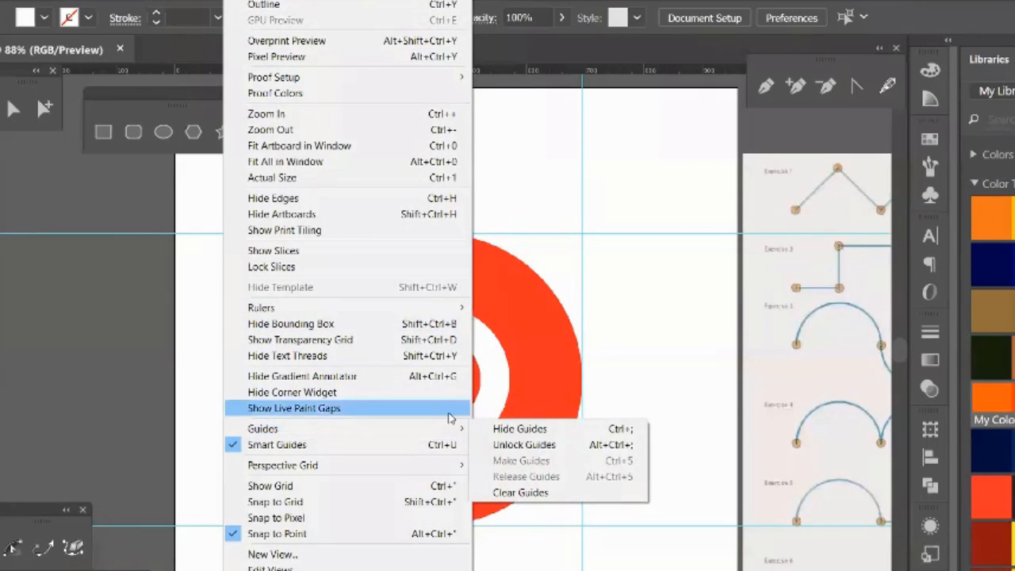
click(544, 493)
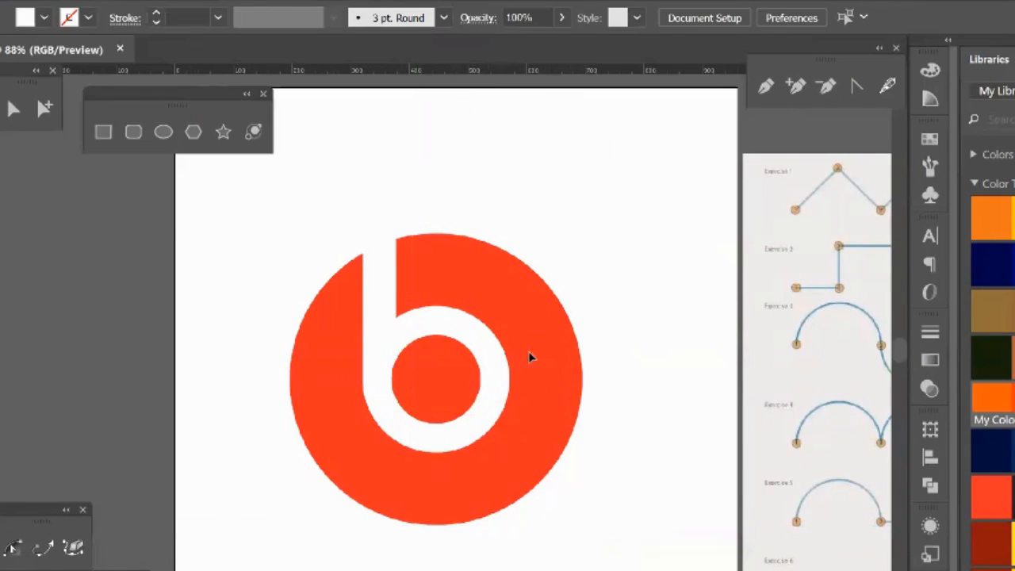
Step: Delete the original red logo and the embedded exercise sheet image to leave the artboard empty
click(564, 401)
drag(509, 336, 462, 297)
key(Delete)
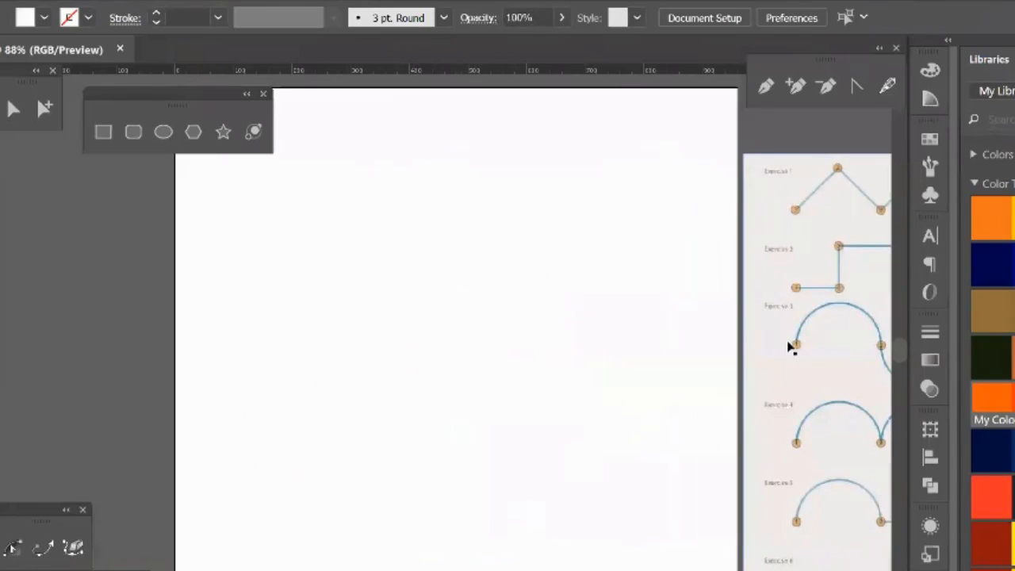
drag(791, 348, 311, 329)
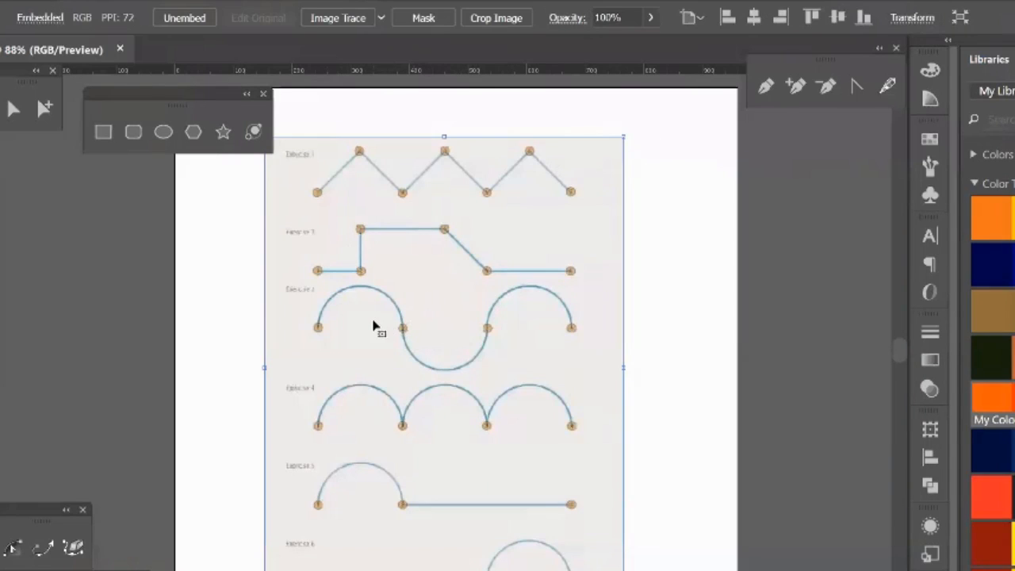
key(Delete)
key(ctrl+0)
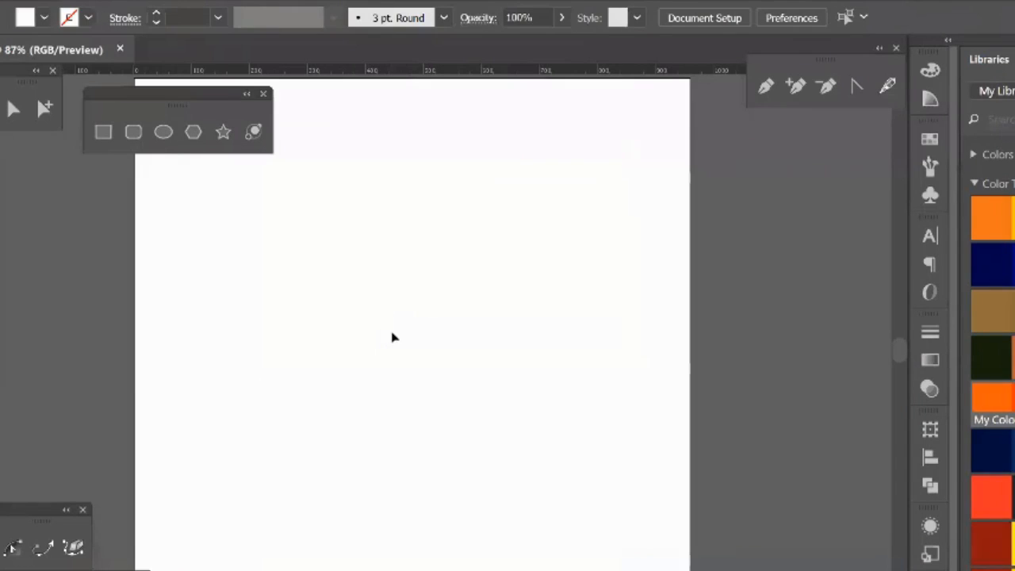
Step: Move the floating shape tools beside the artboard, and detach the Pen tool group over the artboard and close it again
drag(171, 96, 490, 180)
drag(720, 230, 767, 229)
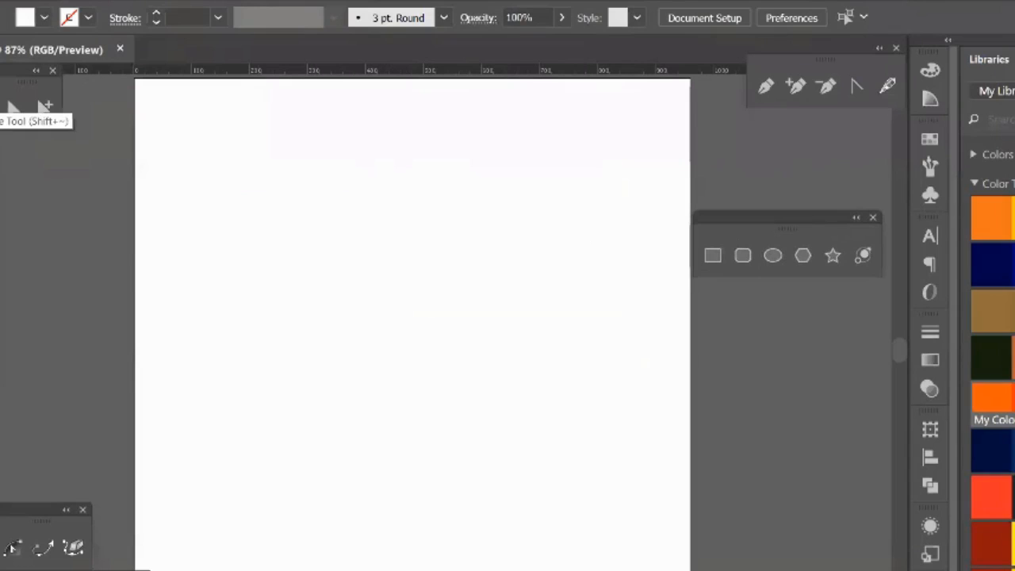
click(12, 109)
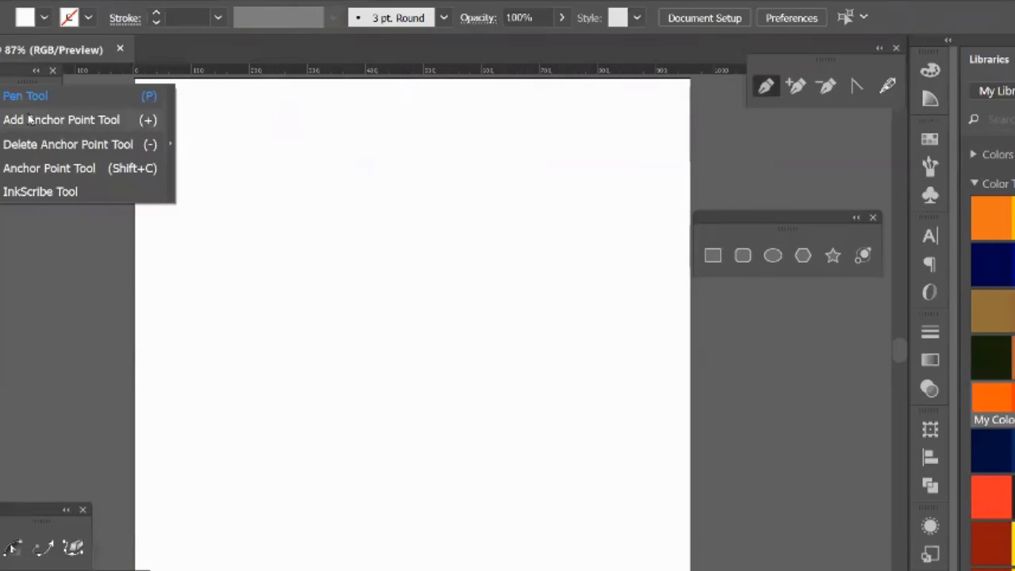
click(171, 145)
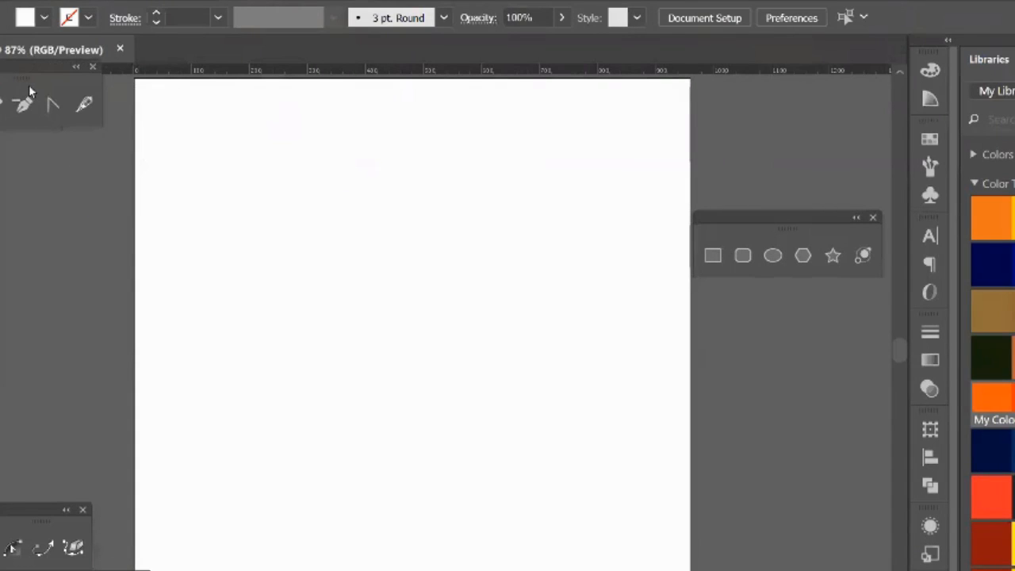
drag(28, 85, 166, 169)
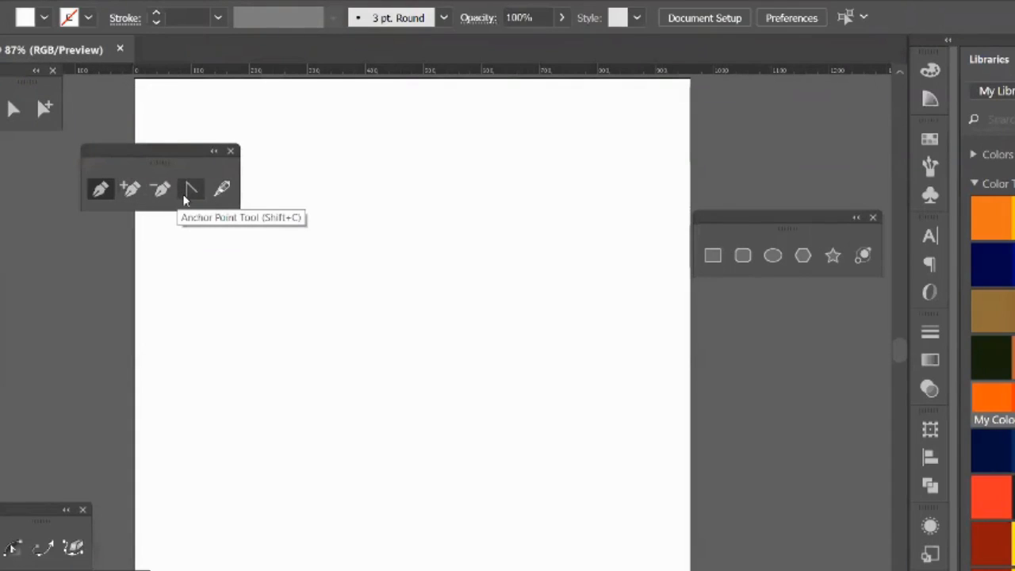
drag(163, 163, 220, 108)
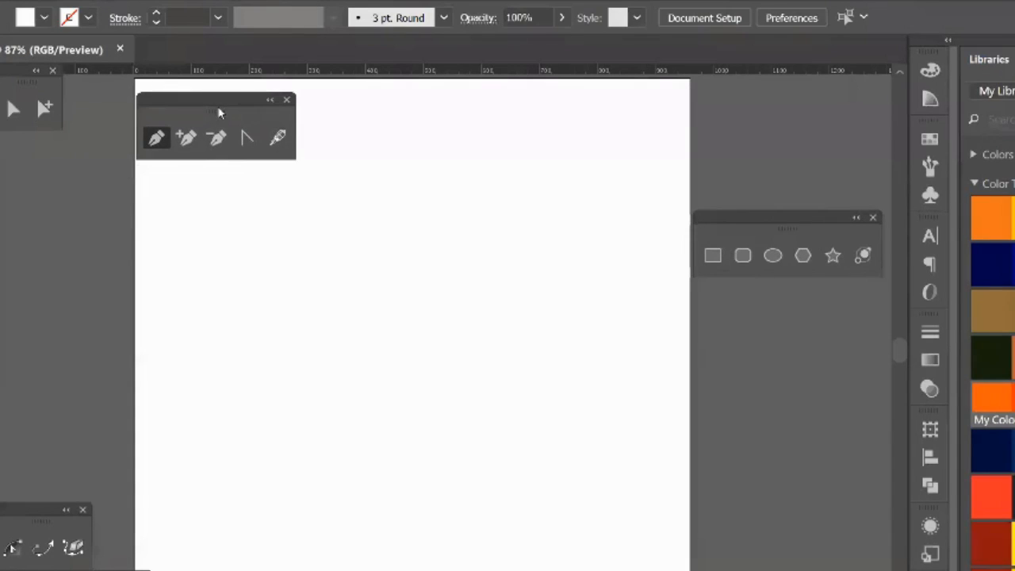
click(287, 103)
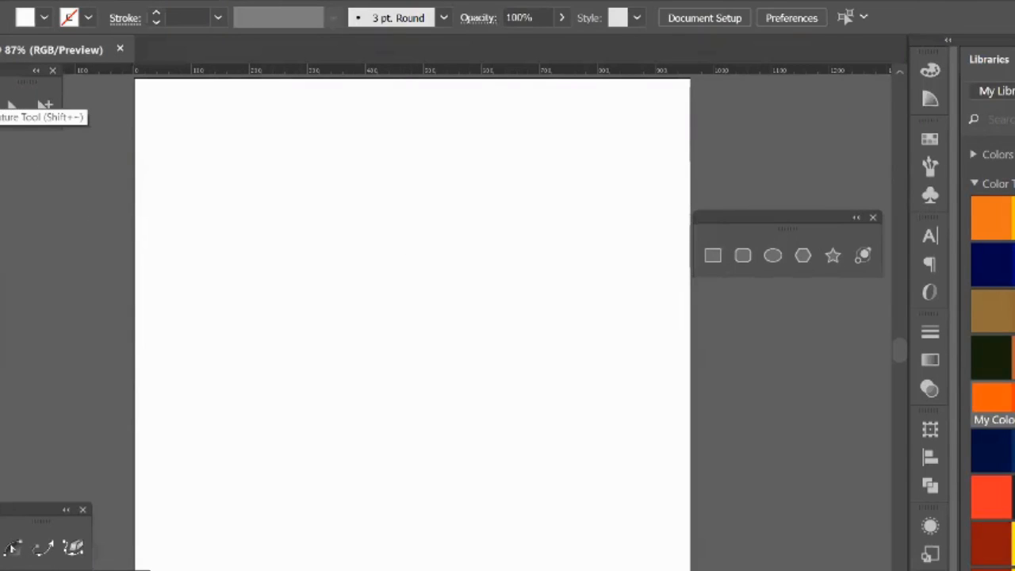
Step: Draw an open two-segment straight path with the Pen tool, cornering at about X 347, Y 240 px and ending at about X 569, Y 327 px
drag(283, 287, 335, 221)
click(335, 221)
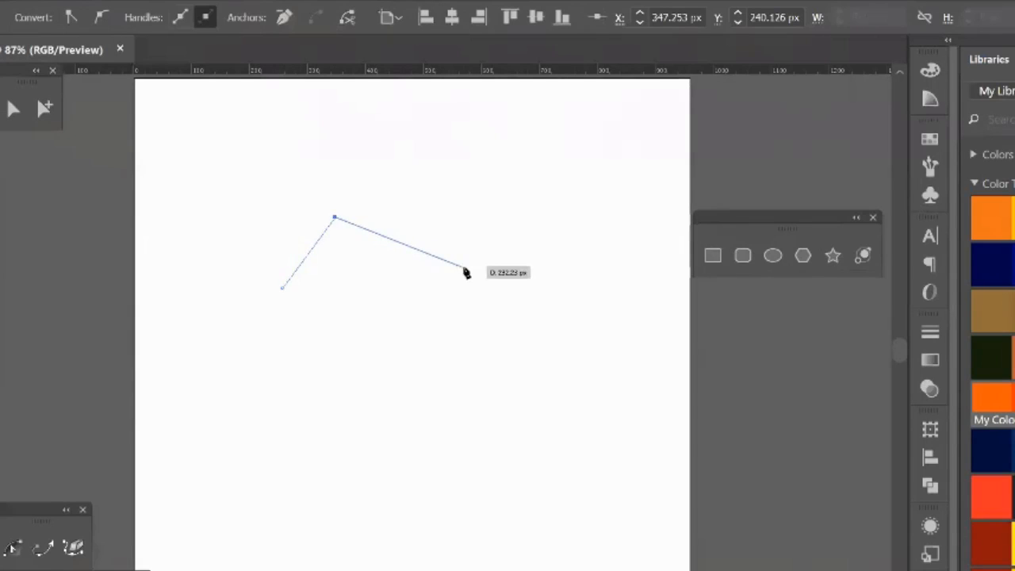
click(464, 267)
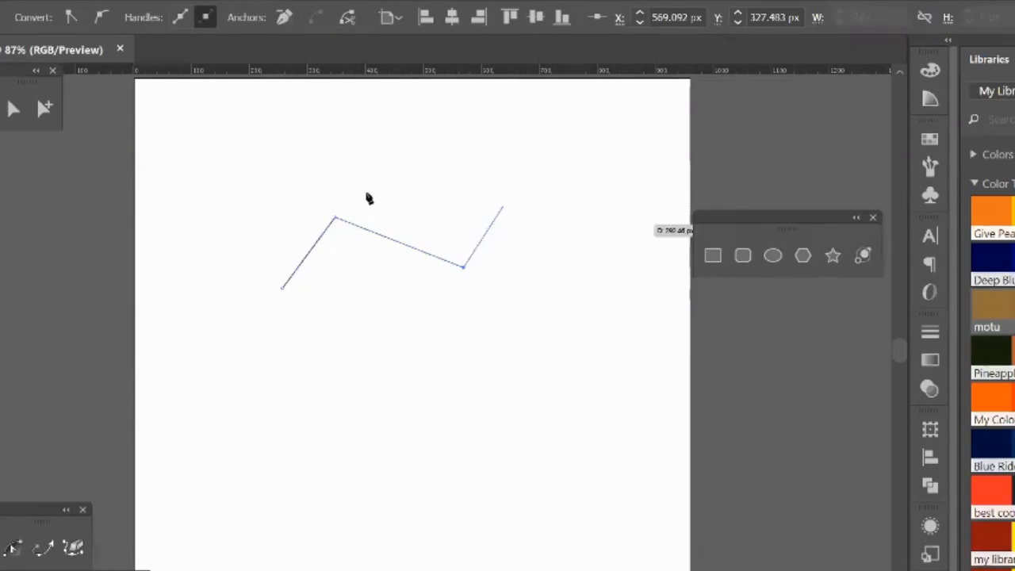
key(v)
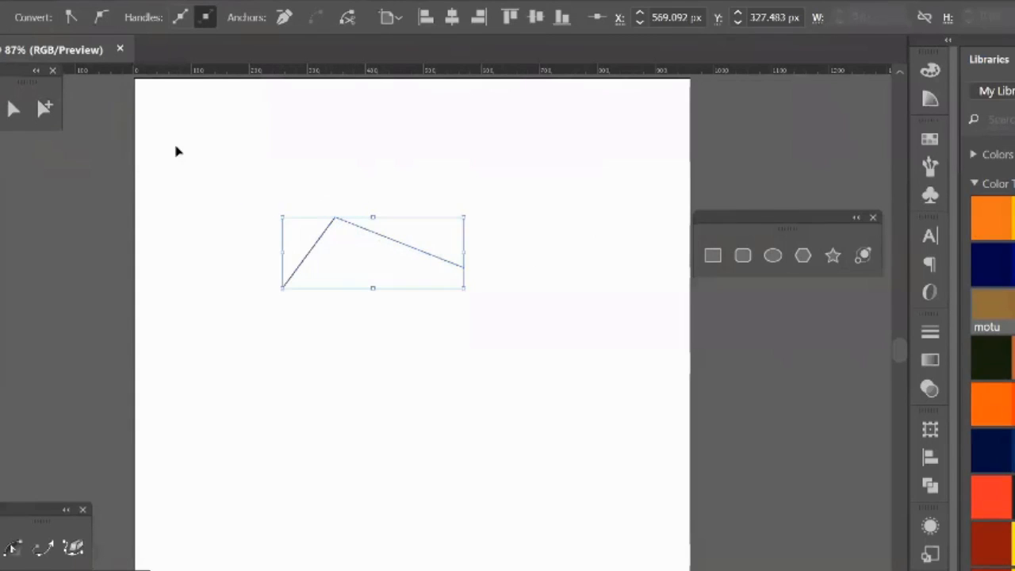
click(100, 163)
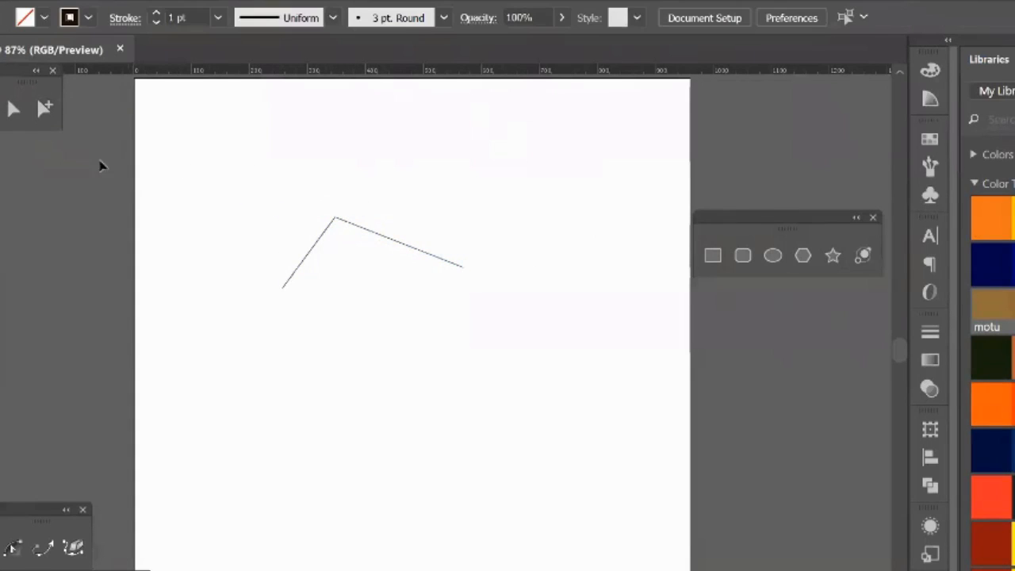
Step: Draw a closed rounded shape about 480 px wide from four Curvature tool anchors, and pull its two upper anchors outward to round it
click(255, 348)
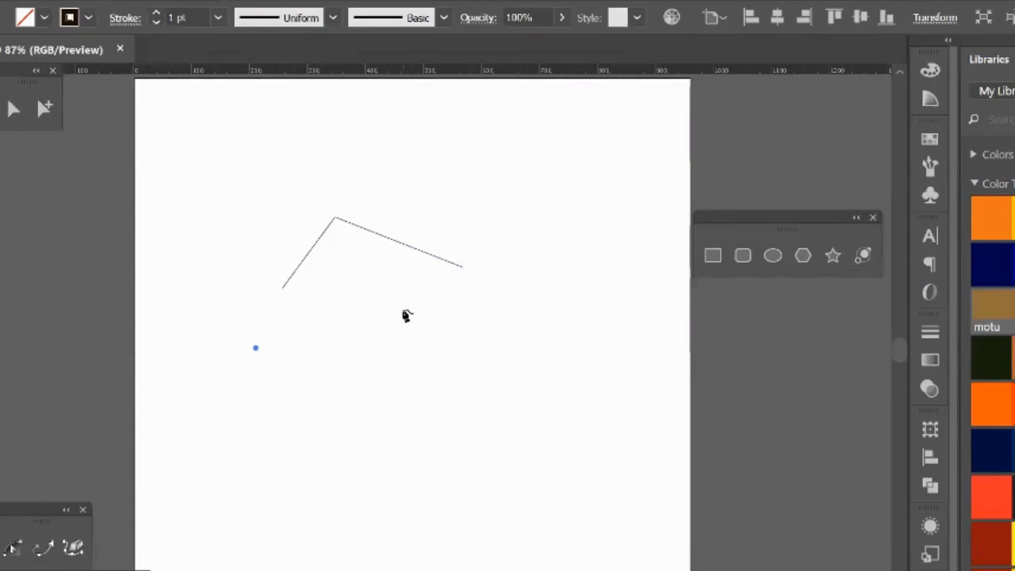
drag(403, 312, 496, 466)
click(494, 460)
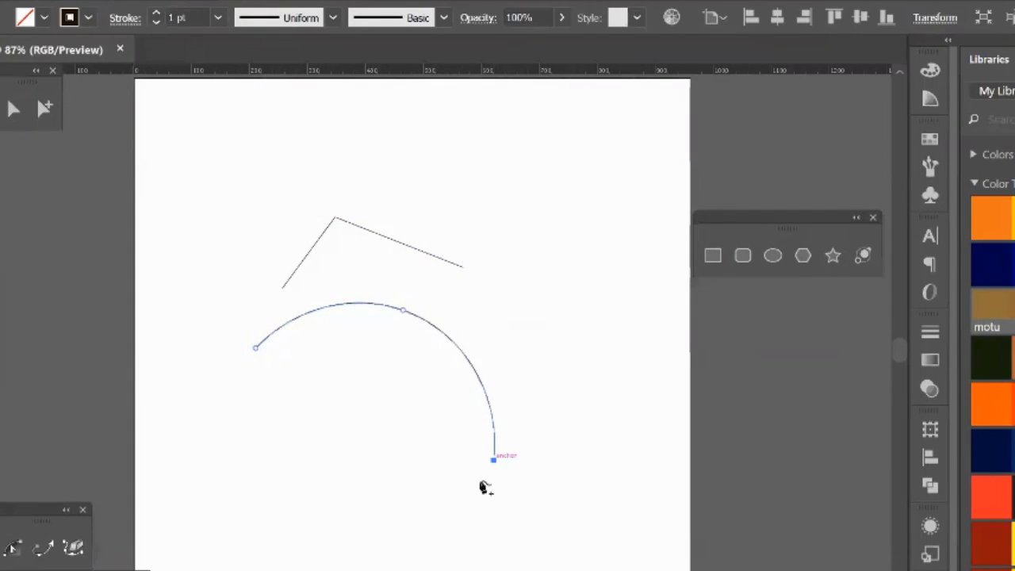
click(250, 534)
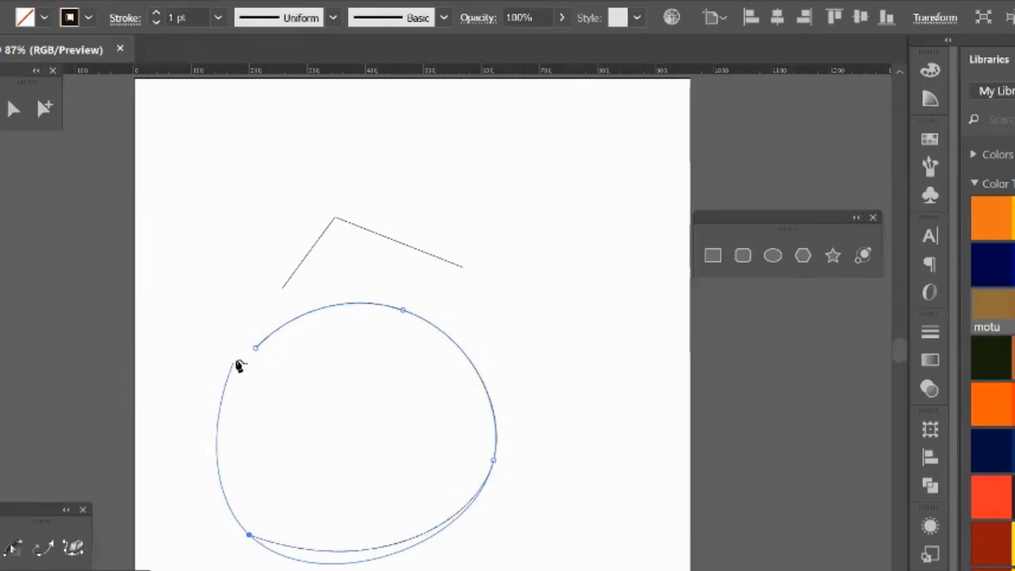
click(255, 348)
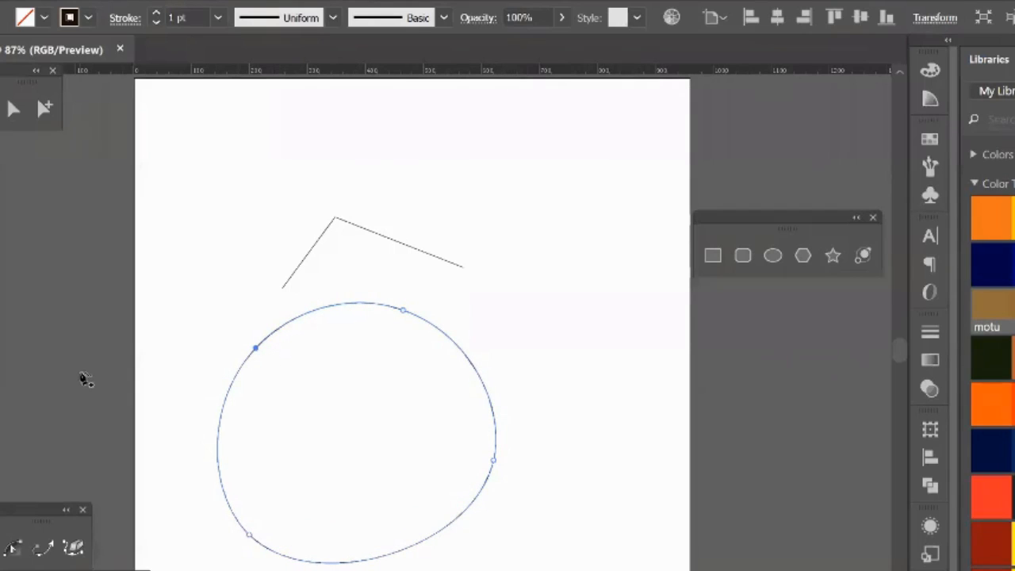
drag(255, 348, 214, 361)
drag(403, 313, 373, 317)
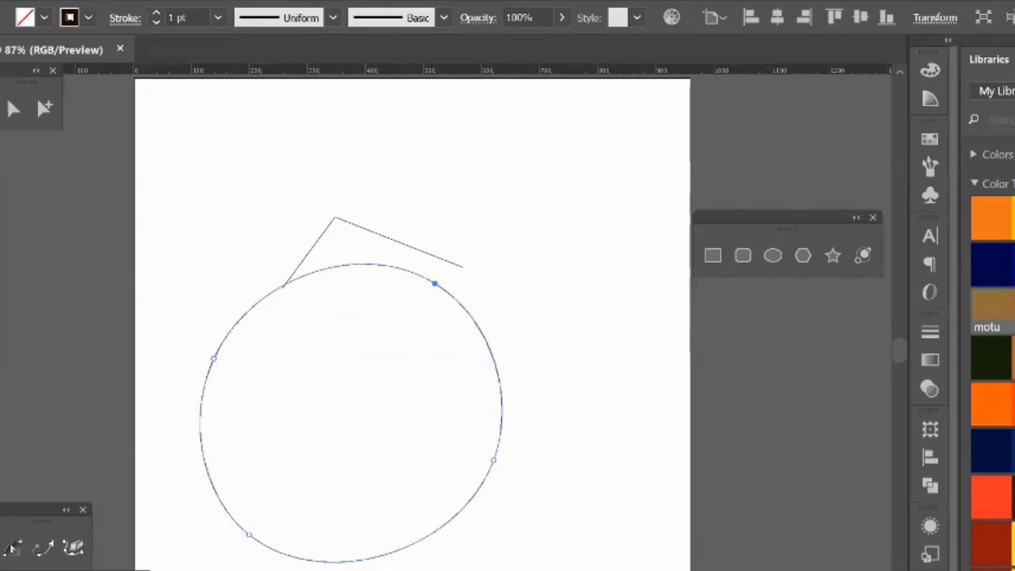
Step: Delete the straight two-segment path and the rounded closed shape from the artboard
key(v)
drag(198, 150, 508, 412)
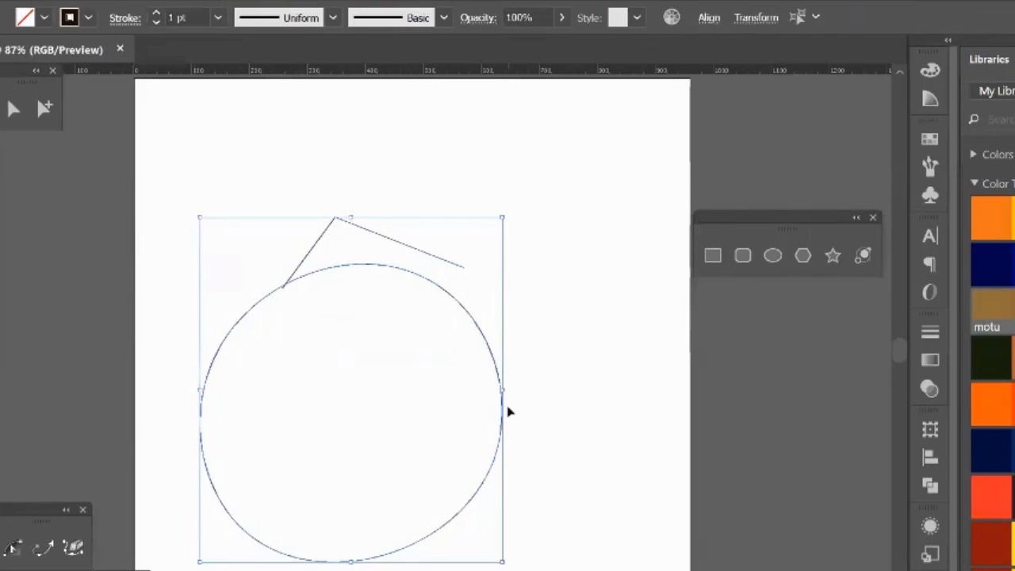
key(Delete)
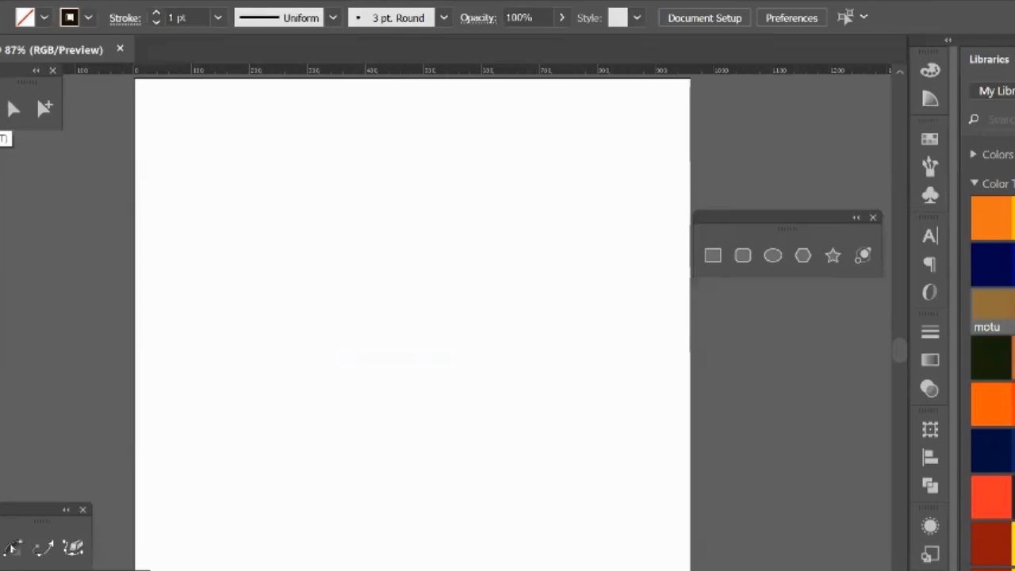
Step: Detach the Type tool group as a floating set and place it over the artboard's upper-left corner
click(1, 120)
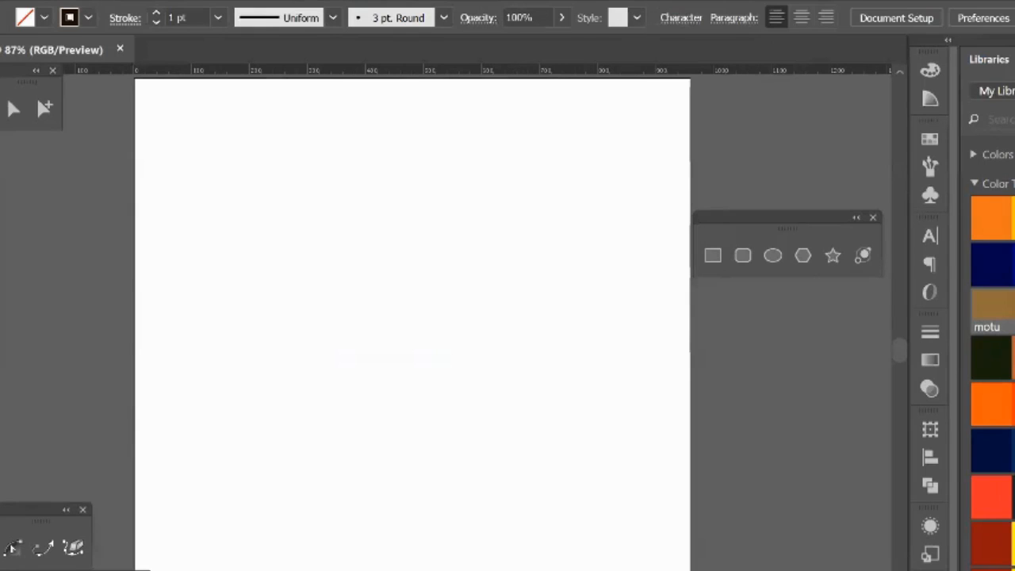
click(180, 173)
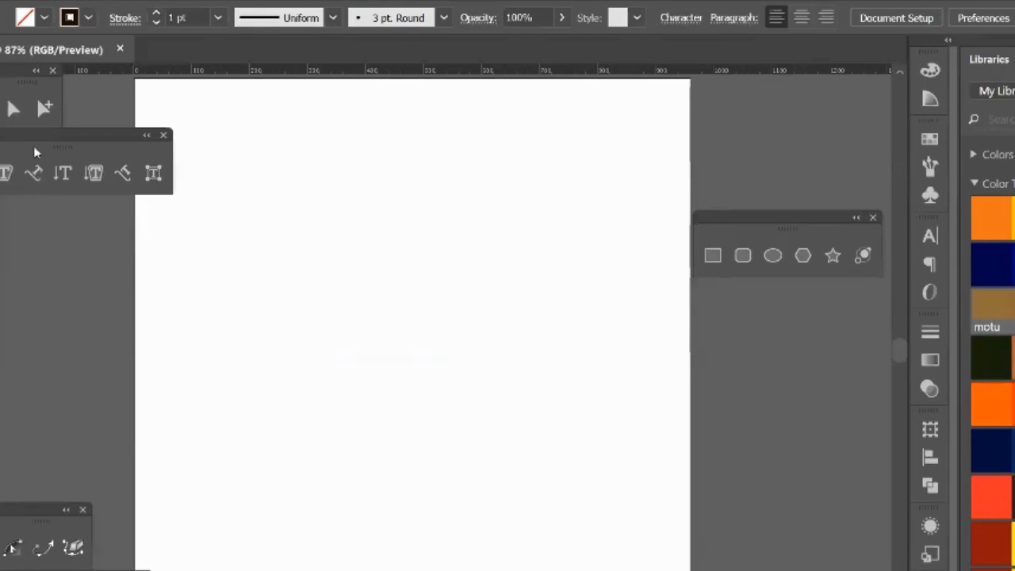
drag(34, 149, 157, 103)
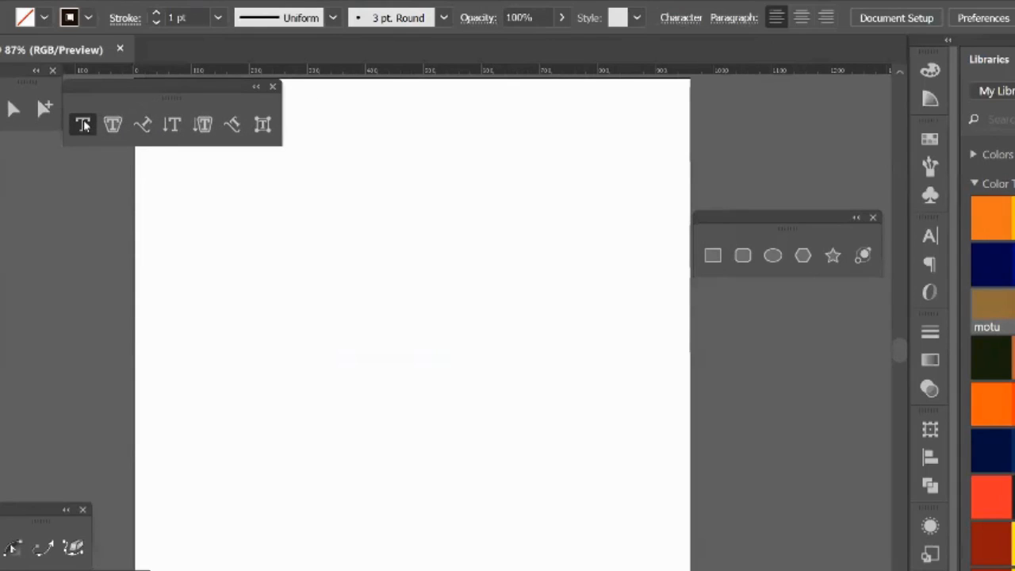
drag(116, 98, 147, 94)
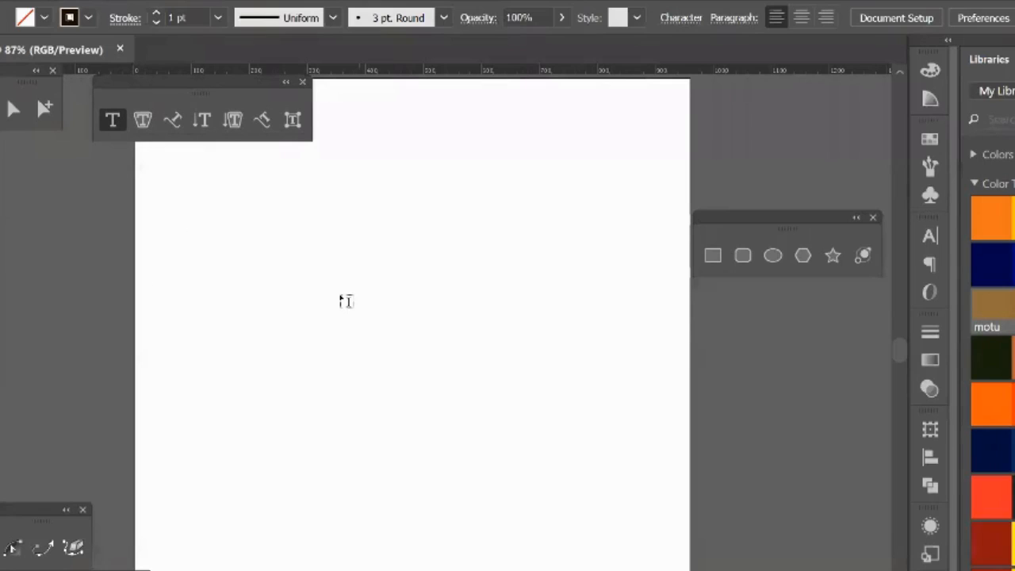
Step: Place a placeholder point text near the artboard's centre-left and enlarge it to 54 pt
click(261, 300)
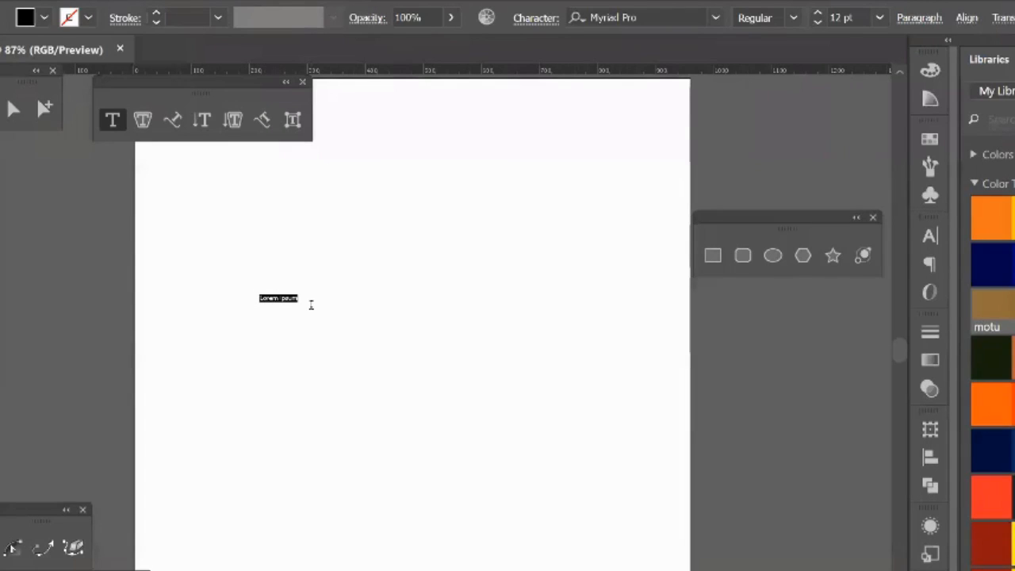
key(Escape)
key(ctrl+shift+period)
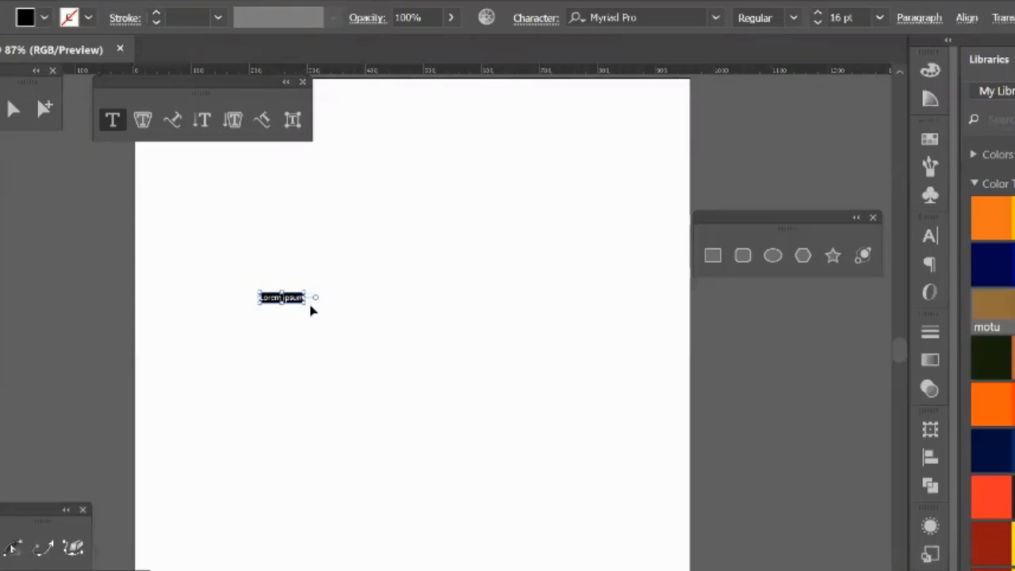
key(ctrl+shift+period)
key(ctrl+shift+period)
key(ctrl+shift+period)
key(ctrl+shift+period)
key(ctrl+shift+period)
key(ctrl+shift+period)
key(ctrl+shift+period)
key(ctrl+shift+period)
key(ctrl+shift+period)
key(ctrl+shift+period)
key(ctrl+shift+period)
key(ctrl+shift+period)
key(ctrl+shift+period)
key(ctrl+shift+period)
key(ctrl+shift+period)
key(ctrl+shift+period)
key(ctrl+shift+period)
key(ctrl+shift+period)
key(ctrl+shift+period)
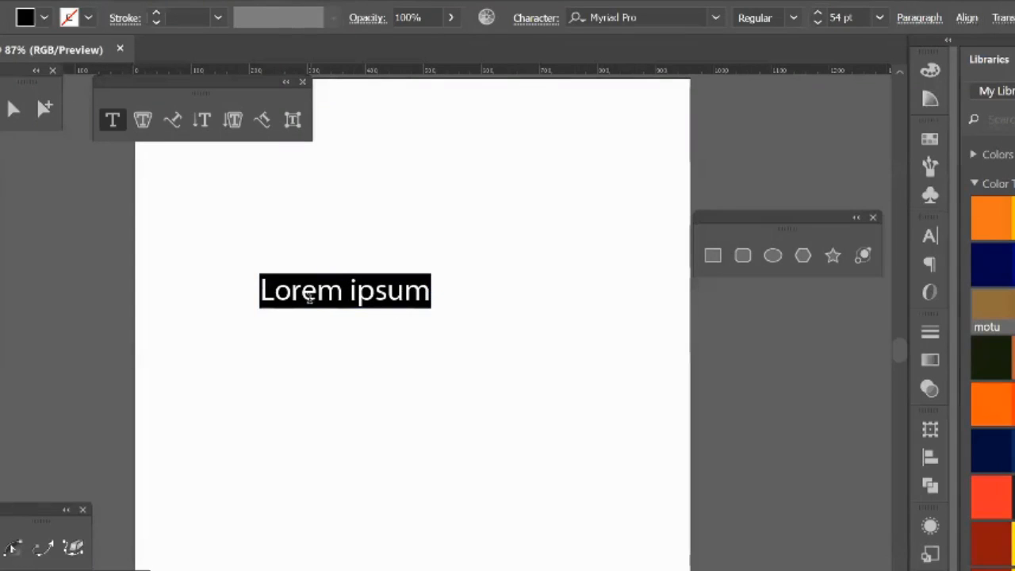
Step: Replace the placeholder text with "logo design"
key(BackSpace)
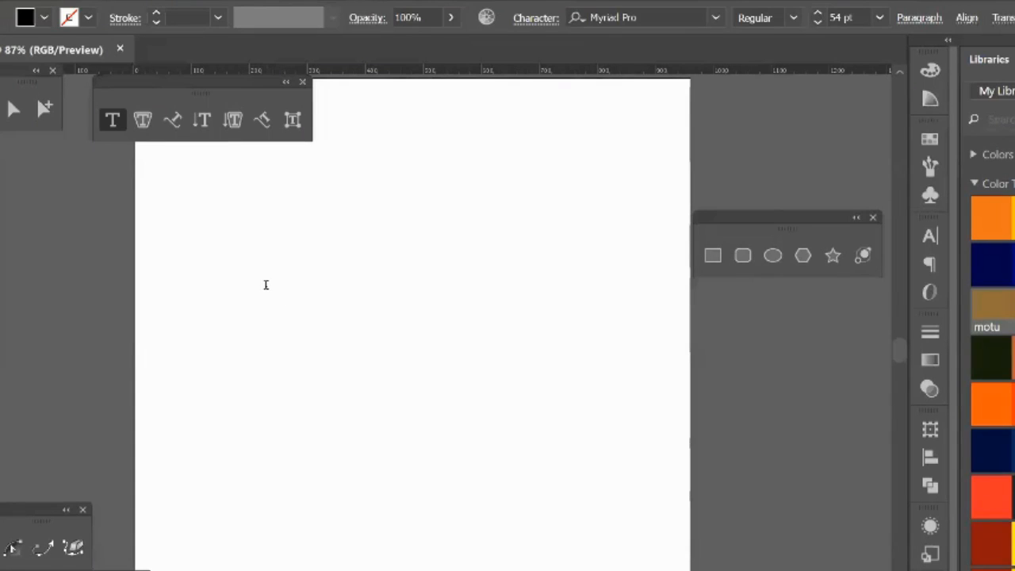
text(logo d)
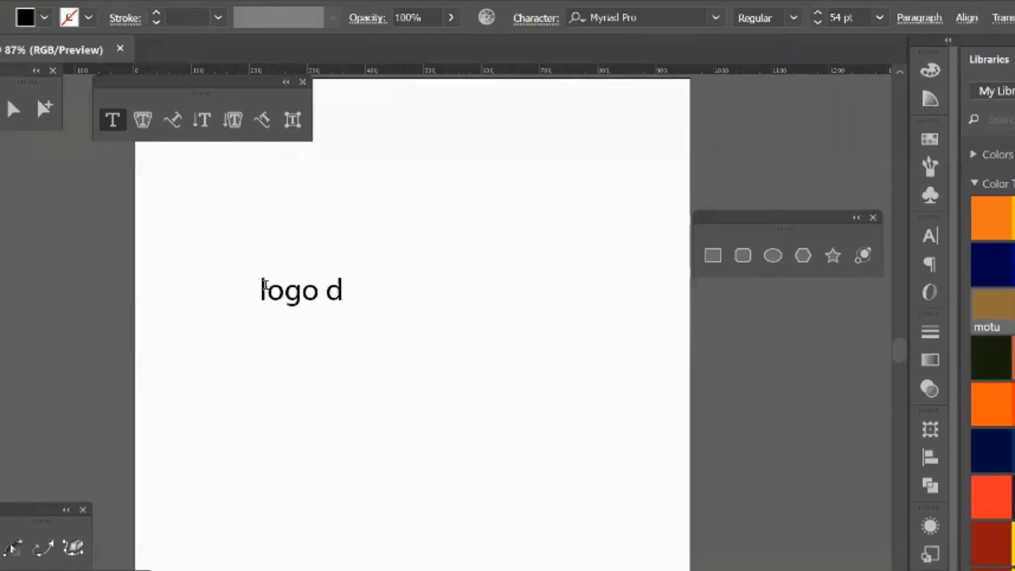
text(esigb)
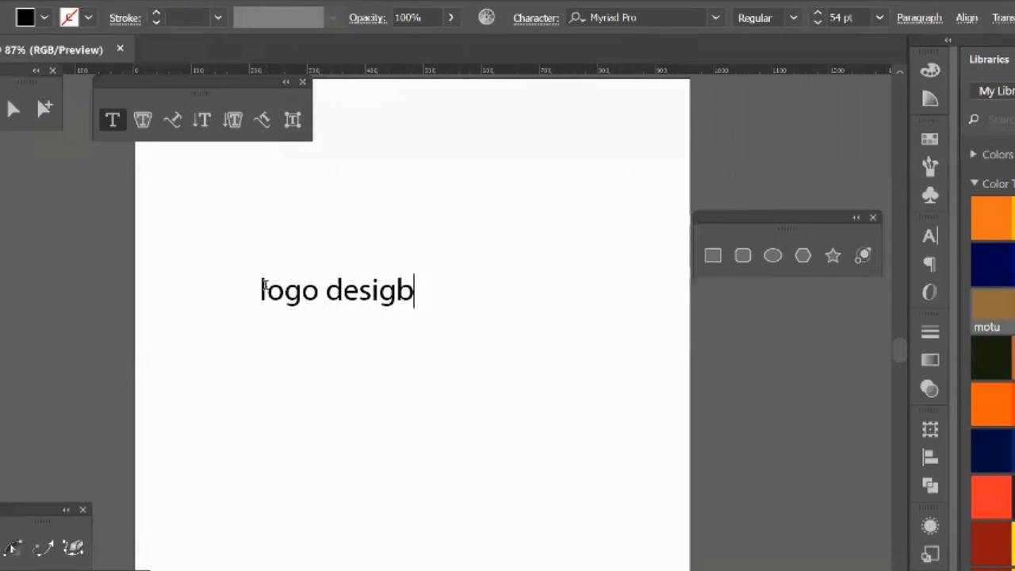
key(BackSpace)
text(n)
key(Escape)
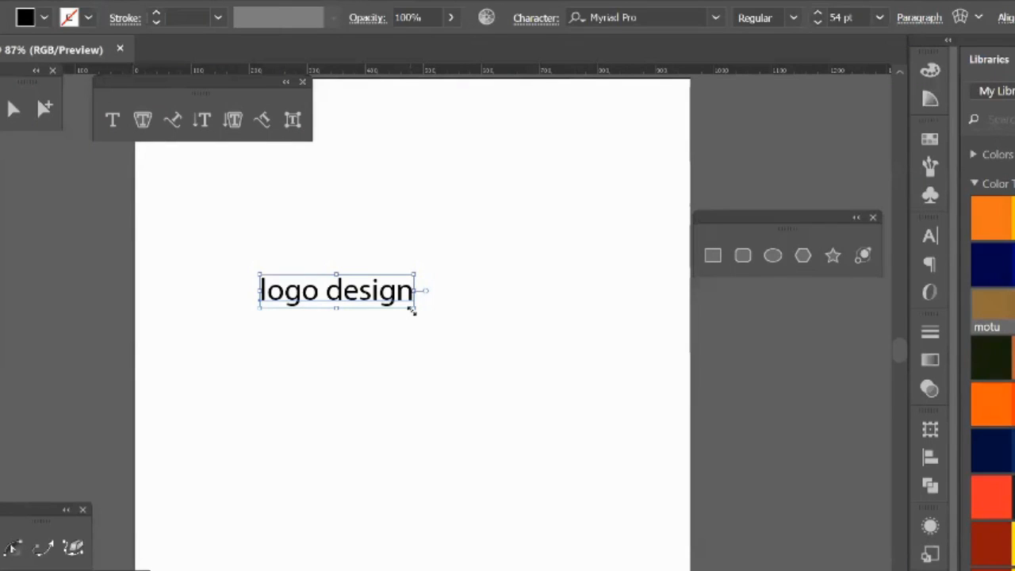
Step: Scale the "logo design" text up about its centre to about 120.71 pt, and undo the scaling
drag(412, 311, 508, 379)
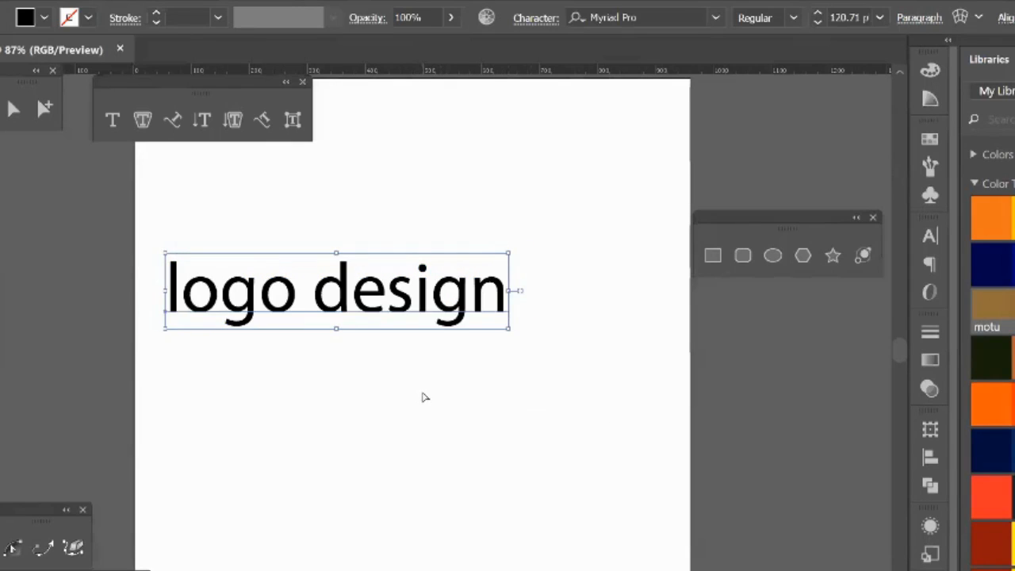
key(ctrl+z)
Step: Set the font of the "logo design" text to Arial Black using the Character settings
click(281, 295)
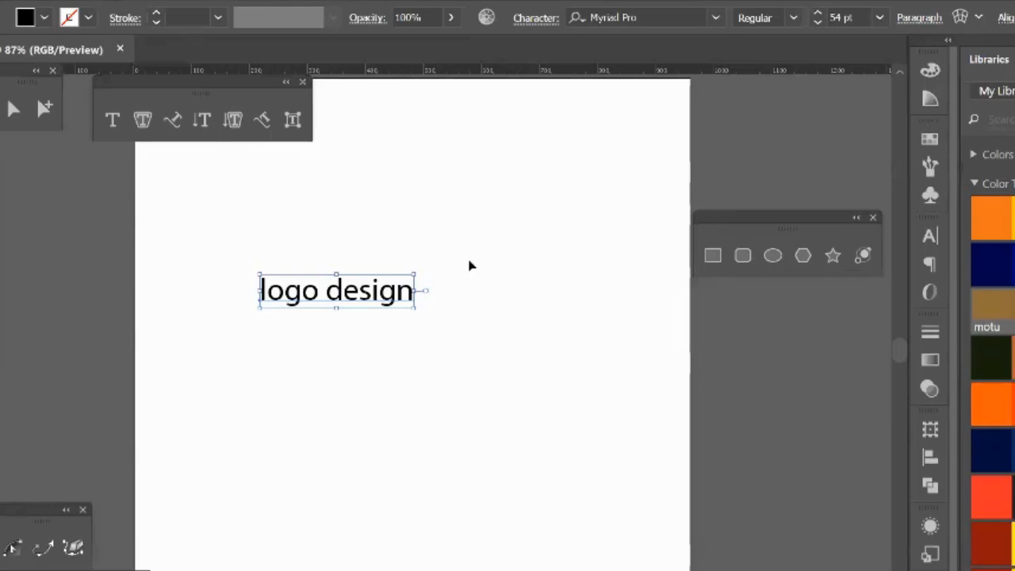
click(930, 237)
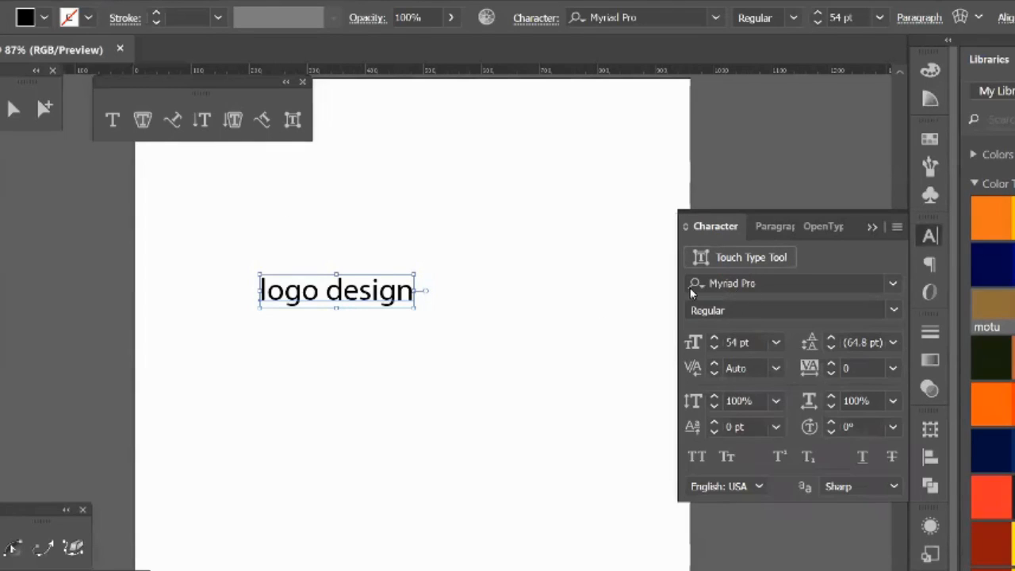
click(866, 283)
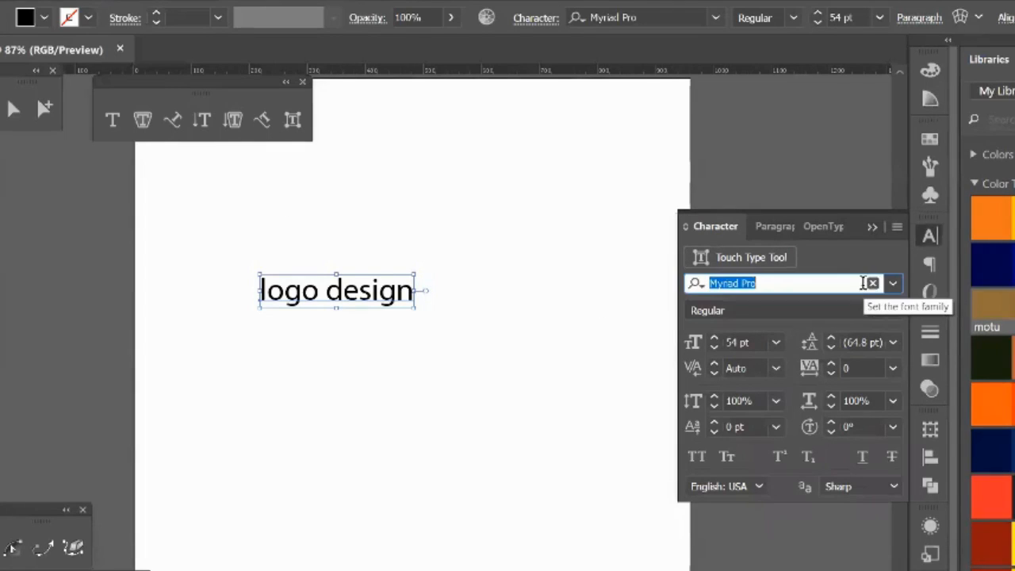
text(a)
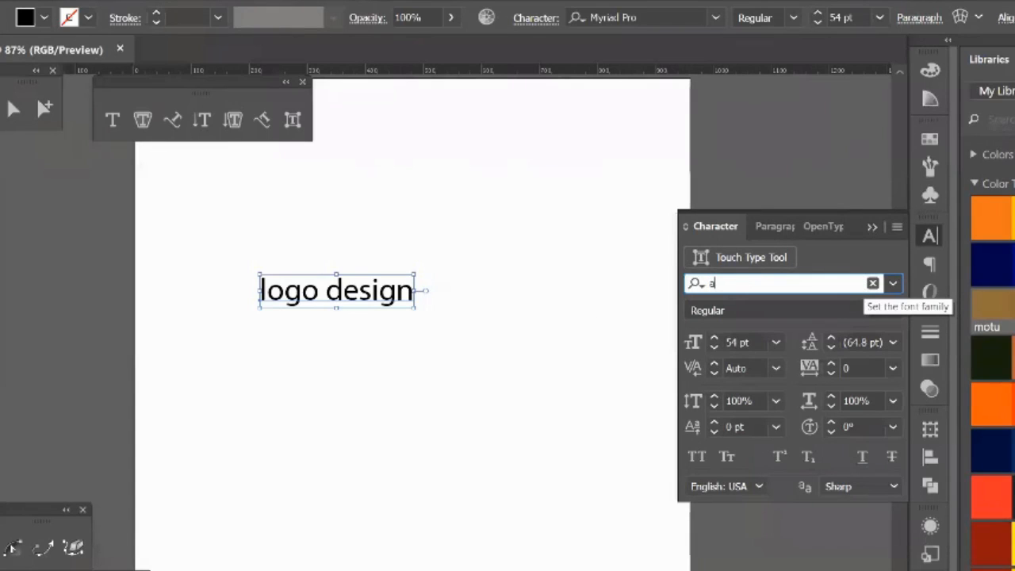
text(r)
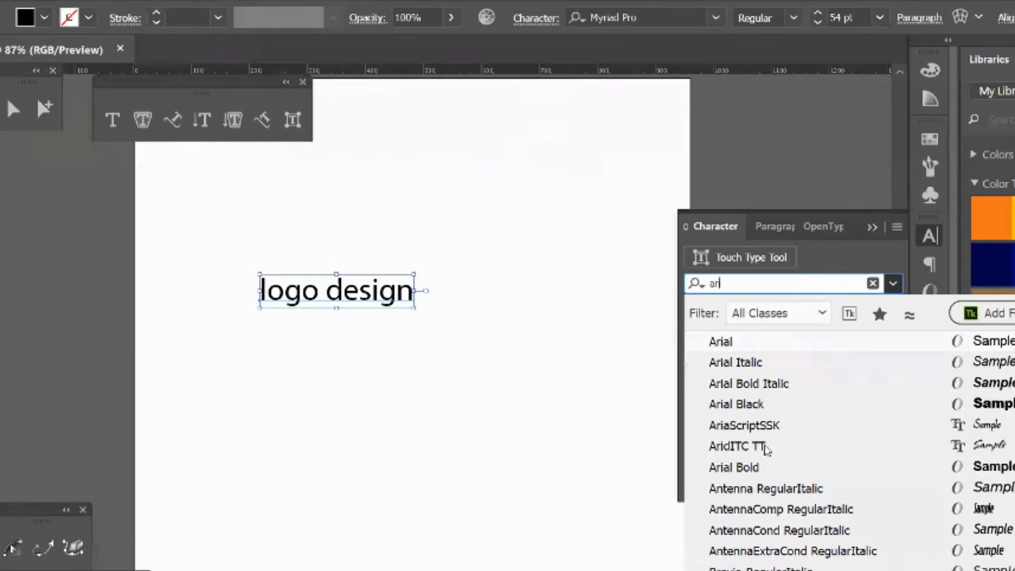
click(754, 405)
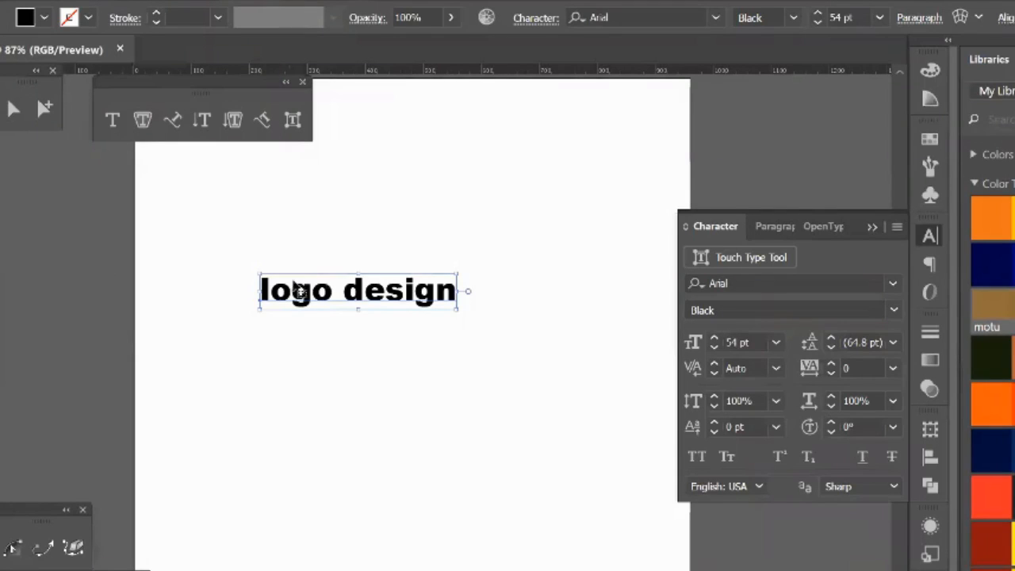
click(726, 283)
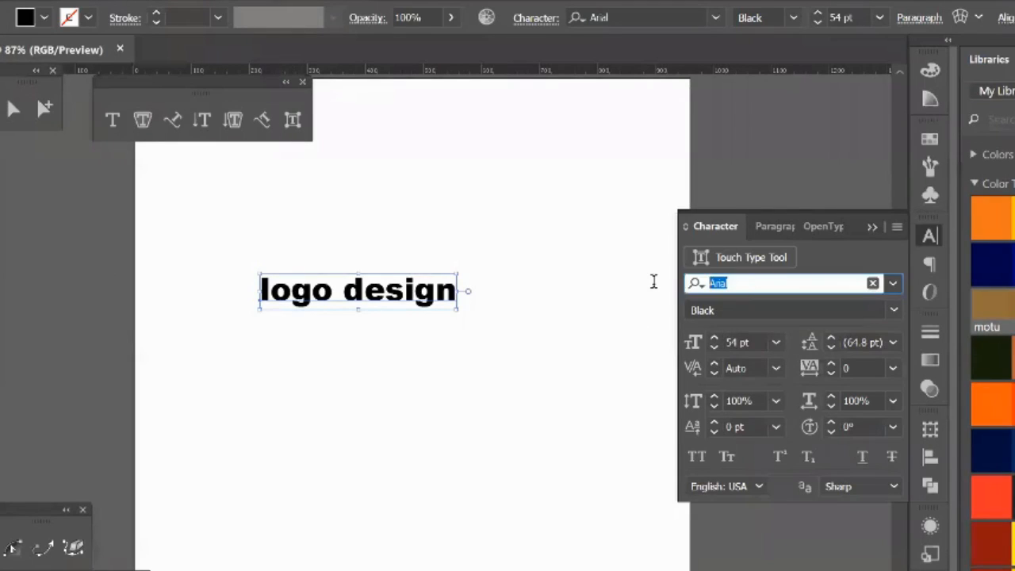
click(460, 211)
click(356, 291)
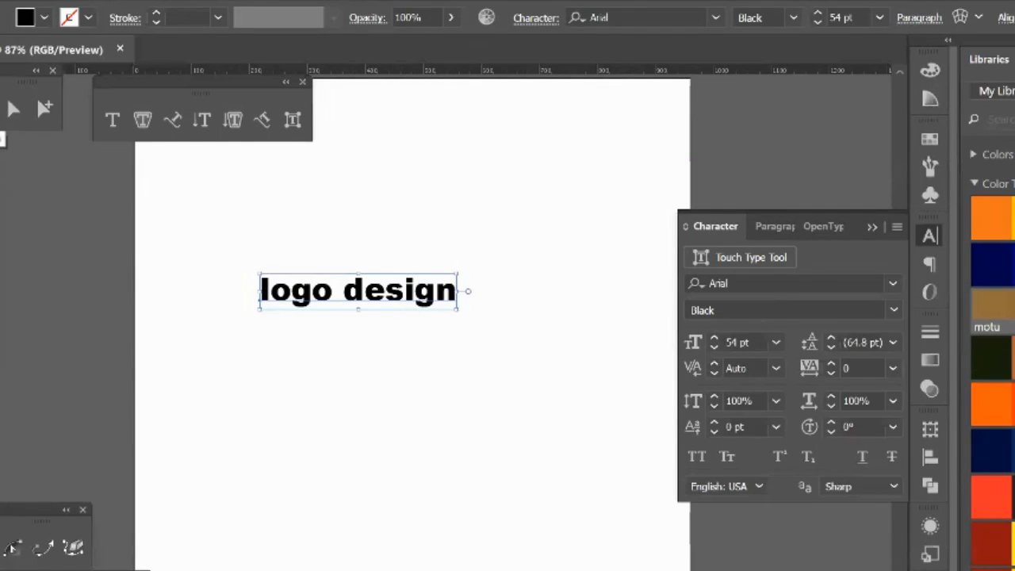
Step: Set only the word "design" to the Arial Regular style
key(t)
click(345, 293)
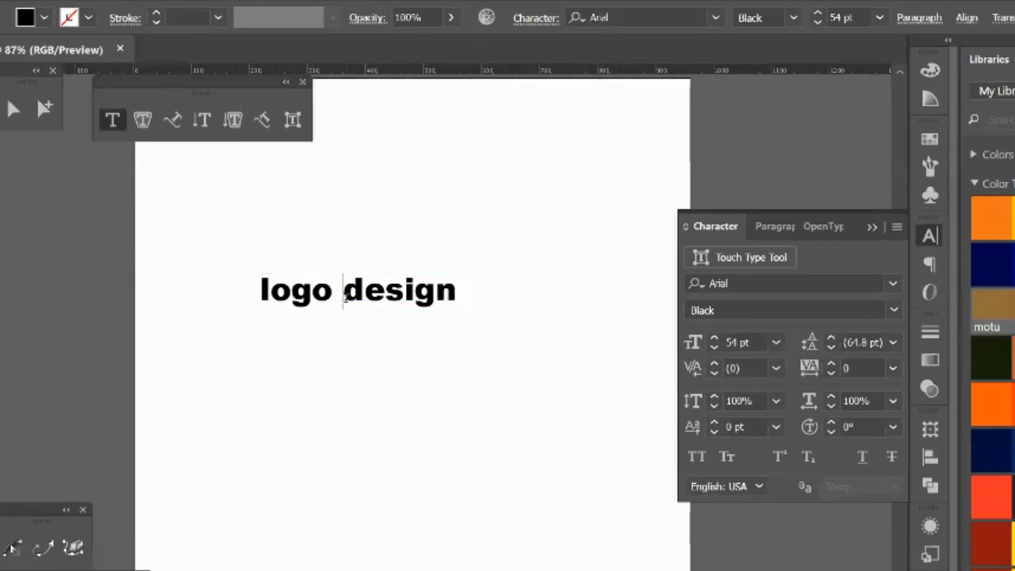
drag(343, 295, 384, 295)
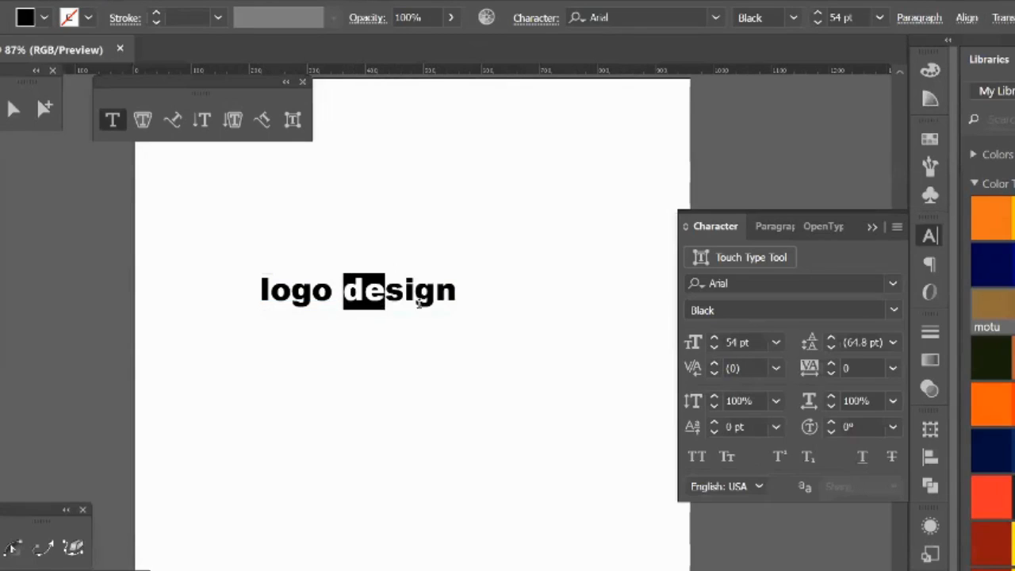
drag(455, 305, 459, 295)
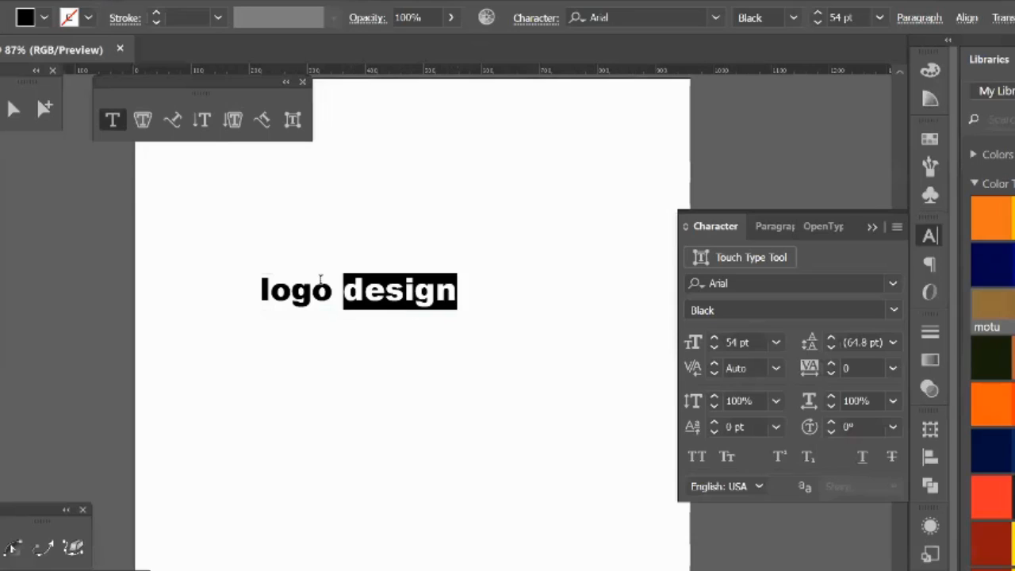
click(893, 310)
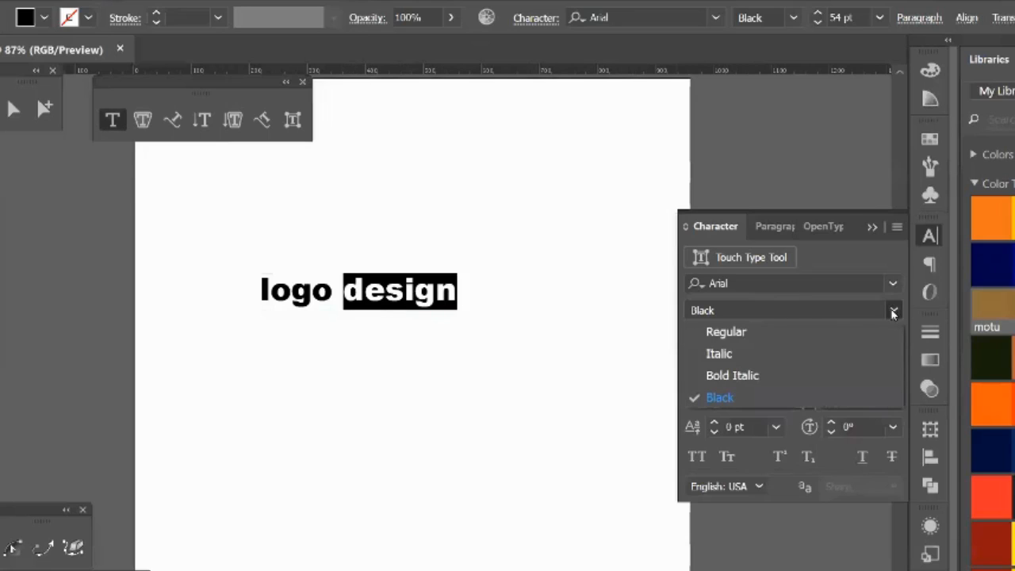
click(737, 331)
click(337, 292)
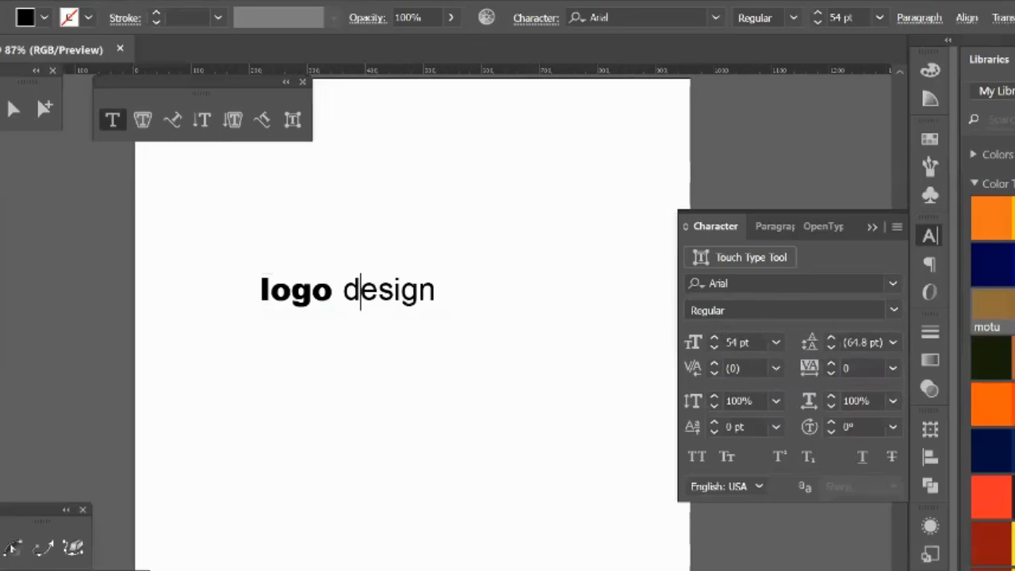
key(Escape)
Step: Move the text slightly up and to the right, and undo the move together with the Regular style on the word "design"
mouse_move(397, 275)
mouse_down()
mouse_move(430, 249)
mouse_move(387, 271)
mouse_up()
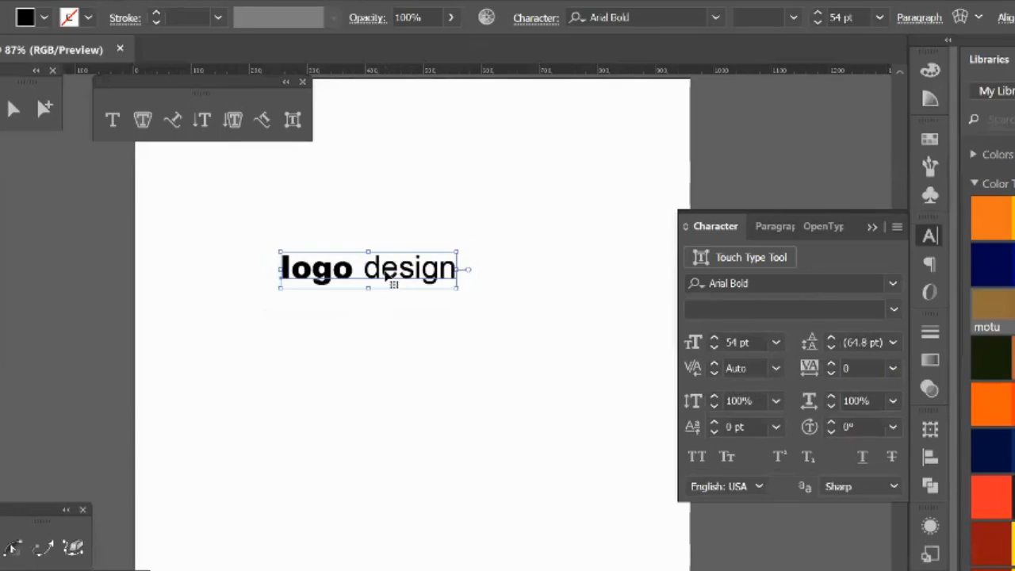
key(ctrl+z)
key(ctrl+z)
key(ctrl+z)
key(ctrl+z)
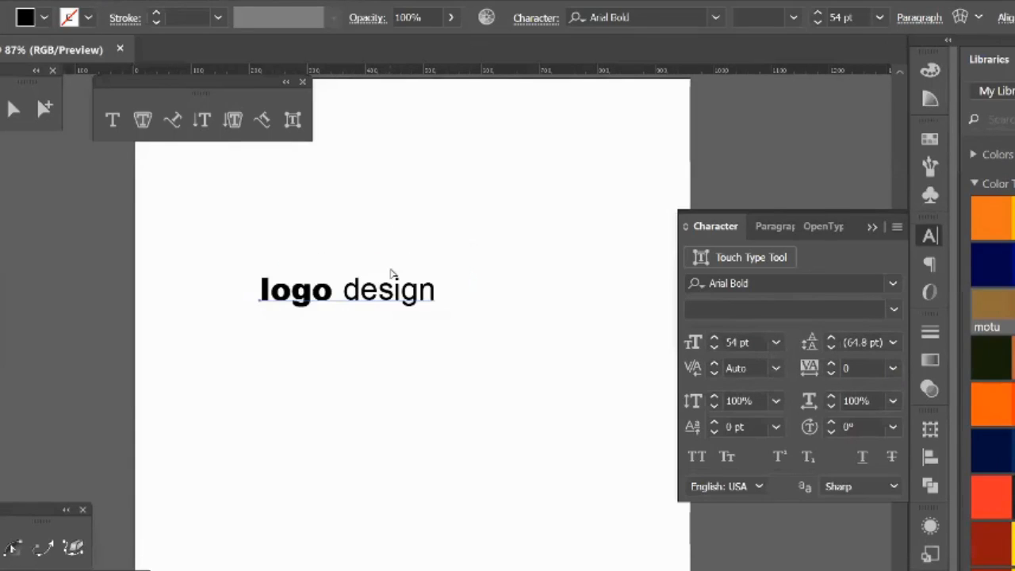
click(345, 295)
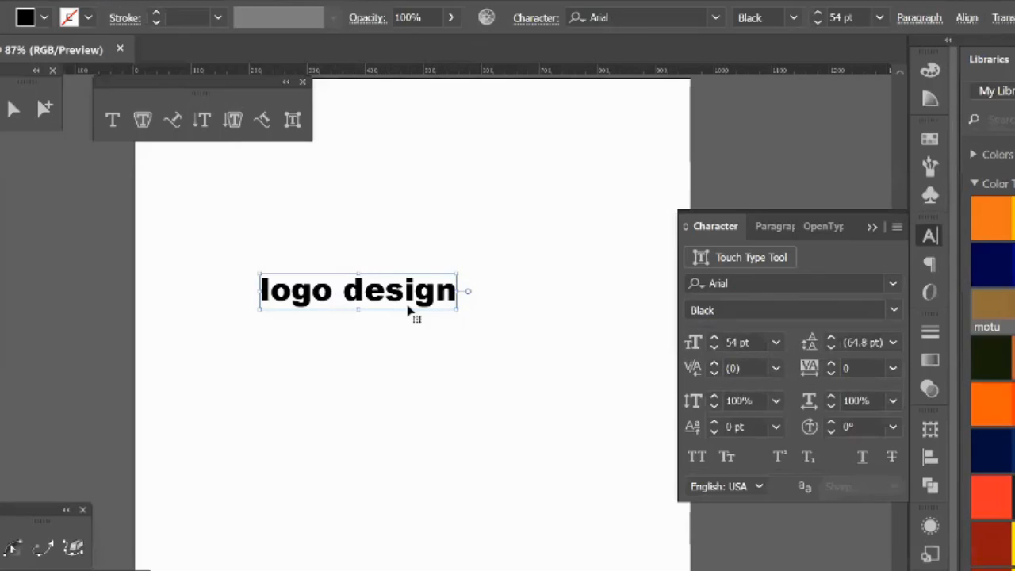
Step: Try to set the font size of the "logo design" text to 72 pt and 7 pt using the Character settings
click(777, 343)
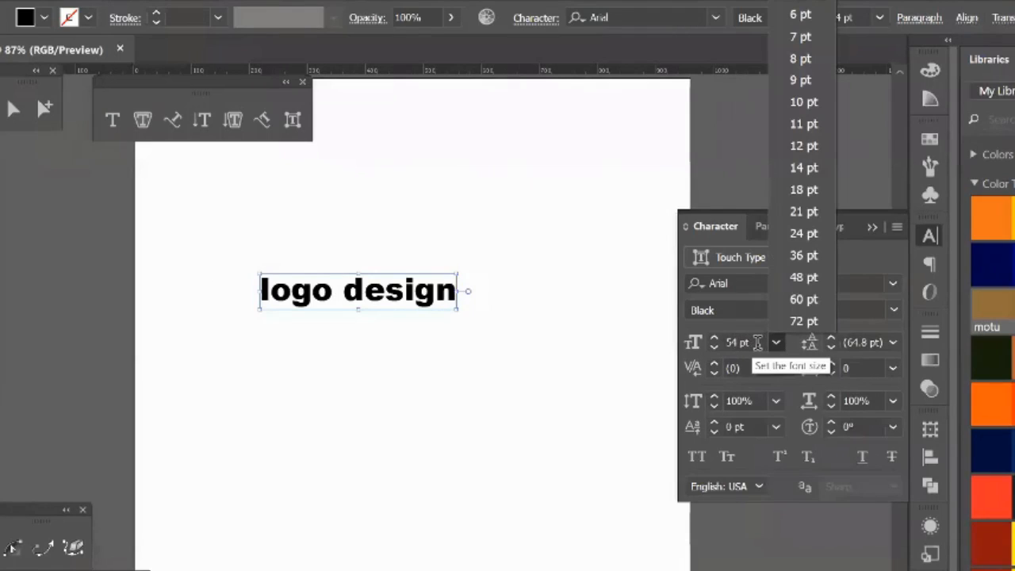
click(799, 321)
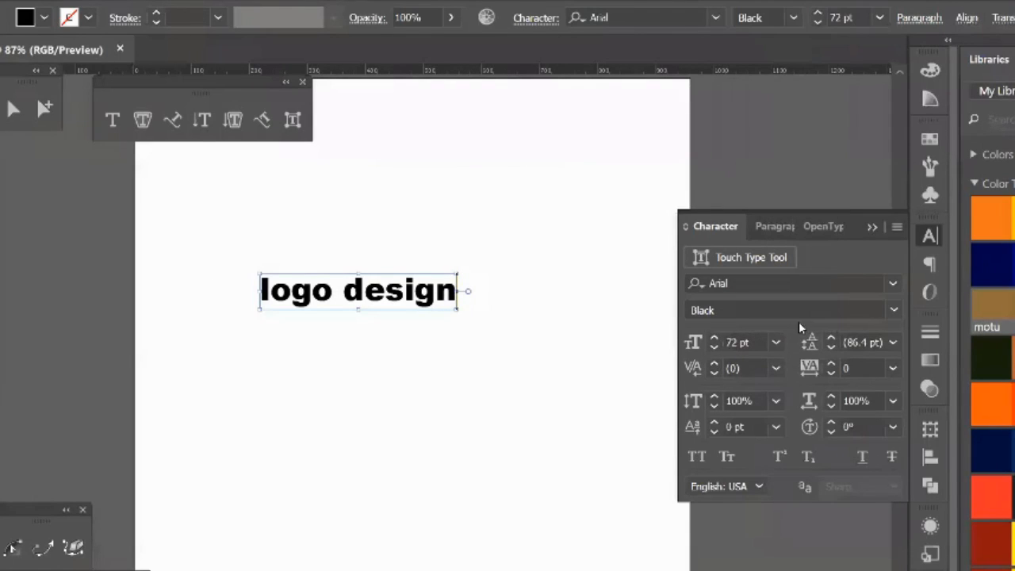
click(776, 344)
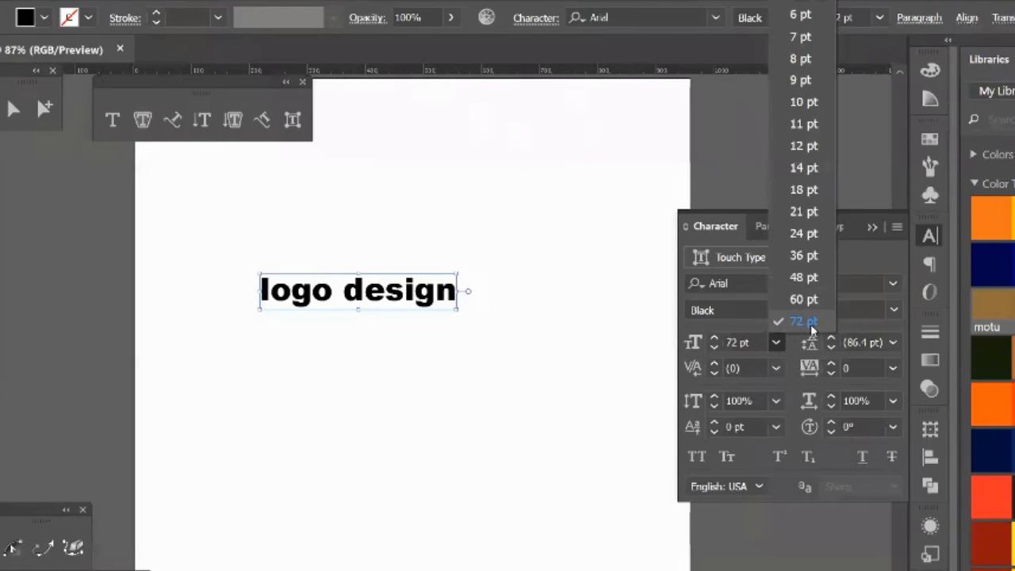
click(801, 36)
click(514, 338)
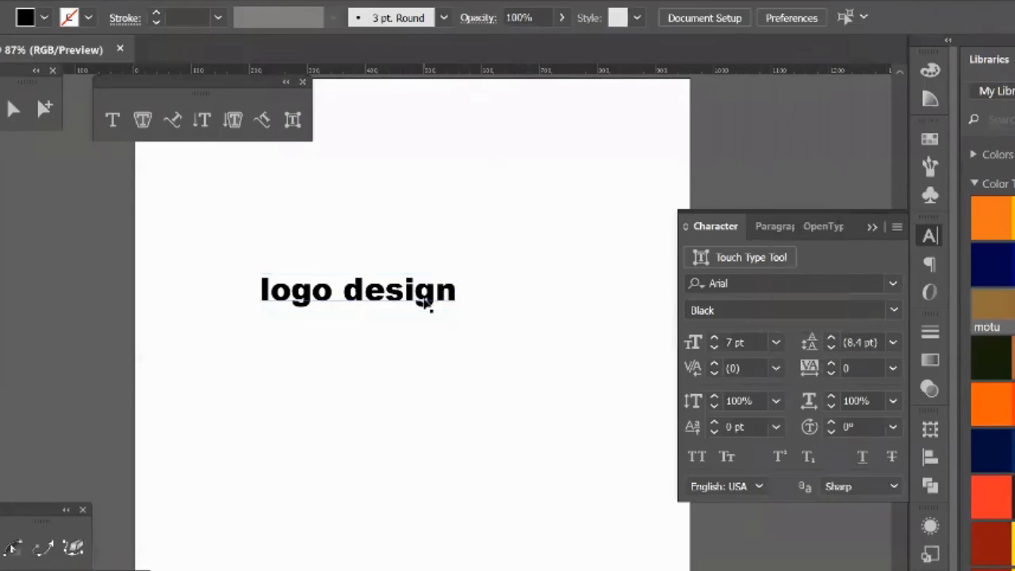
Step: Select the "logo design" text and try preset font sizes of 12 pt, 60 pt and 72 pt on it
click(429, 305)
click(778, 344)
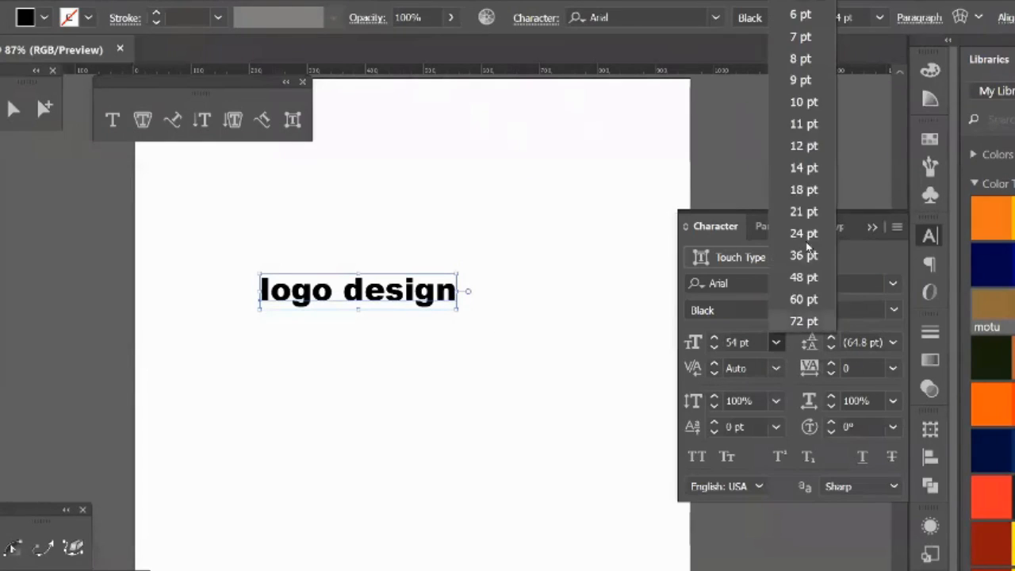
click(805, 147)
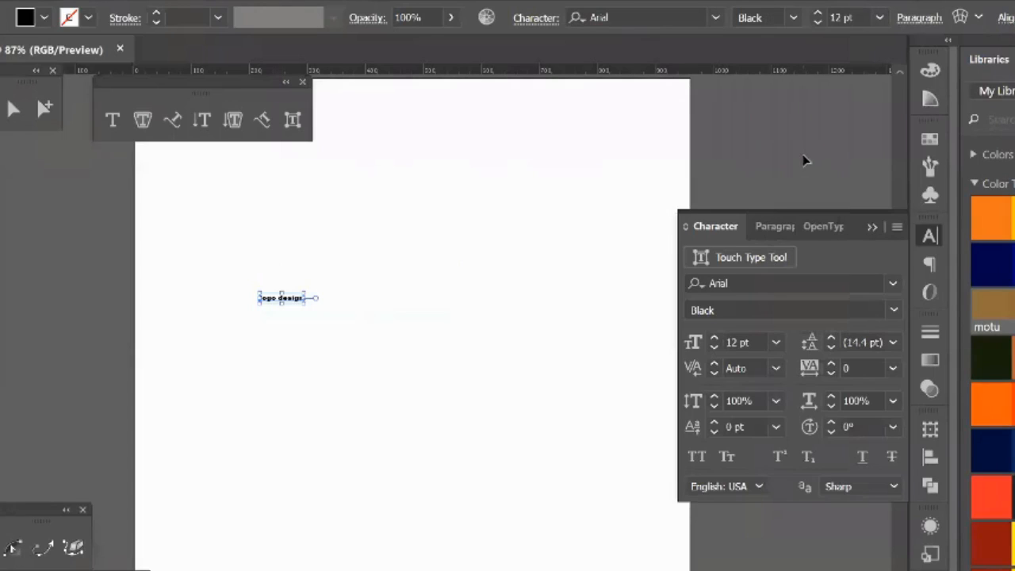
click(776, 342)
click(802, 299)
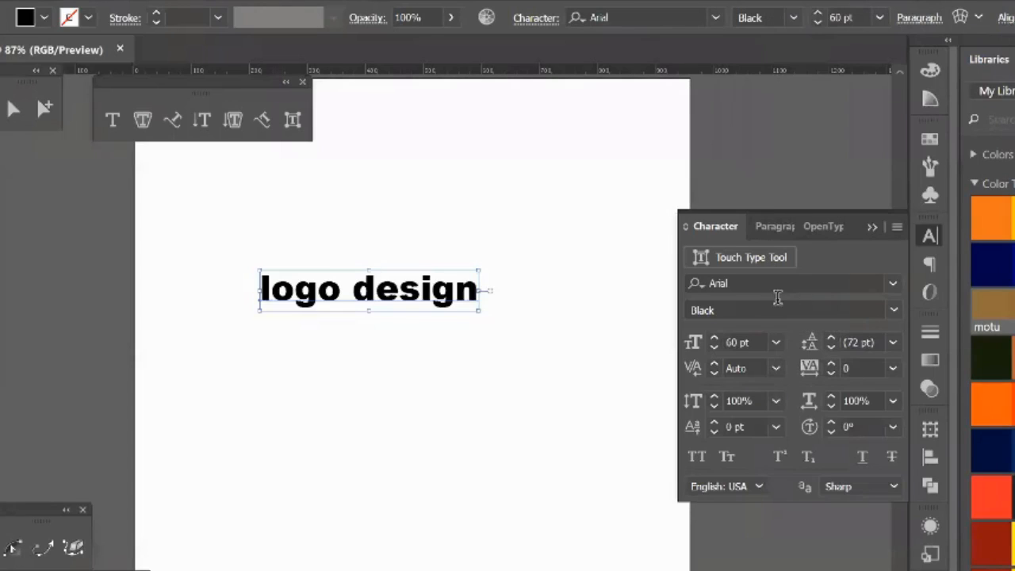
click(775, 343)
click(793, 321)
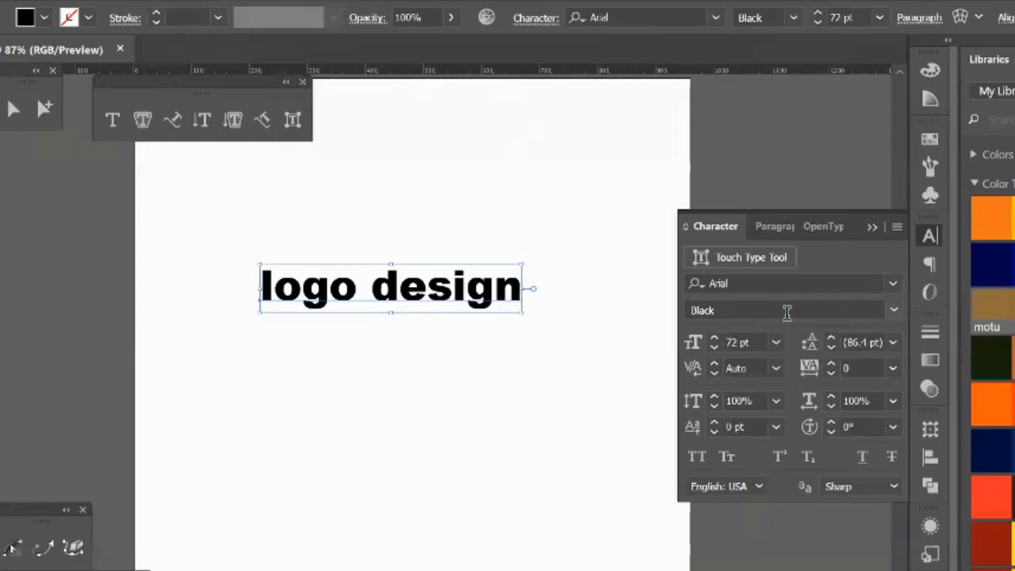
Step: Set a custom font size of 100 pt for the "logo design" text
click(749, 343)
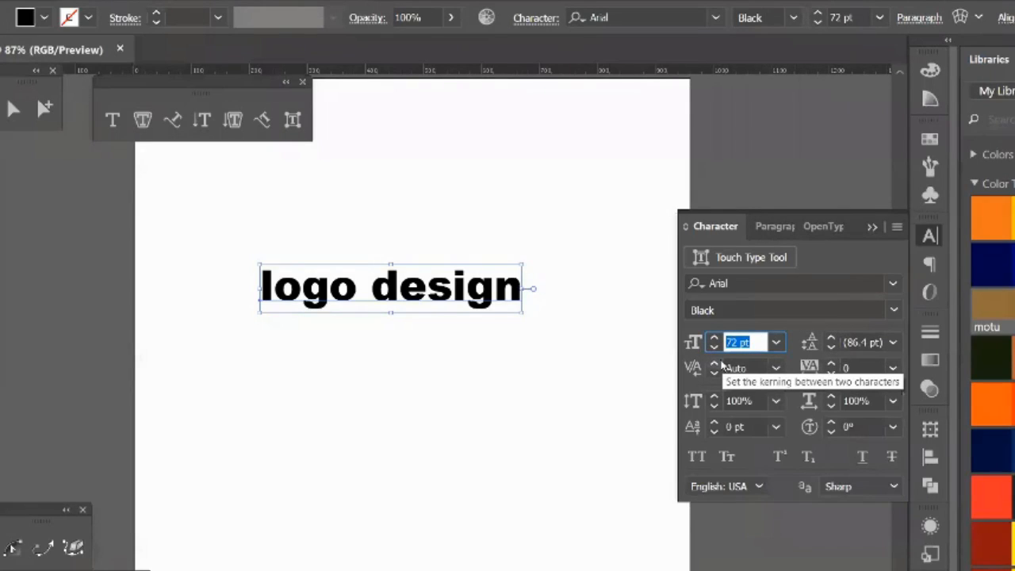
drag(757, 342, 723, 342)
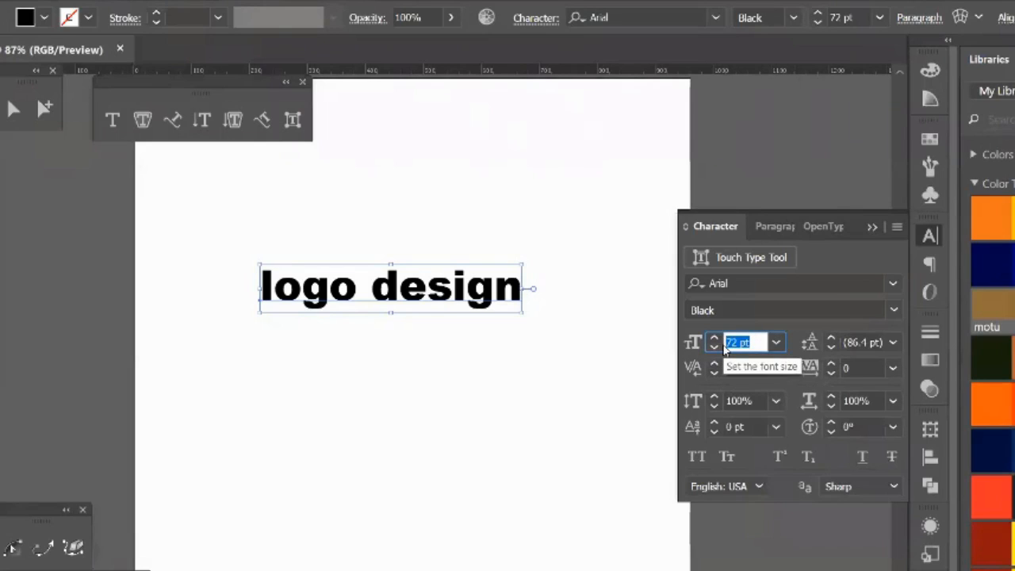
text(100)
key(Return)
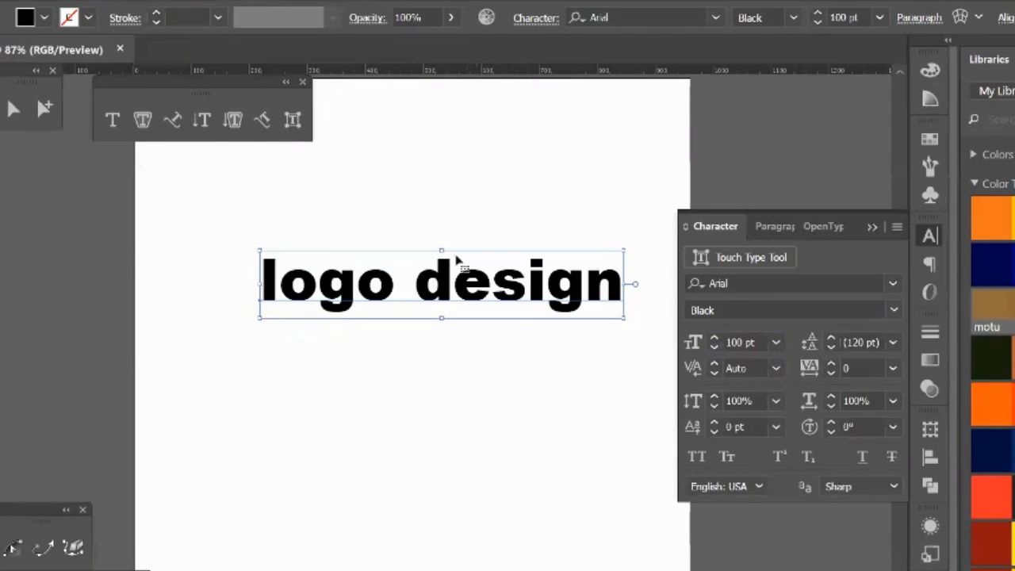
Step: Dismiss the preset font sizes without choosing one and move the "logo design" text slightly to the left
click(776, 343)
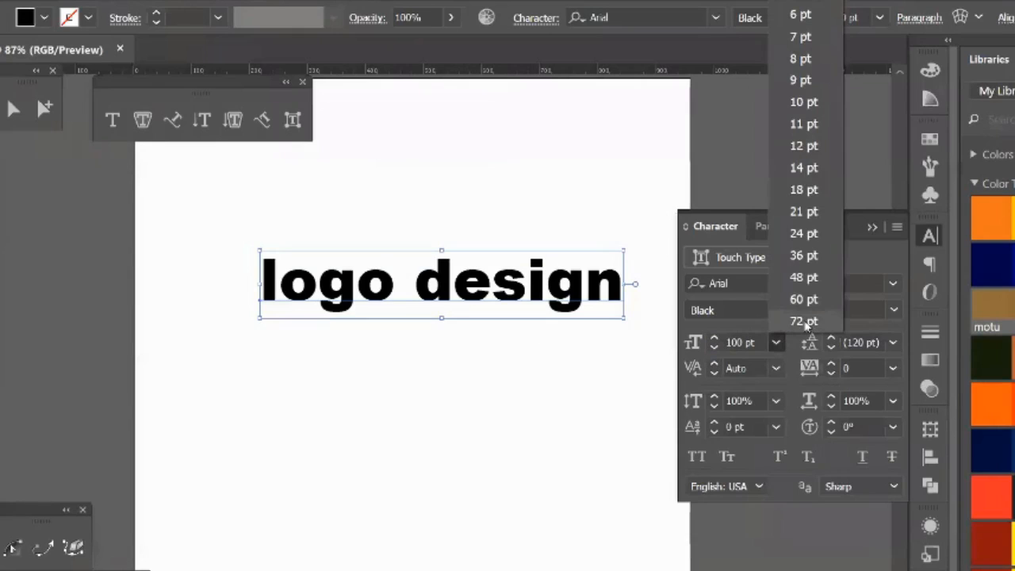
click(752, 343)
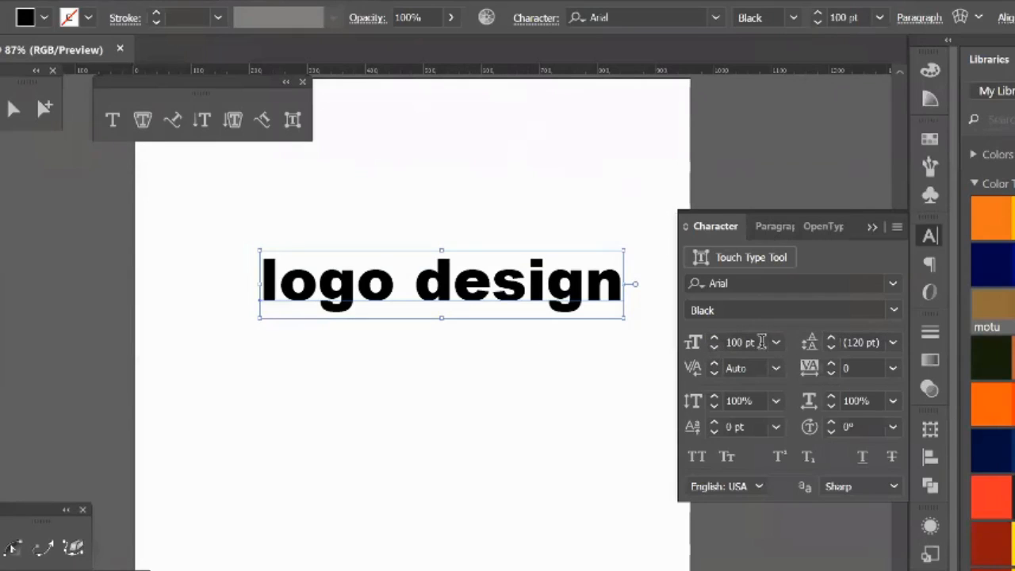
click(712, 343)
click(388, 215)
mouse_move(379, 278)
mouse_down()
mouse_move(420, 280)
mouse_move(376, 280)
mouse_up()
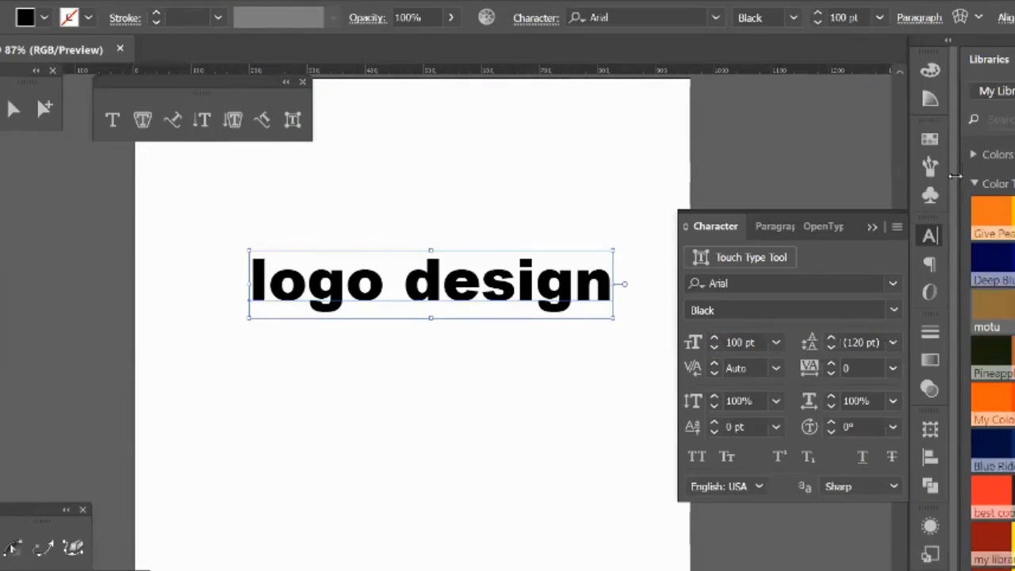
Step: Try red, green, orange and brown swatches as the fill of the "logo design" text and return it to black
click(931, 139)
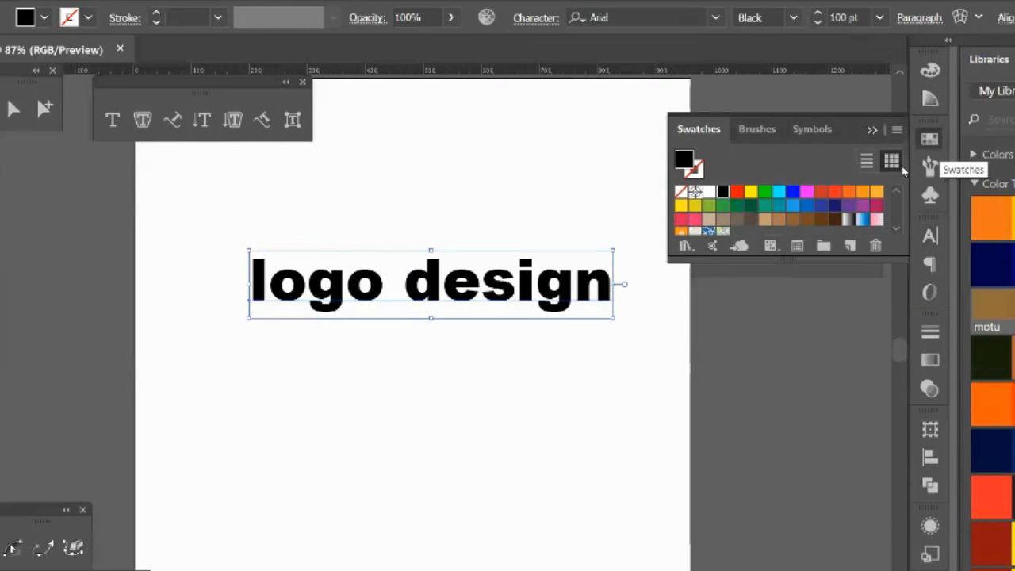
click(739, 193)
click(765, 193)
click(850, 194)
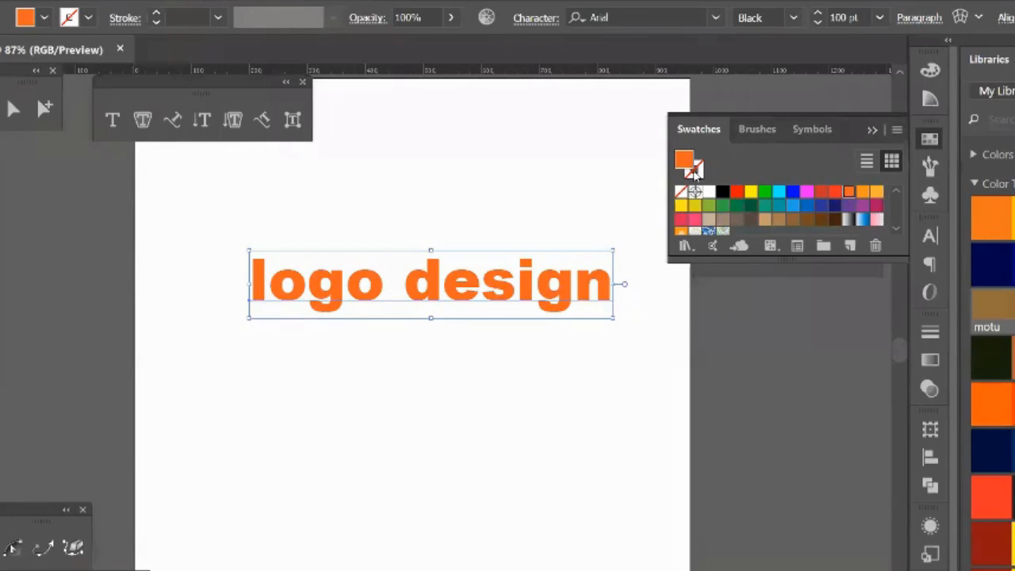
click(779, 219)
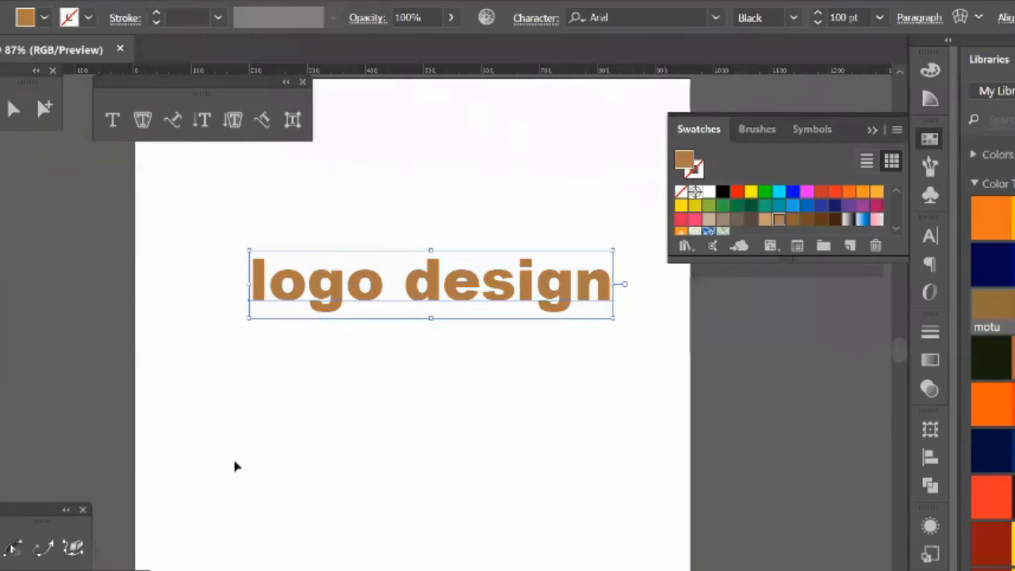
click(722, 192)
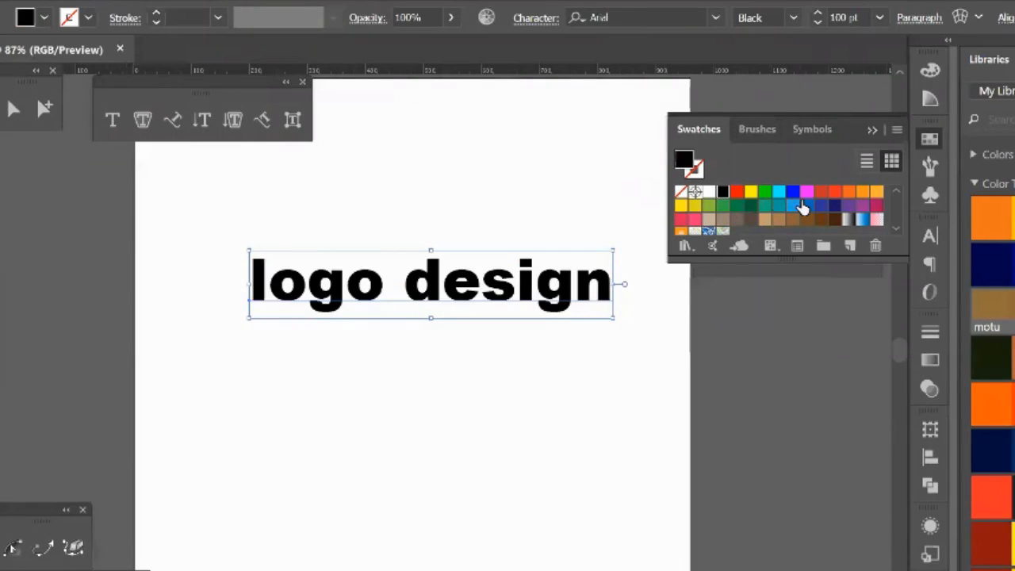
Step: Preview blue, magenta, cyan, green, yellow and red fills on the text, restore black, deselect it and collapse the Swatches
click(792, 192)
click(807, 192)
click(791, 195)
click(778, 195)
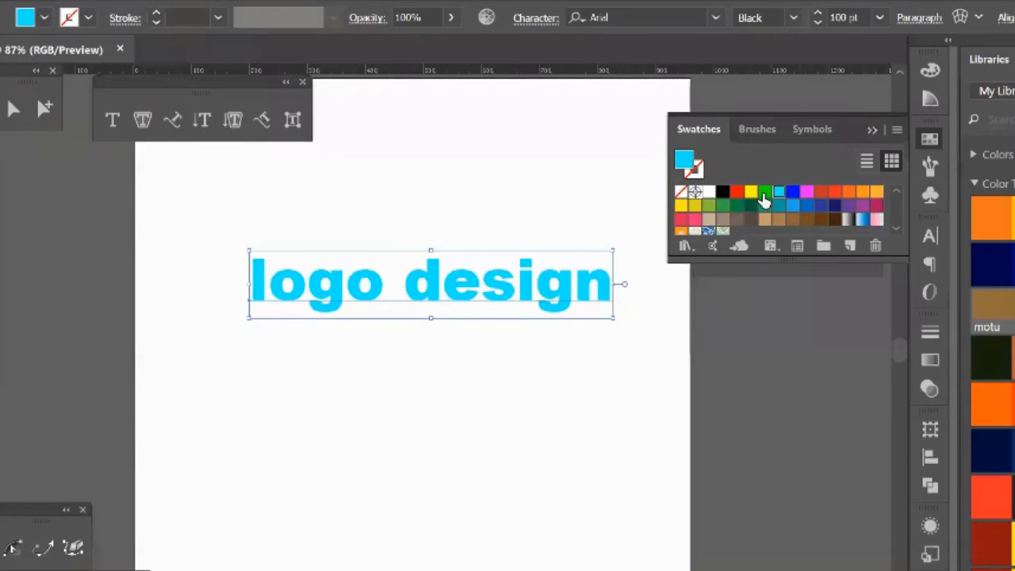
click(764, 195)
click(751, 195)
click(737, 196)
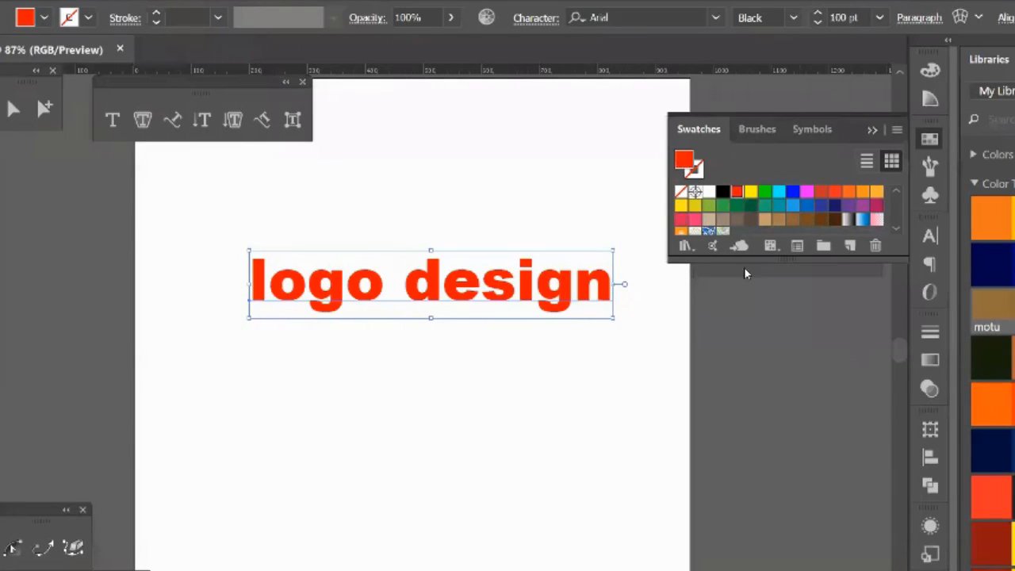
click(723, 192)
click(320, 242)
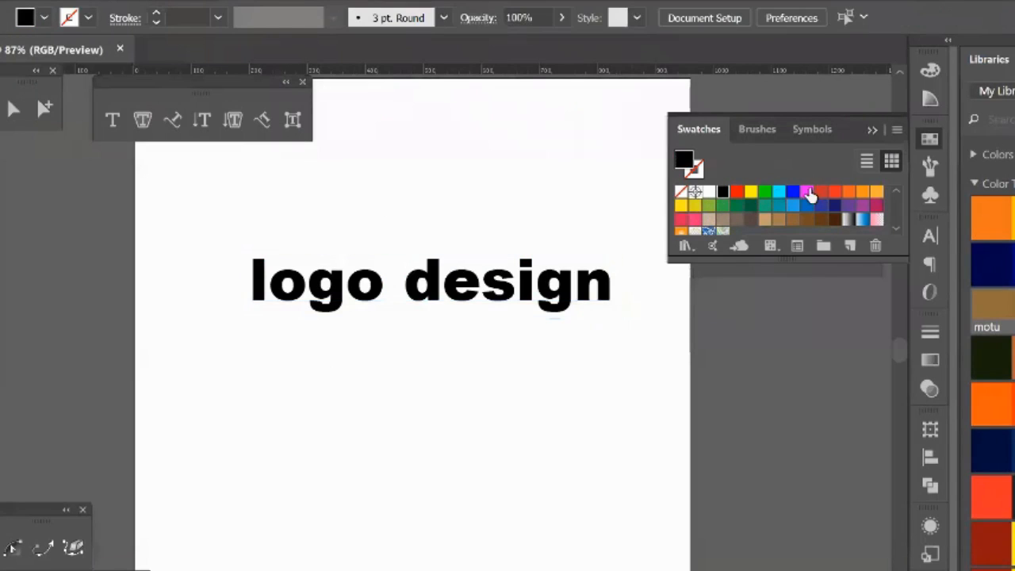
click(873, 131)
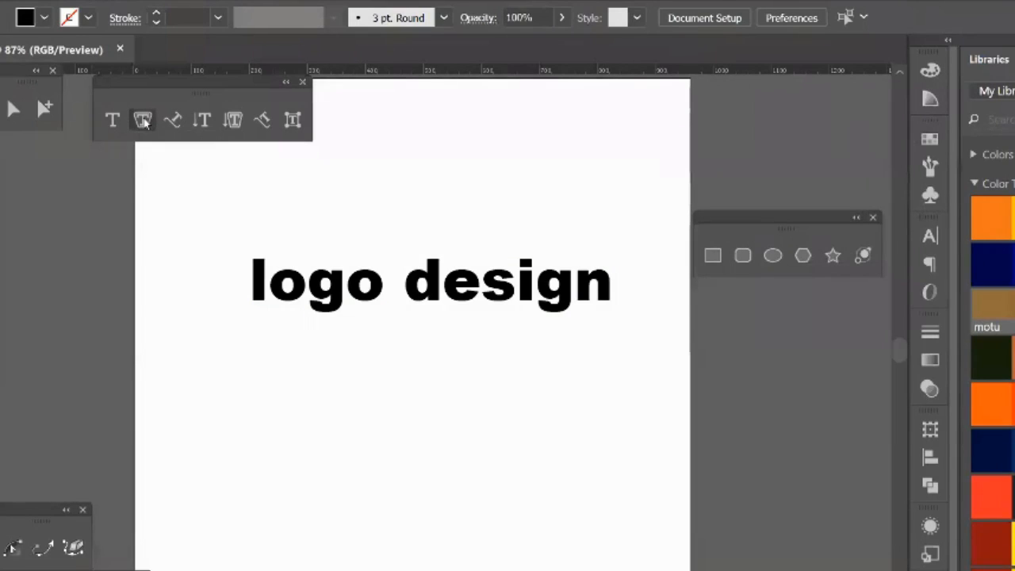
Step: Try to create area type on the empty part of the artboard below the "logo design" text
click(143, 118)
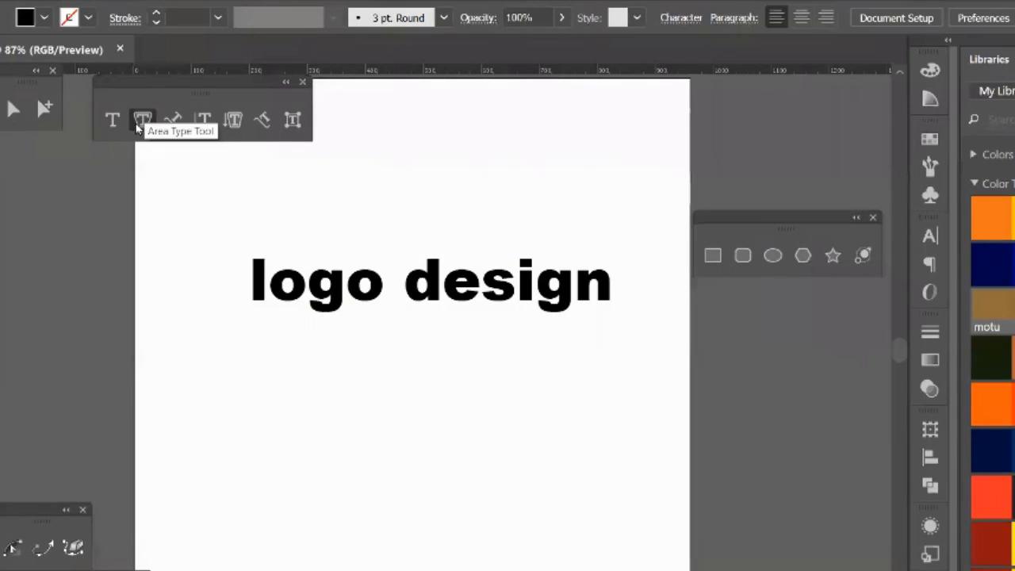
click(330, 478)
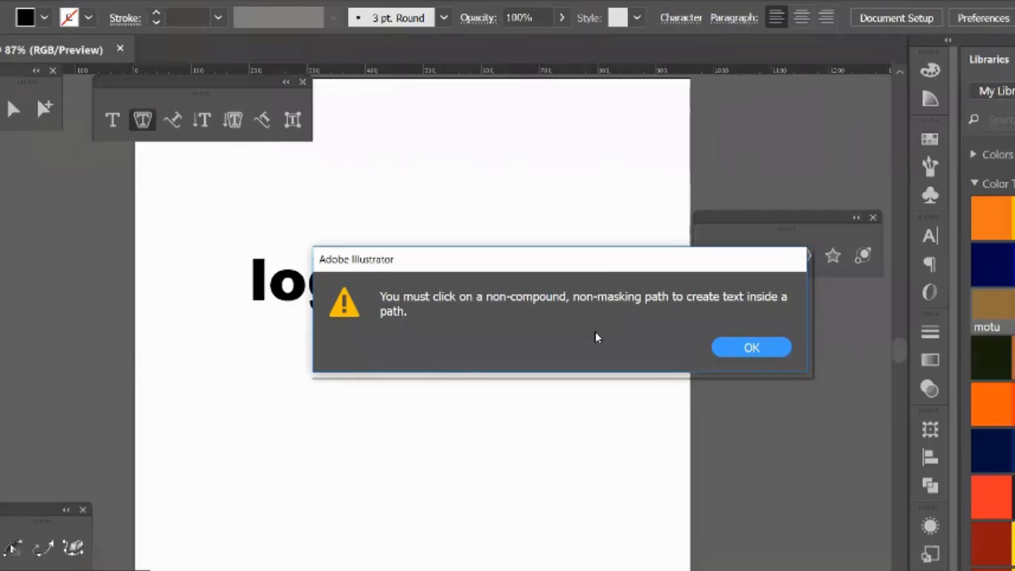
click(752, 350)
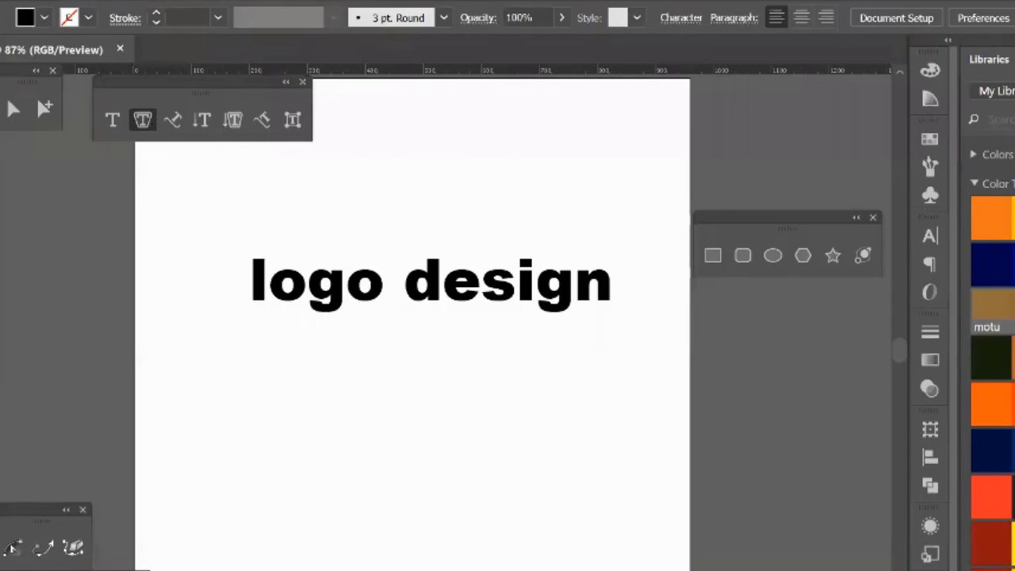
Step: Draw a black-filled rectangle about 700 by 390 ruler units below the "logo design" text
key(m)
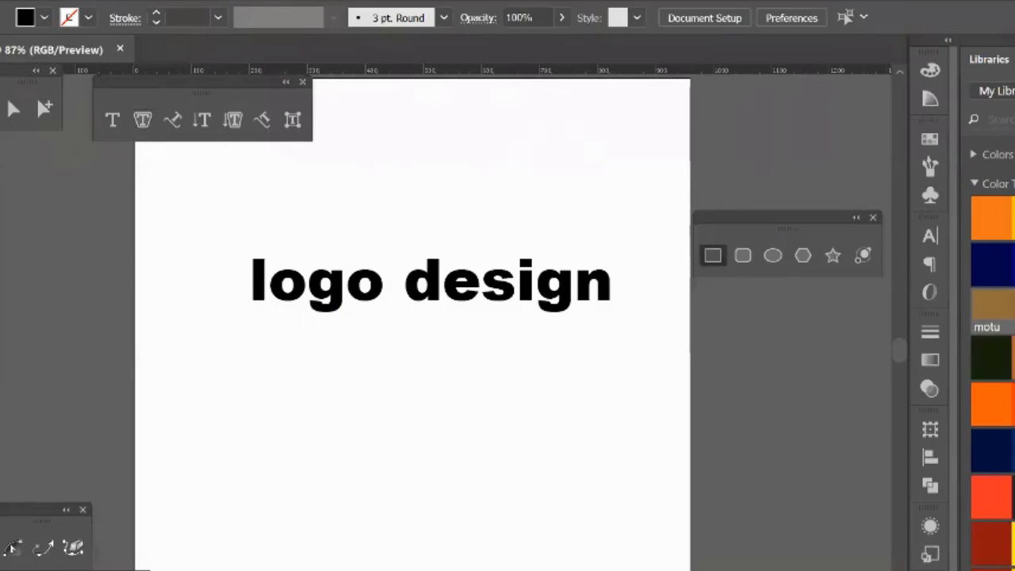
mouse_move(197, 379)
mouse_down()
mouse_move(499, 556)
mouse_move(604, 570)
mouse_up()
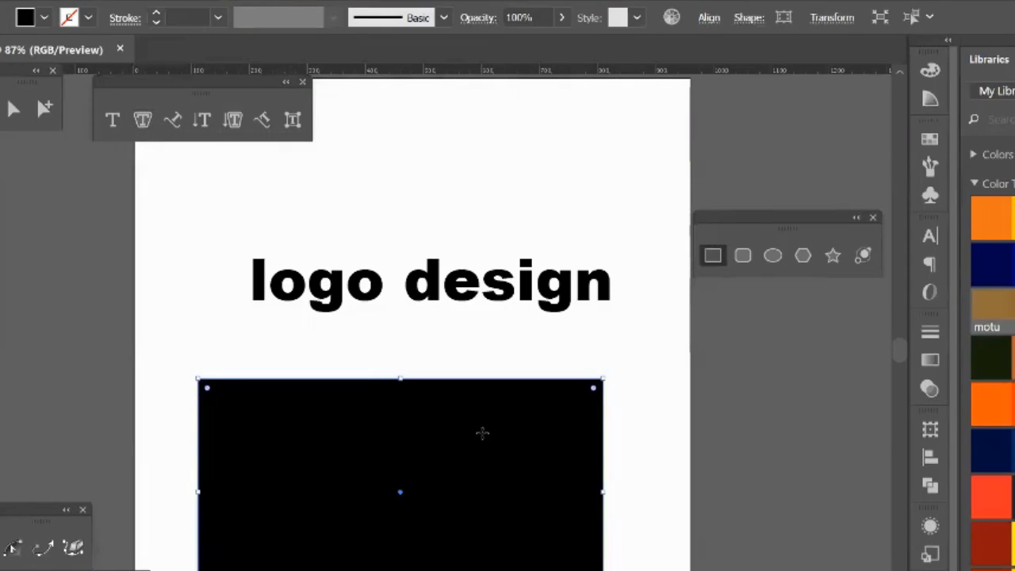
scroll(340, 435, down, 2)
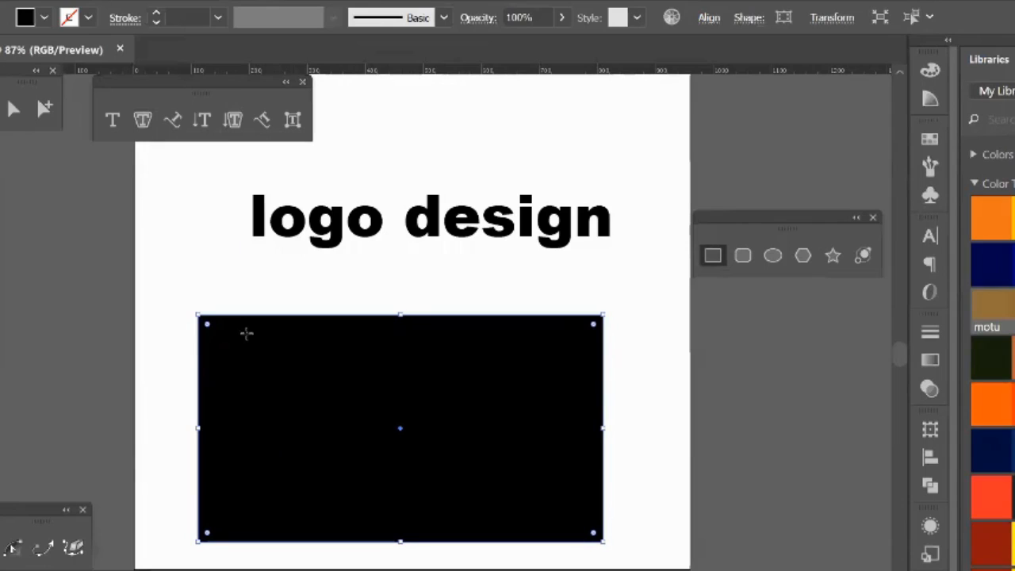
Step: Convert the black rectangle into an area type frame with placeholder text using the Area Type Tool on its upper edge
click(144, 120)
click(209, 329)
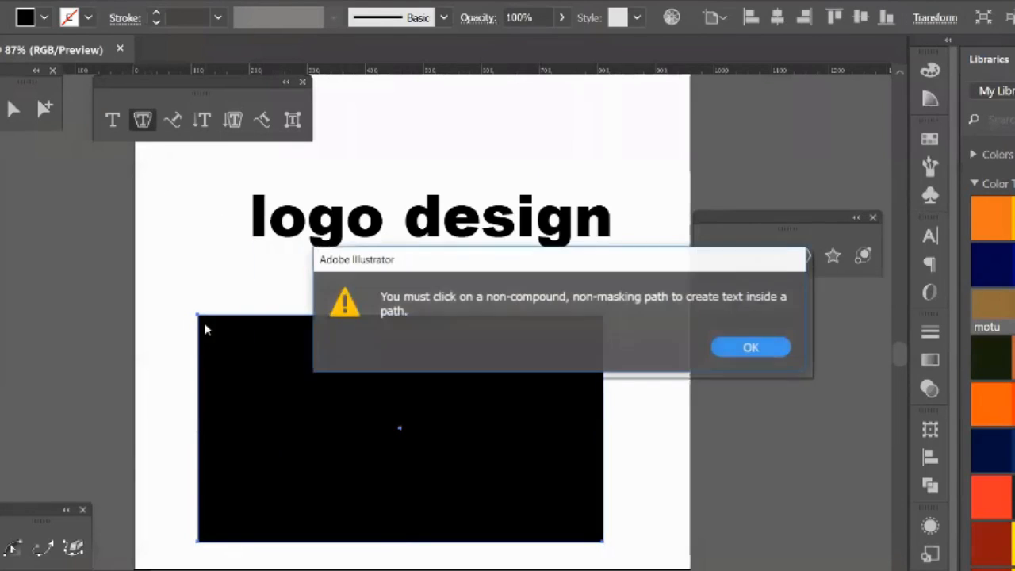
click(723, 346)
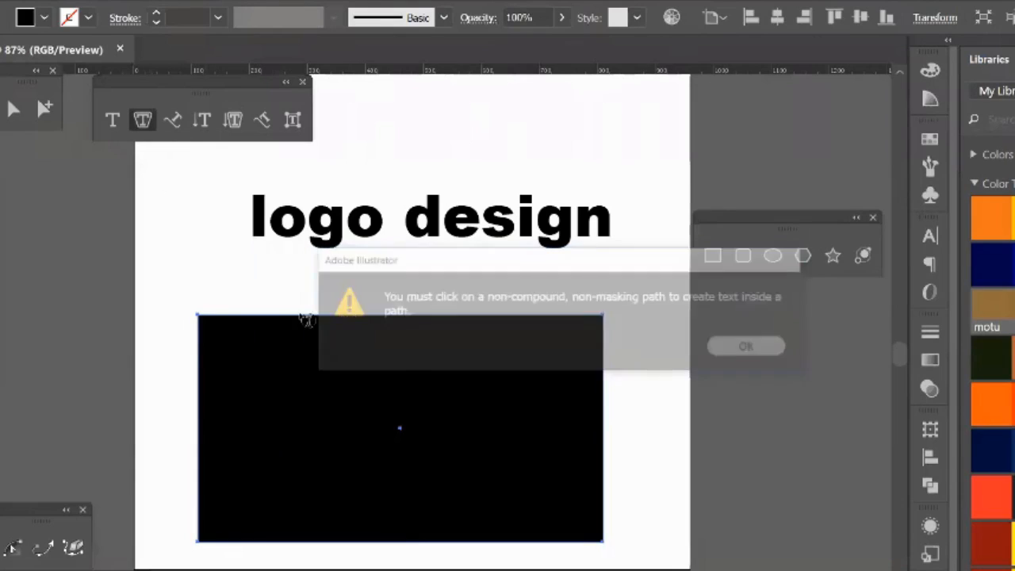
click(216, 319)
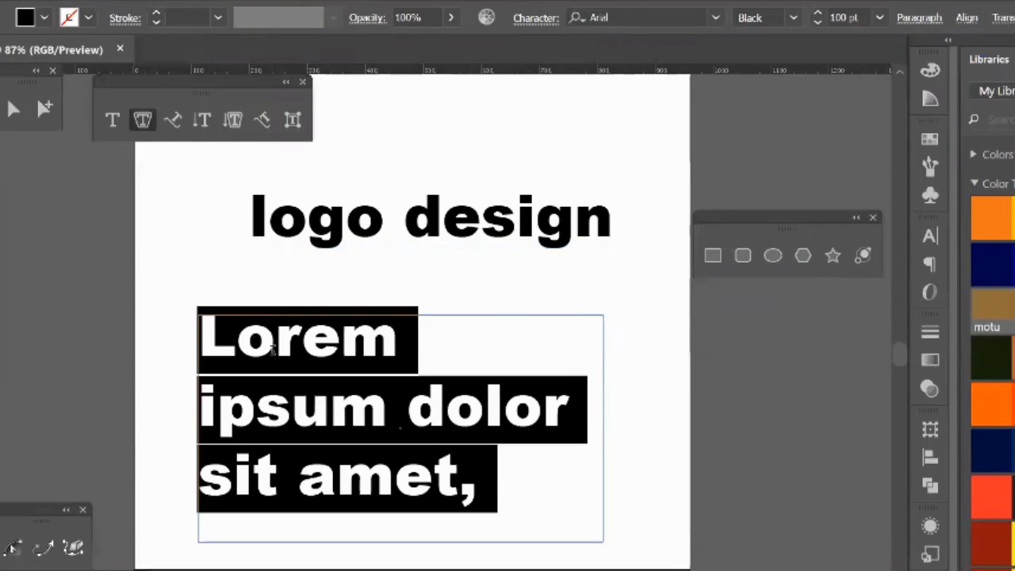
Step: Reduce the font size of the placeholder text in the rectangular frame to 8 pt
key(ctrl+shift+comma)
key(ctrl+shift+comma)
key(ctrl+shift+comma)
key(ctrl+shift+comma)
key(ctrl+shift+comma)
key(ctrl+shift+comma)
key(ctrl+shift+comma)
key(ctrl+shift+comma)
key(ctrl+shift+comma)
key(ctrl+shift+comma)
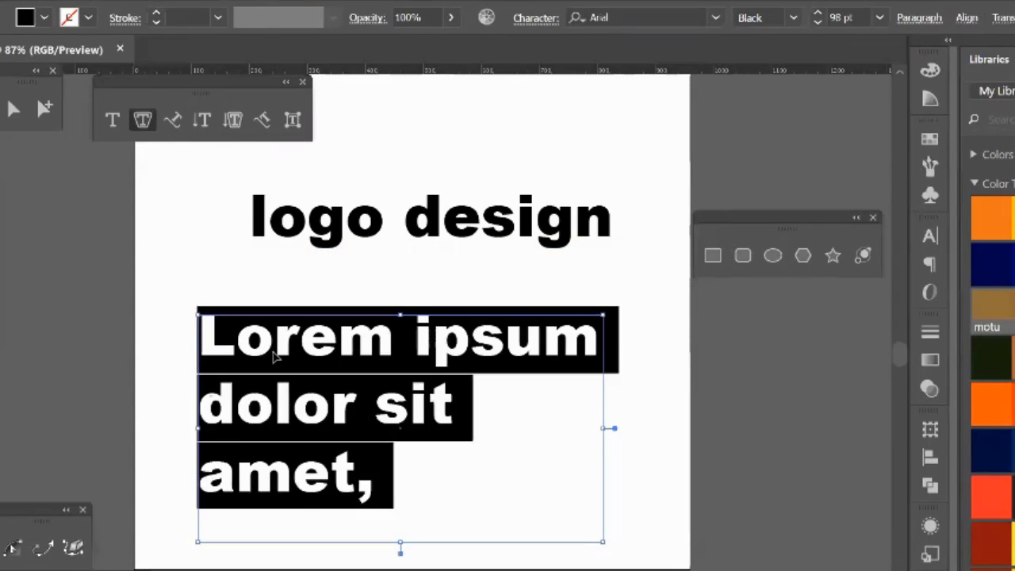
click(931, 237)
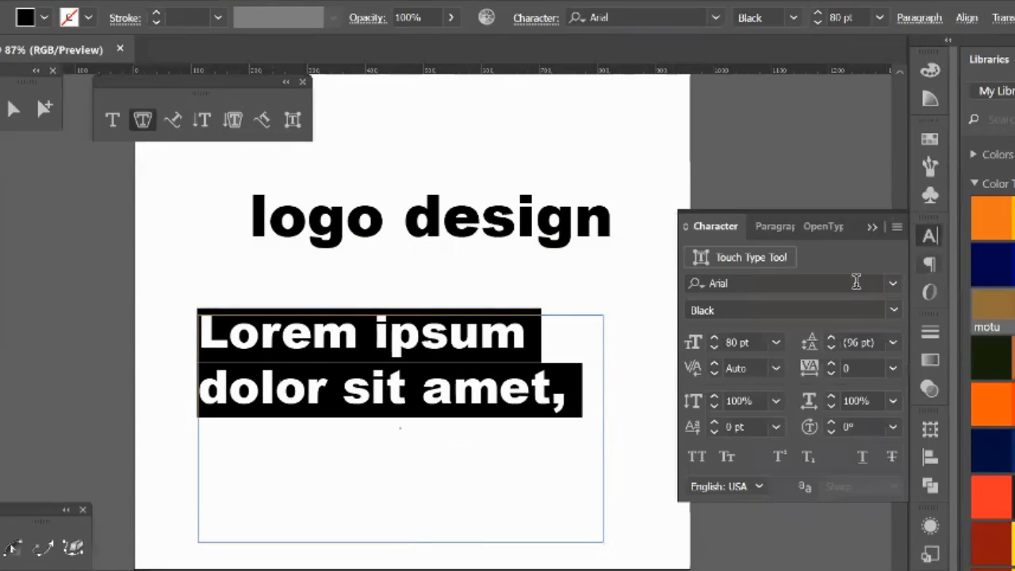
click(776, 343)
click(806, 57)
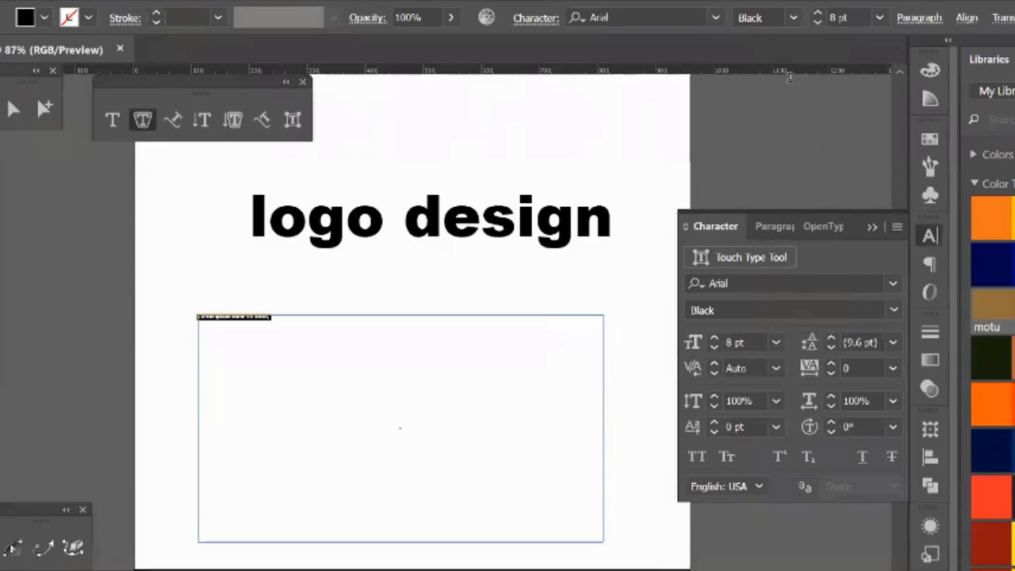
Step: Fill most of the text frame by repeatedly pasting the 8 pt "Lorem ipsum dolor sit amet," text
click(317, 320)
key(ctrl+v)
key(ctrl+v)
key(ctrl+v)
key(ctrl+v)
key(ctrl+v)
key(ctrl+v)
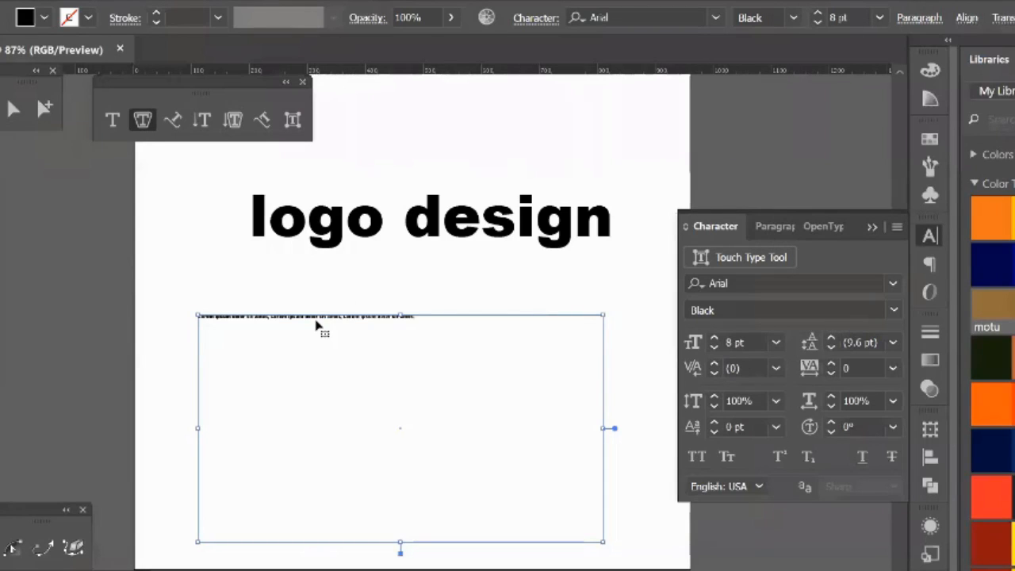
key(ctrl+v)
key(ctrl+v)
key(ctrl+v)
key(ctrl+v)
key(ctrl+v)
key(ctrl+v)
key(ctrl+v)
key(ctrl+v)
key(ctrl+v)
key(ctrl+v)
key(ctrl+v)
key(ctrl+v)
key(ctrl+v)
key(ctrl+v)
key(ctrl+v)
key(ctrl+v)
key(ctrl+v)
key(ctrl+v)
key(ctrl+v)
key(ctrl+v)
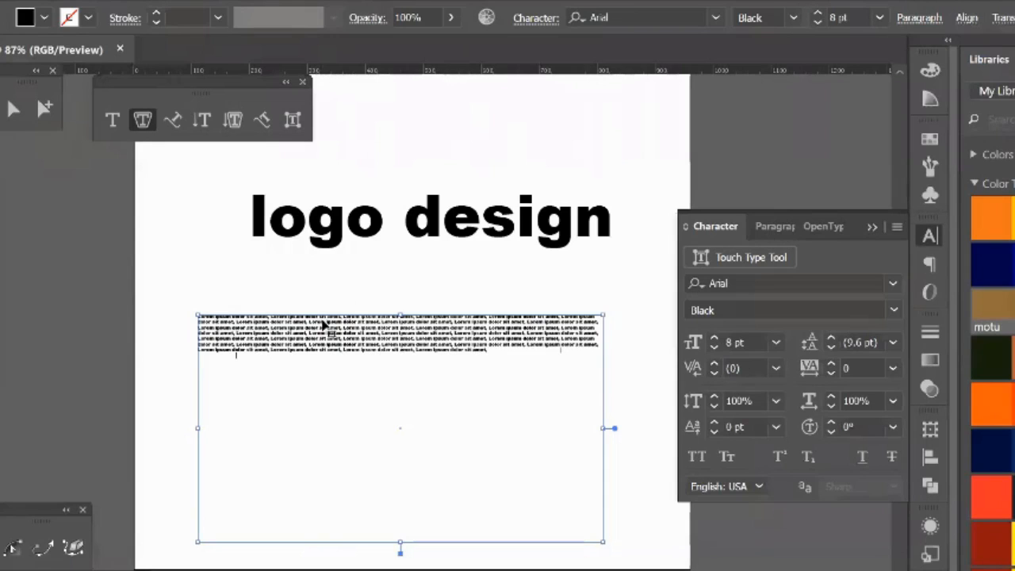
key(ctrl+v)
key(ctrl+v)
key(ctrl+v)
key(ctrl+v)
key(ctrl+v)
key(ctrl+v)
key(ctrl+v)
key(ctrl+v)
key(ctrl+v)
key(ctrl+v)
key(ctrl+v)
key(ctrl+v)
key(ctrl+v)
key(ctrl+v)
key(ctrl+v)
key(ctrl+v)
key(ctrl+v)
key(ctrl+v)
key(ctrl+v)
key(ctrl+v)
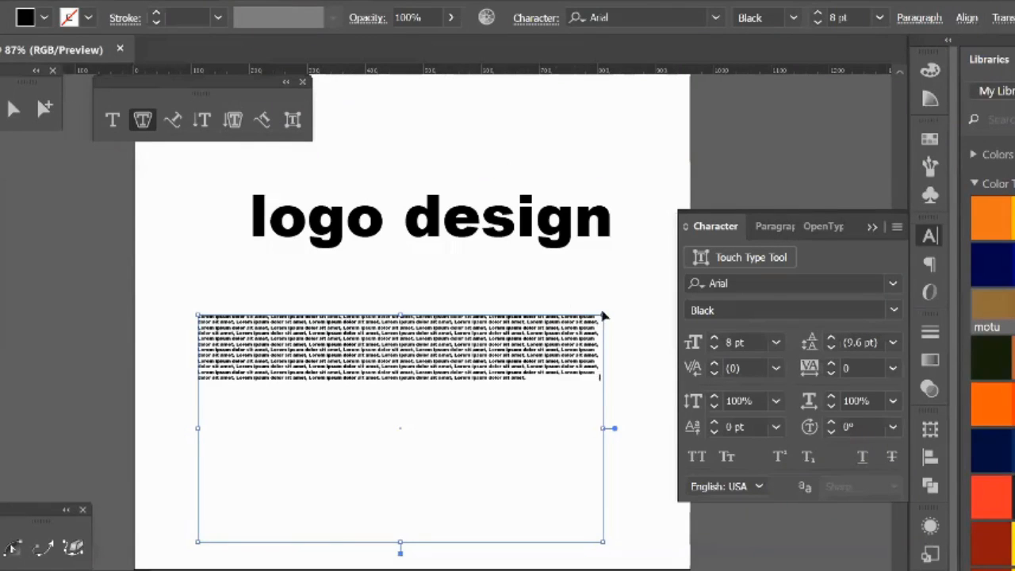
key(ctrl+v)
key(ctrl+v)
key(ctrl+v)
key(ctrl+v)
key(ctrl+v)
key(ctrl+v)
key(ctrl+v)
key(ctrl+v)
key(ctrl+v)
key(ctrl+v)
key(ctrl+v)
key(ctrl+v)
key(ctrl+v)
key(ctrl+v)
key(ctrl+v)
key(ctrl+v)
key(ctrl+v)
key(ctrl+v)
key(ctrl+v)
key(ctrl+v)
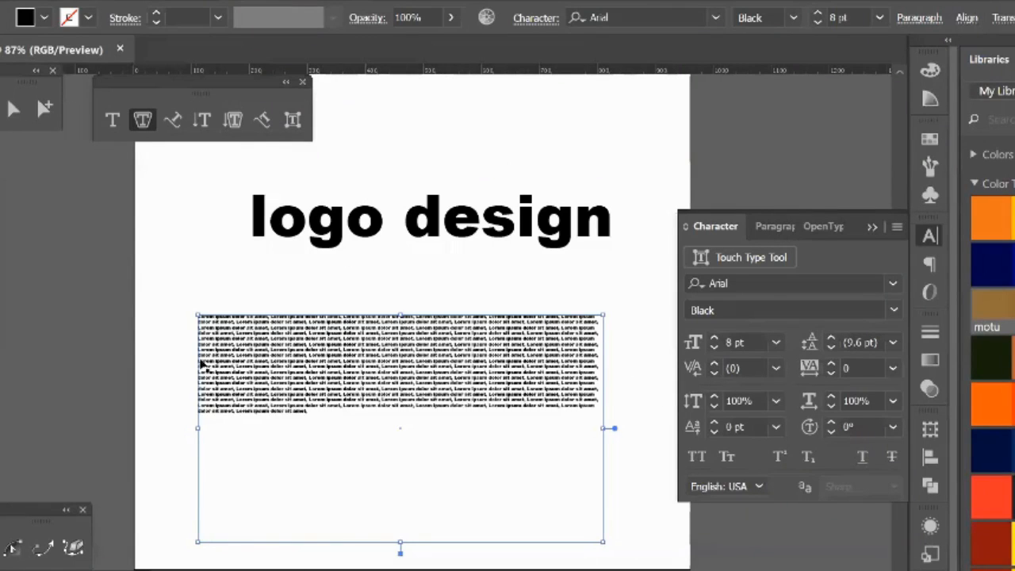
key(ctrl+v)
key(ctrl+v)
key(ctrl+v)
key(ctrl+v)
key(ctrl+v)
key(ctrl+v)
key(ctrl+v)
key(ctrl+v)
key(ctrl+v)
key(ctrl+v)
key(ctrl+v)
key(ctrl+v)
key(ctrl+v)
key(ctrl+v)
key(ctrl+v)
key(ctrl+v)
key(ctrl+v)
key(ctrl+v)
key(ctrl+v)
key(ctrl+v)
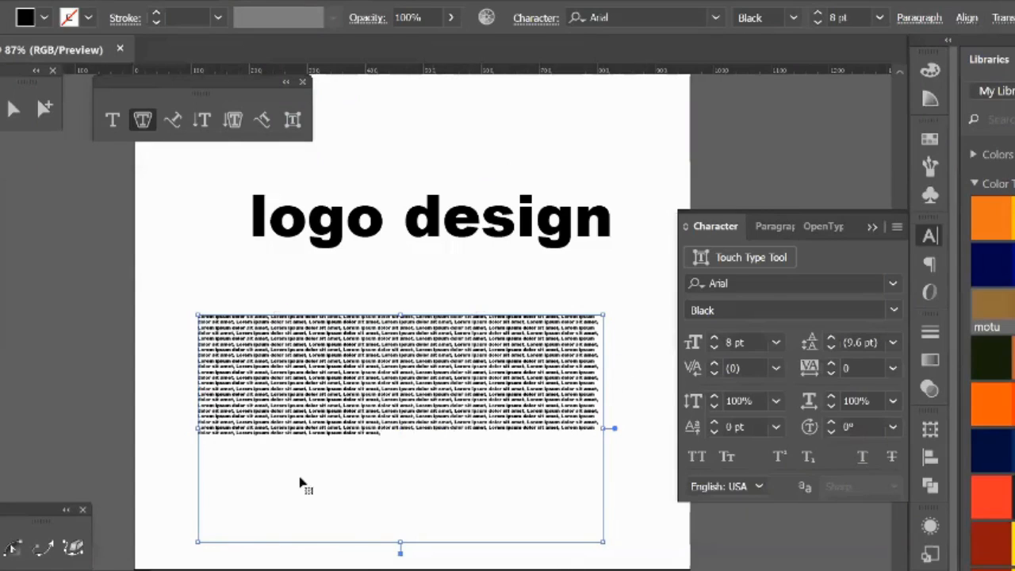
key(ctrl+v)
key(ctrl+v)
key(ctrl+v)
key(ctrl+v)
key(ctrl+v)
key(ctrl+v)
key(ctrl+v)
key(ctrl+v)
key(ctrl+v)
key(ctrl+v)
key(ctrl+v)
key(ctrl+v)
key(ctrl+v)
key(ctrl+v)
key(ctrl+v)
key(ctrl+v)
key(ctrl+v)
key(ctrl+v)
key(ctrl+v)
key(ctrl+v)
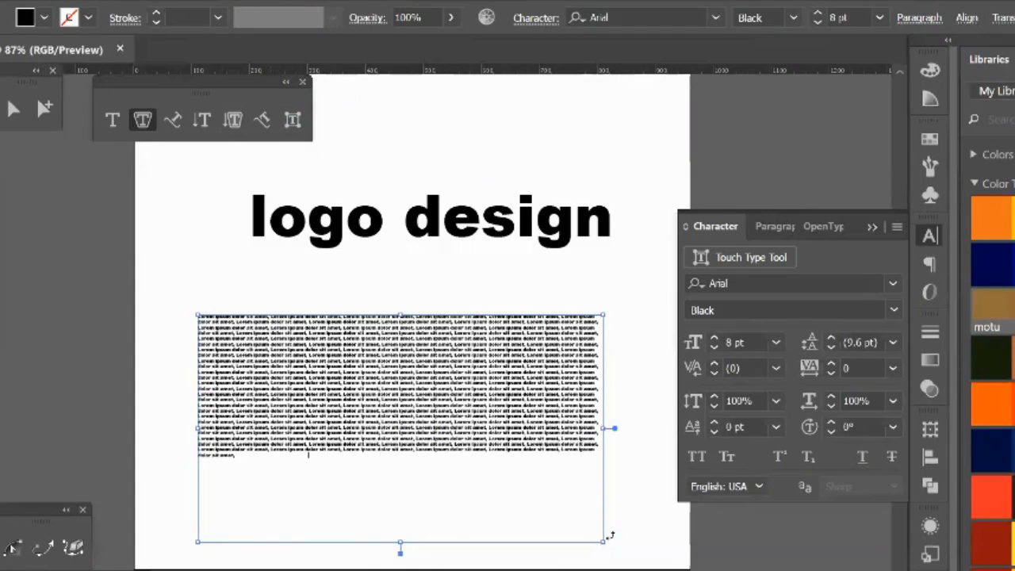
key(ctrl+v)
key(ctrl+v)
key(ctrl+v)
key(ctrl+v)
key(ctrl+v)
key(ctrl+v)
key(ctrl+v)
key(ctrl+v)
key(ctrl+v)
key(ctrl+v)
key(ctrl+v)
key(ctrl+v)
key(ctrl+v)
key(ctrl+v)
key(ctrl+v)
key(ctrl+v)
key(ctrl+v)
key(ctrl+v)
key(ctrl+v)
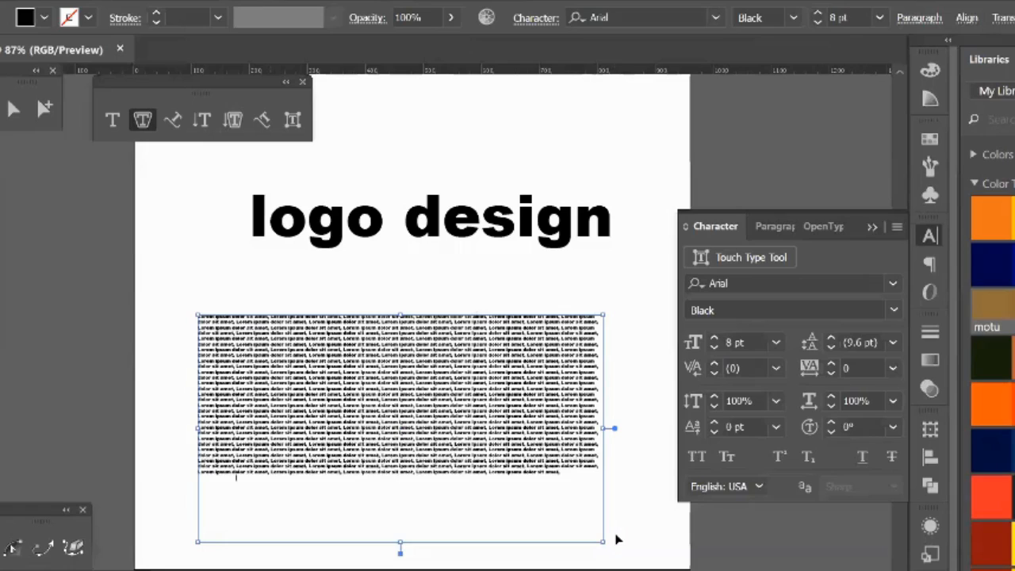
Step: Finish editing the text and delete the rectangular text frame below "logo design"
key(Escape)
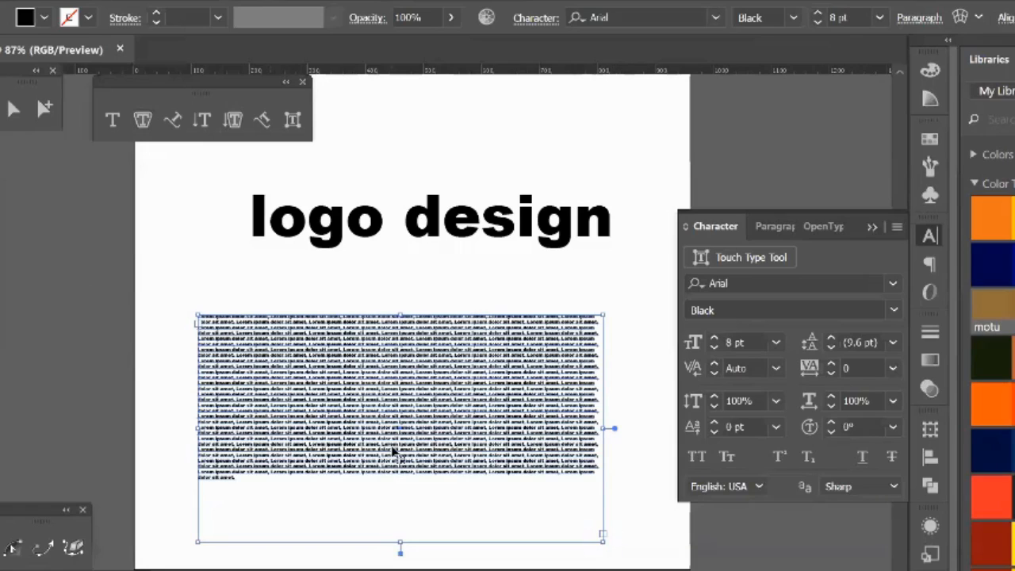
key(Delete)
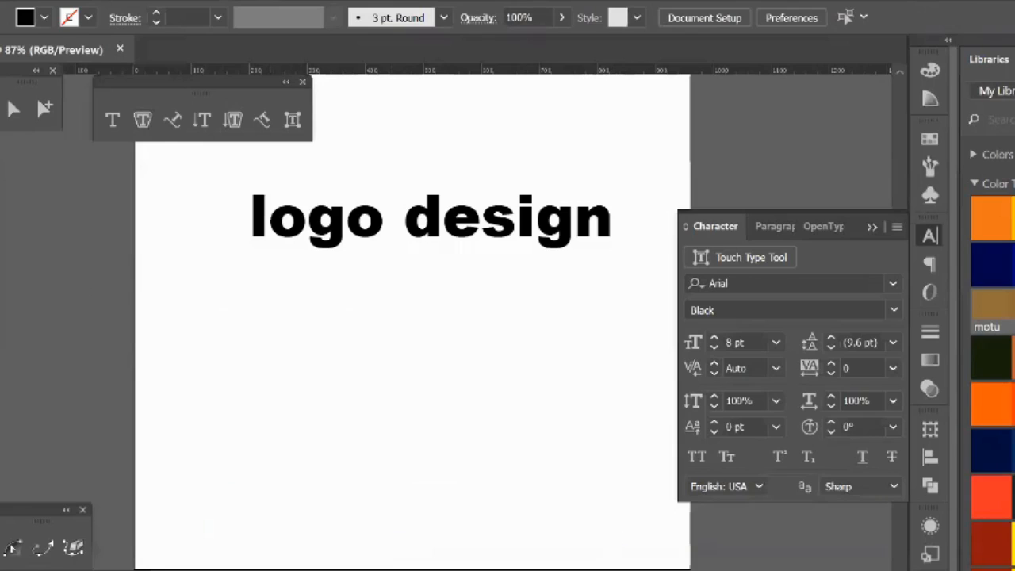
Step: Draw a black-filled rectangle about 525 by 460 px below the "logo design" text
click(11, 168)
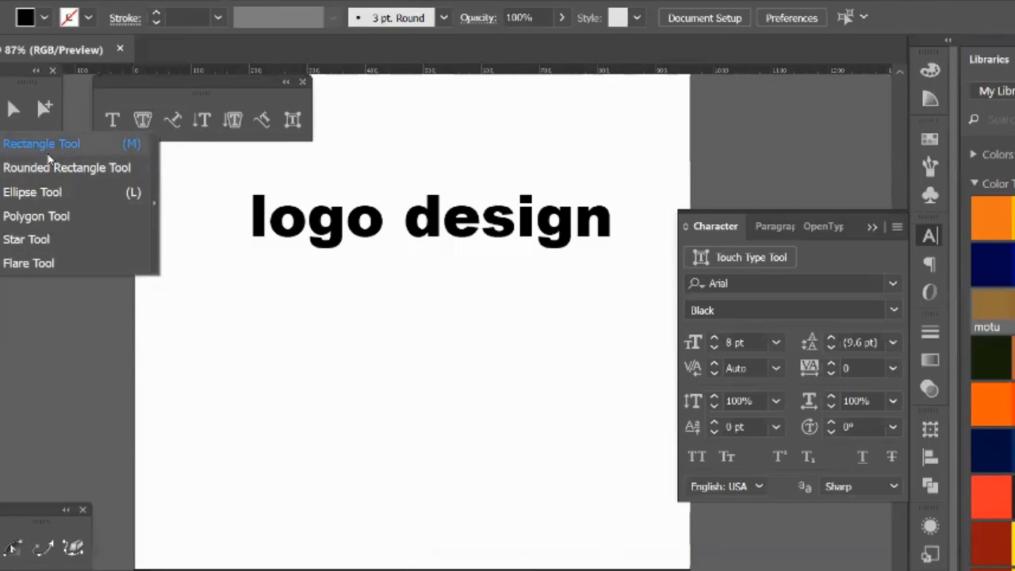
click(46, 150)
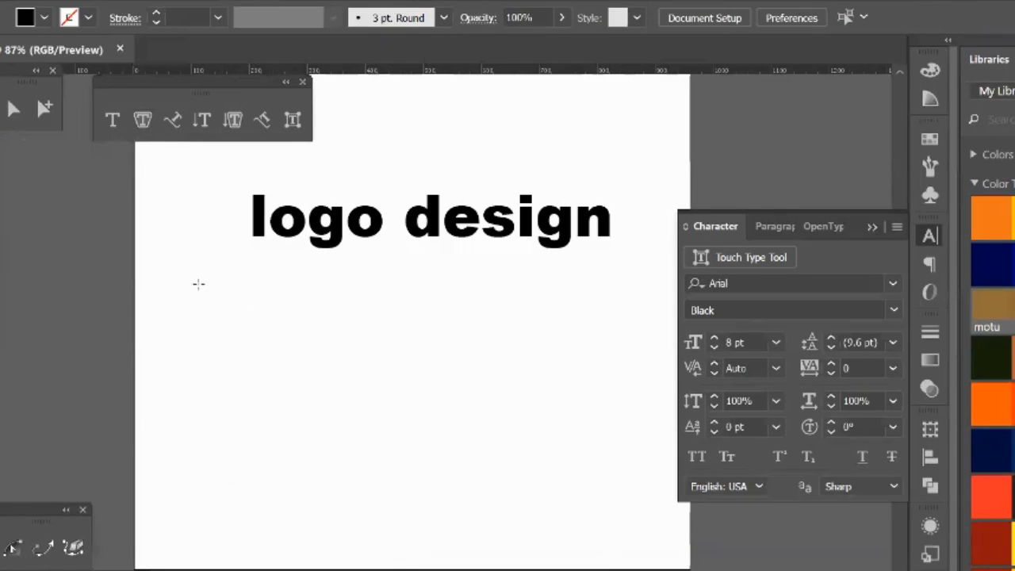
drag(235, 277, 540, 546)
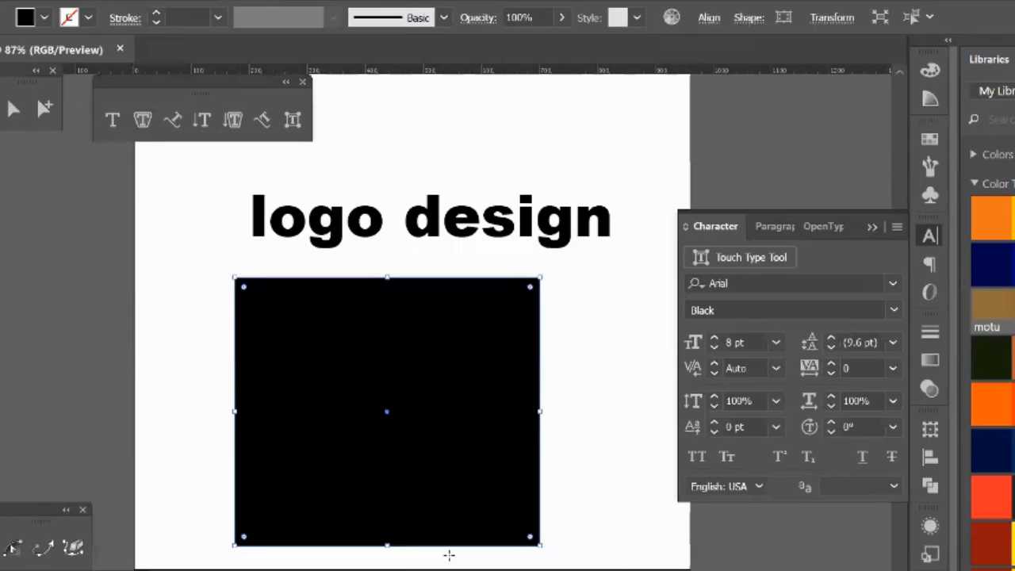
Step: Convert the black rectangle into an area type frame filled with placeholder text, using the Area Type Tool near its upper corner
click(142, 120)
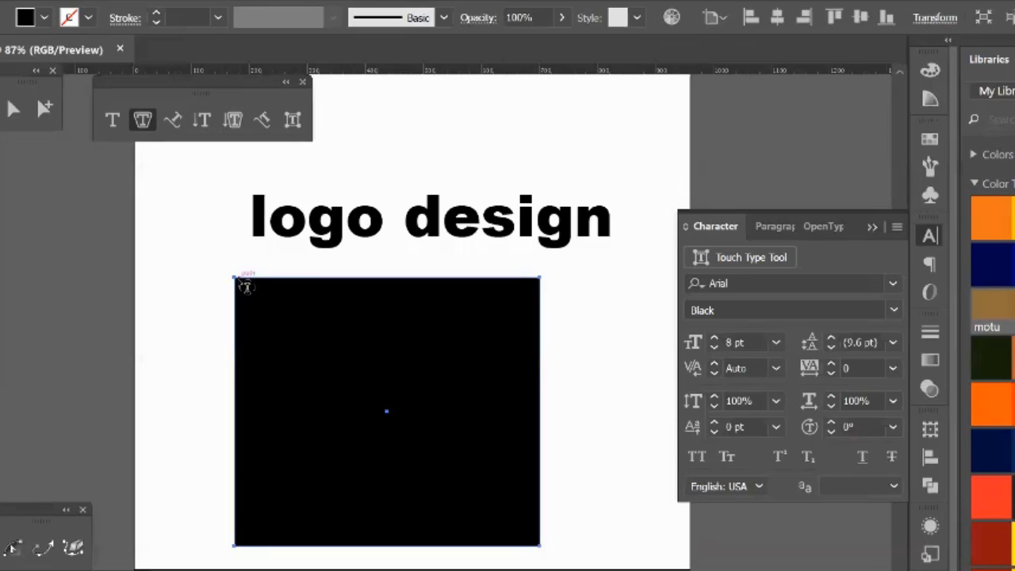
click(238, 281)
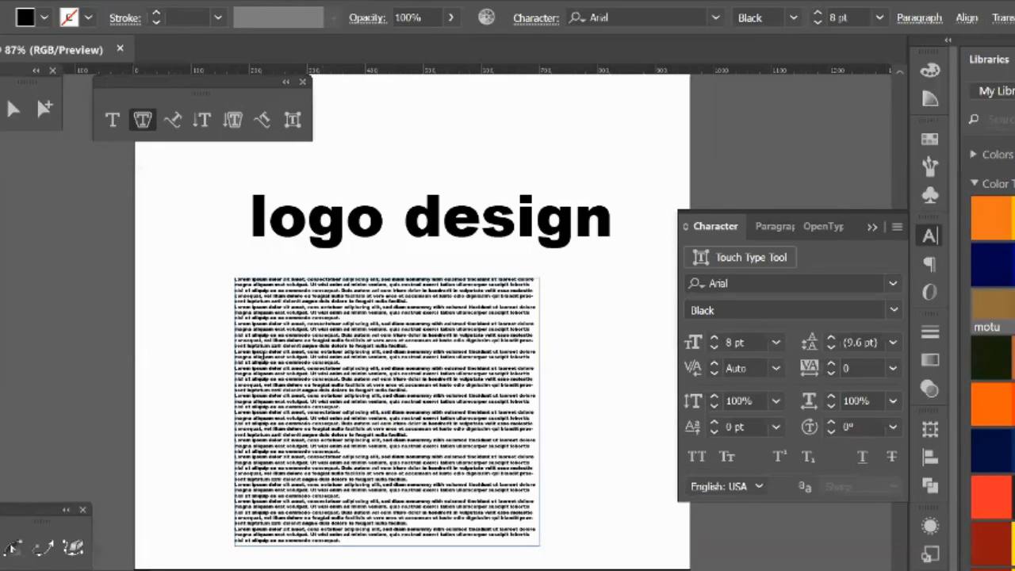
click(245, 384)
key(Escape)
Step: Select the placeholder text frame below "logo design" and delete it
click(129, 215)
click(252, 304)
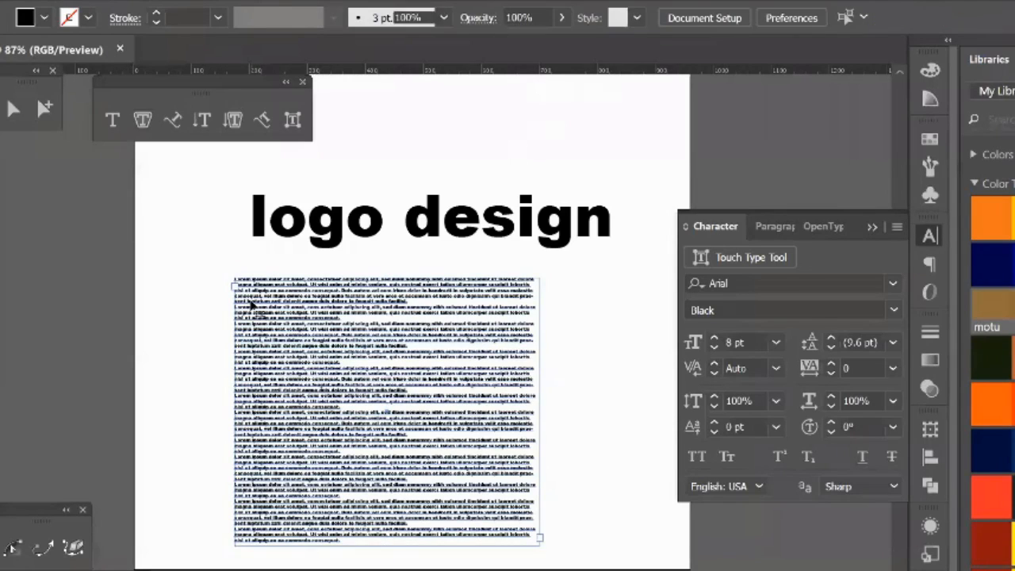
key(Delete)
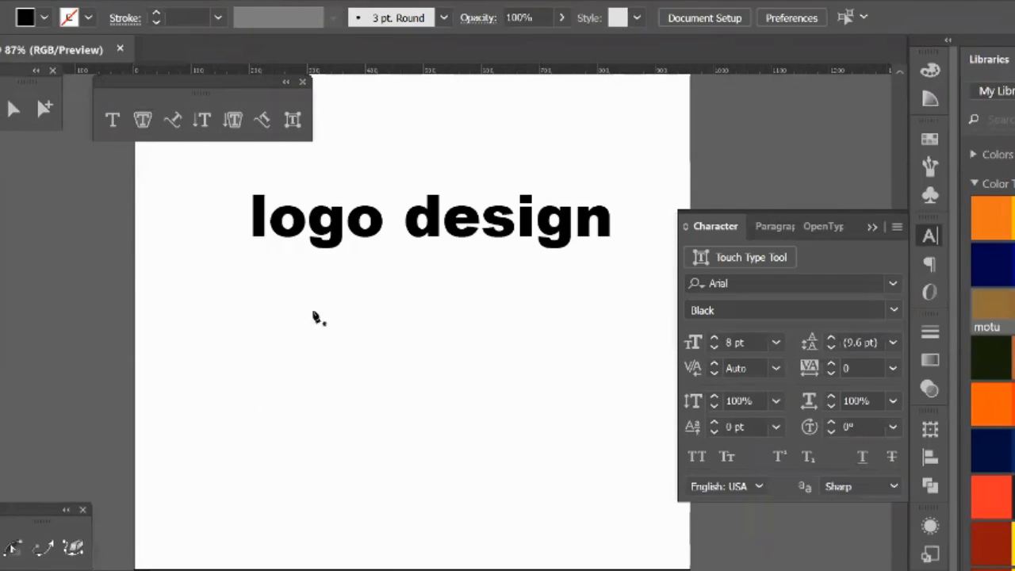
Step: Draw a closed, black-filled check mark with curved edges, about 590 by 380 px, below "logo design" with the Pen tool
drag(290, 374, 530, 520)
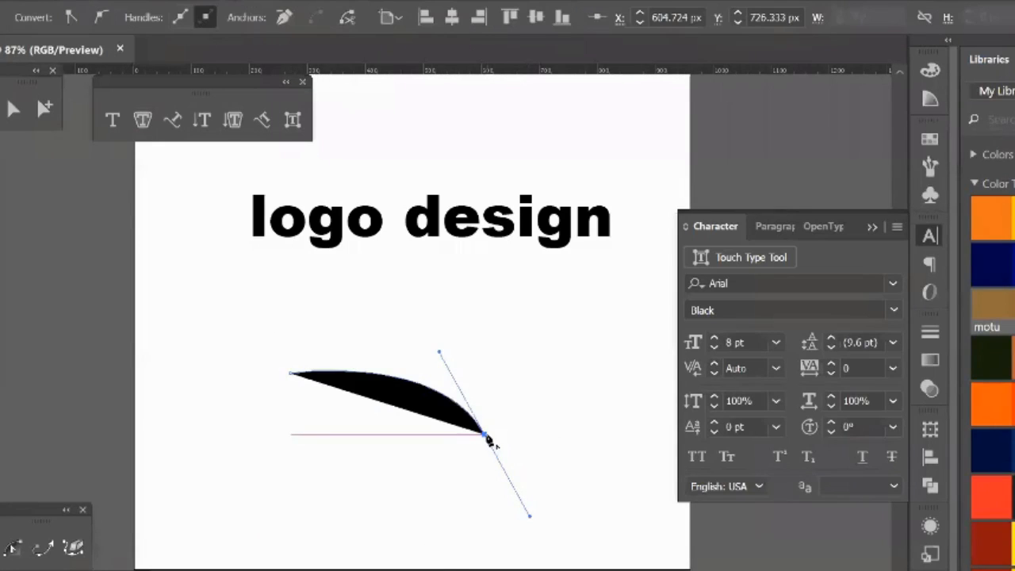
click(485, 434)
drag(633, 332, 714, 387)
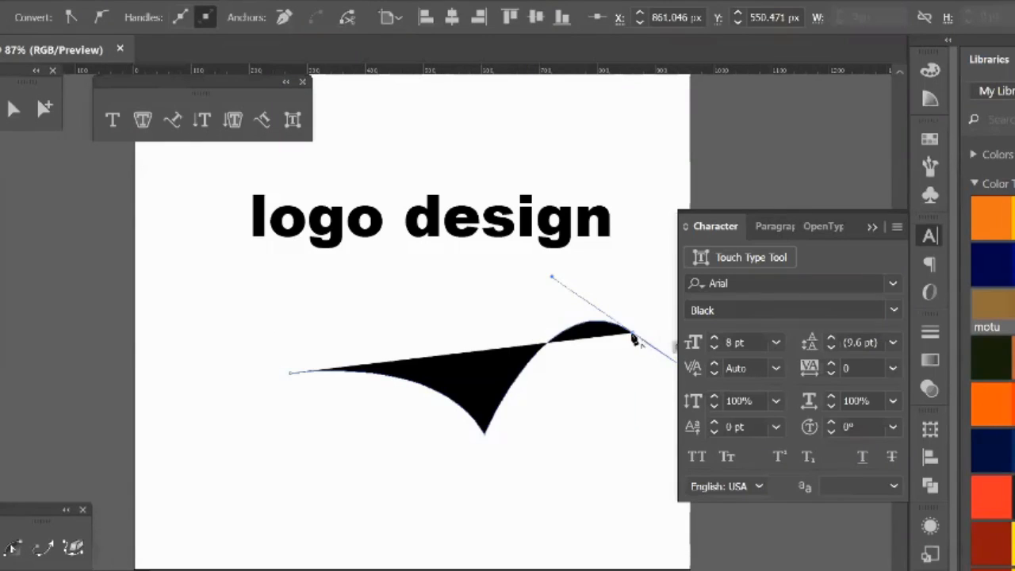
click(633, 332)
mouse_move(526, 539)
mouse_down()
mouse_move(529, 565)
mouse_move(530, 550)
mouse_up()
click(526, 542)
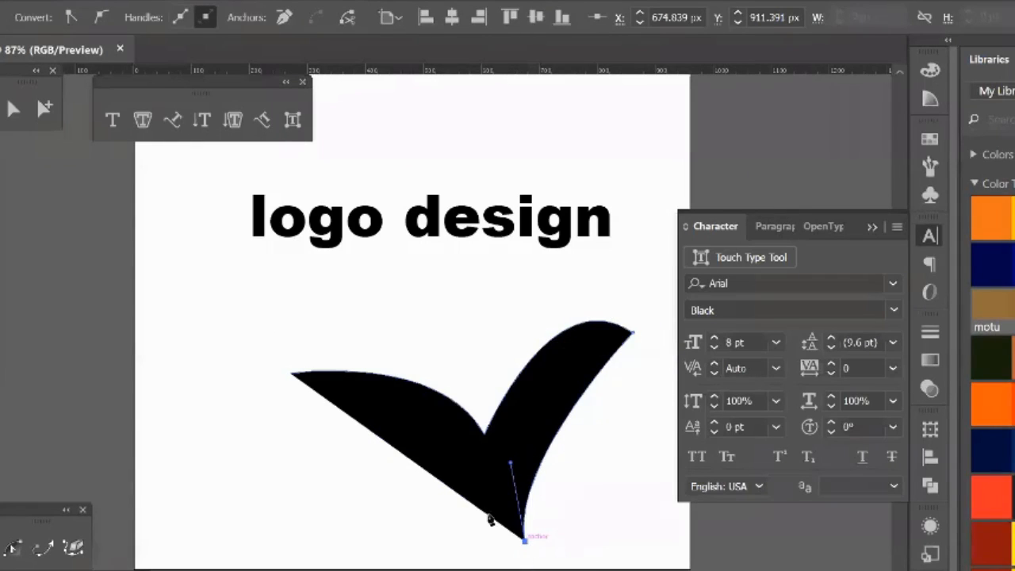
click(292, 372)
drag(244, 370, 242, 371)
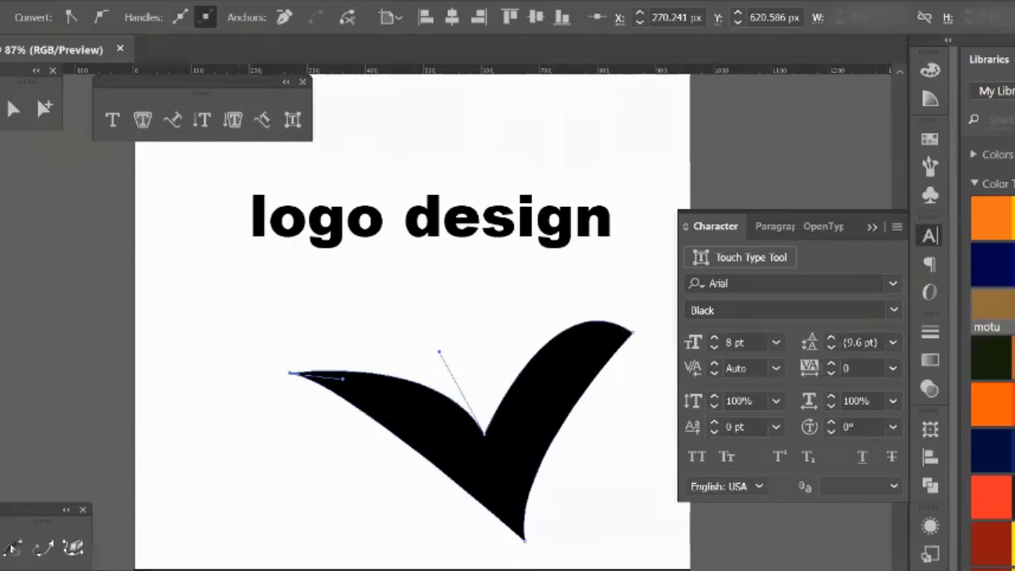
Step: Convert the check mark shape into area type filled with placeholder text, using the Area Type Tool on its upper edge
click(2, 85)
click(142, 119)
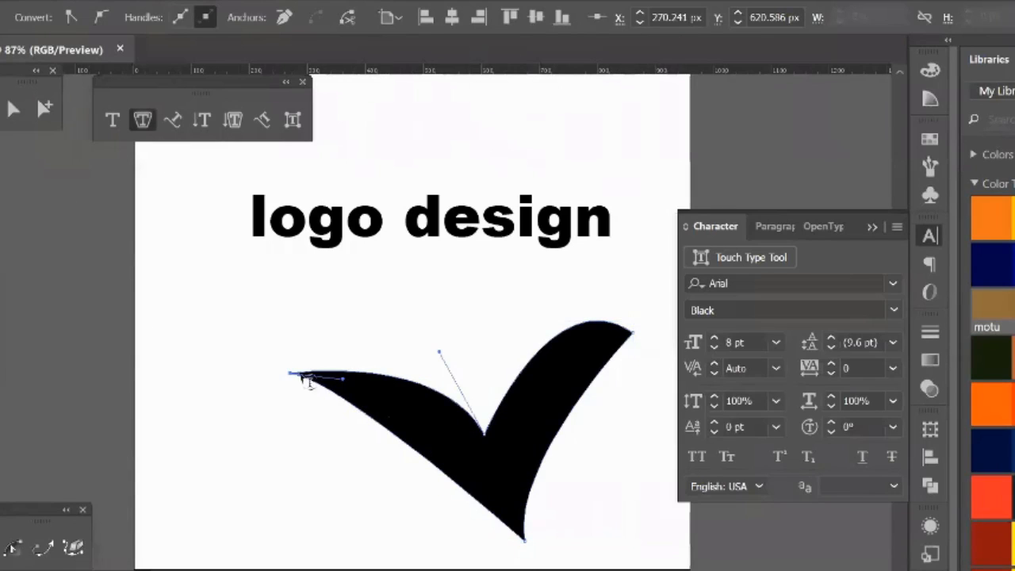
click(333, 383)
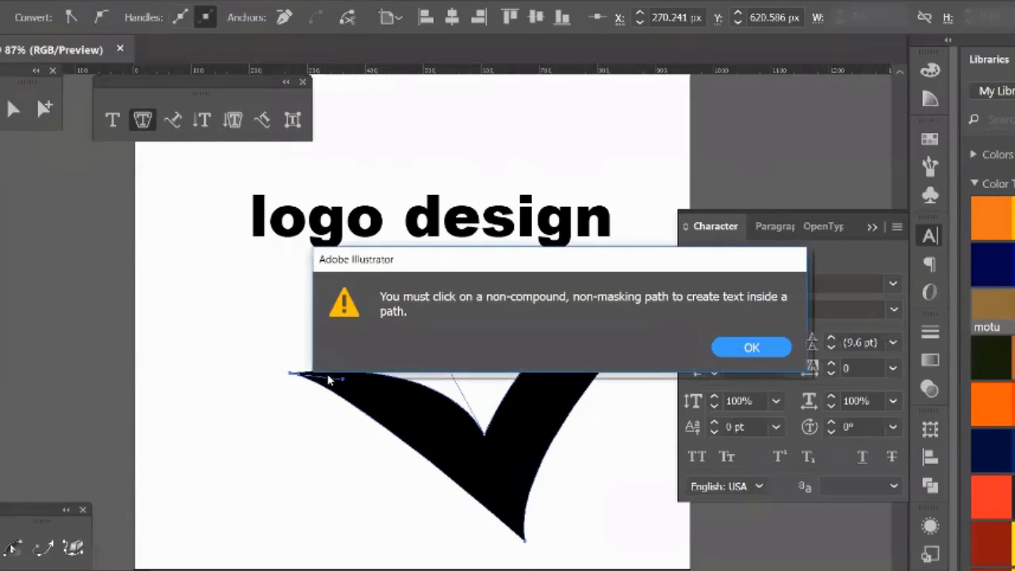
click(781, 351)
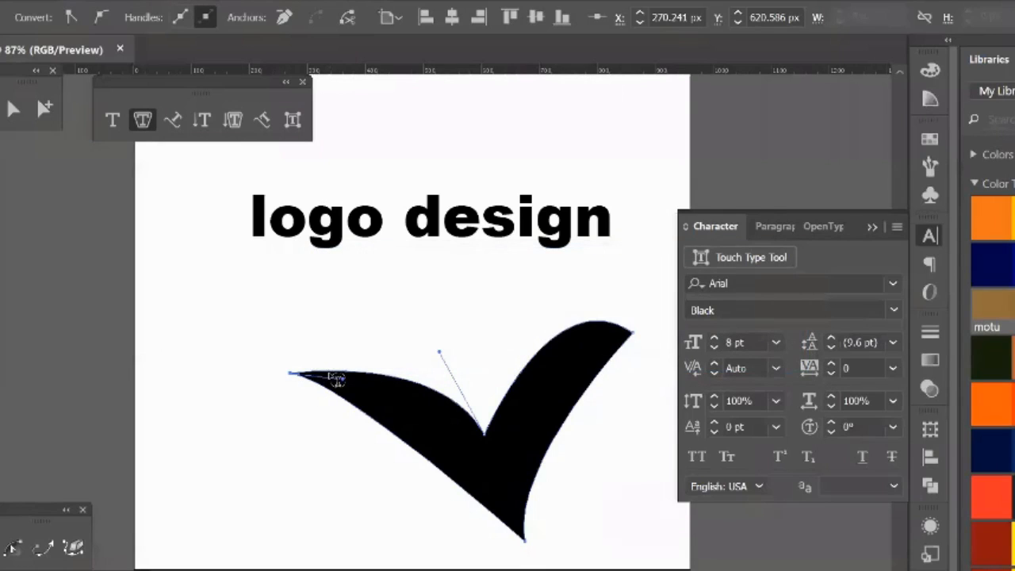
click(336, 375)
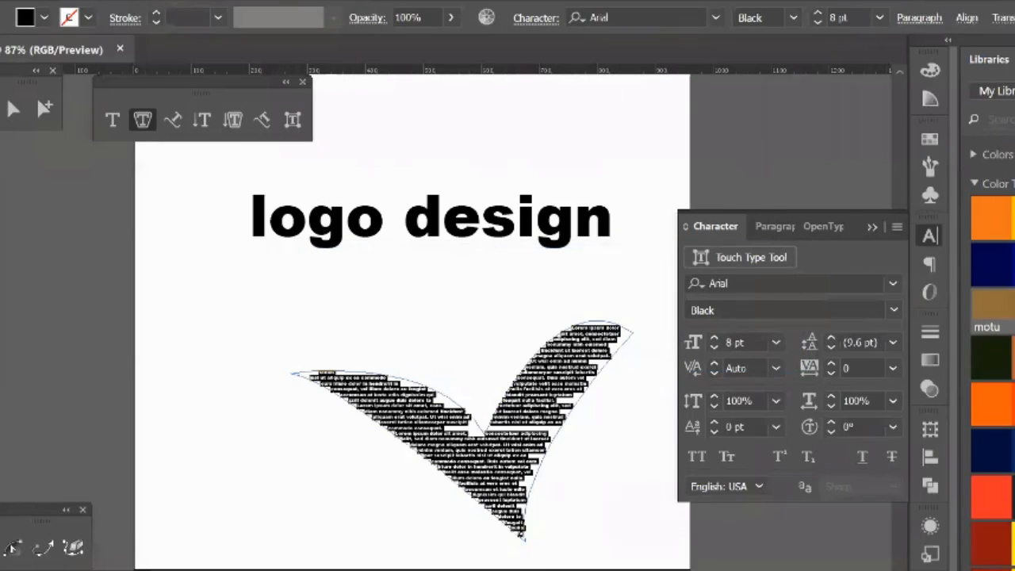
key(Escape)
Step: Move the text-filled check mark about 240 px to the left on the artboard, and delete it
click(117, 304)
drag(404, 401, 263, 397)
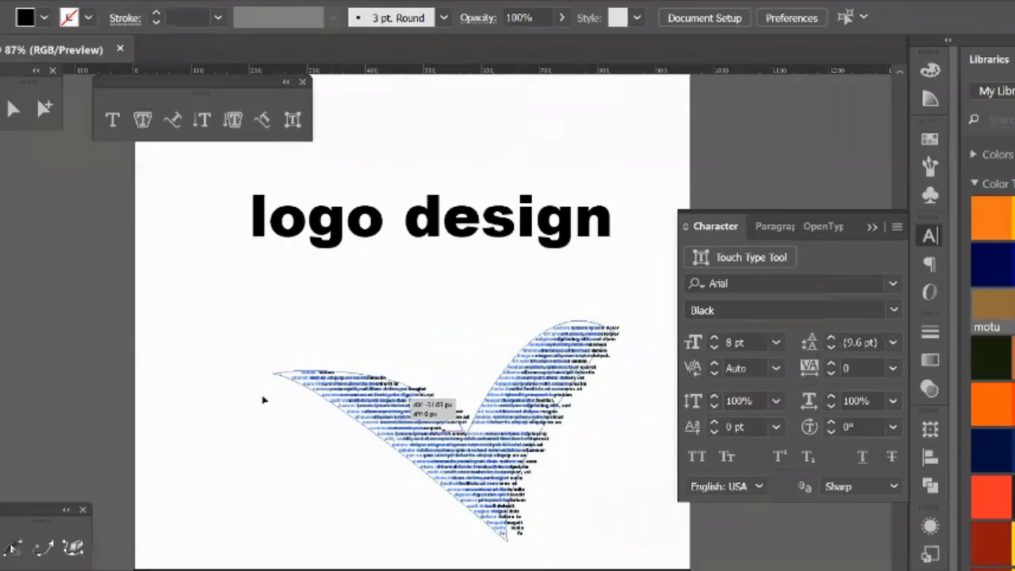
click(549, 465)
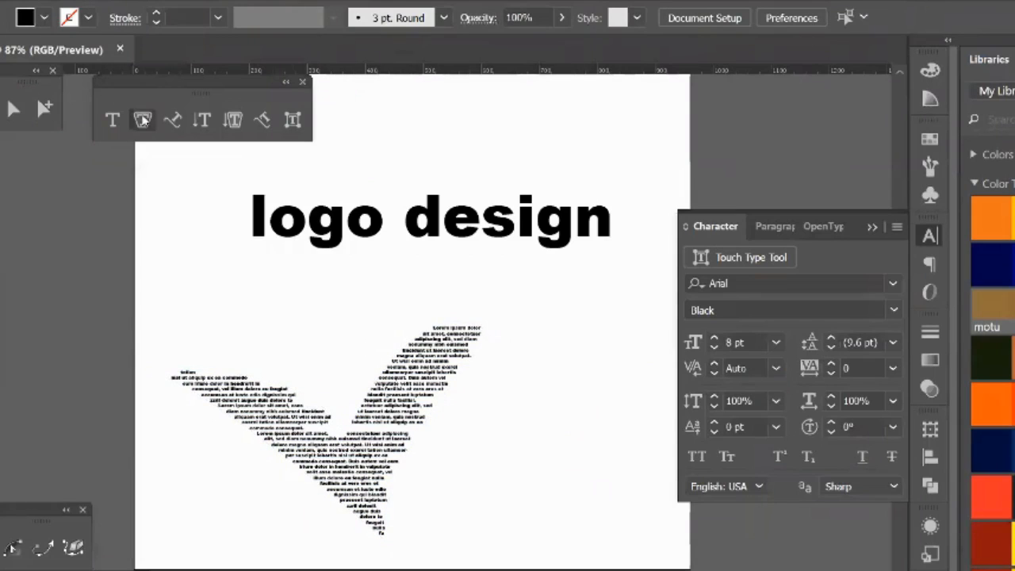
click(270, 420)
key(Delete)
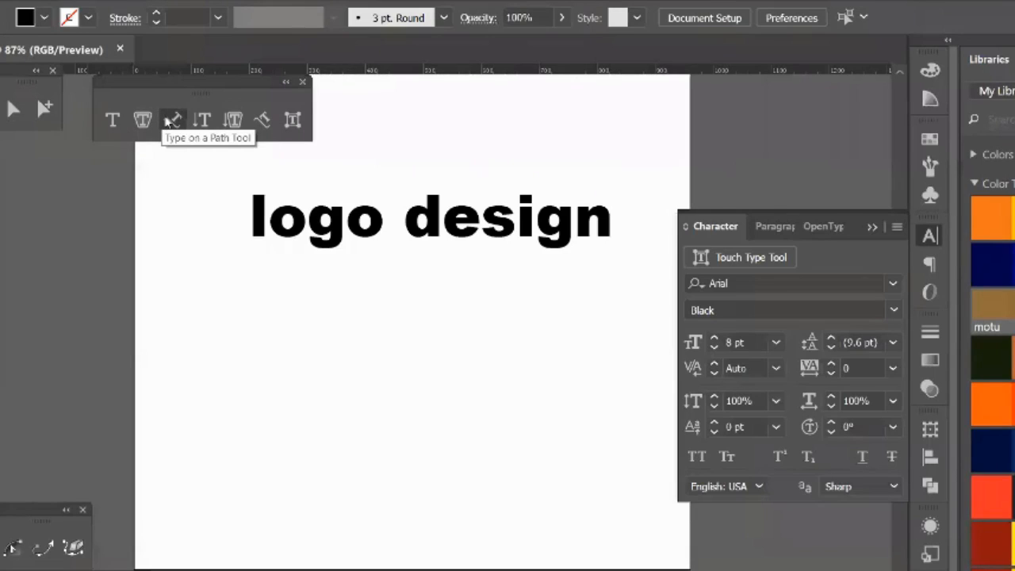
Step: Draw an open S-shaped curve about 670 by 160 px below "logo design" with the Pen tool and remove its fill
click(167, 120)
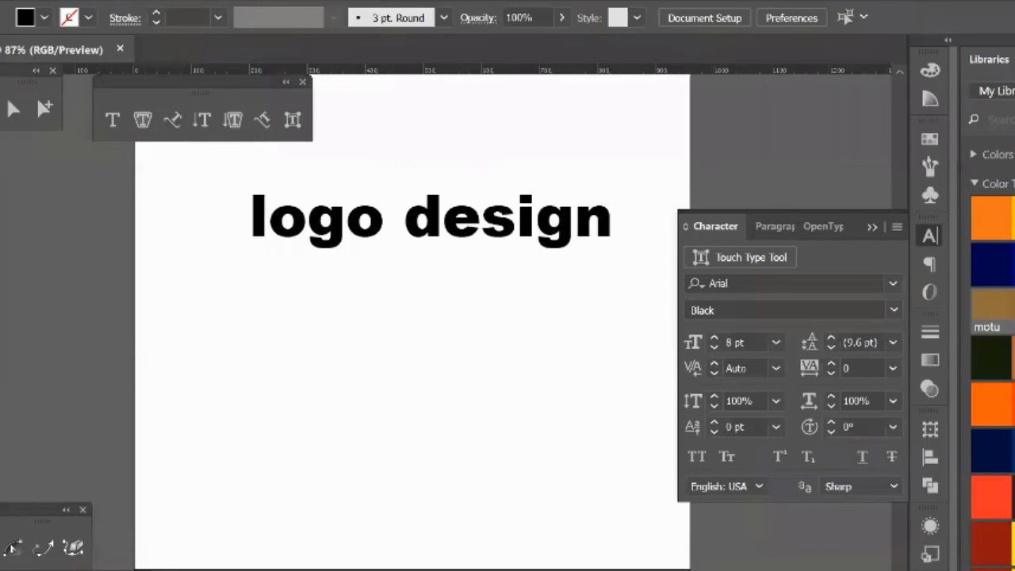
click(174, 392)
drag(332, 325, 453, 392)
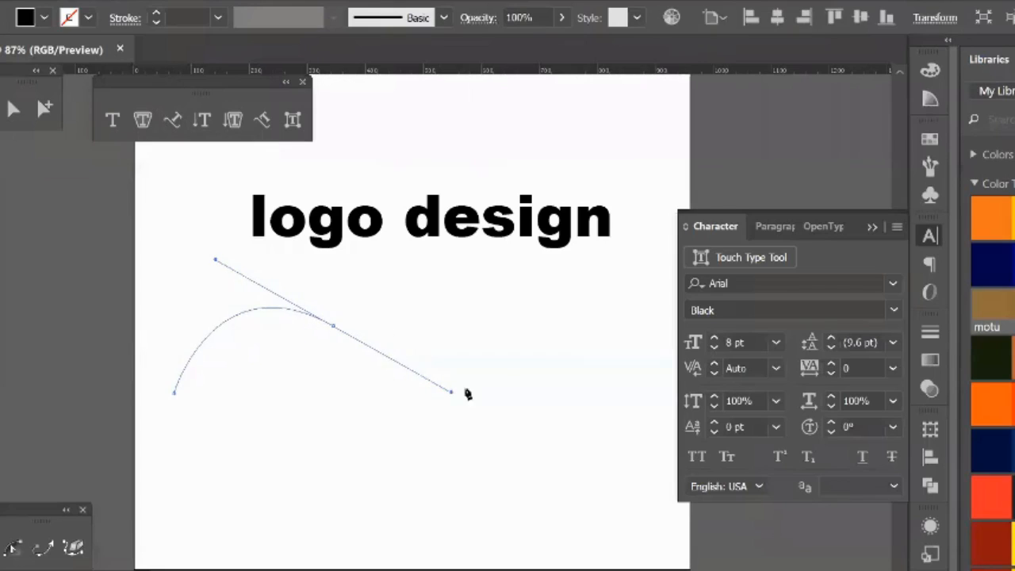
drag(562, 306, 258, 316)
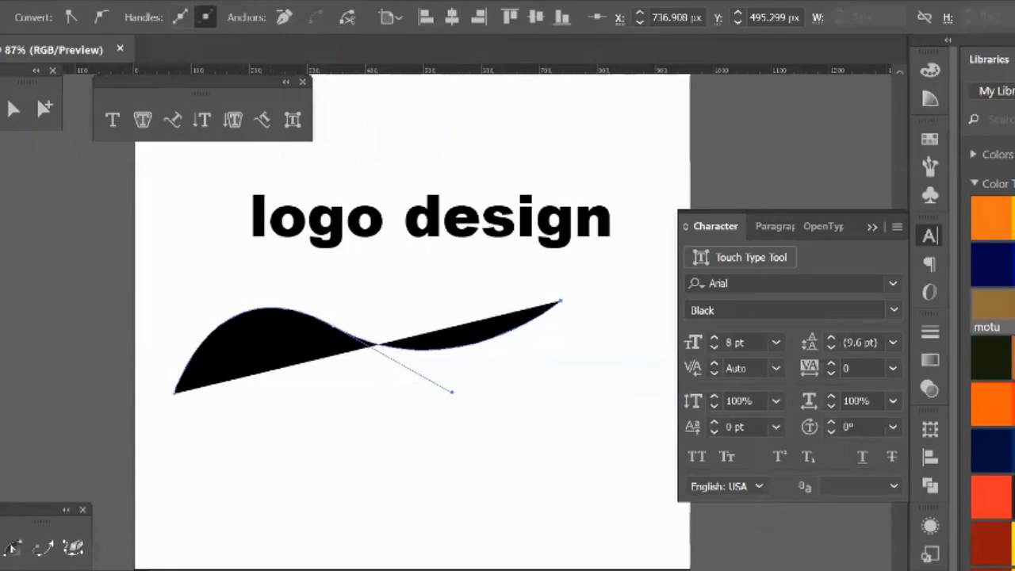
key(slash)
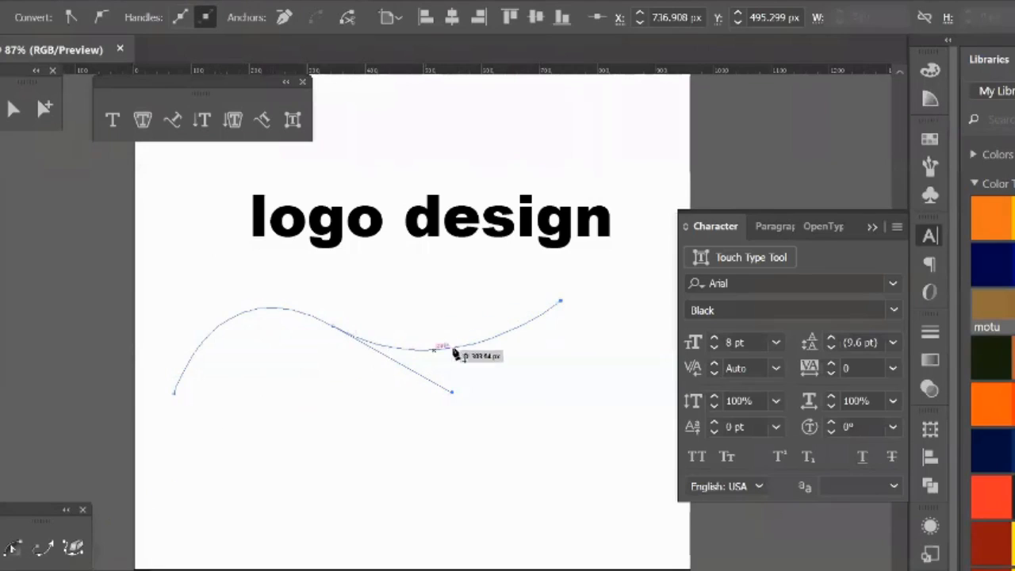
Step: Place placeholder text along the wavy curve with the Type on a Path Tool, starting near its lower end
click(175, 122)
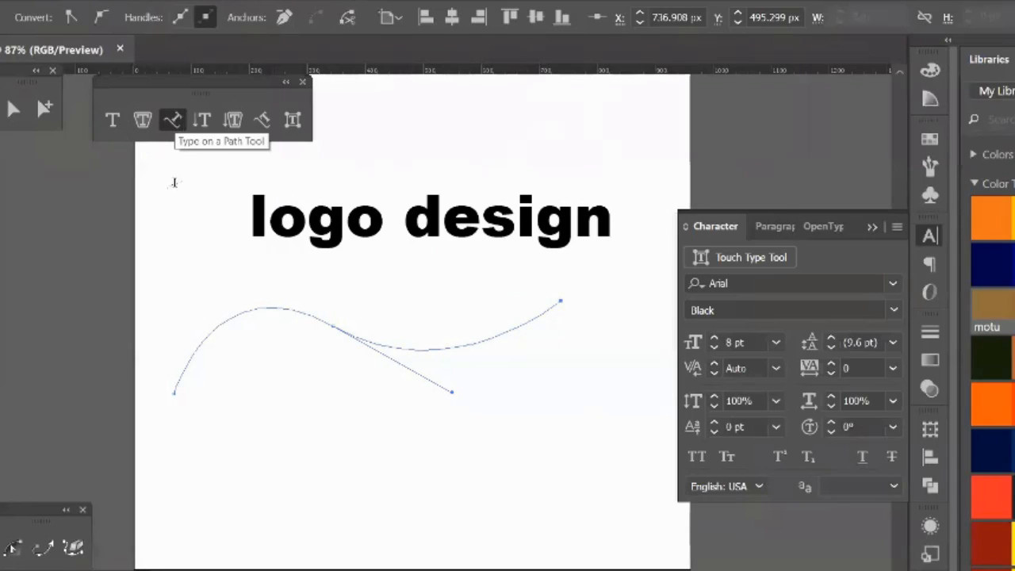
click(178, 387)
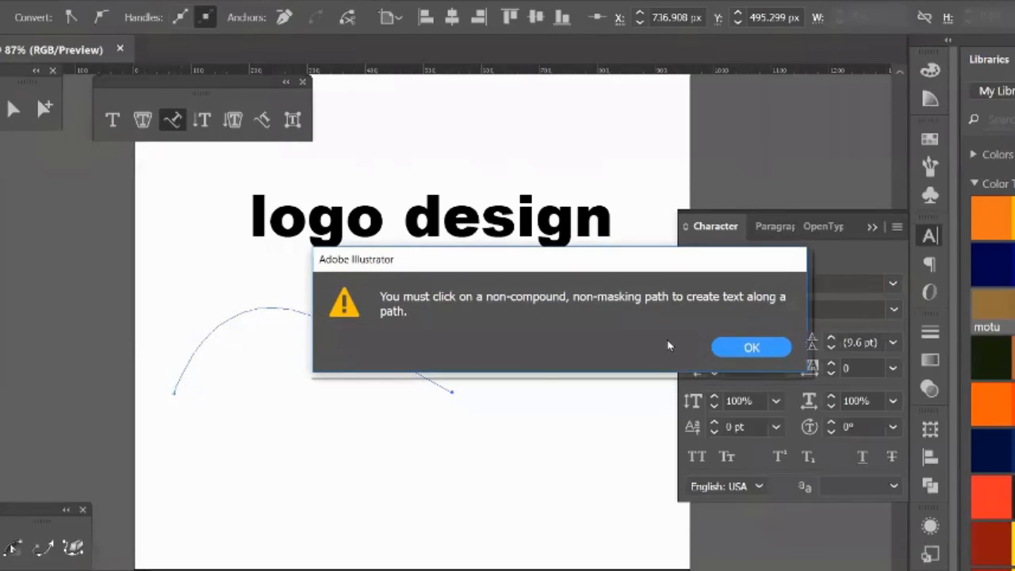
click(724, 347)
click(188, 359)
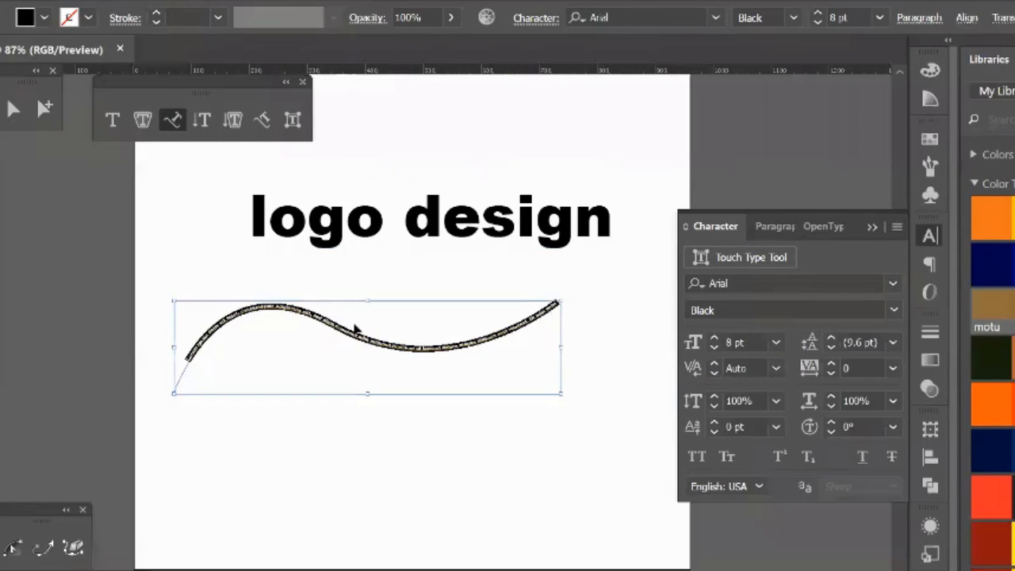
Step: Increase the font size of the placeholder text on the curve to 38 pt
key(ctrl+shift+period)
key(ctrl+shift+period)
key(ctrl+shift+period)
key(ctrl+shift+period)
key(ctrl+shift+period)
key(ctrl+shift+period)
key(ctrl+shift+period)
key(ctrl+shift+period)
key(ctrl+shift+period)
key(ctrl+shift+period)
key(ctrl+shift+period)
key(ctrl+shift+period)
key(ctrl+shift+period)
key(ctrl+shift+period)
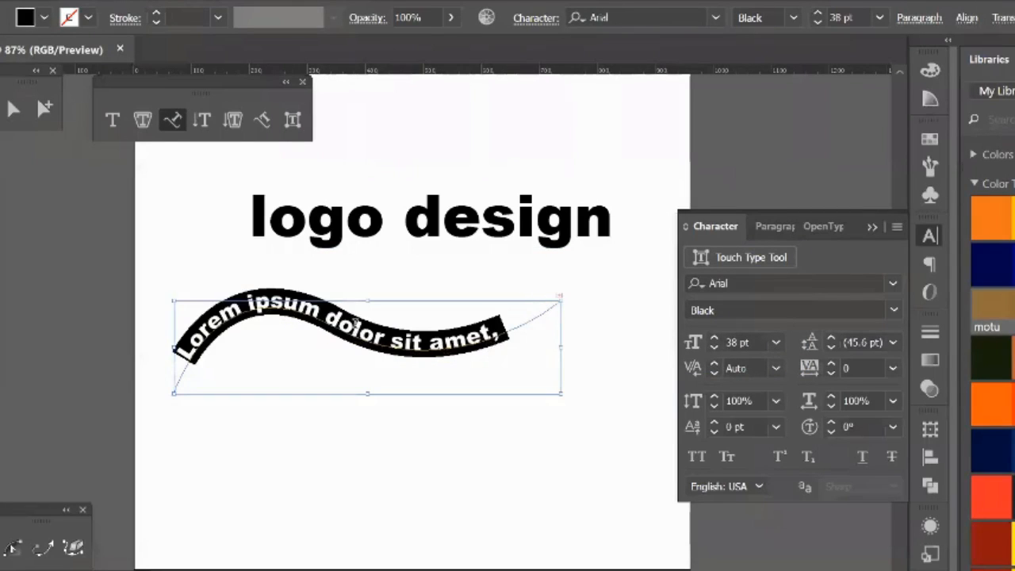
Step: Delete placeholder words from the text on the wavy curve, from "Lorem ipsum" up to the "t" before "dolore magna"
key(Escape)
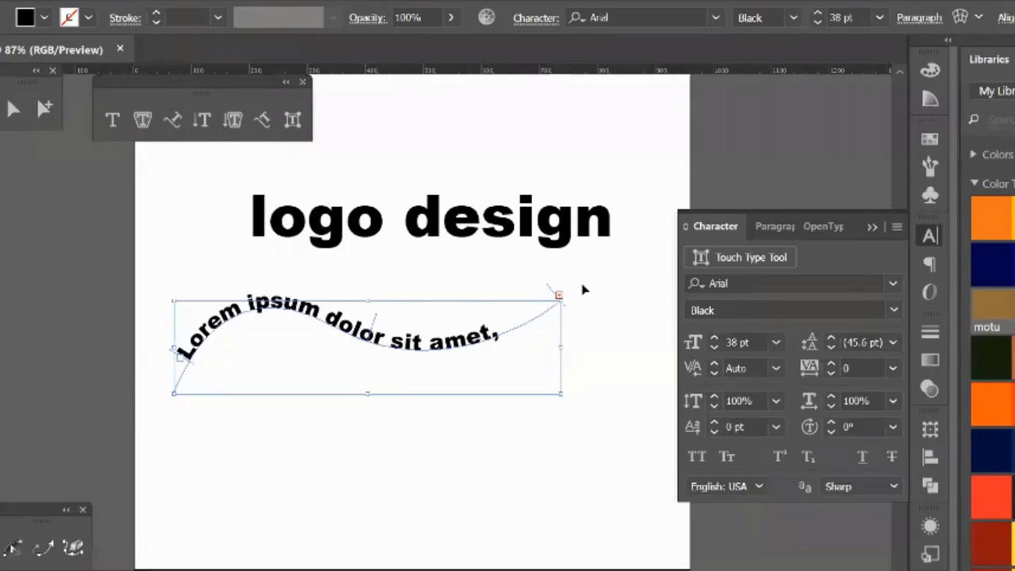
double_click(430, 342)
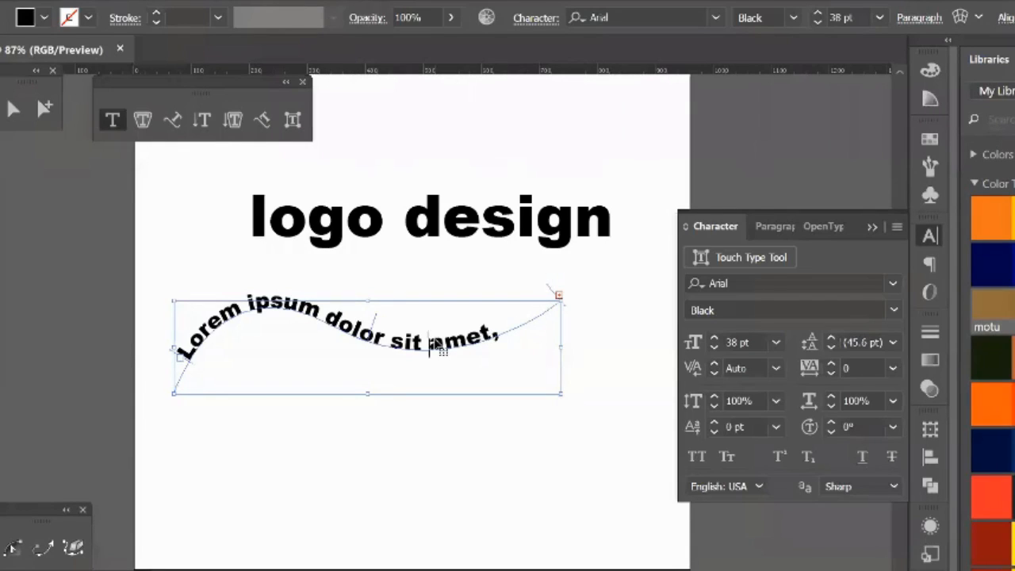
key(BackSpace)
key(BackSpace)
key(BackSpace)
key(BackSpace)
key(BackSpace)
key(BackSpace)
key(BackSpace)
key(BackSpace)
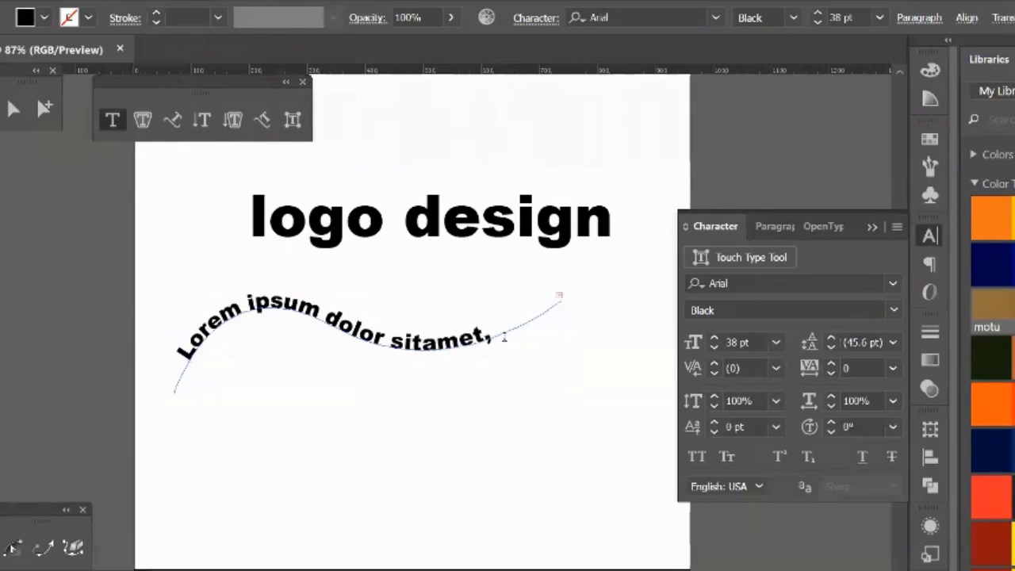
key(BackSpace)
key(BackSpace)
key(BackSpace)
key(BackSpace)
key(BackSpace)
key(BackSpace)
key(BackSpace)
key(BackSpace)
key(BackSpace)
key(BackSpace)
key(BackSpace)
key(BackSpace)
key(BackSpace)
key(BackSpace)
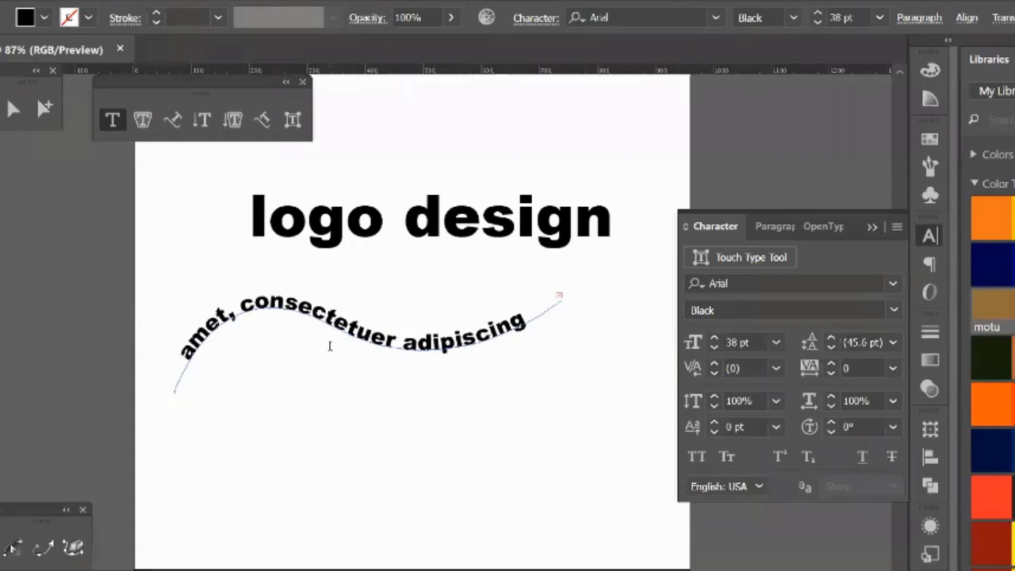
key(Delete)
key(Delete)
key(Delete)
key(Delete)
key(Delete)
key(Delete)
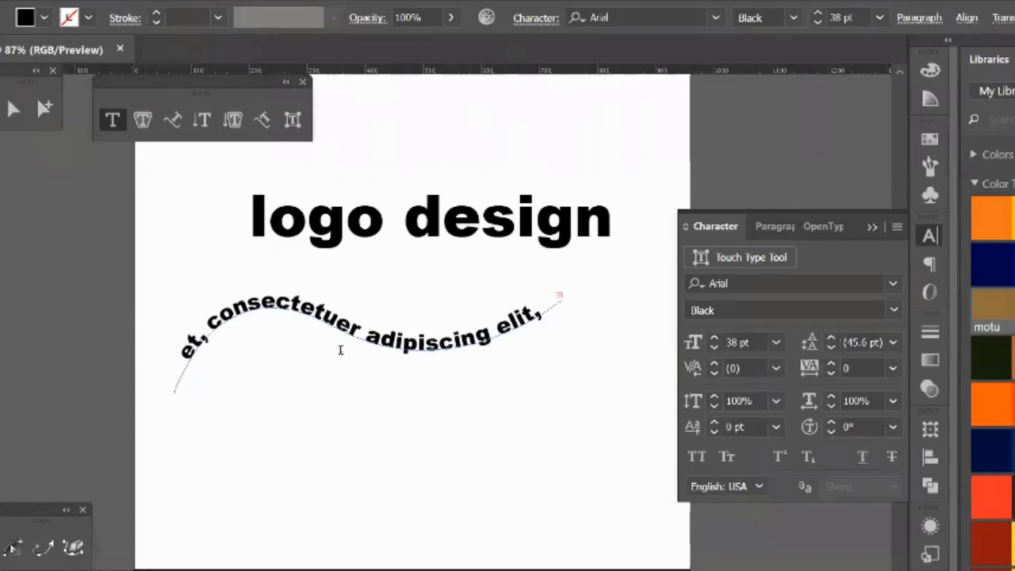
key(Delete)
key(Delete)
key(Delete)
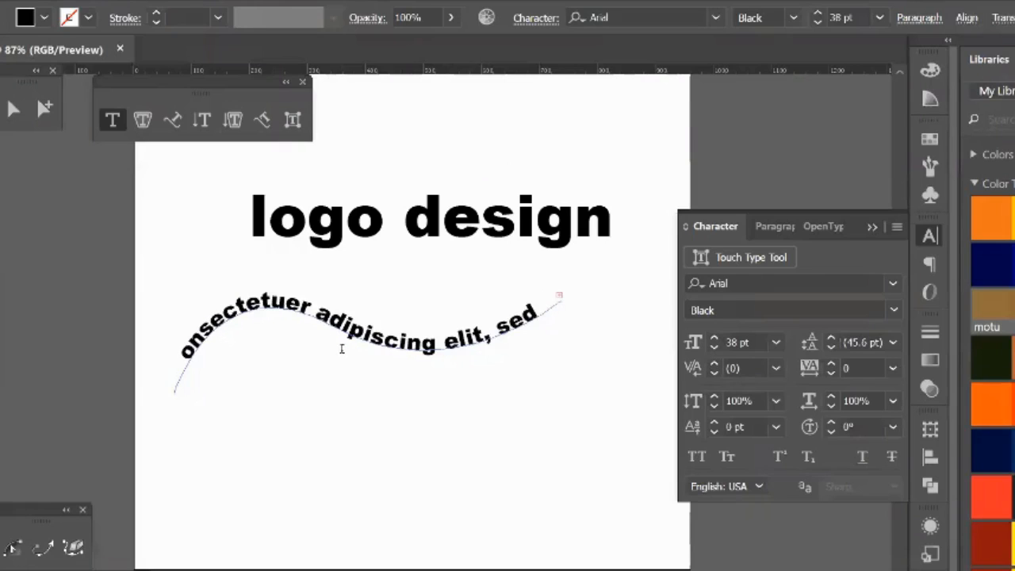
key(Delete)
key(Delete)
key(Delete)
key(Delete)
key(Delete)
key(Delete)
key(Delete)
key(Delete)
key(Delete)
key(Delete)
key(Delete)
key(Delete)
key(Delete)
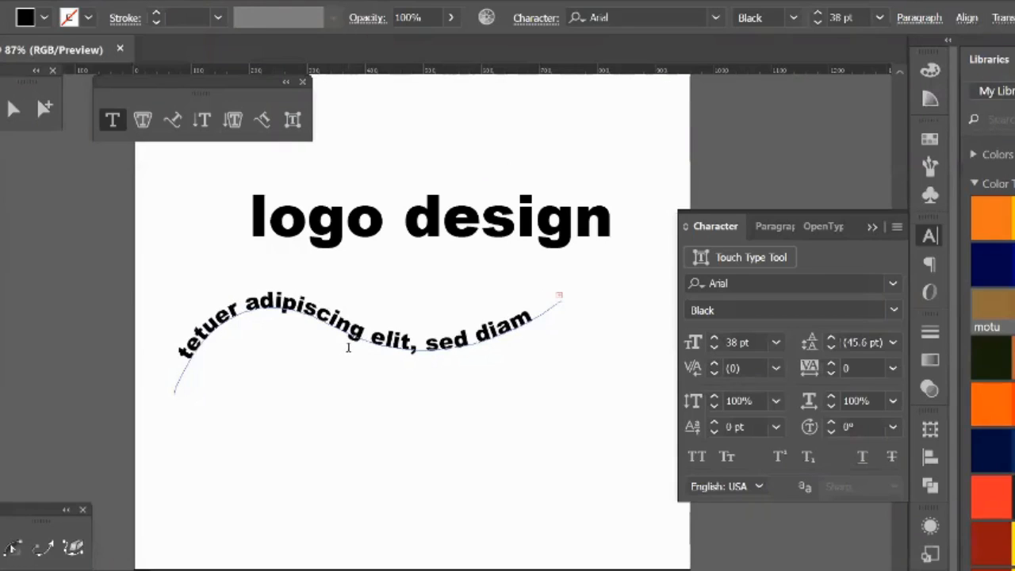
key(Delete)
key(Delete)
key(Delete)
key(Delete)
key(Delete)
key(Delete)
key(Delete)
key(Delete)
key(Delete)
key(Delete)
key(Delete)
key(Delete)
key(Delete)
key(Delete)
key(Delete)
key(Delete)
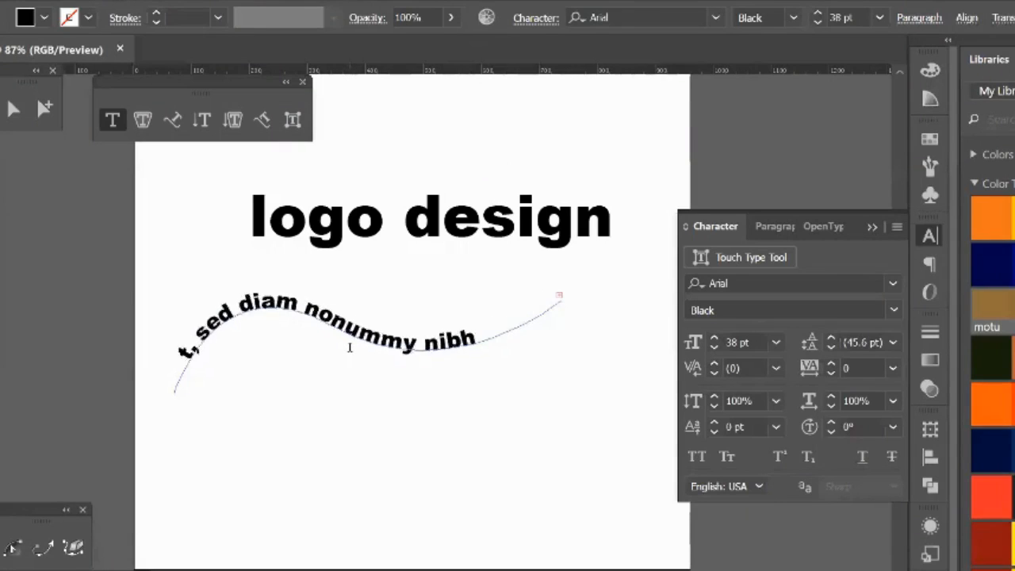
key(Delete)
key(Delete)
key(Delete)
key(Delete)
key(Delete)
key(Delete)
key(Delete)
key(Delete)
key(Delete)
key(Delete)
key(Delete)
key(Delete)
key(Delete)
key(Delete)
key(Delete)
key(Delete)
key(Delete)
key(Delete)
key(Delete)
key(Delete)
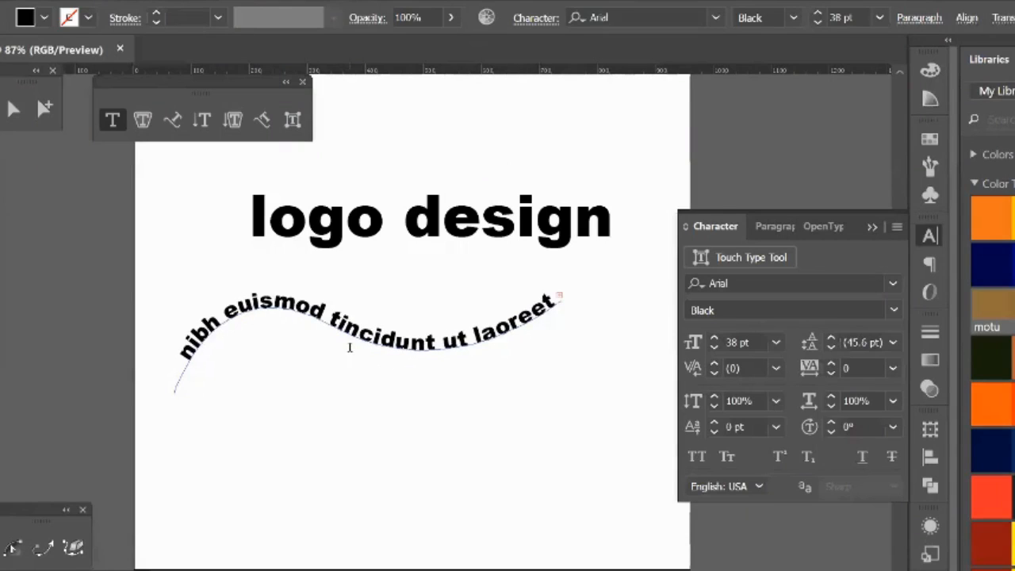
key(Delete)
key(Delete)
key(Delete)
key(Delete)
key(Delete)
key(Delete)
key(Delete)
key(Delete)
key(Delete)
key(Delete)
key(Delete)
key(Delete)
key(Delete)
key(Delete)
key(Delete)
key(Delete)
key(Delete)
key(Delete)
key(Delete)
key(Delete)
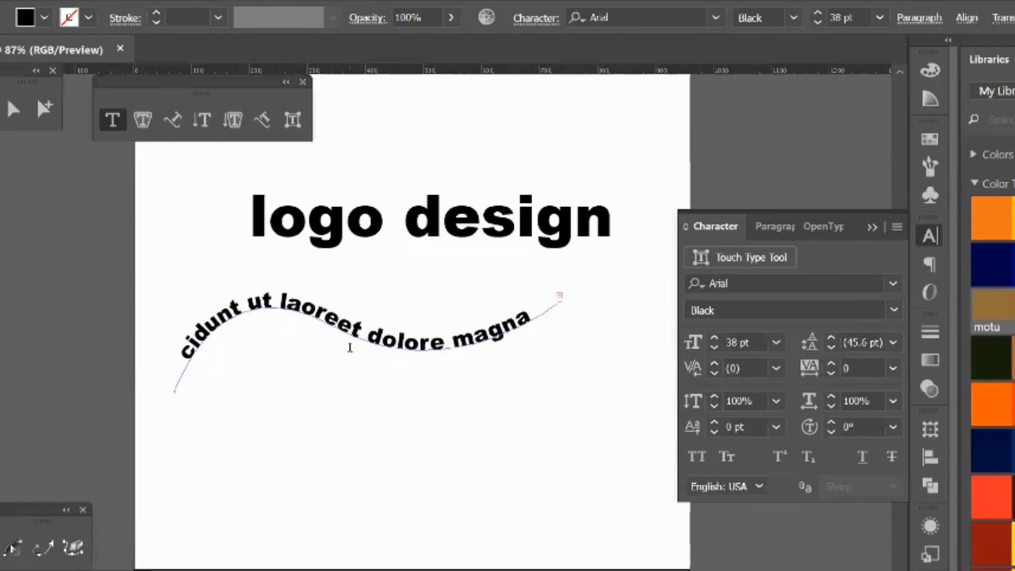
key(Delete)
key(Delete)
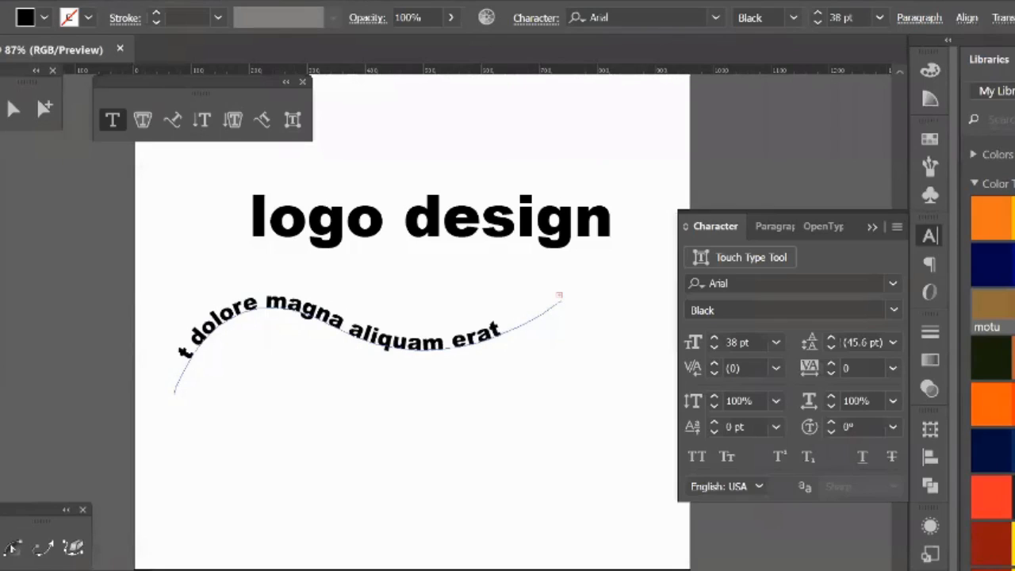
Step: Delete the whole text-on-path object below "logo design", including its wavy curve
key(Escape)
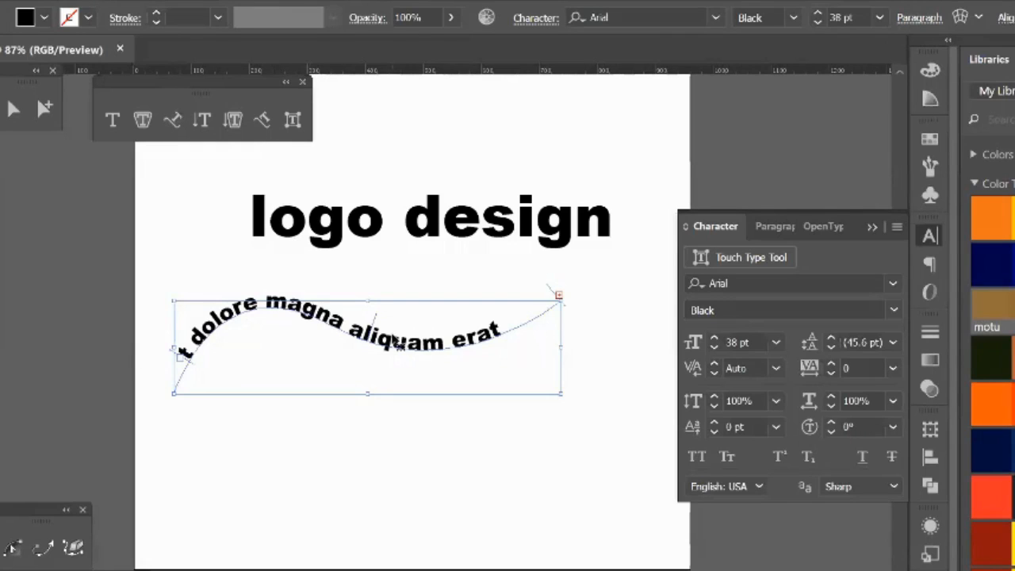
key(Delete)
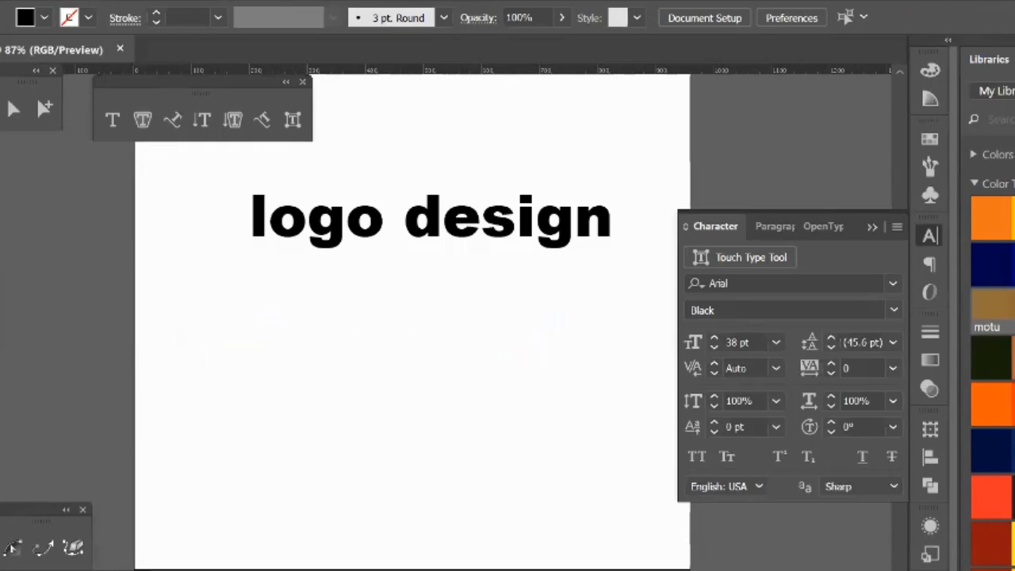
Step: Draw a circle about 270 px in diameter below "logo design" and swap its black fill to the stroke
click(1, 133)
click(35, 193)
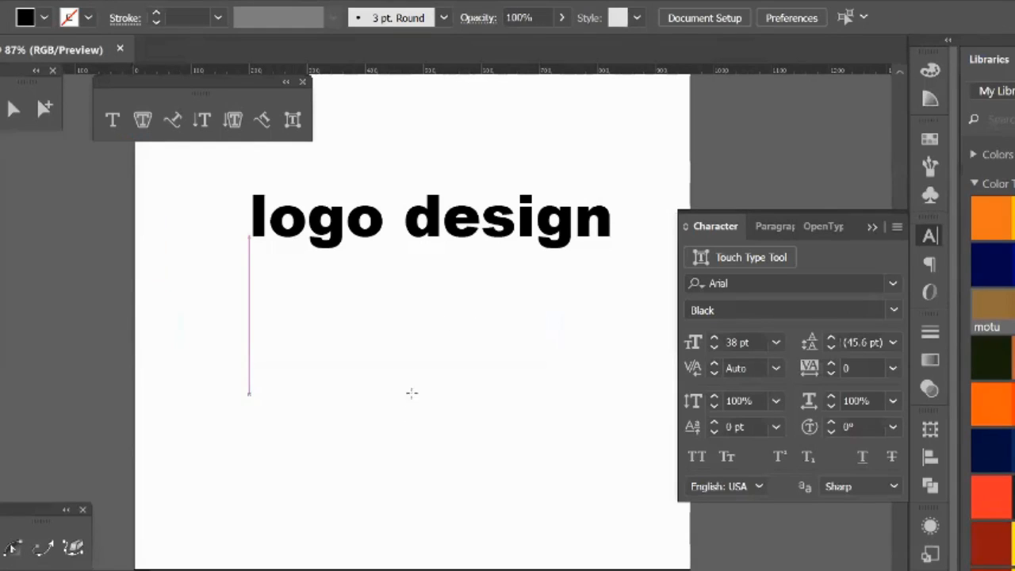
drag(406, 381, 487, 460)
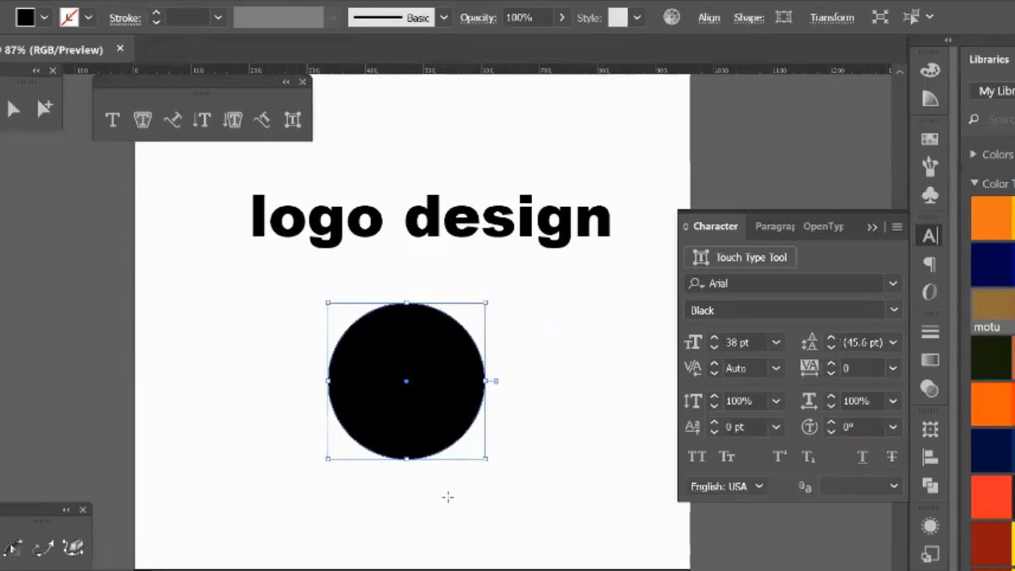
key(shift+x)
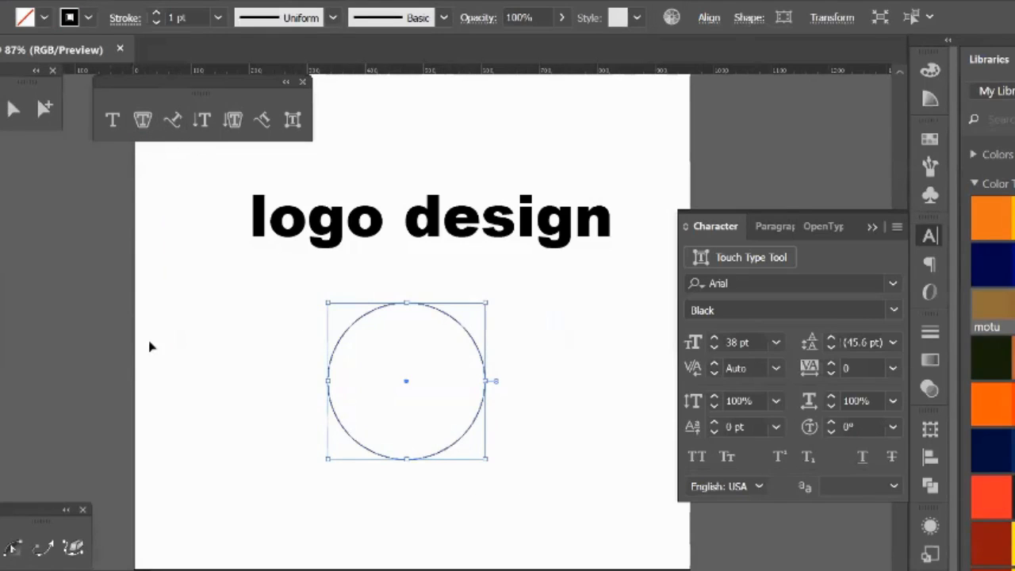
Step: Place placeholder text around the circle's outline with the Type on a Path Tool, starting just left of its top point
drag(279, 331, 366, 353)
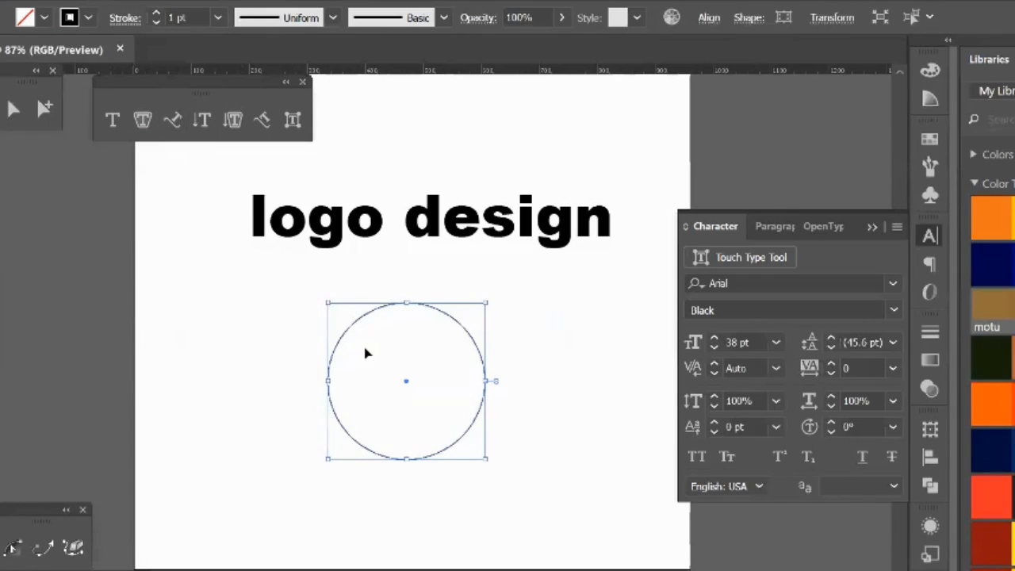
click(174, 121)
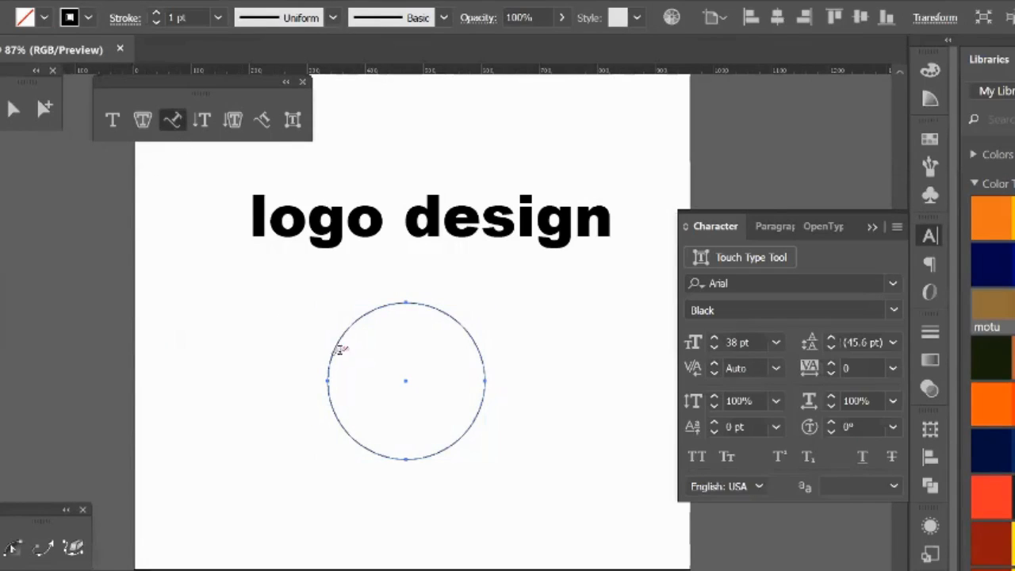
click(388, 302)
key(Escape)
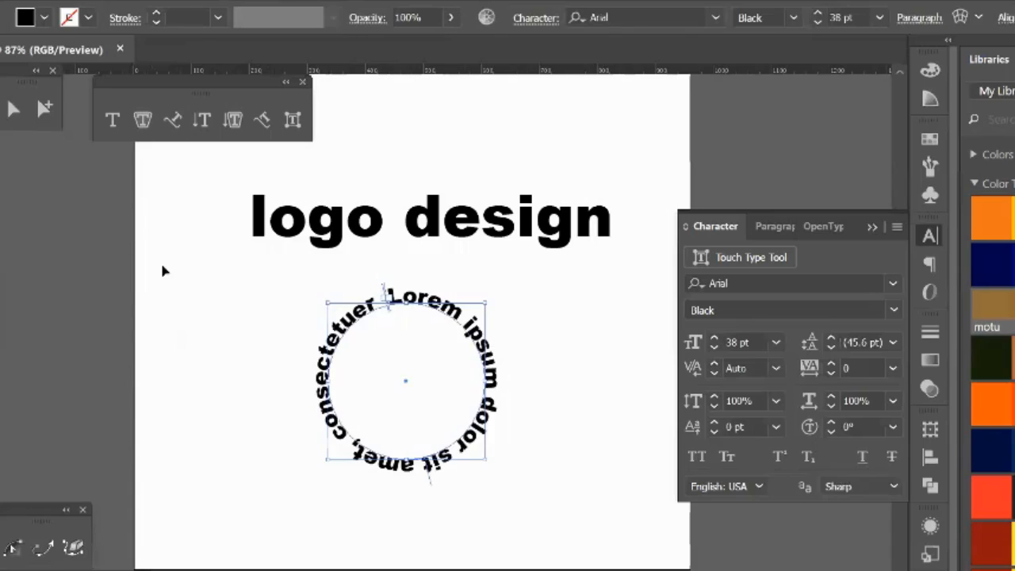
click(164, 271)
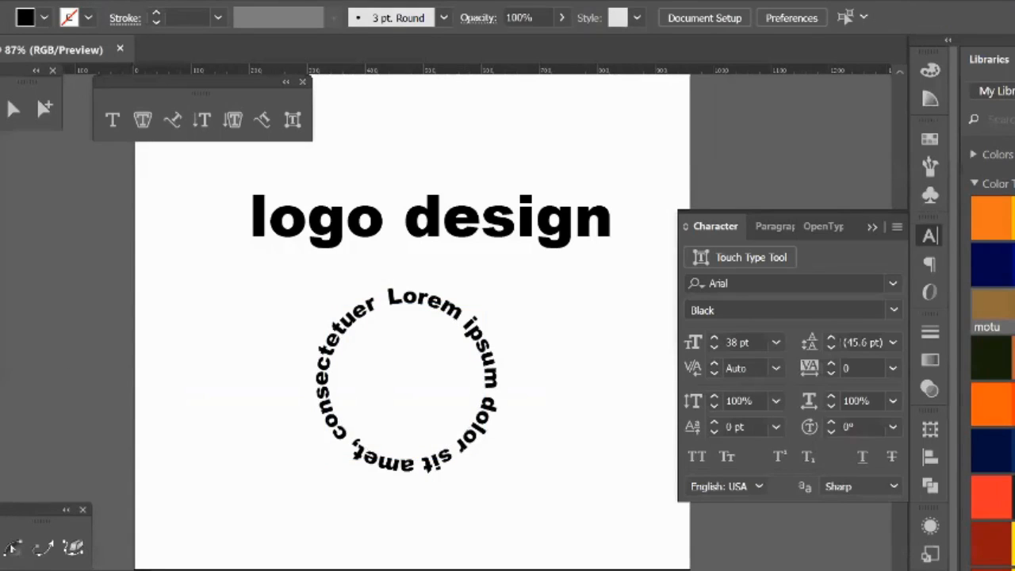
Step: Adjust the circular text's brackets, moving its start to the circle's upper right and its end toward the top
click(394, 300)
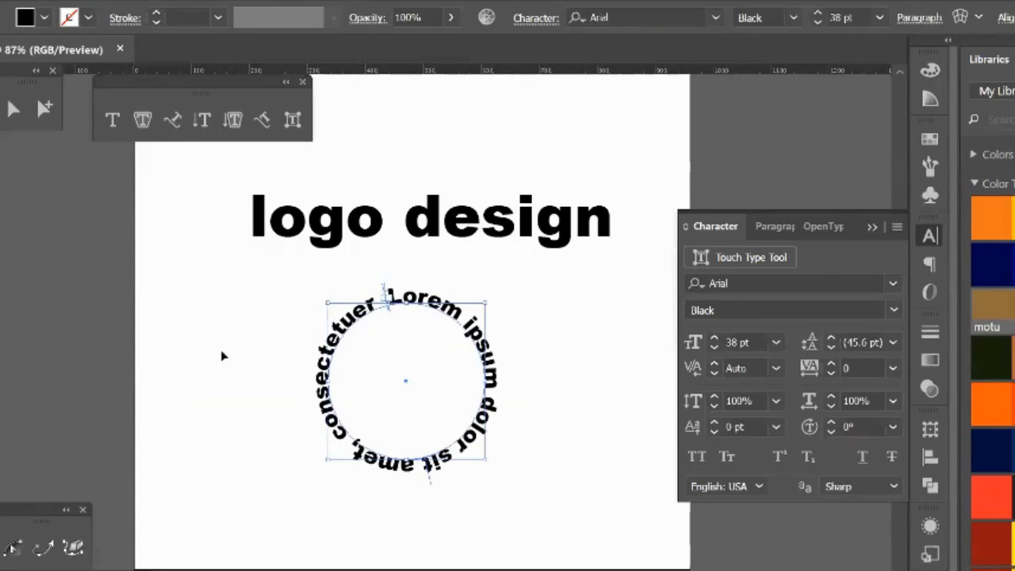
key(ctrl+plus)
key(ctrl+plus)
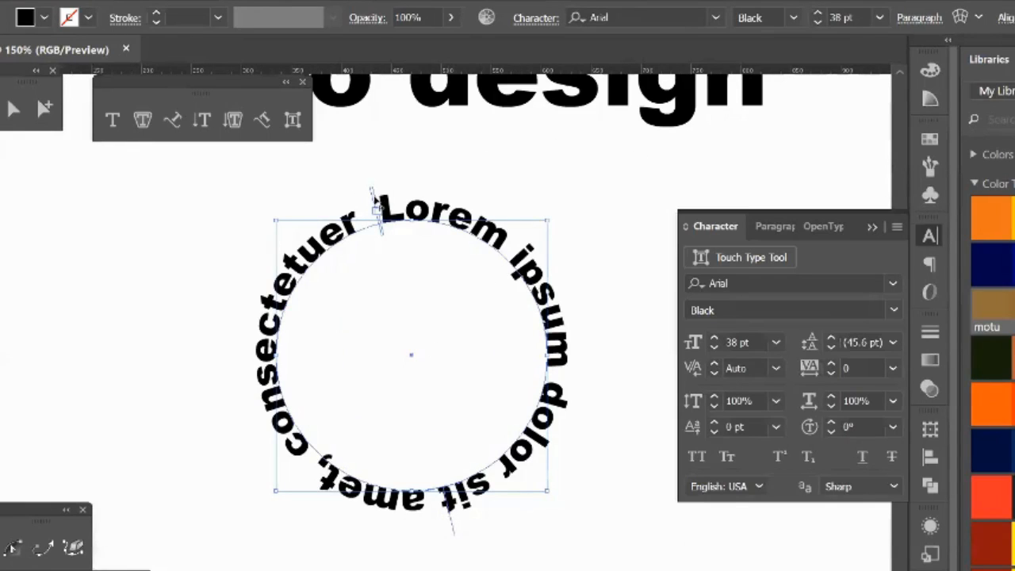
drag(376, 198, 380, 216)
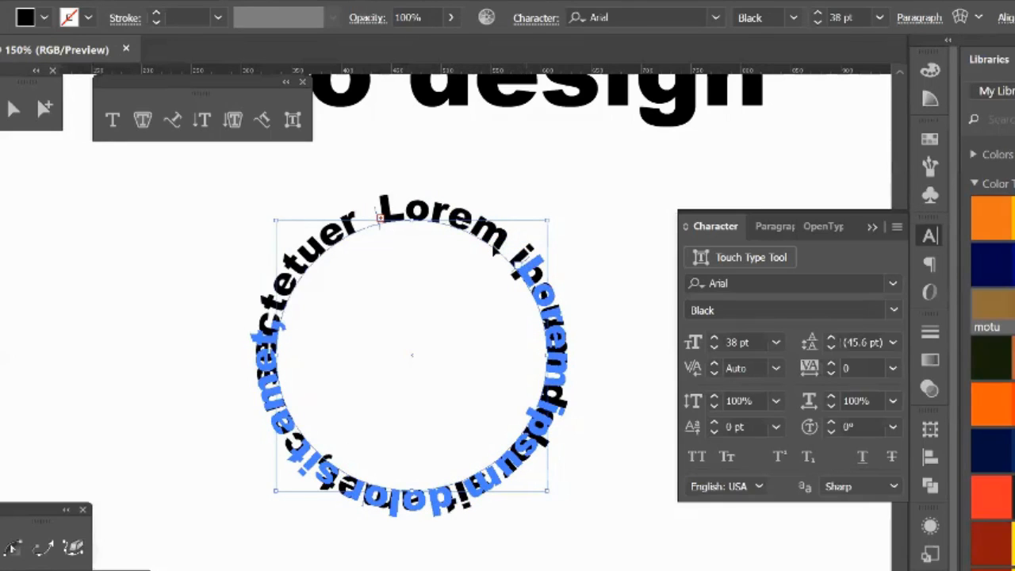
drag(496, 248, 301, 230)
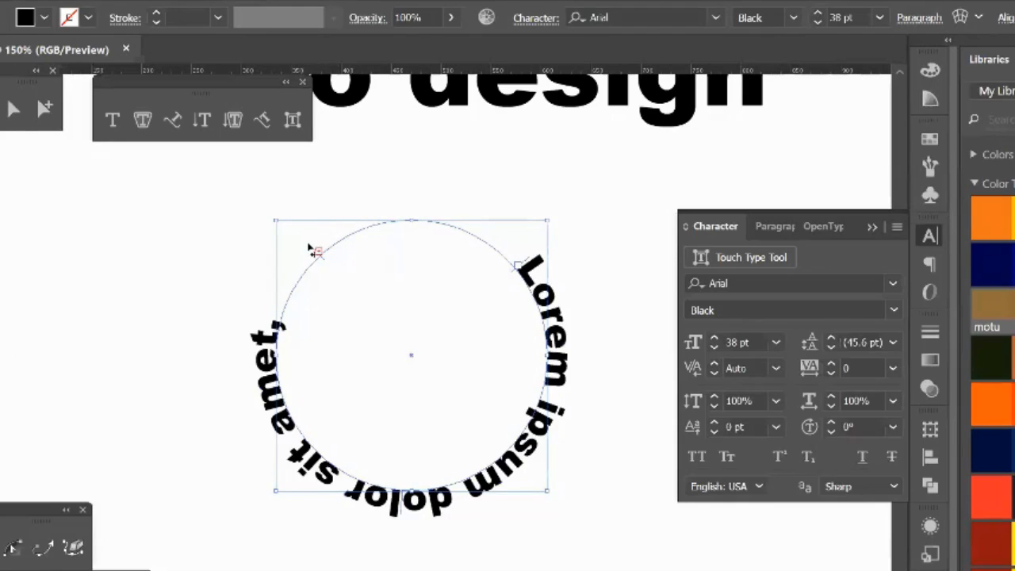
drag(314, 251, 413, 220)
Step: Flip the circular text to the inside of the circle, slide it around the path, and flip it back outside
drag(346, 498, 458, 352)
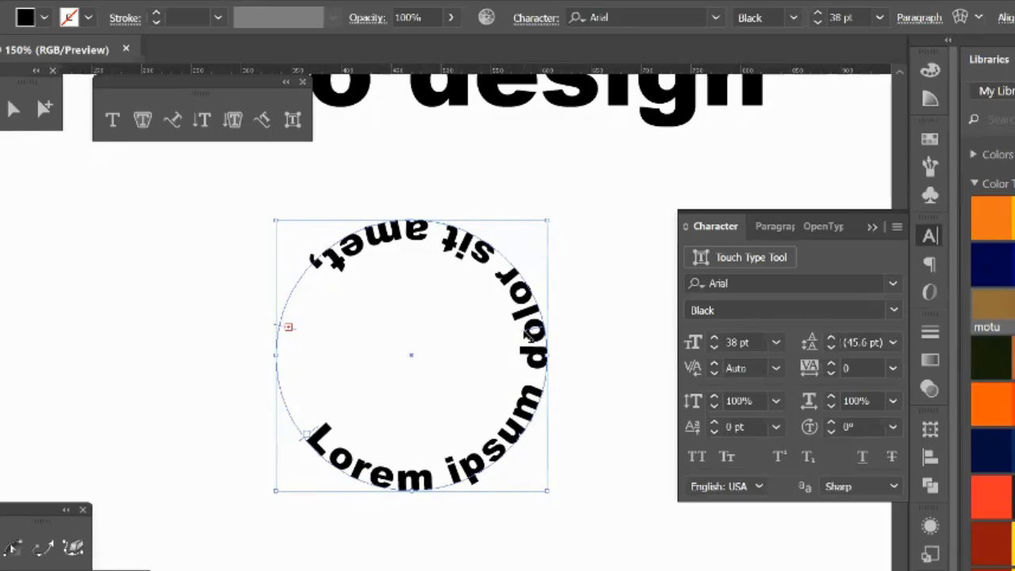
drag(533, 340, 424, 429)
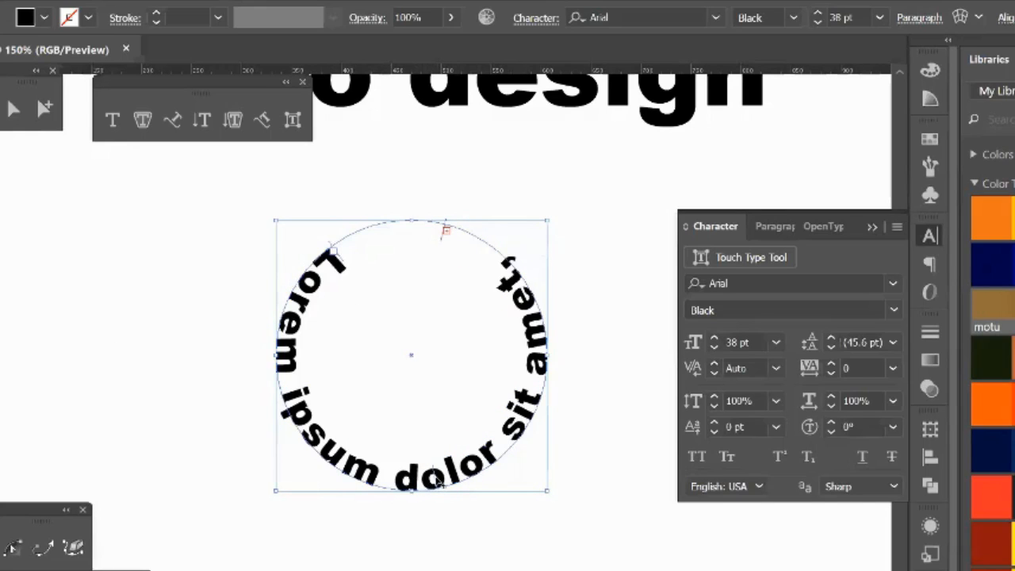
drag(437, 479, 427, 525)
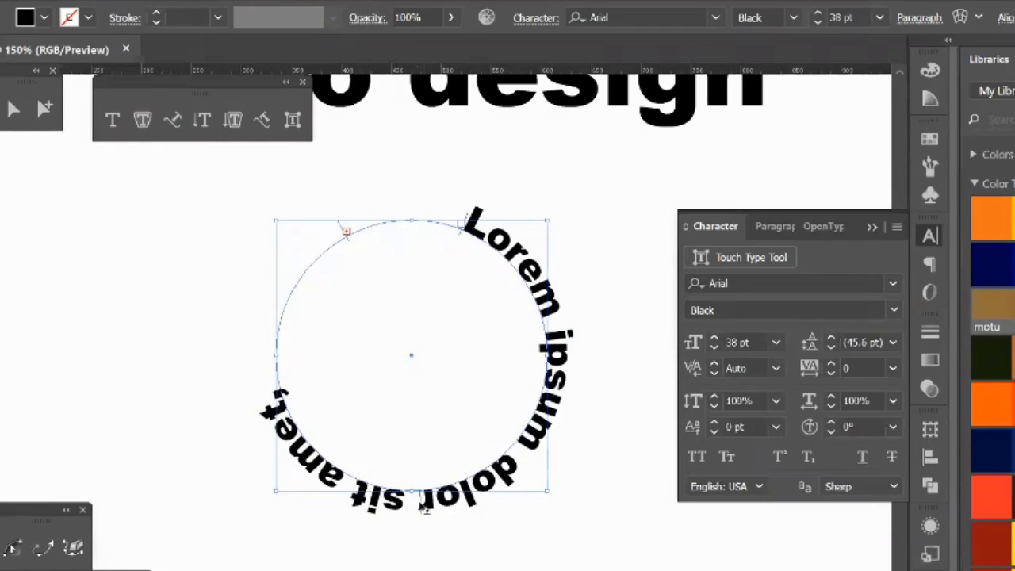
Step: Slide the circular text clockwise so it wraps around the circle's lower half, and set its end bracket at the circle's top point
drag(423, 503, 332, 480)
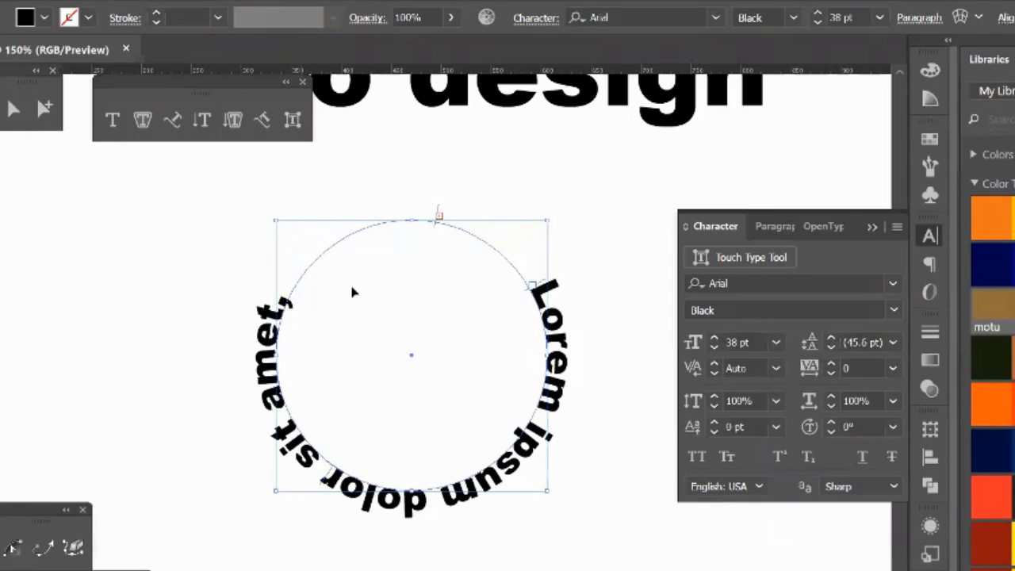
drag(436, 211, 416, 212)
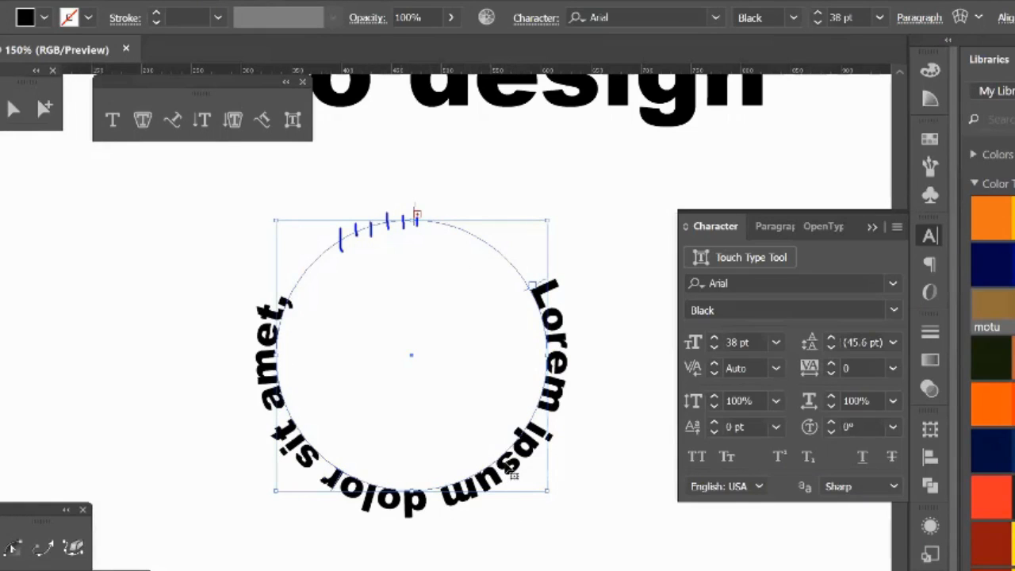
Step: Replace all placeholder text on the circle with the filler letters "hgfkhgfhngfhnfgkhngfnhfghnfgnh"
double_click(300, 441)
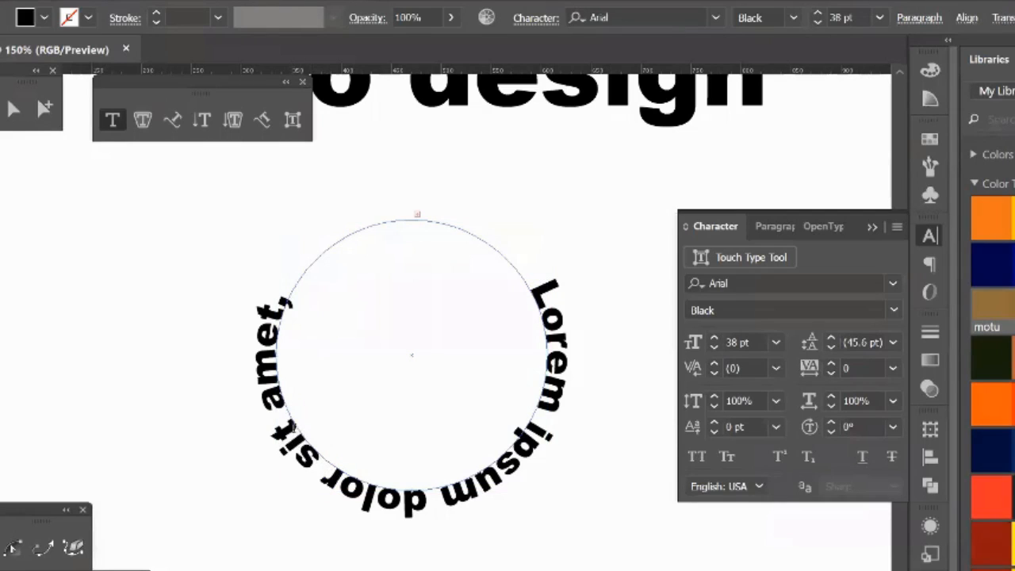
drag(298, 437, 276, 287)
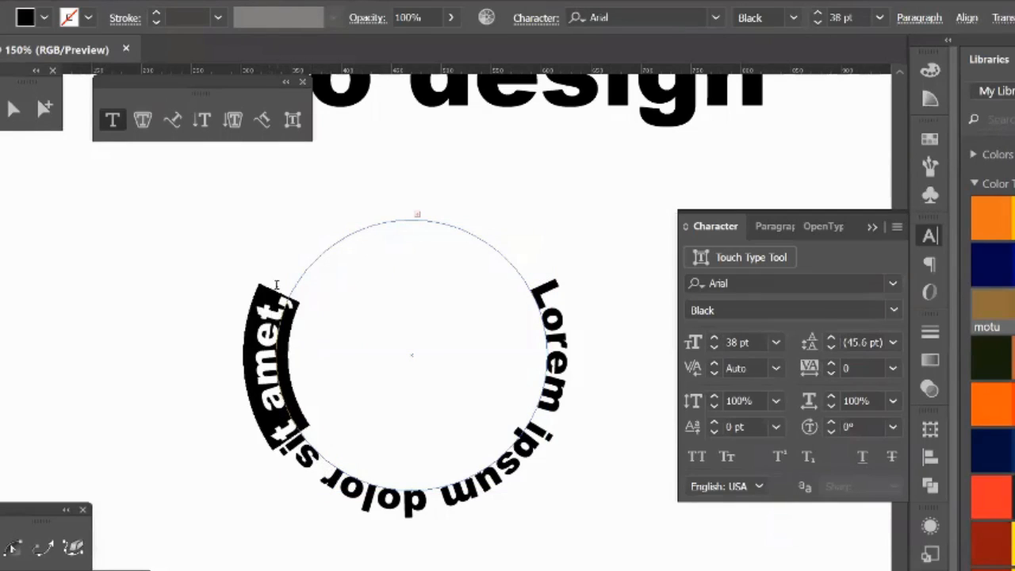
key(BackSpace)
key(BackSpace)
key(BackSpace)
key(BackSpace)
key(BackSpace)
key(BackSpace)
key(BackSpace)
key(BackSpace)
key(BackSpace)
key(BackSpace)
key(BackSpace)
key(BackSpace)
key(BackSpace)
key(BackSpace)
key(BackSpace)
key(BackSpace)
key(BackSpace)
key(BackSpace)
key(BackSpace)
key(BackSpace)
key(BackSpace)
key(BackSpace)
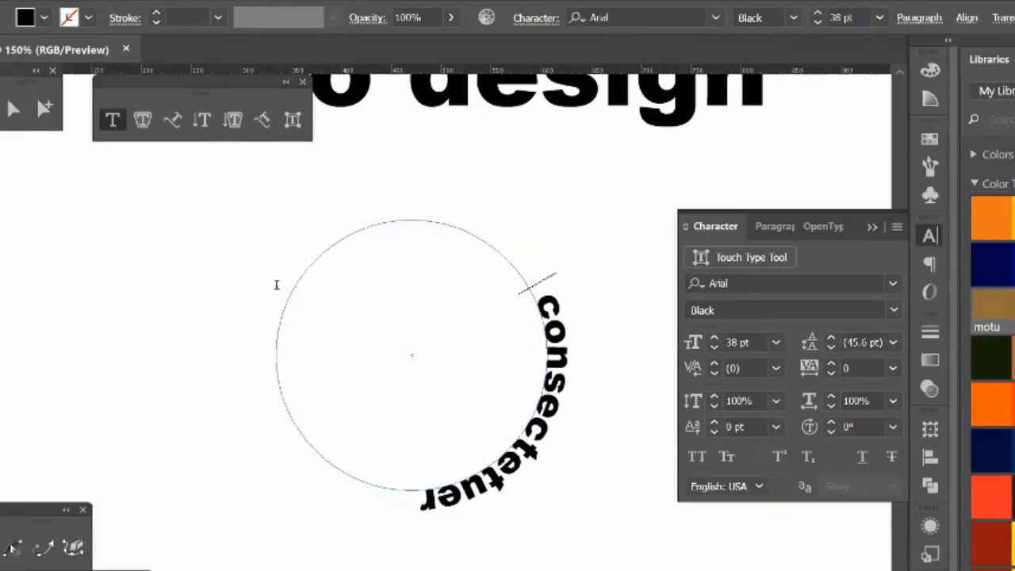
key(Delete)
key(Delete)
key(Delete)
key(Delete)
key(Delete)
key(Delete)
key(Delete)
key(Delete)
key(Delete)
key(Delete)
key(Delete)
key(Delete)
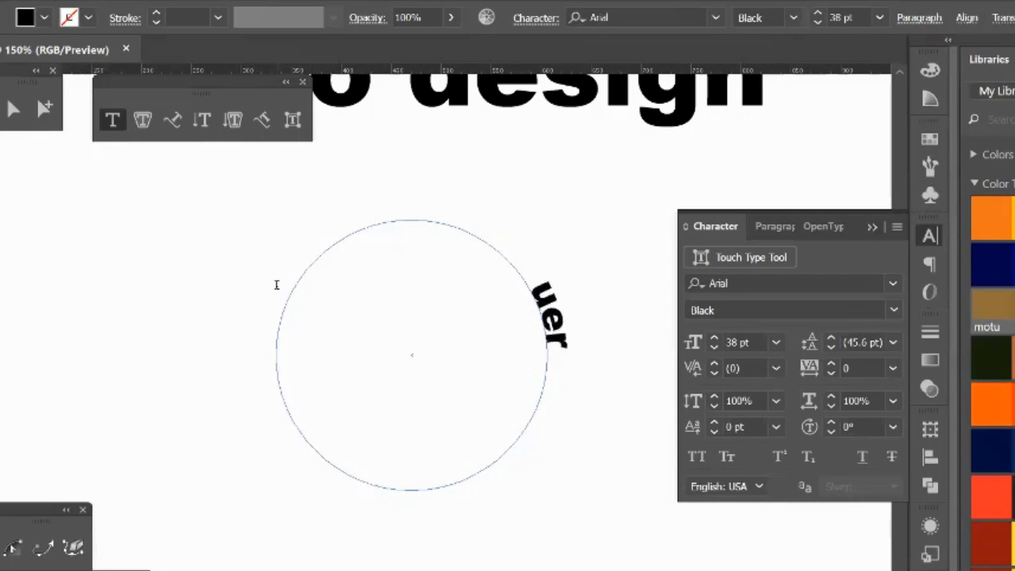
text(hgf)
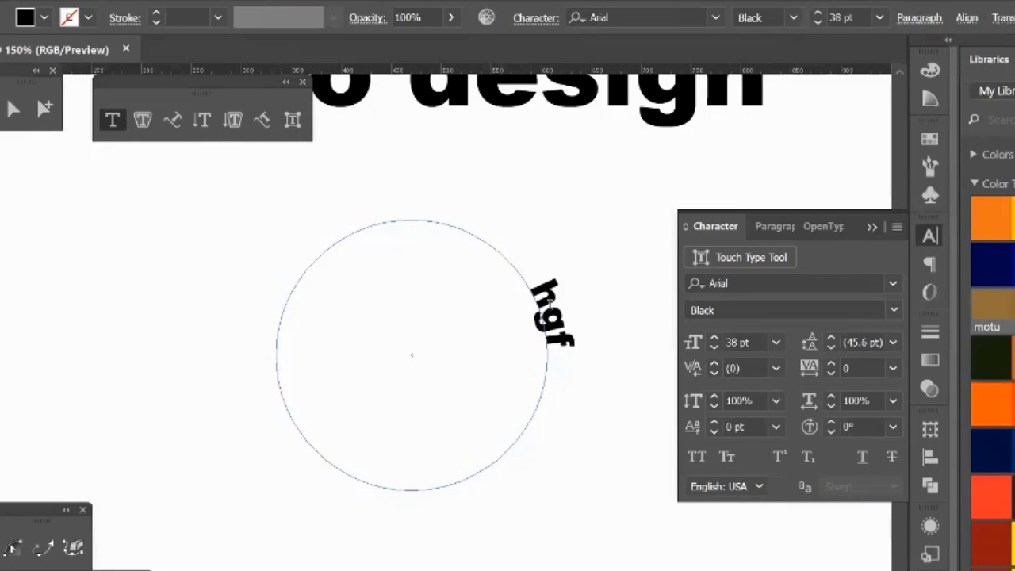
text(khgfhngfhnfgkhngfnhfghnfgnhfg)
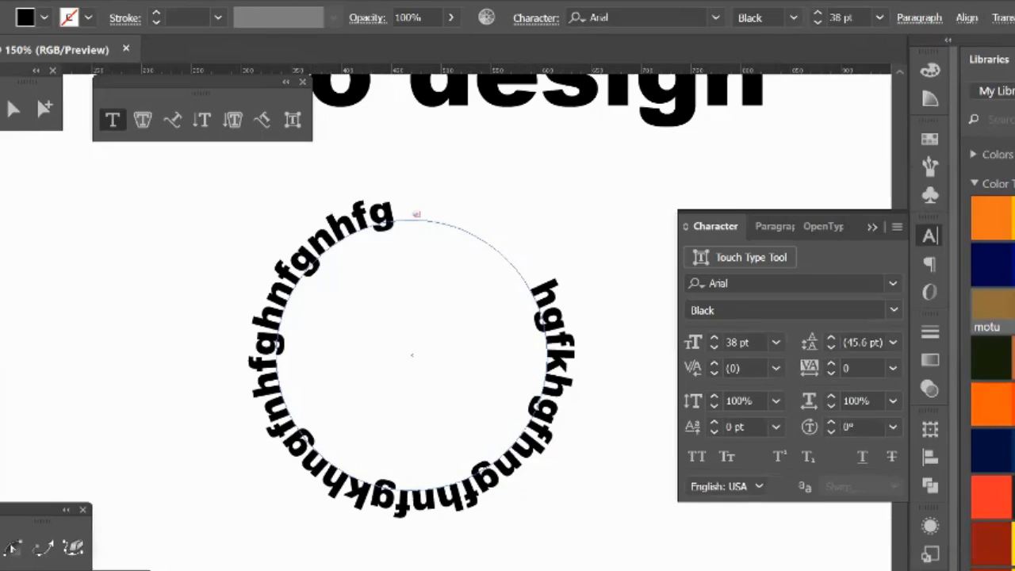
Step: Delete the circular text and draw a smaller black circle in its place
key(Escape)
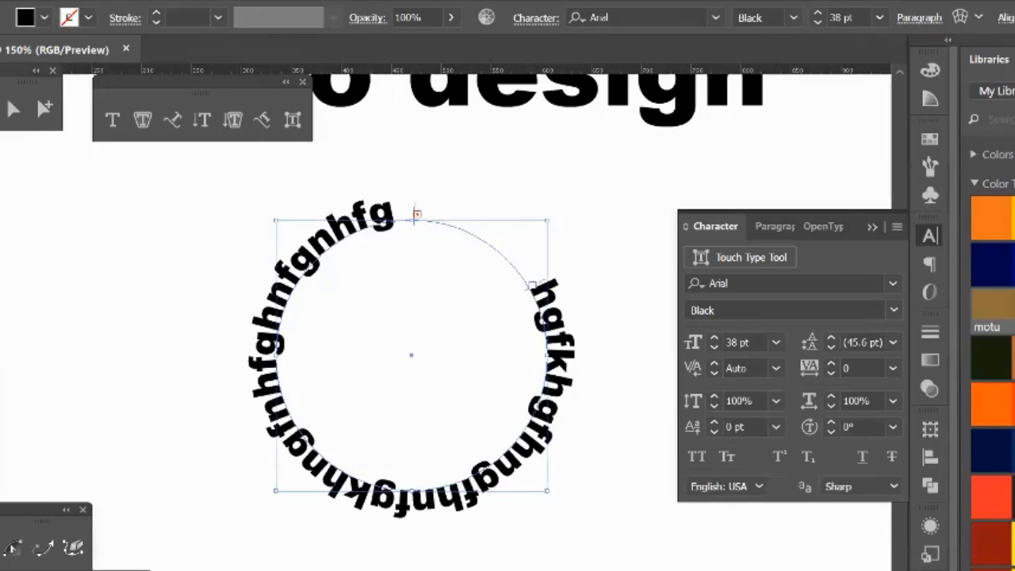
key(Delete)
key(l)
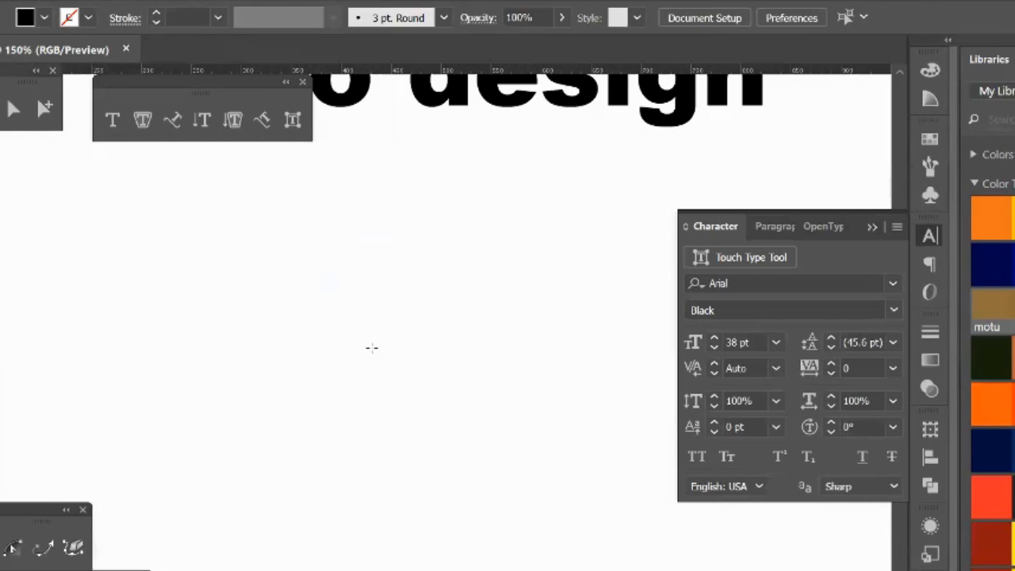
drag(407, 361, 470, 457)
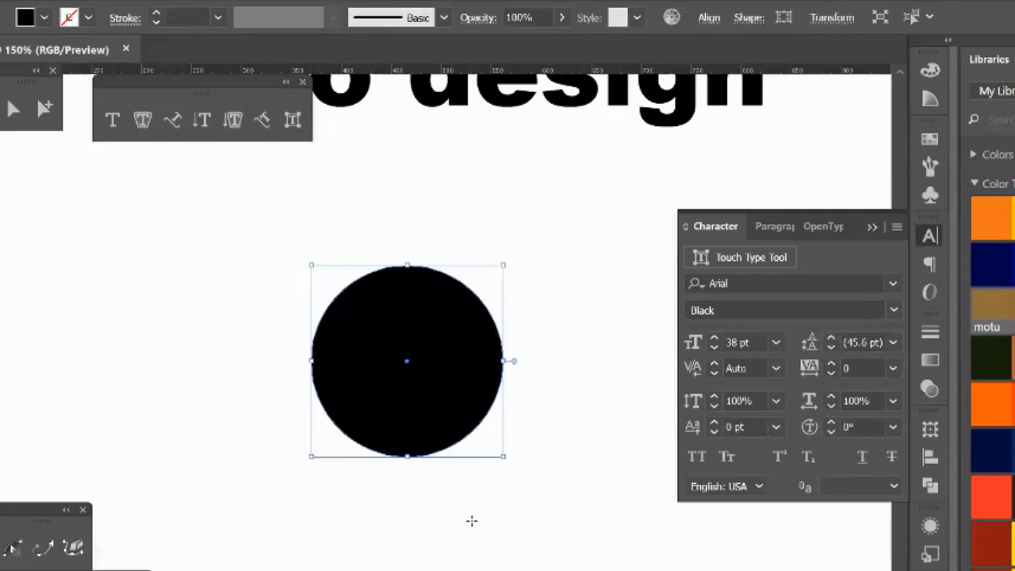
Step: Convert the black circle into a type path with placeholder text starting at its top point
click(176, 121)
click(176, 121)
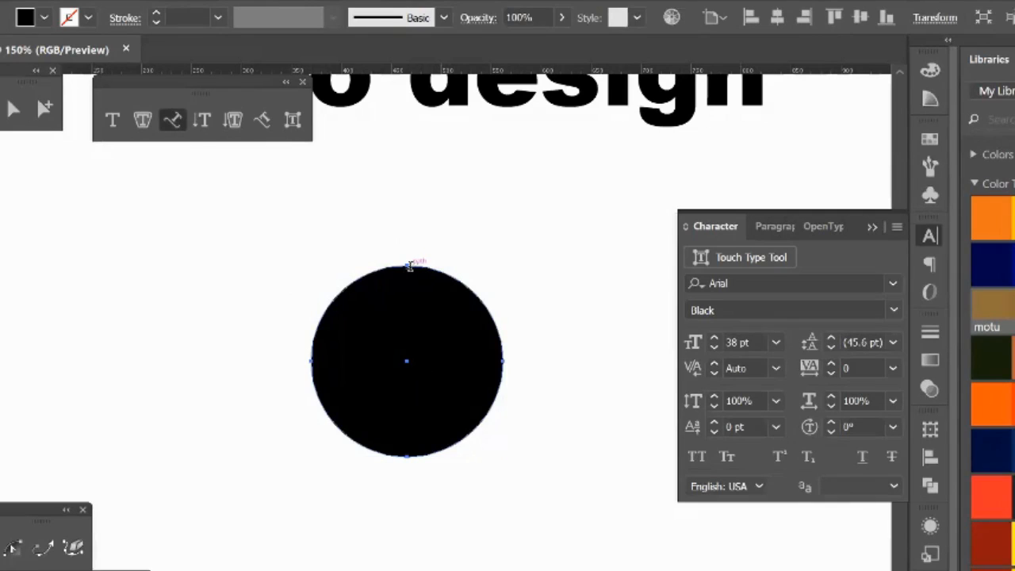
click(409, 266)
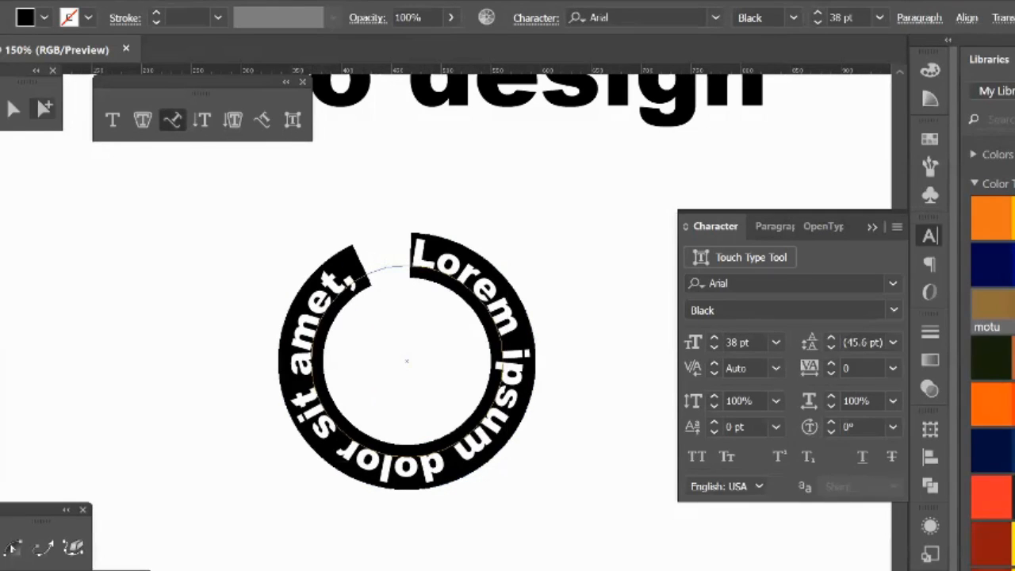
Step: Delete the circular placeholder text and the "logo design" text so the artboard is empty
click(0, 109)
key(Delete)
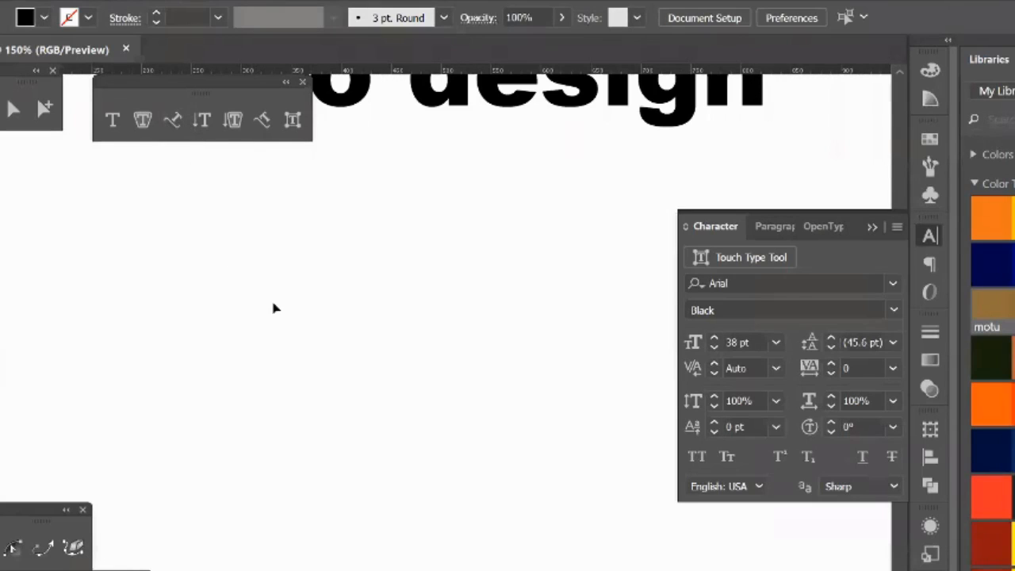
scroll(272, 306, up, 5)
click(333, 223)
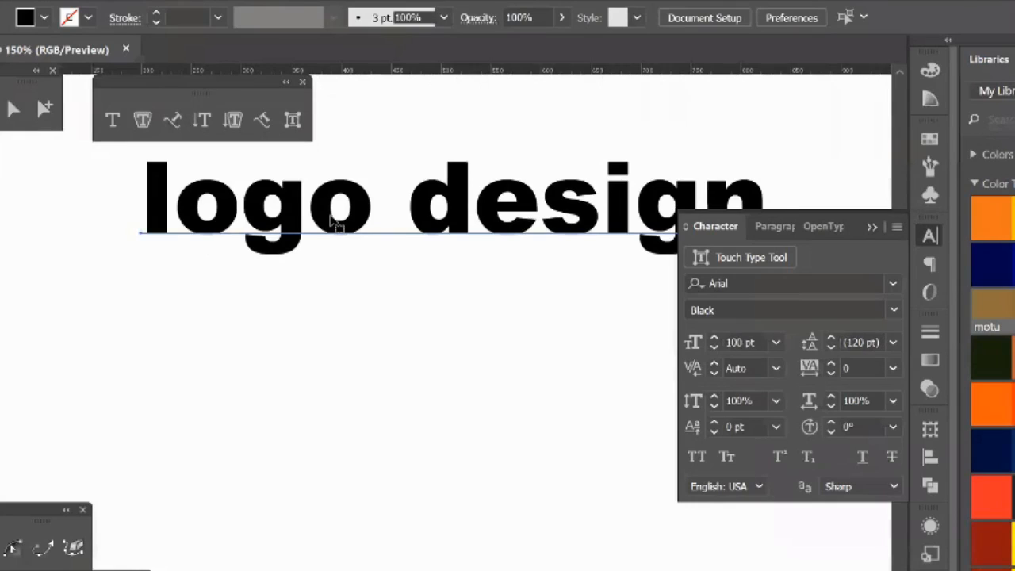
key(Delete)
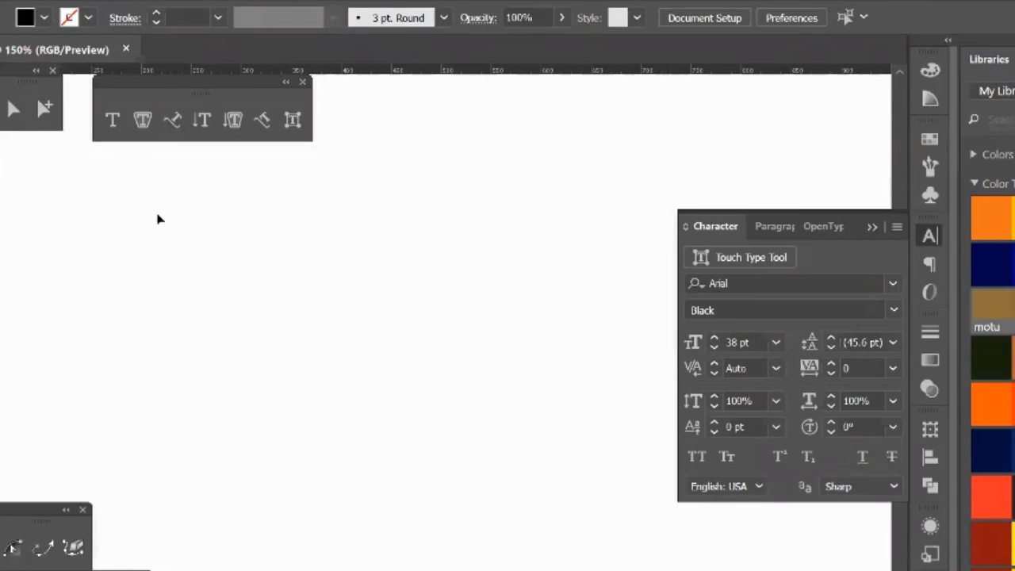
click(113, 122)
click(241, 350)
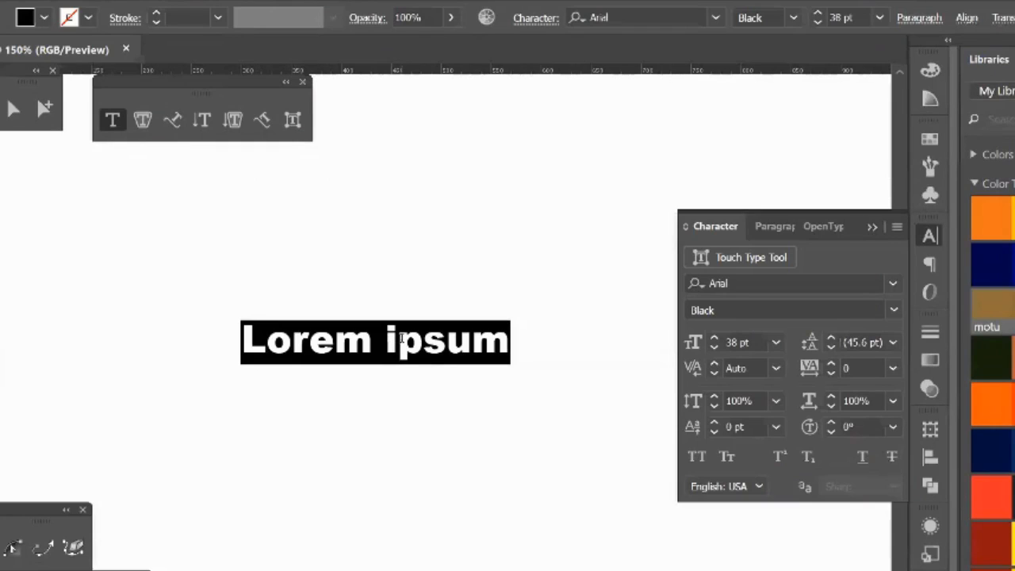
key(BackSpace)
key(Escape)
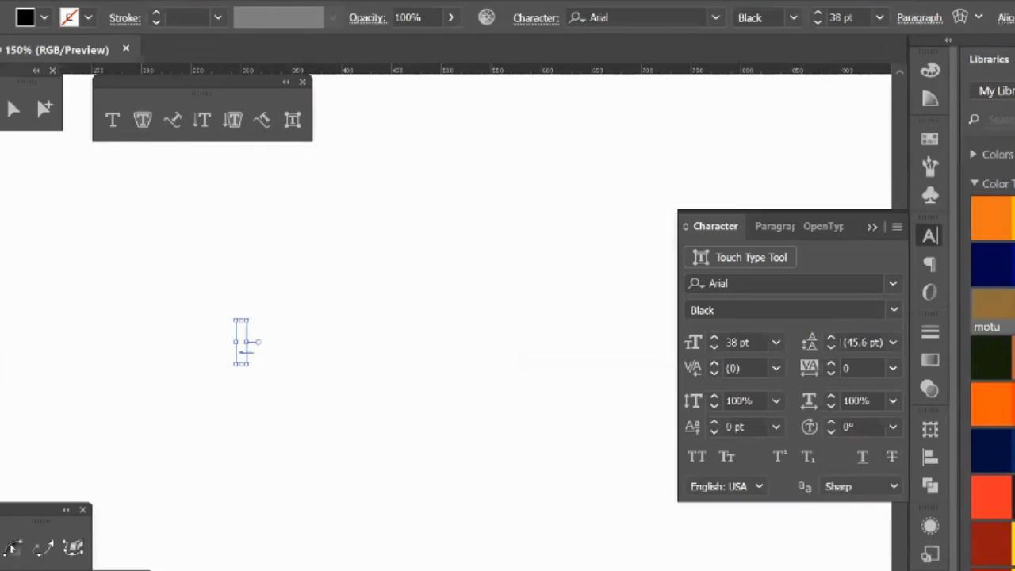
click(175, 242)
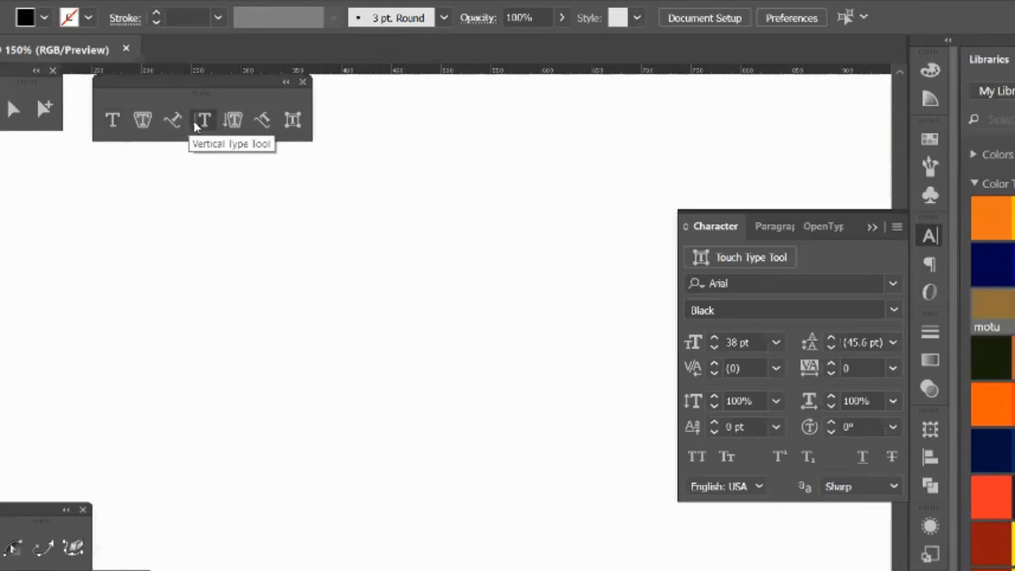
click(112, 117)
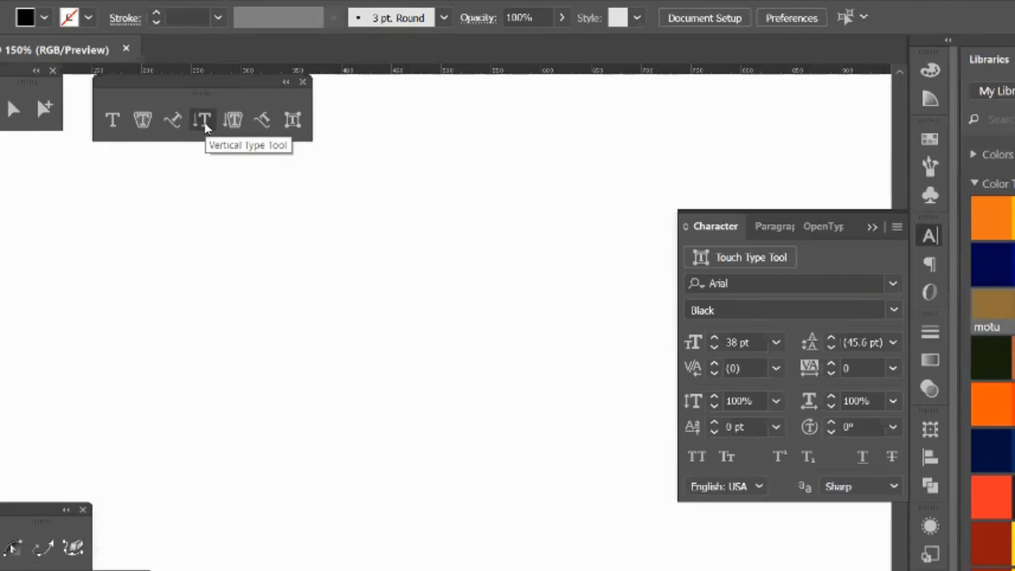
Step: Place vertical point type on the empty artboard with the filler letters "hjhgjhgjgh"
click(204, 125)
click(333, 236)
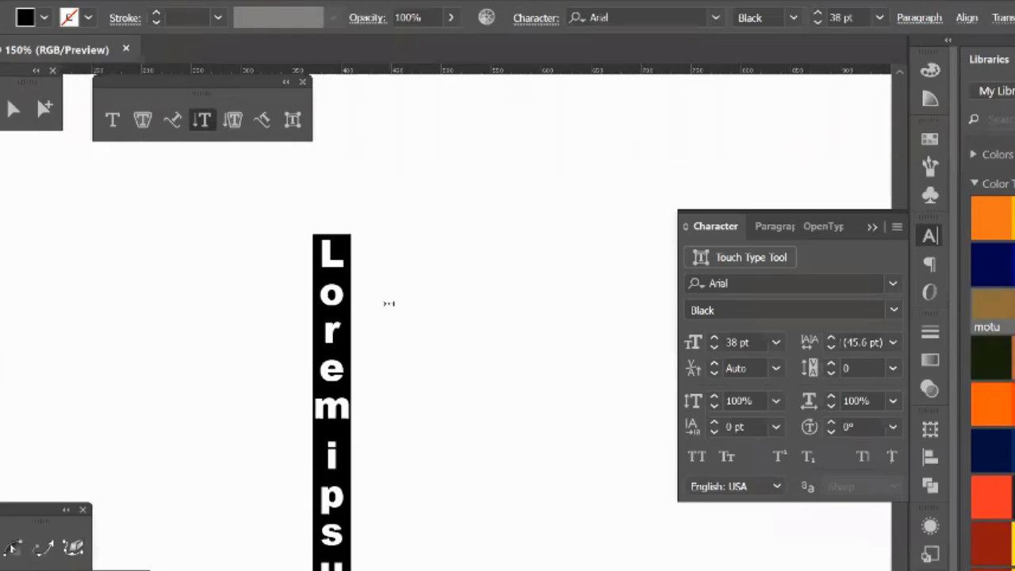
text(hjhgjhgjgh)
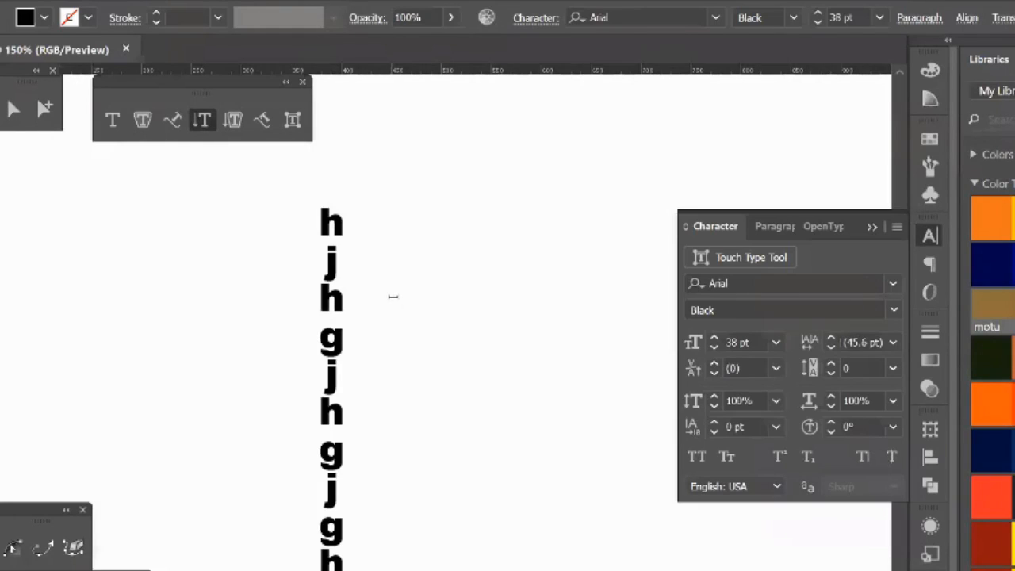
Step: Erase all letters of the vertical point type and finish editing it
key(BackSpace)
key(BackSpace)
key(BackSpace)
key(BackSpace)
key(BackSpace)
key(BackSpace)
key(BackSpace)
key(BackSpace)
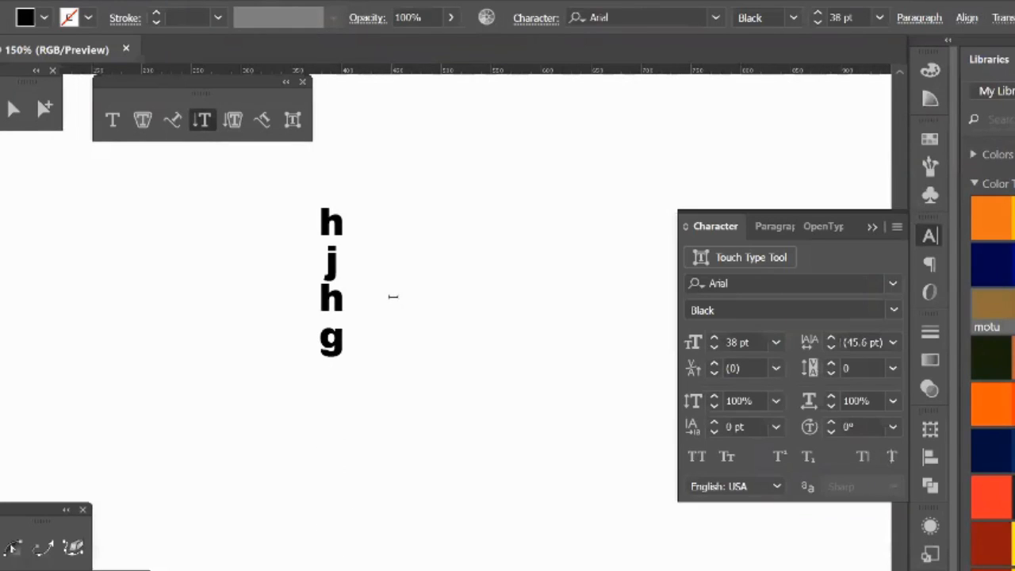
key(BackSpace)
key(BackSpace)
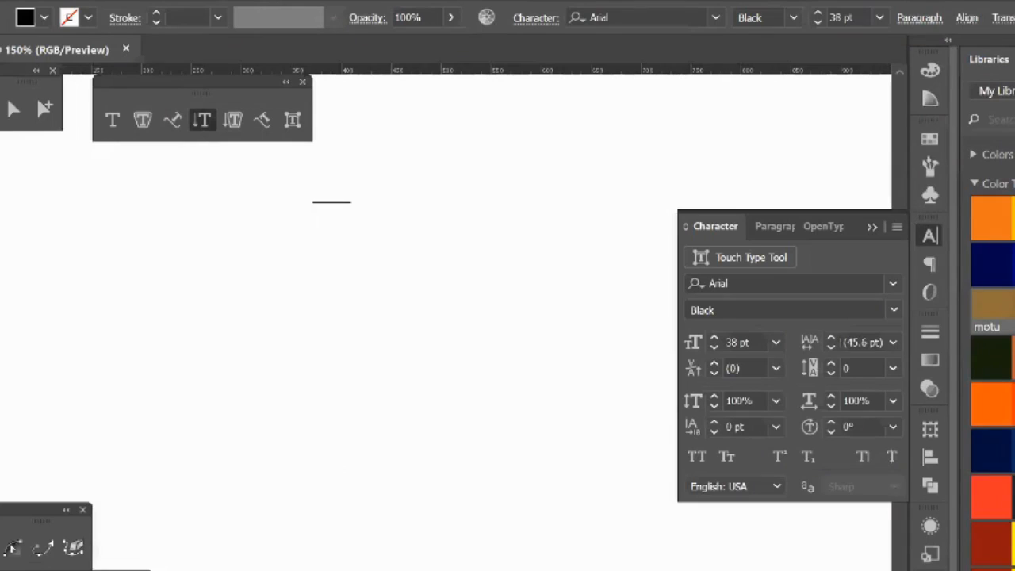
key(Escape)
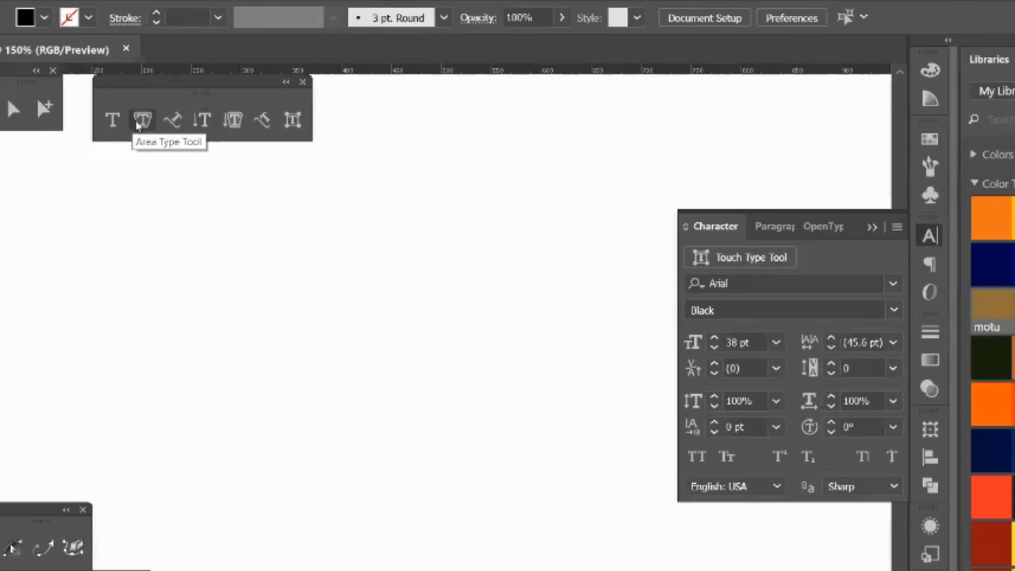
Step: Draw a large black rectangle and convert it into a vertical area type frame
click(232, 120)
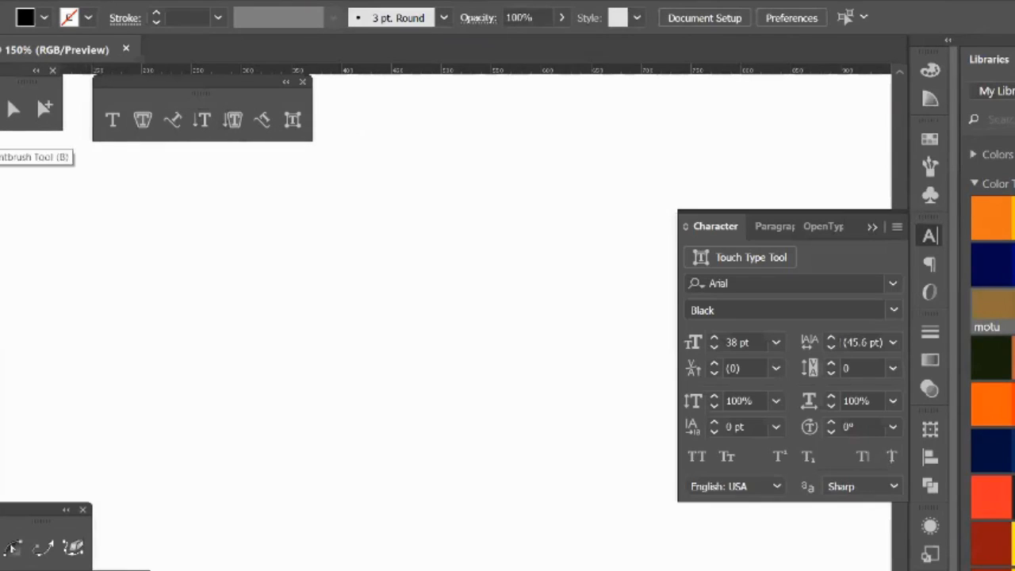
click(0, 143)
drag(185, 201, 529, 489)
click(230, 119)
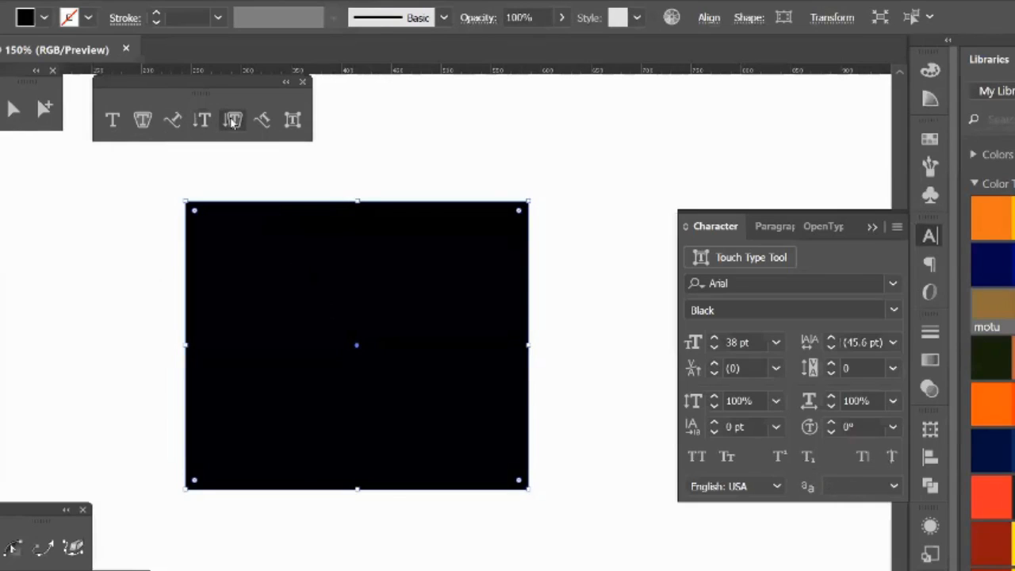
click(198, 208)
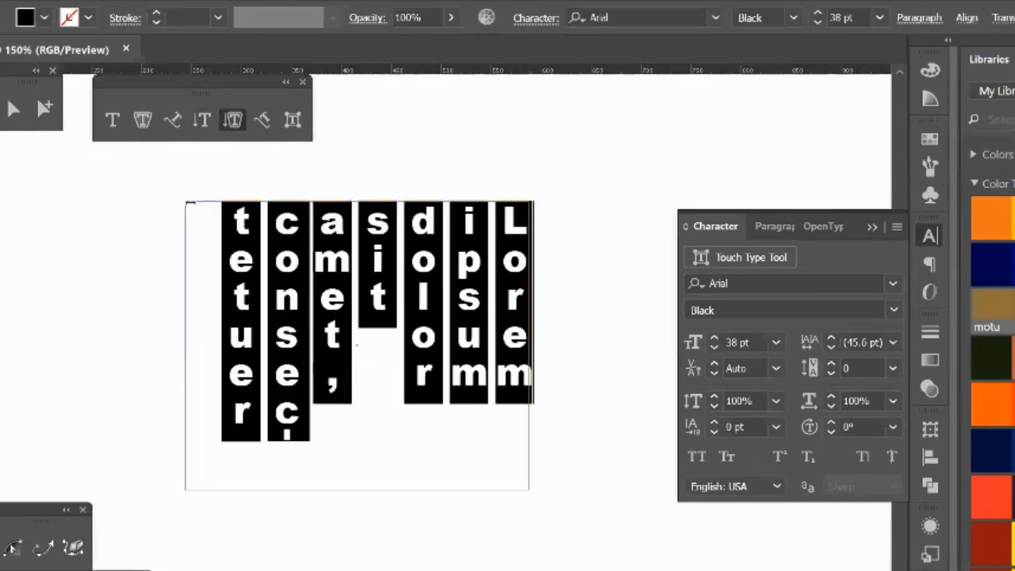
Step: Replace the frame's placeholder text with the filler letters "fcvgffjhjfhjkfdhgfjkdghfdkjghfdjghfjdhgjfdhgf"
text(fcvg)
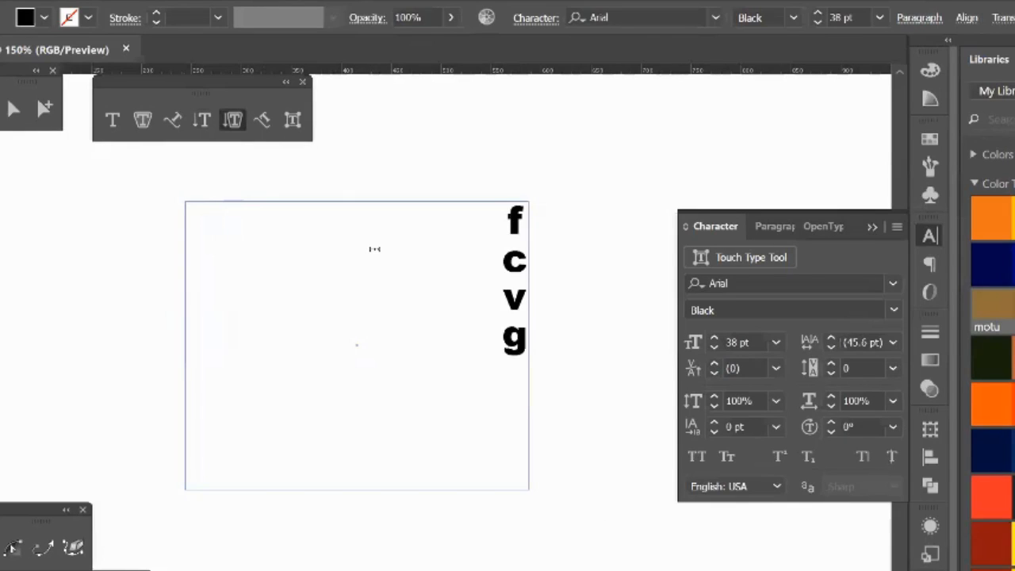
text(ffjhjfhjkfdhgfjkdghfdkjghfdjghfjdhgjfdhgf)
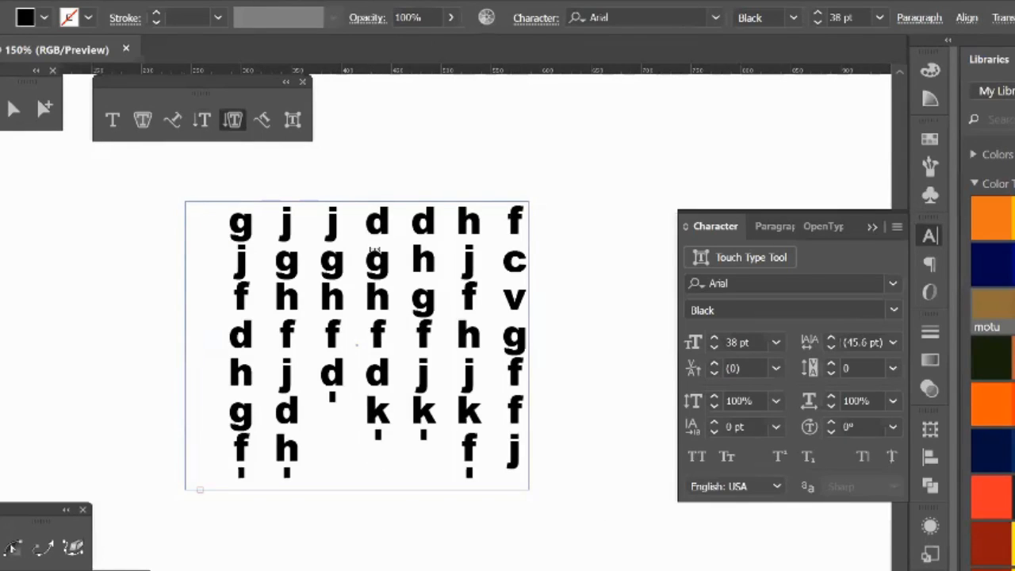
key(Escape)
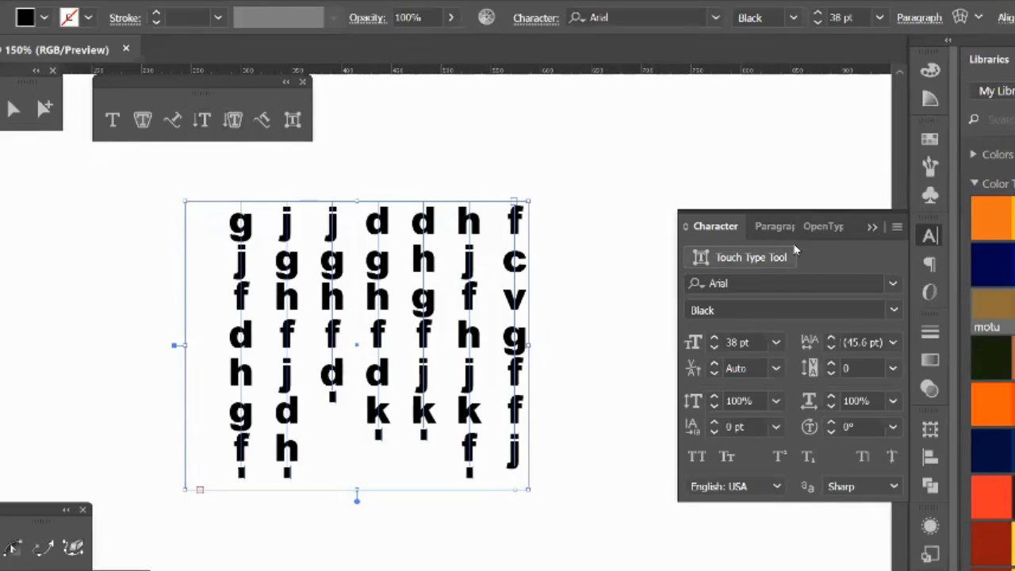
Step: Try center alignment on the vertical area text, and restore its original paragraph alignment
click(932, 239)
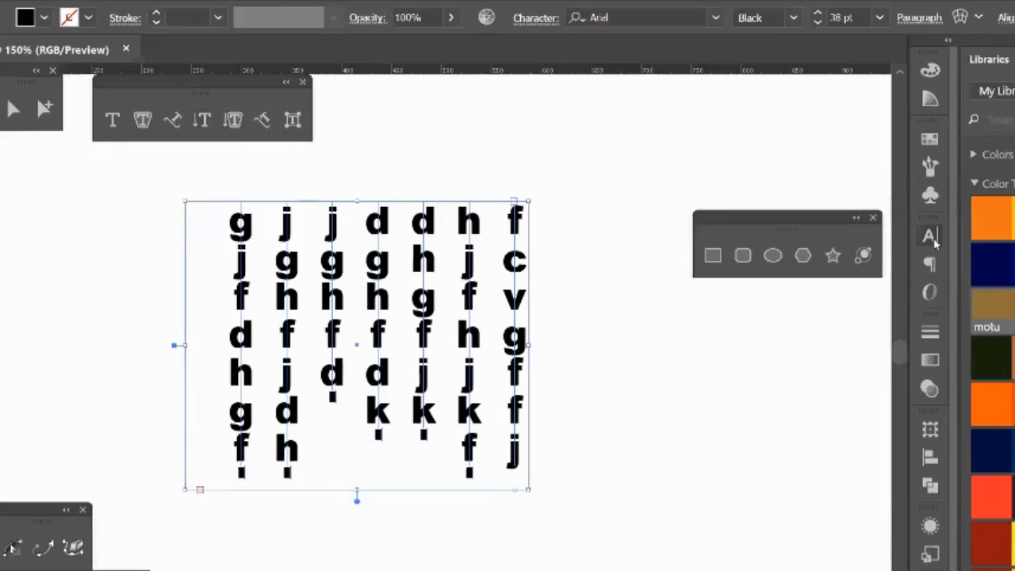
click(933, 242)
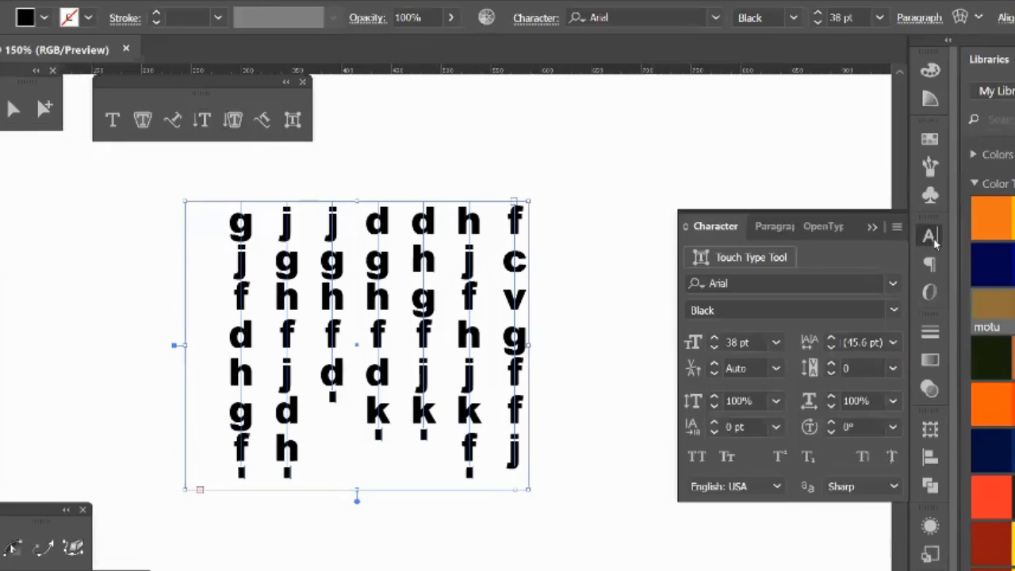
click(766, 227)
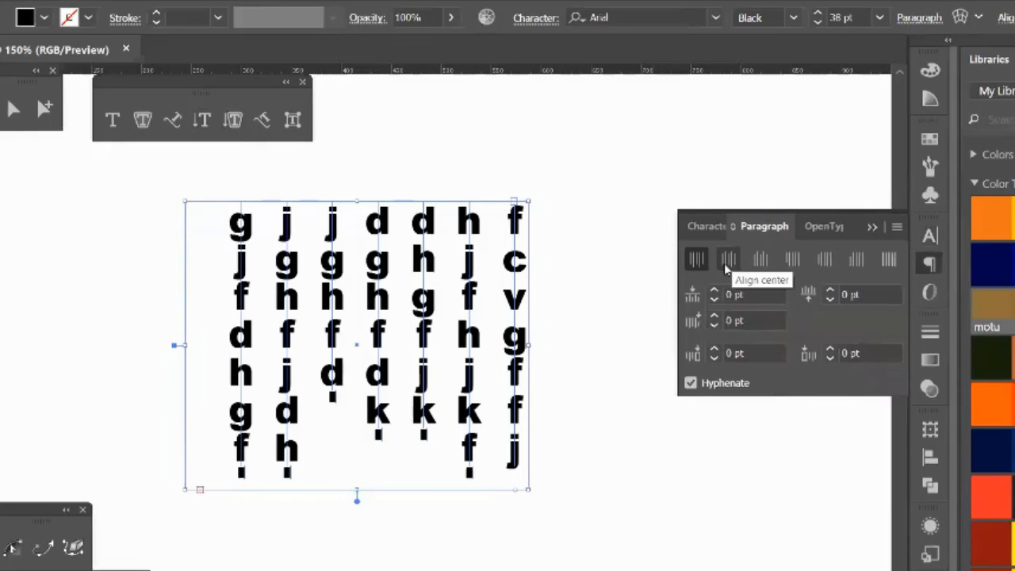
click(728, 260)
click(697, 259)
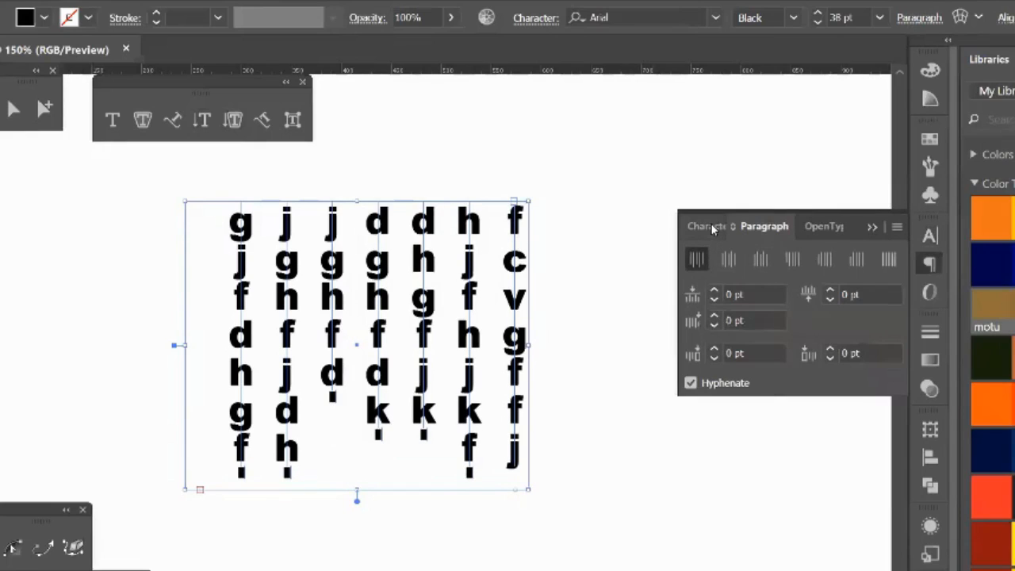
Step: Delete the vertical area text and draw an open, wavy three-point curve with the Pen tool
key(Delete)
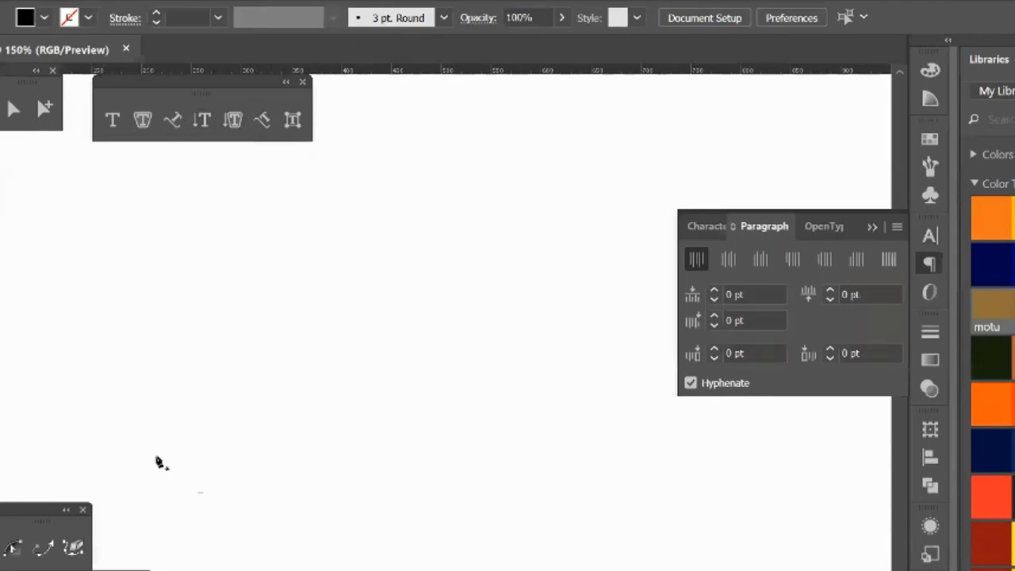
click(143, 406)
drag(325, 387, 490, 453)
drag(545, 271, 541, 247)
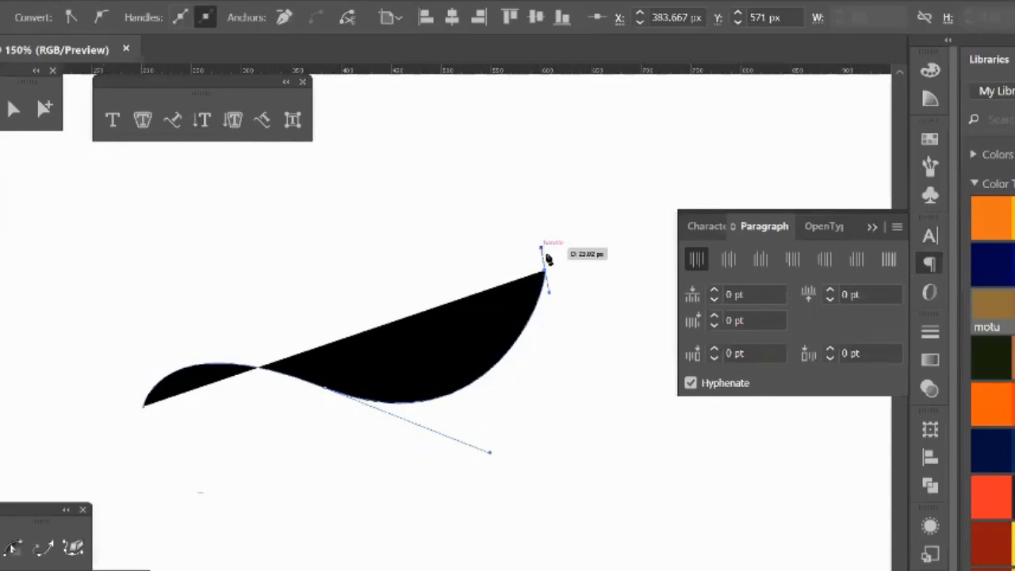
Step: Set vertical type on the wavy curve from its lower start point, using the filler letters "ghjgjhggjhgj"
click(267, 125)
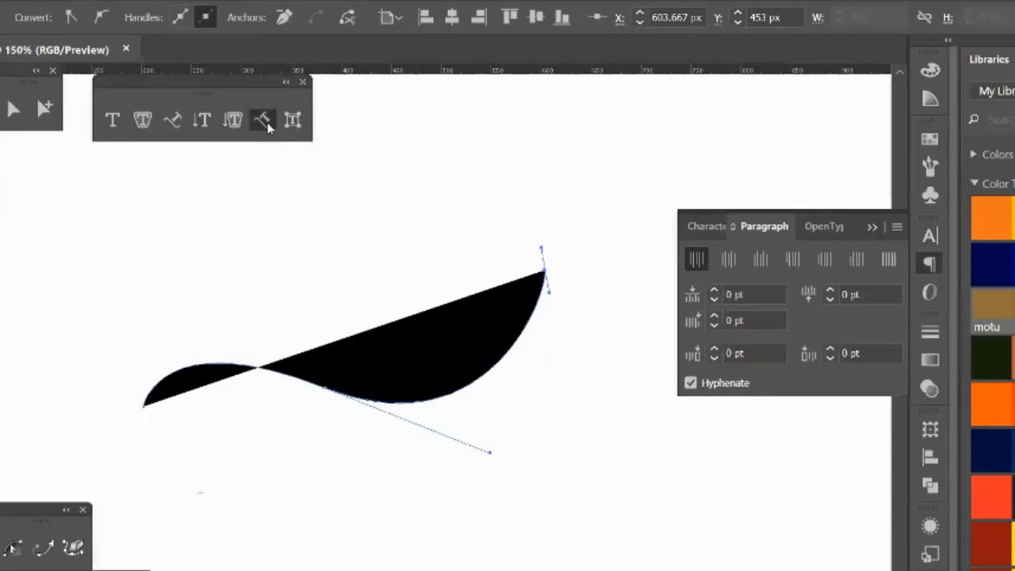
click(142, 400)
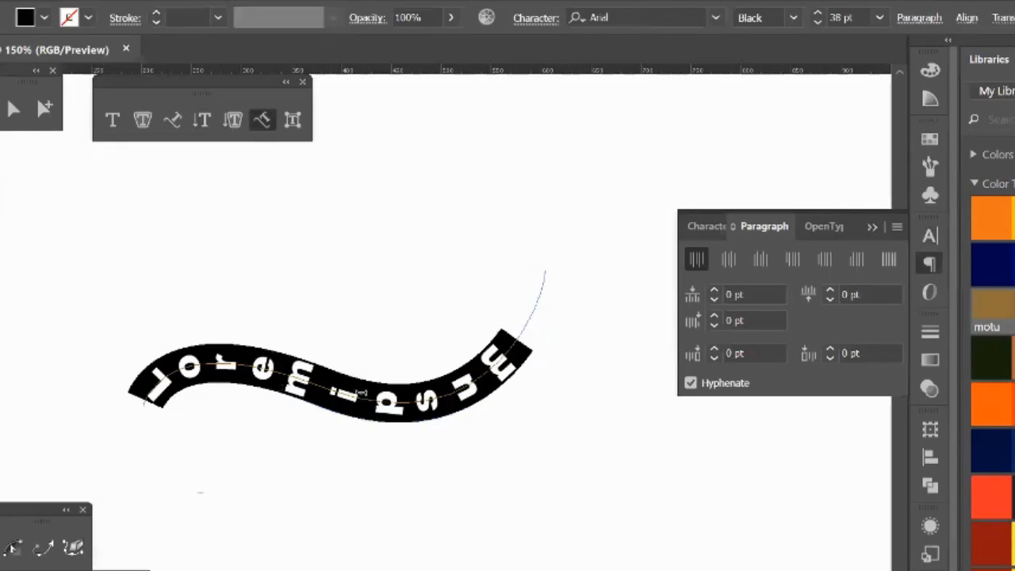
text(ghjgjhggjhgj)
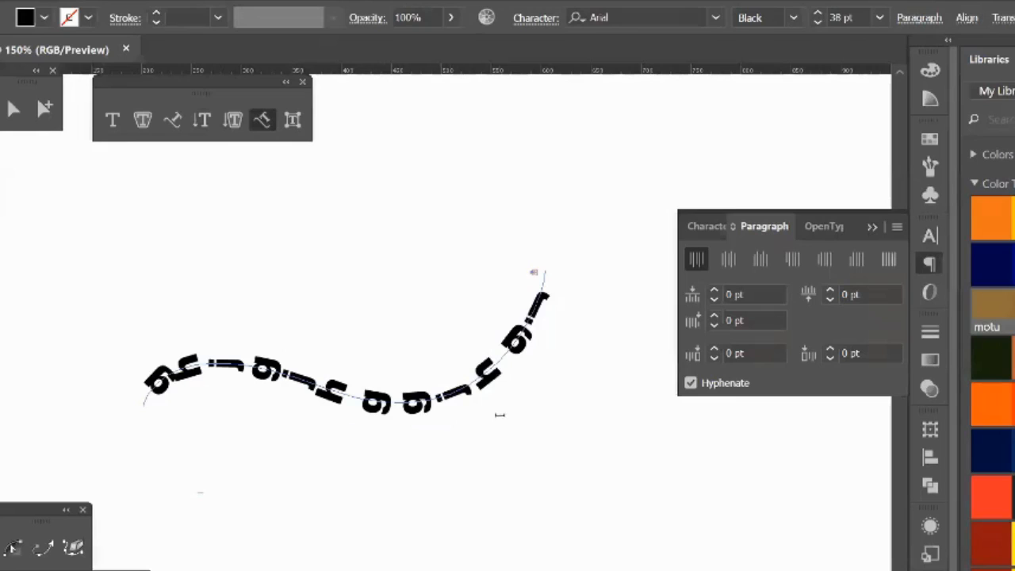
Step: Delete the curved vertical text and place horizontal point type with the placeholder "Lorem ipsum"
click(17, 108)
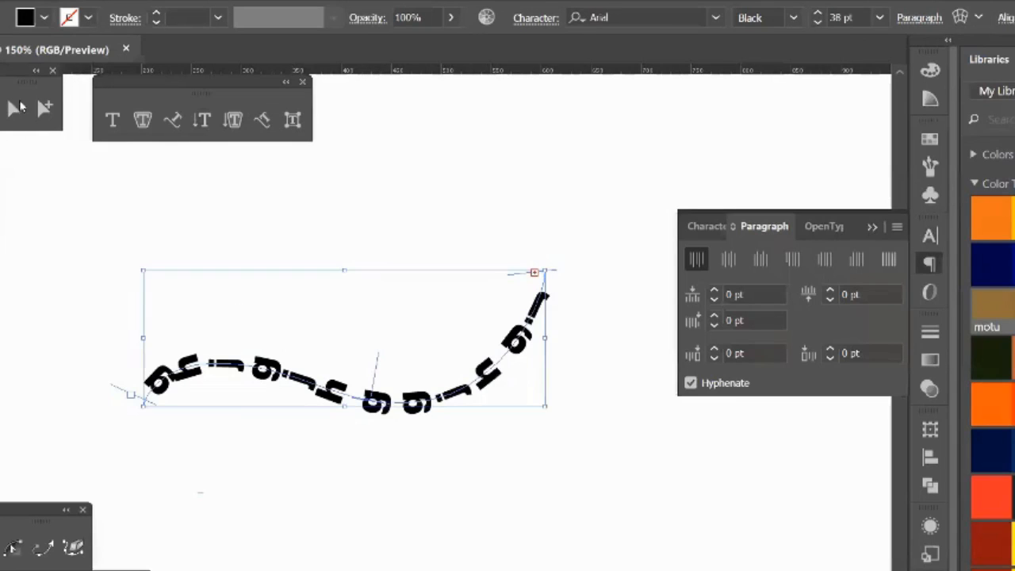
key(Delete)
click(112, 120)
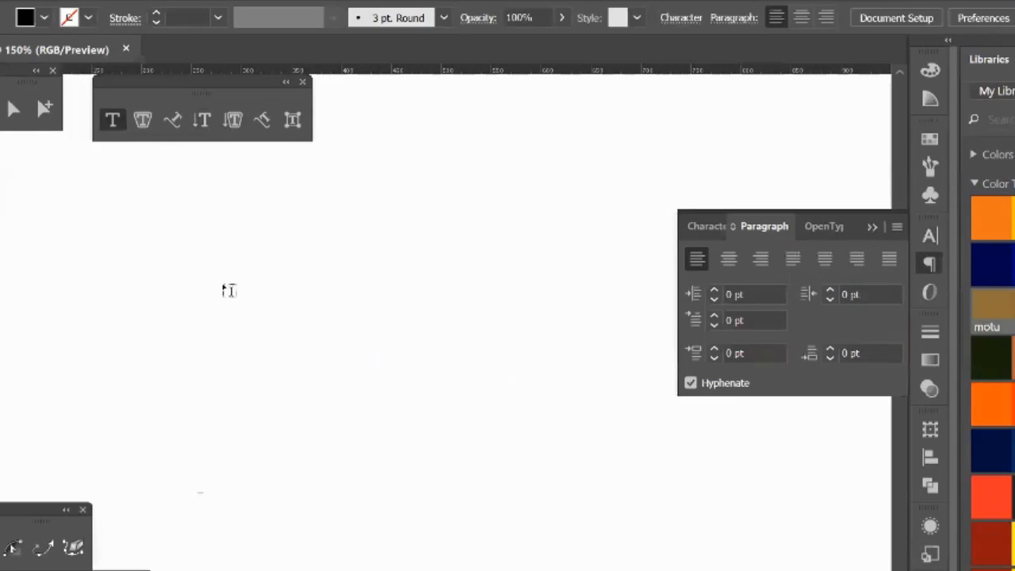
click(230, 290)
key(Escape)
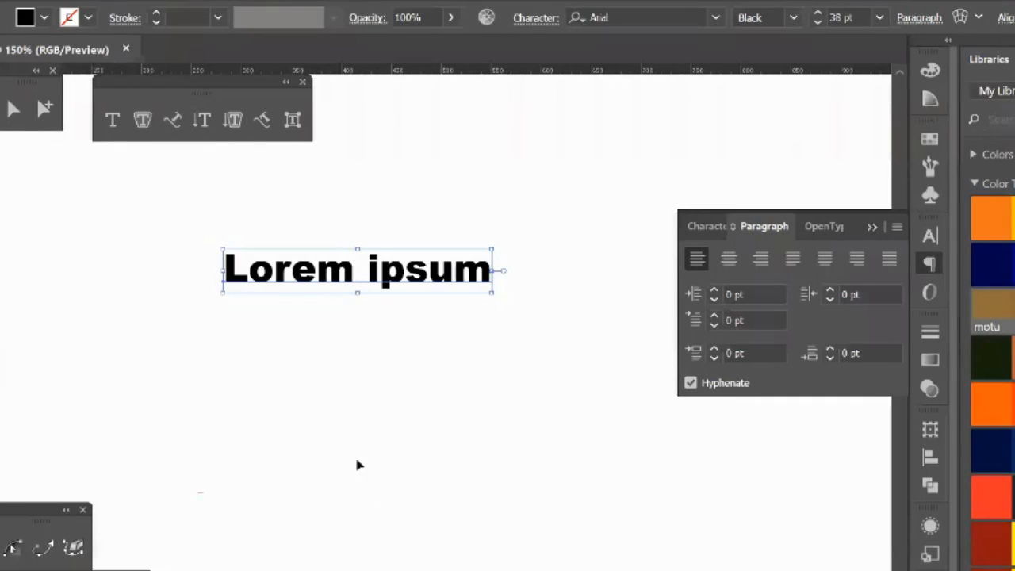
Step: Enlarge the letter "L" of "Lorem ipsum" with the Touch Type tool and tilt it counterclockwise
click(293, 122)
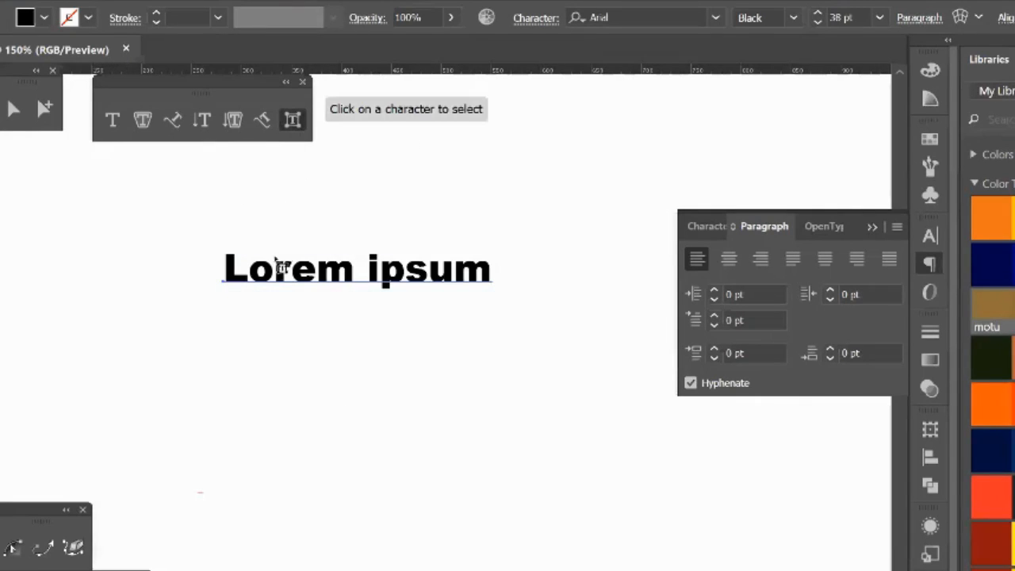
click(238, 276)
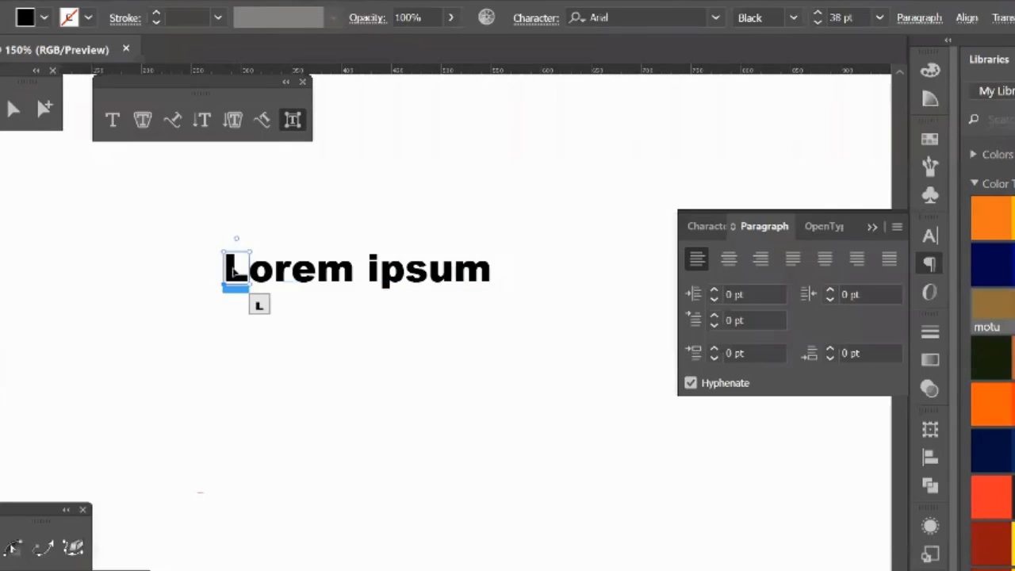
drag(256, 251, 313, 182)
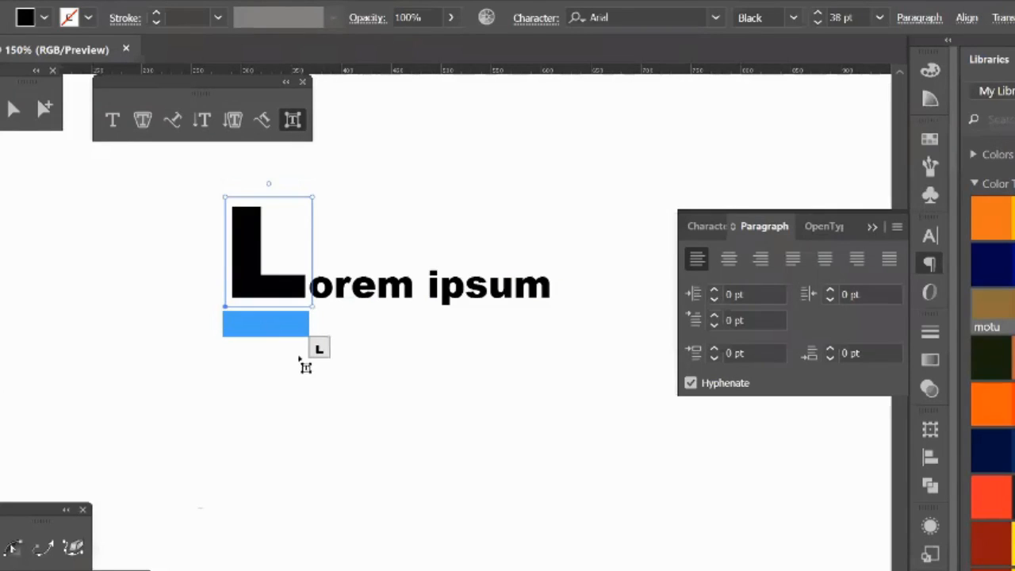
drag(270, 186, 253, 200)
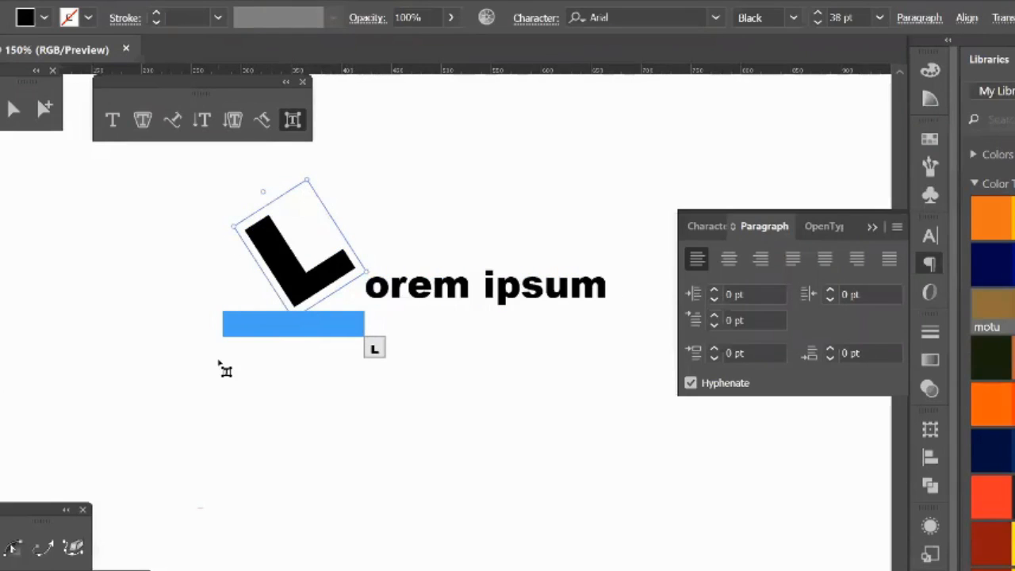
Step: Shrink the letter "e" and enlarge the letter "i" individually with the Touch Type tool
click(429, 289)
drag(433, 279, 449, 379)
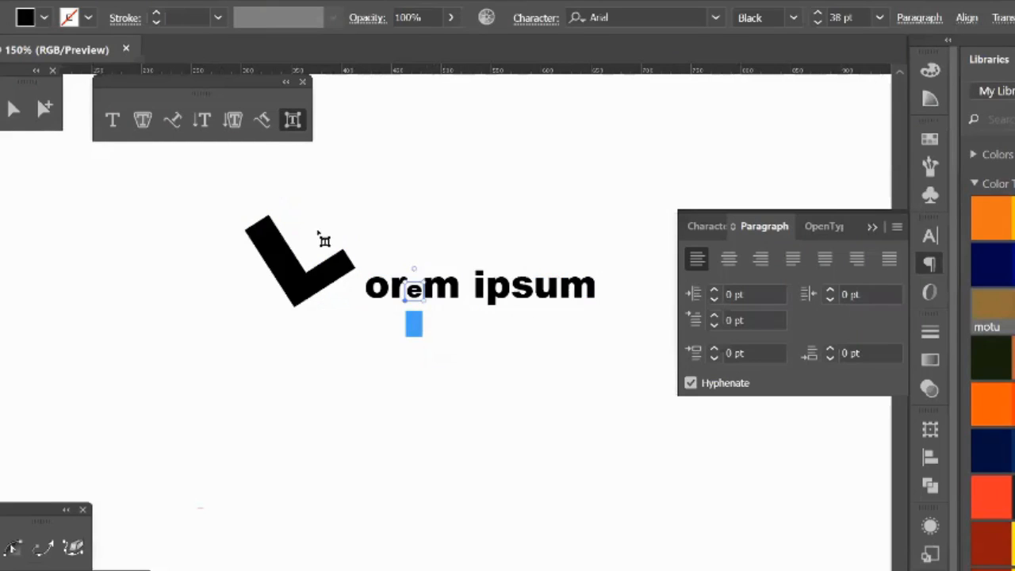
click(300, 117)
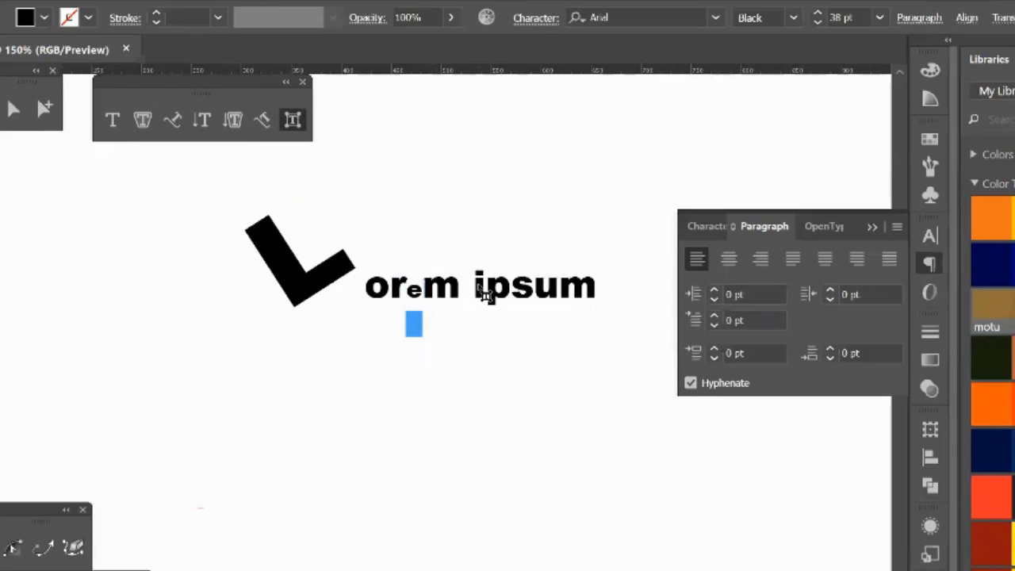
click(480, 288)
drag(488, 272, 547, 213)
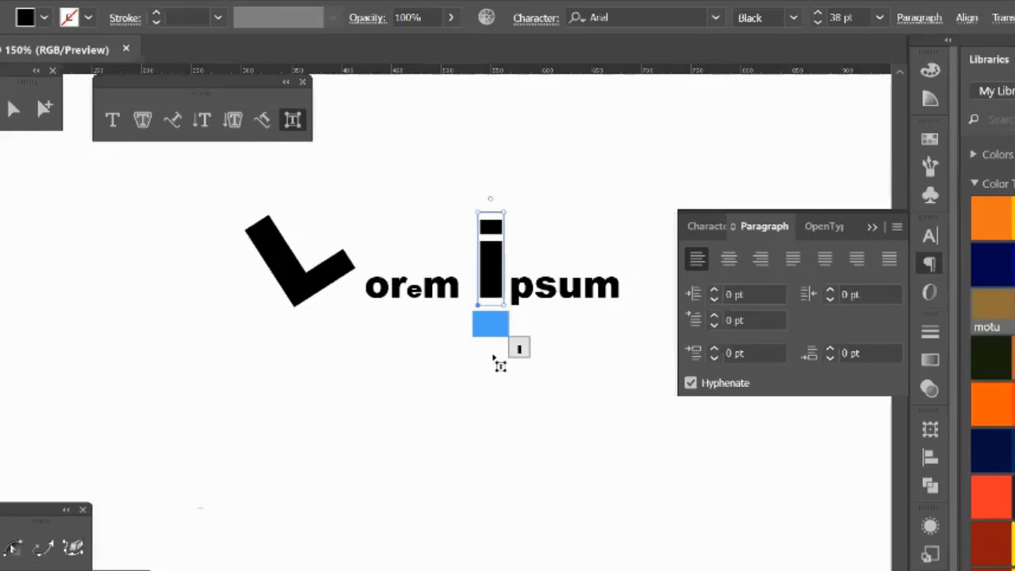
Step: Fill the enlarged letter "i" with red from the saved color themes and deselect the text
click(1014, 214)
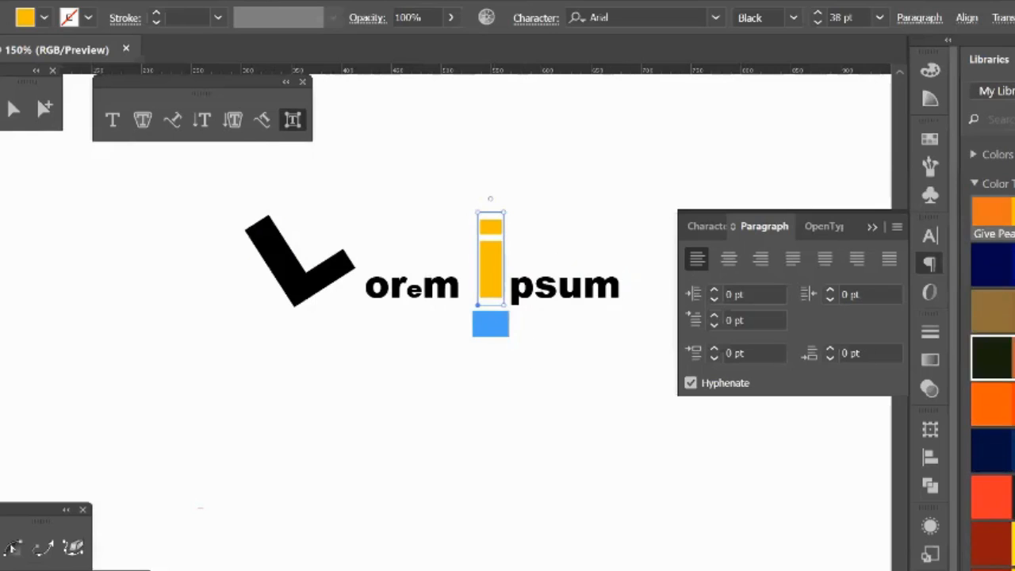
click(1014, 399)
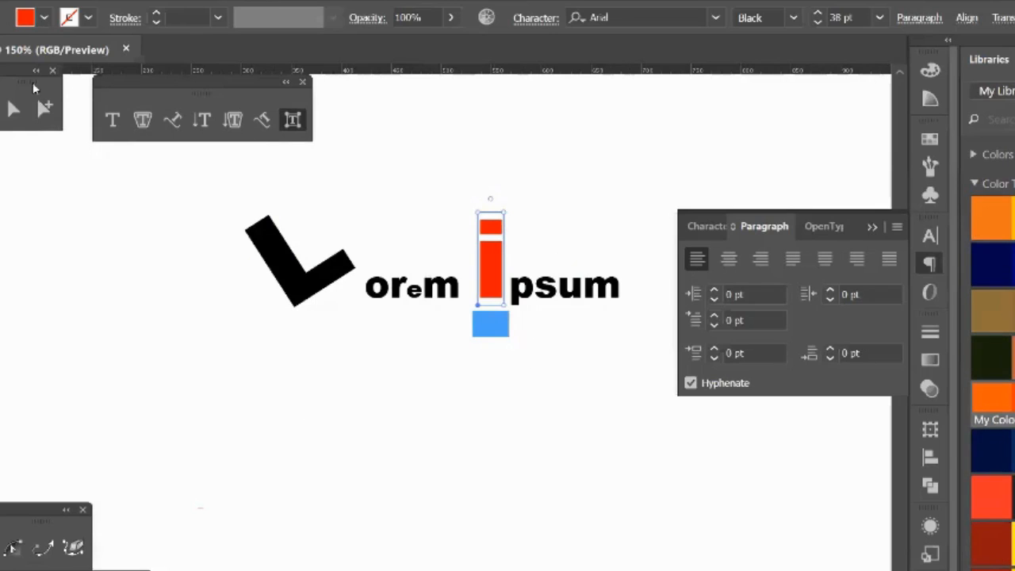
key(v)
click(205, 377)
Step: Delete the modified "Lorem ipsum" text and fit the empty artboard in the window
key(space)
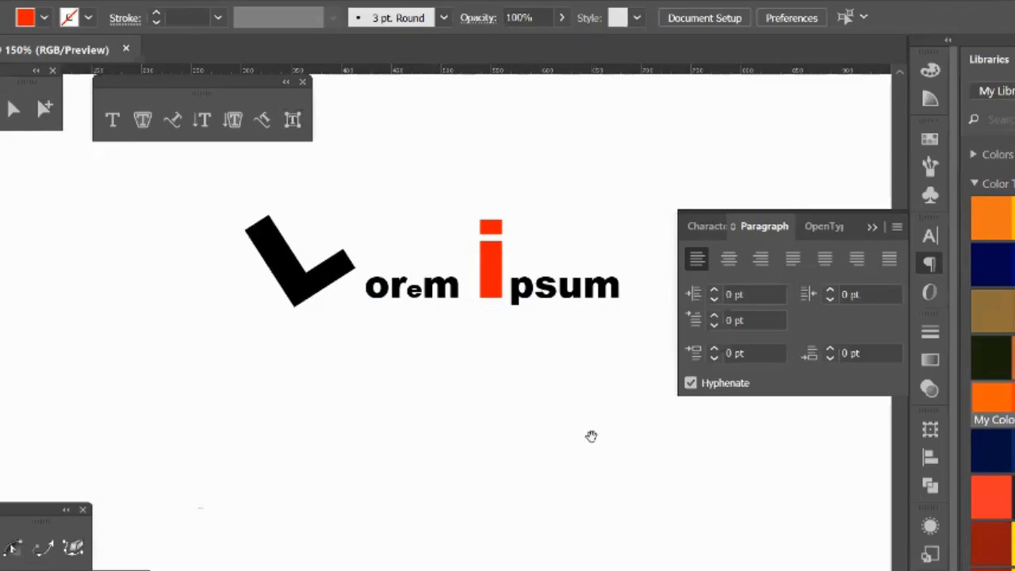
drag(592, 437, 523, 458)
click(460, 319)
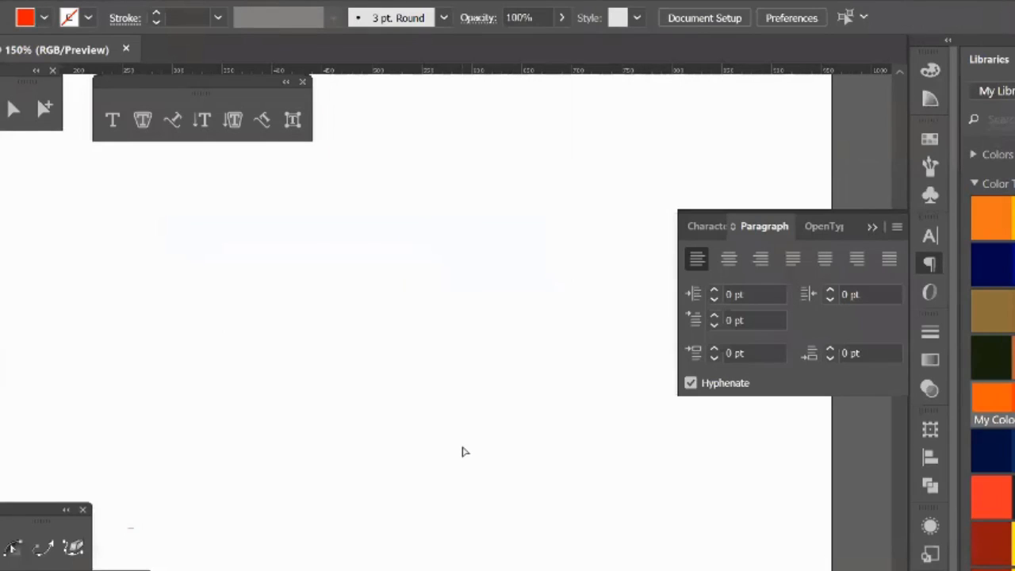
key(ctrl+0)
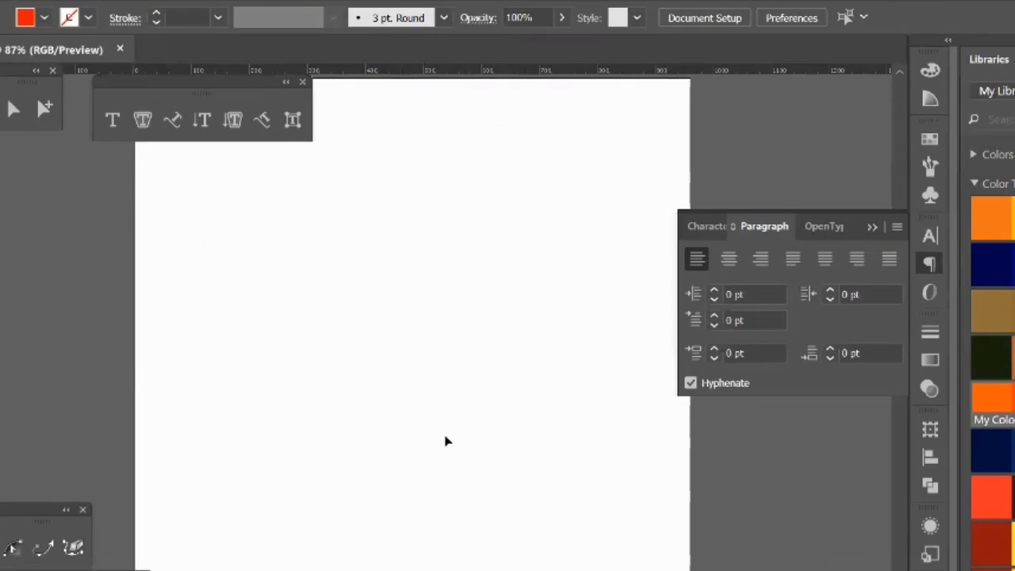
Step: Put away the Paragraph and Character panels and move the floating type tools mostly off the artboard
click(871, 229)
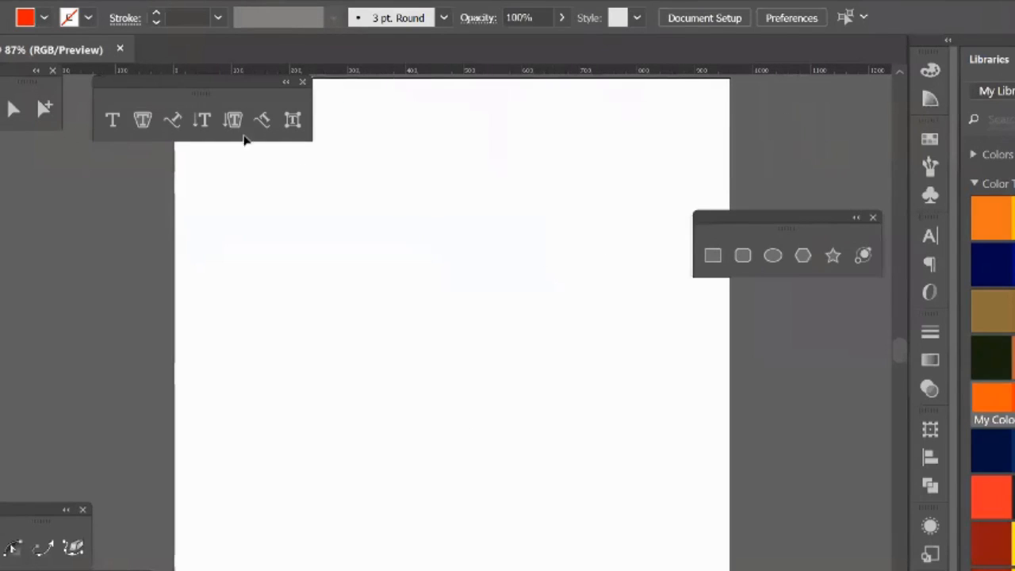
drag(211, 92, 112, 147)
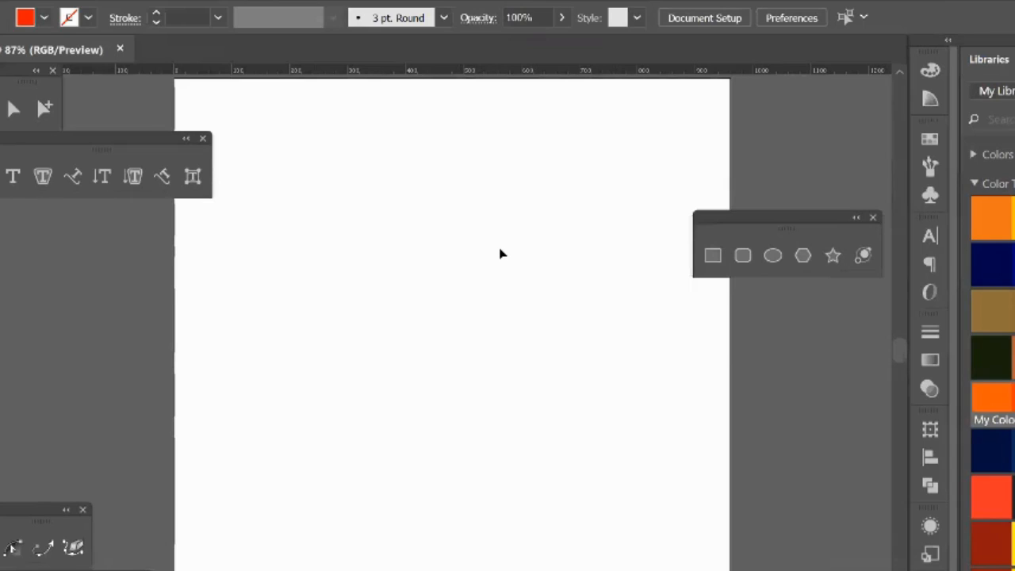
click(924, 241)
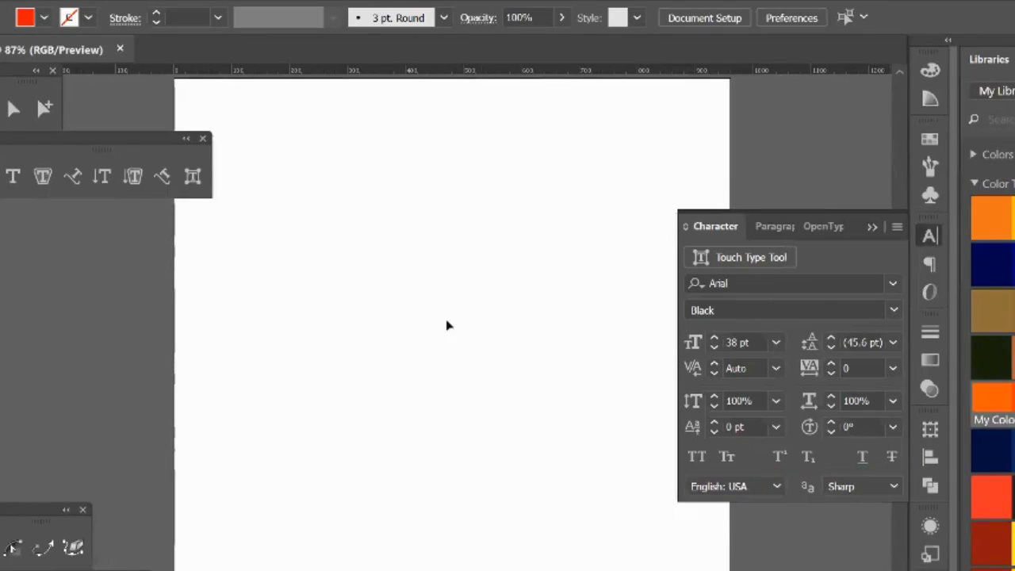
key(ctrl+t)
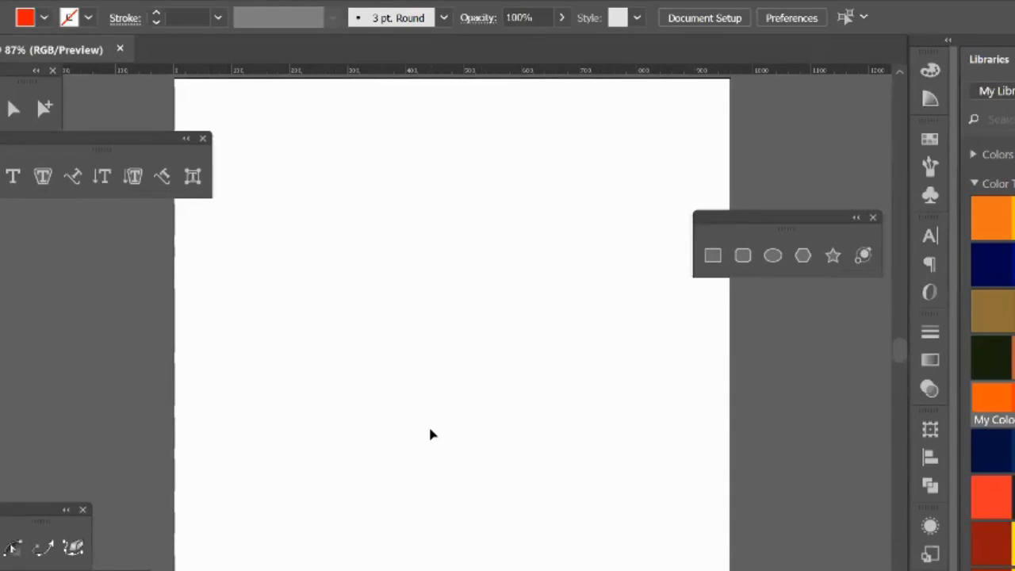
Step: Add the point text "Lorem ipsum" in the upper part of the artboard and move it slightly as an object
click(12, 176)
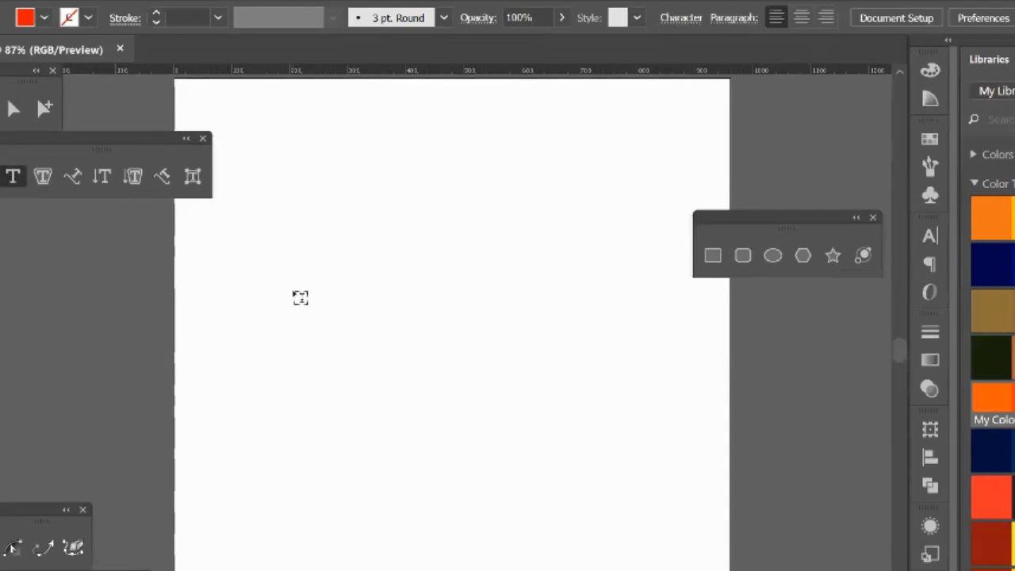
click(300, 297)
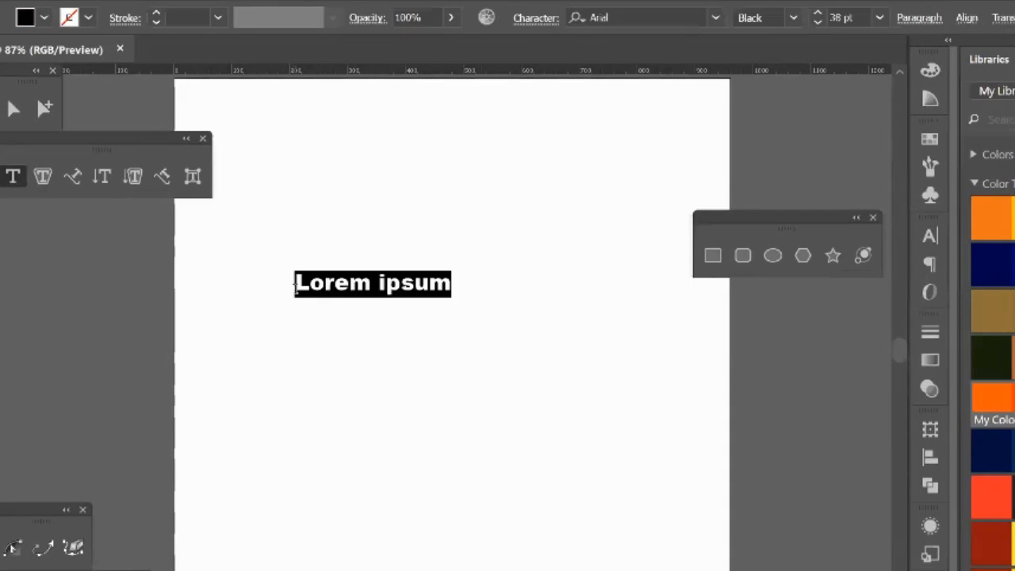
key(Escape)
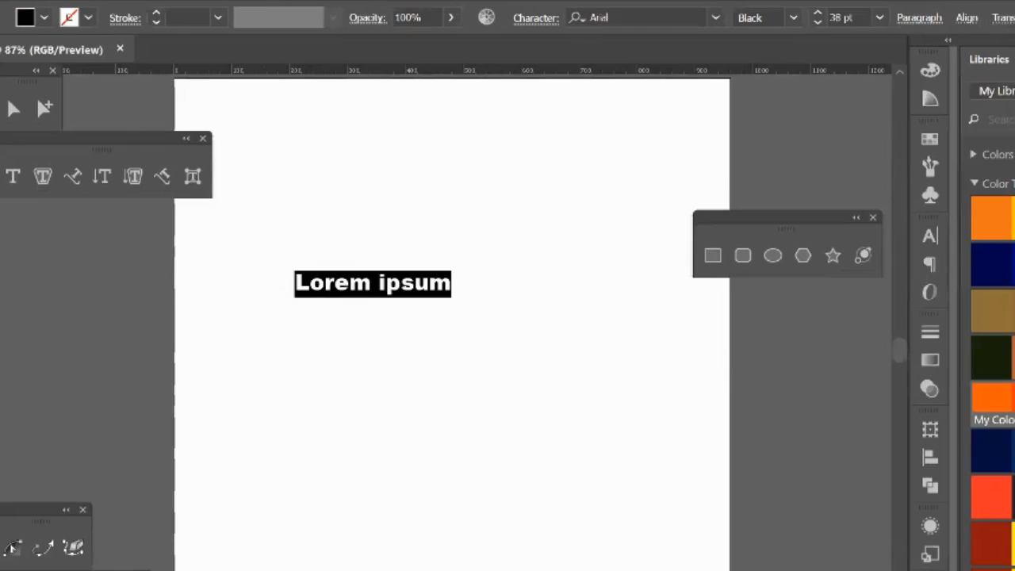
double_click(328, 287)
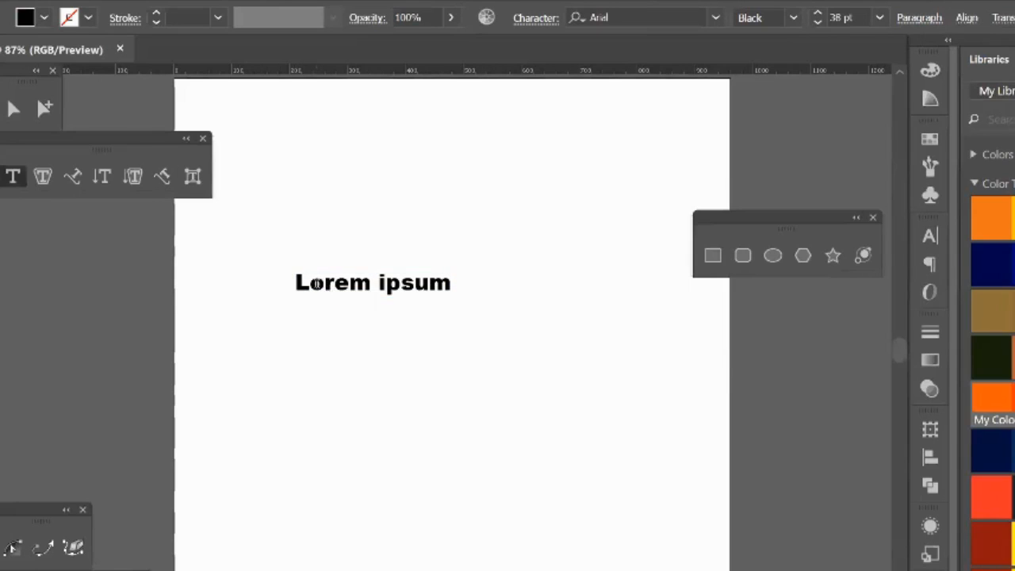
drag(311, 284, 403, 284)
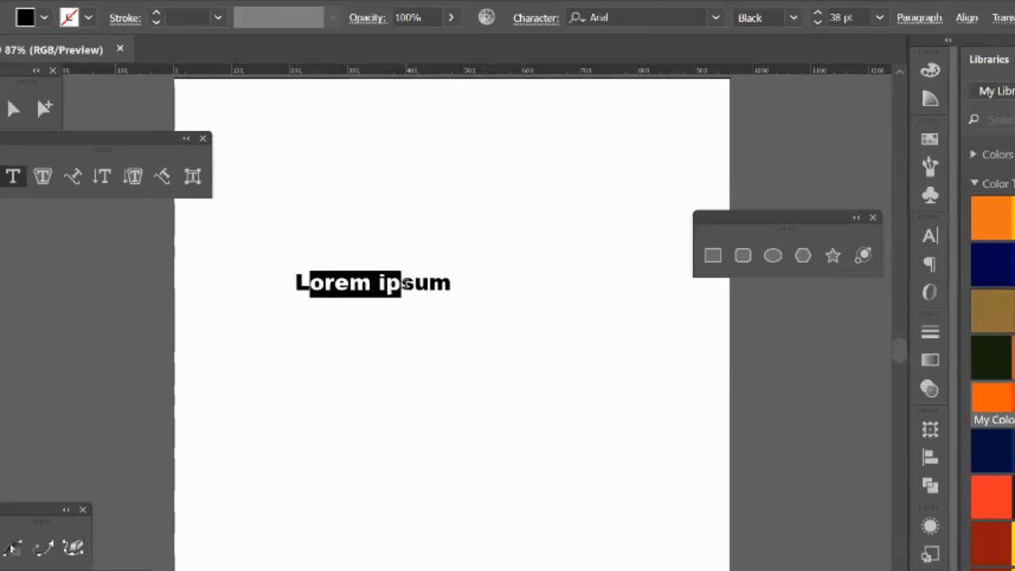
key(Escape)
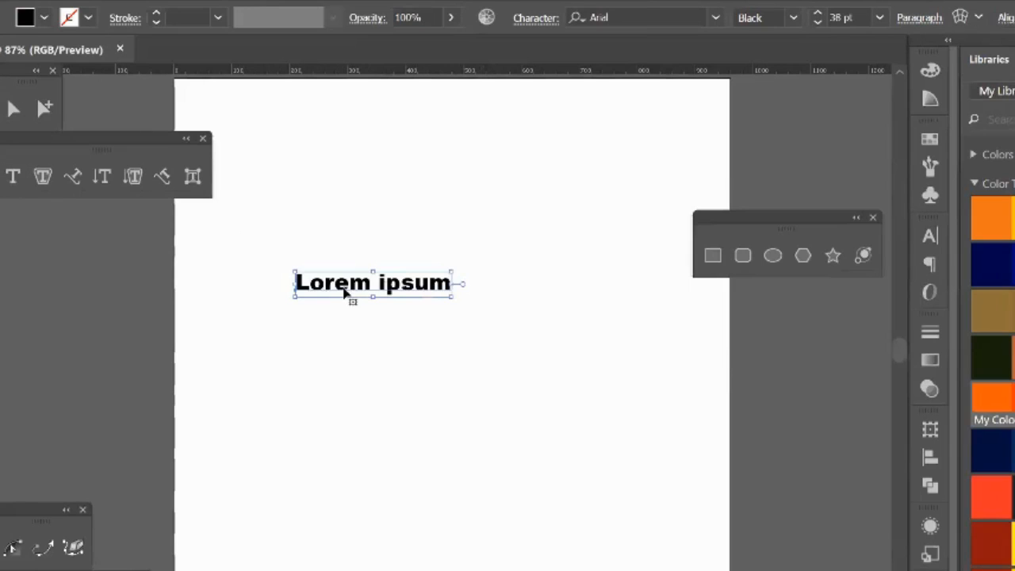
drag(343, 292, 358, 293)
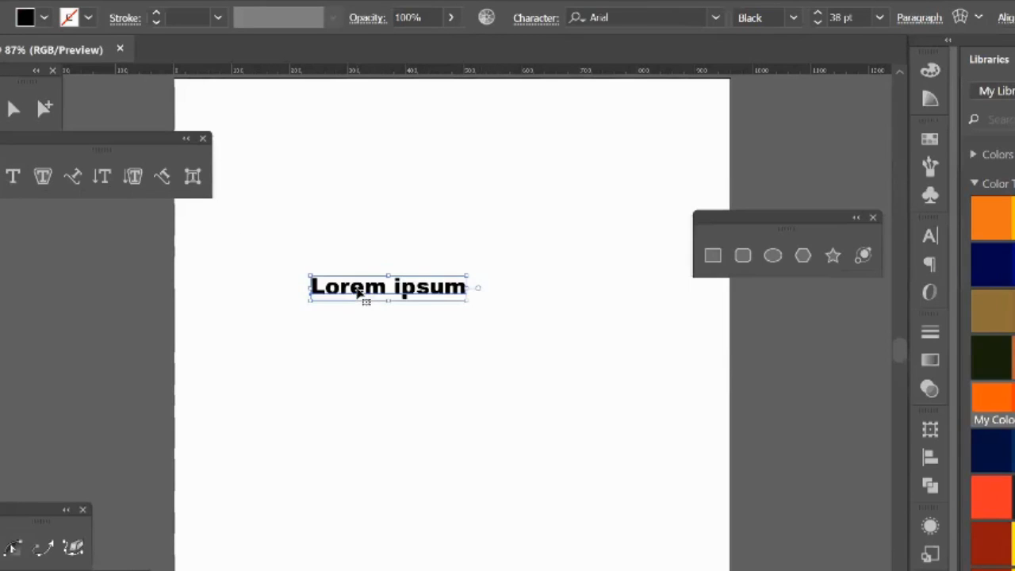
Step: Convert the "Lorem ipsum" text to outlines, then scale it up and reposition it within the artboard
right_click(359, 292)
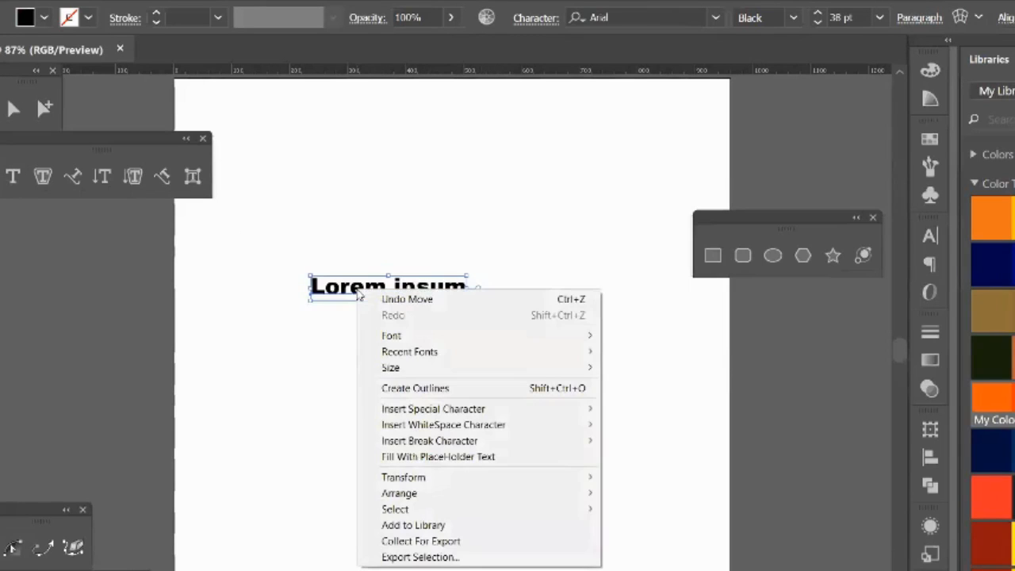
click(511, 397)
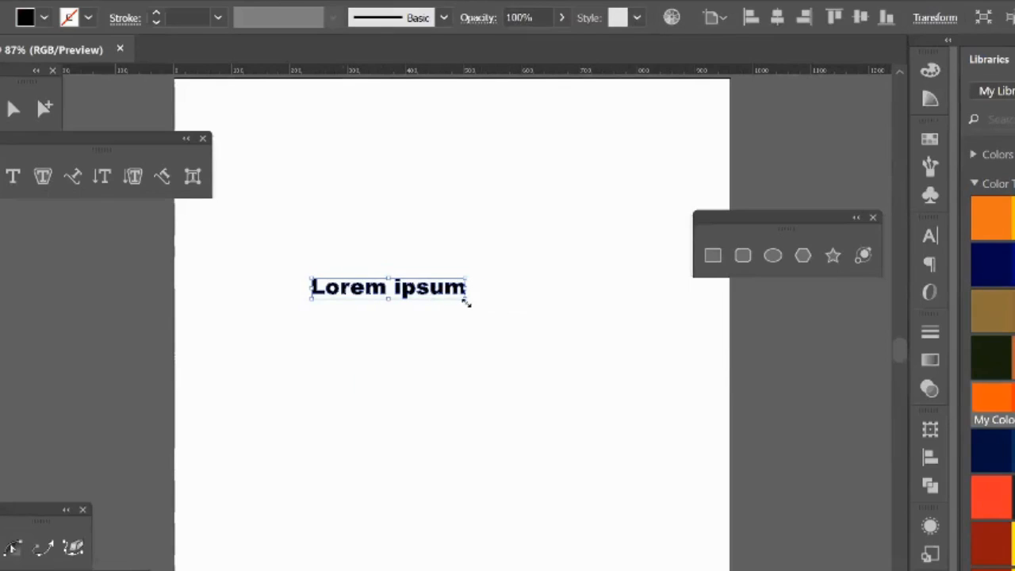
drag(466, 299, 594, 414)
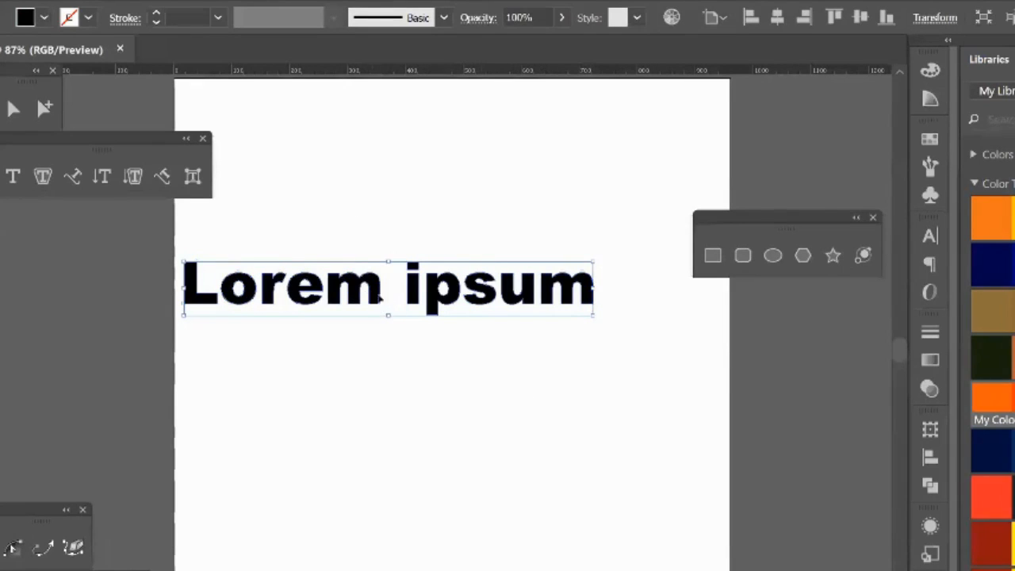
drag(388, 300, 422, 333)
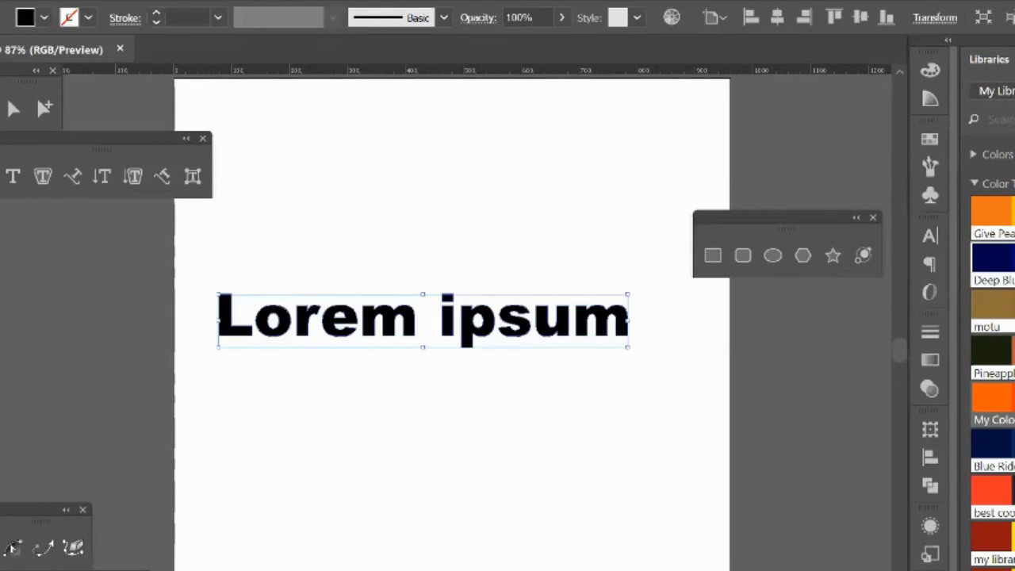
Step: Fill the outlined text with blue and then with red from the saved color themes
click(1013, 258)
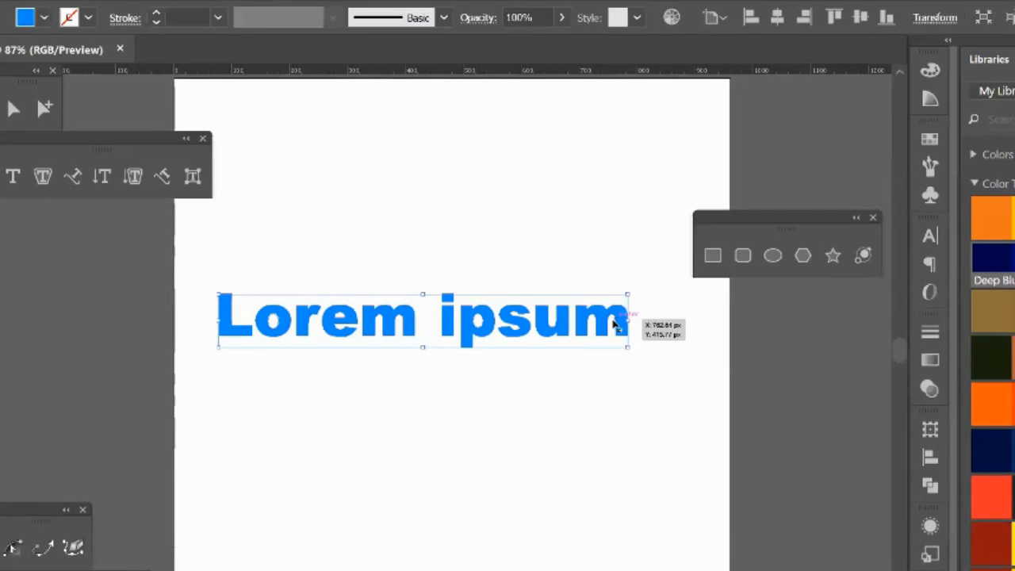
click(992, 495)
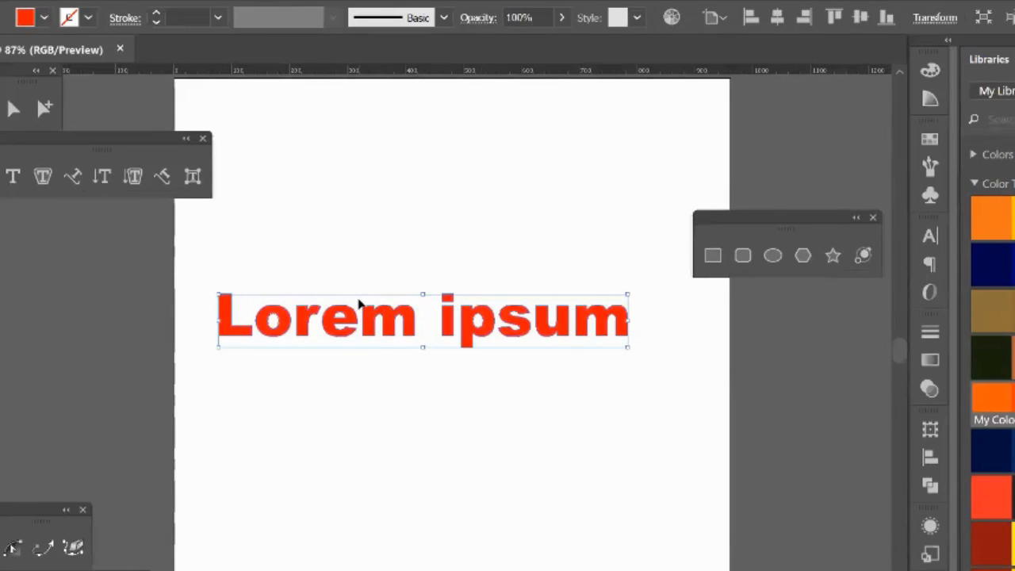
click(443, 291)
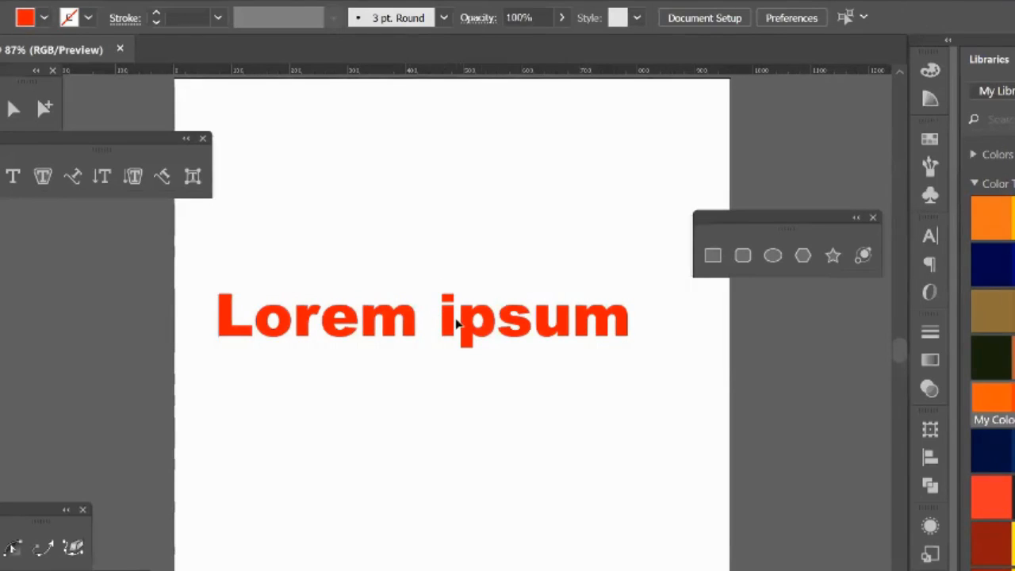
click(454, 321)
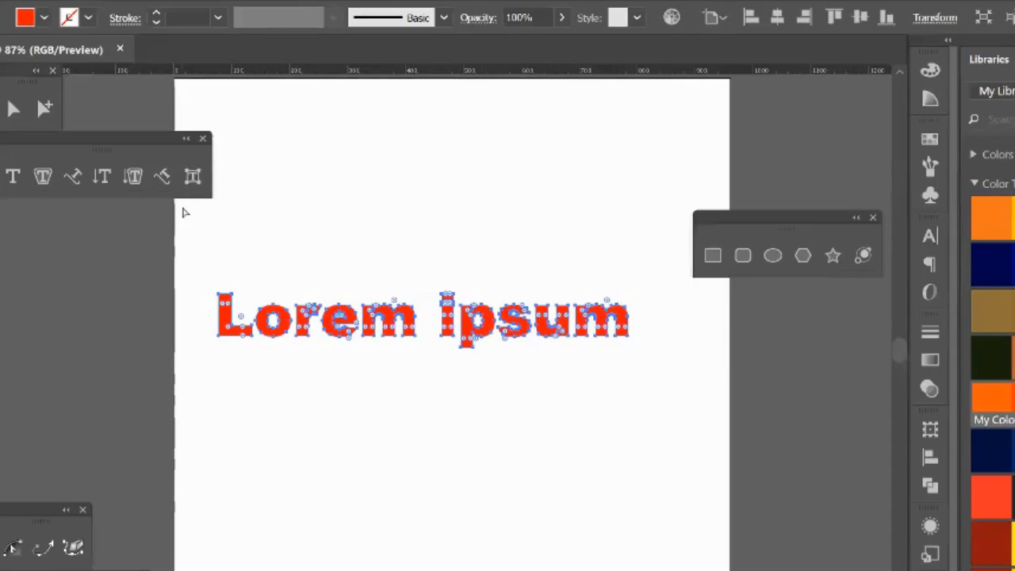
Step: Undo the recoloring, scaling and outline conversion of "Lorem ipsum" to get back to the editable text
key(ctrl+z)
key(ctrl+z)
key(ctrl+z)
key(ctrl+z)
key(ctrl+z)
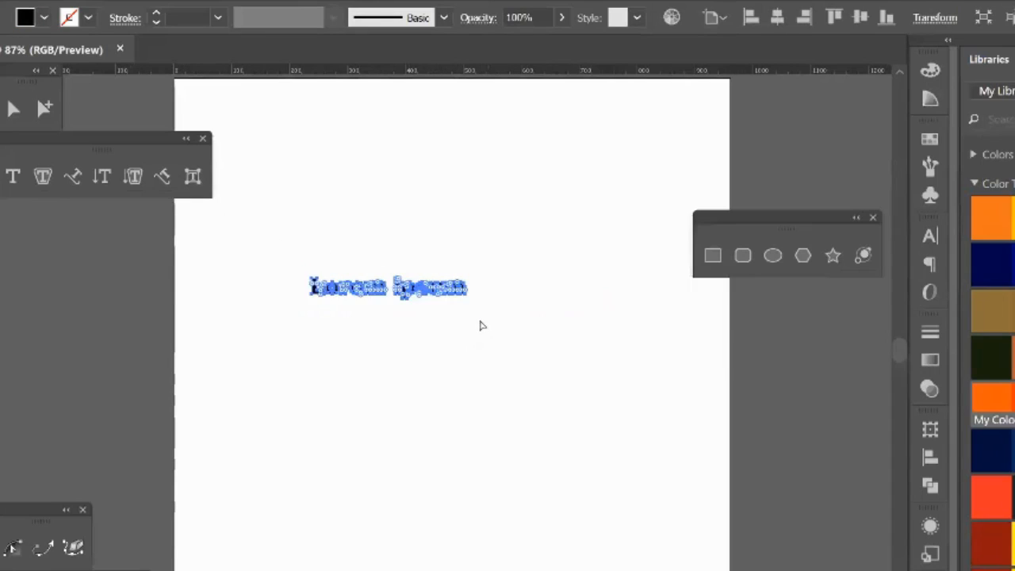
click(408, 300)
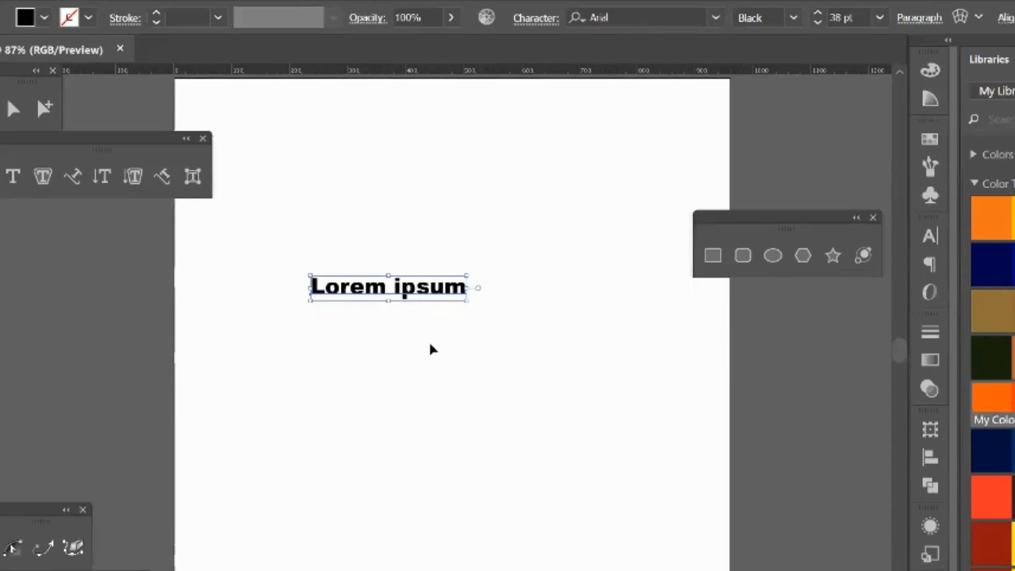
Step: Move the floating type tools up beside the selection tools, keeping the "Lorem ipsum" text selected
click(431, 344)
click(418, 296)
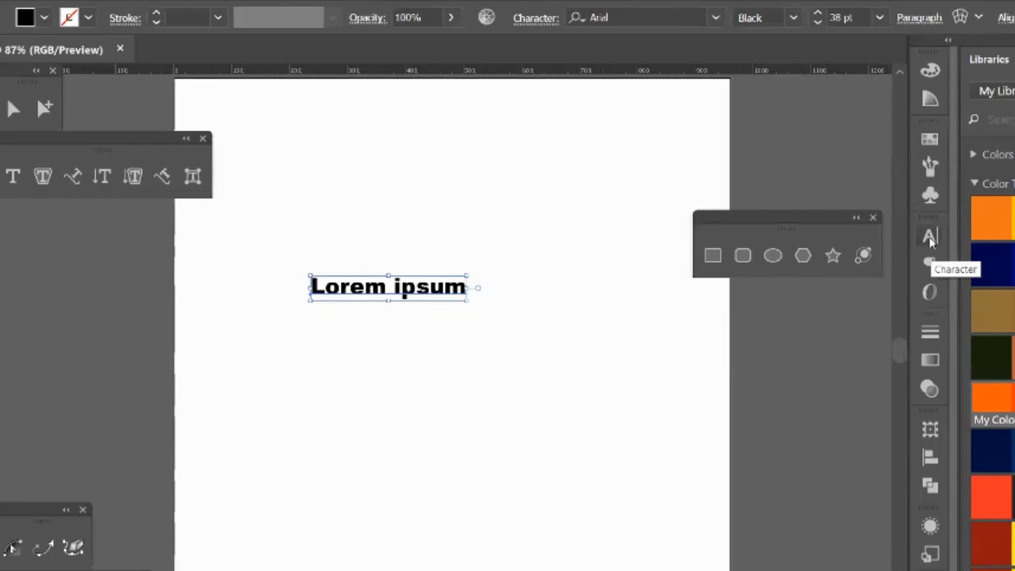
click(380, 198)
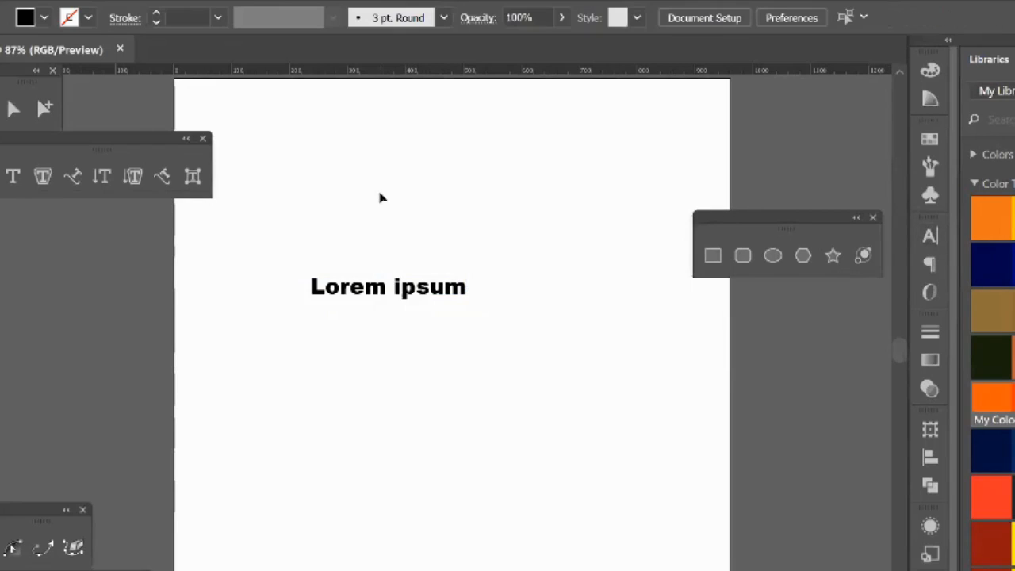
click(376, 289)
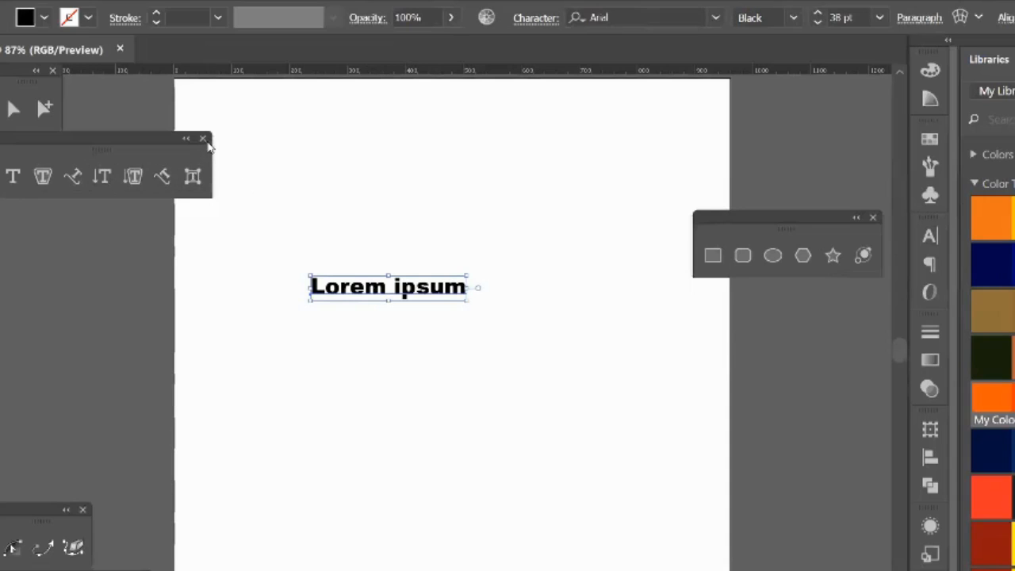
drag(157, 132, 209, 78)
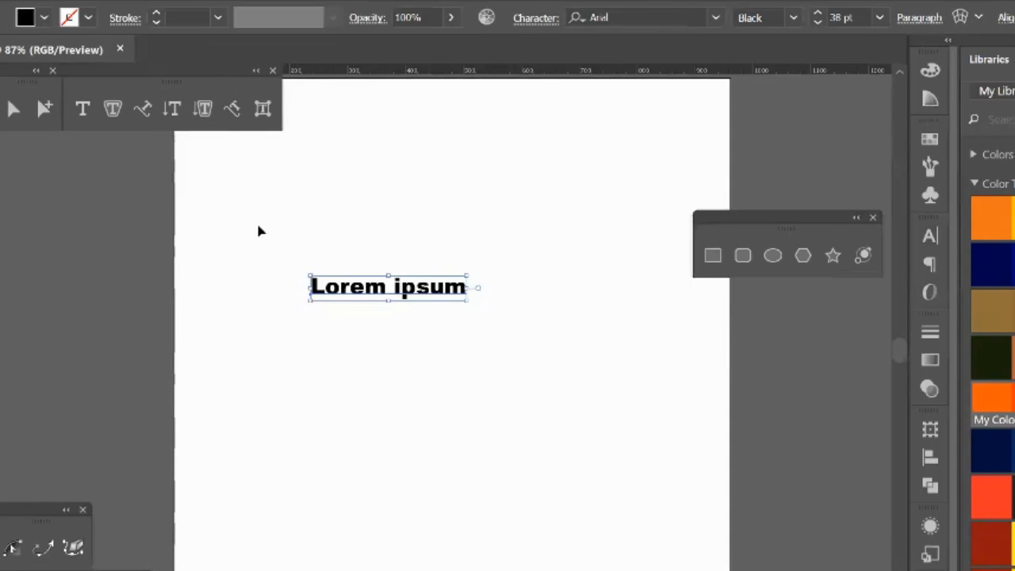
Step: Convert the "Lorem ipsum" text to outlines and enlarge it beyond both side edges of the artboard
right_click(435, 293)
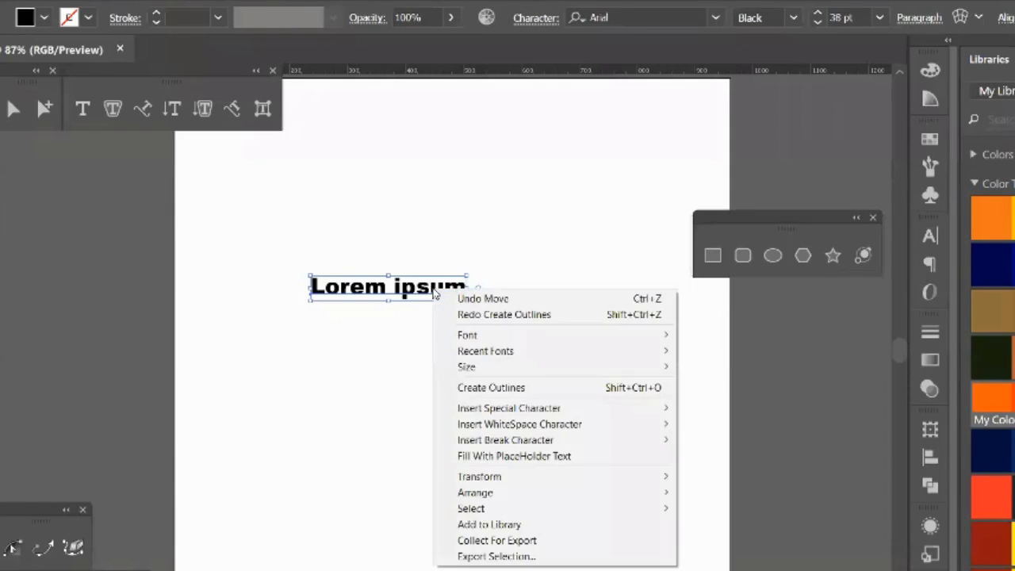
click(378, 231)
click(403, 290)
right_click(402, 292)
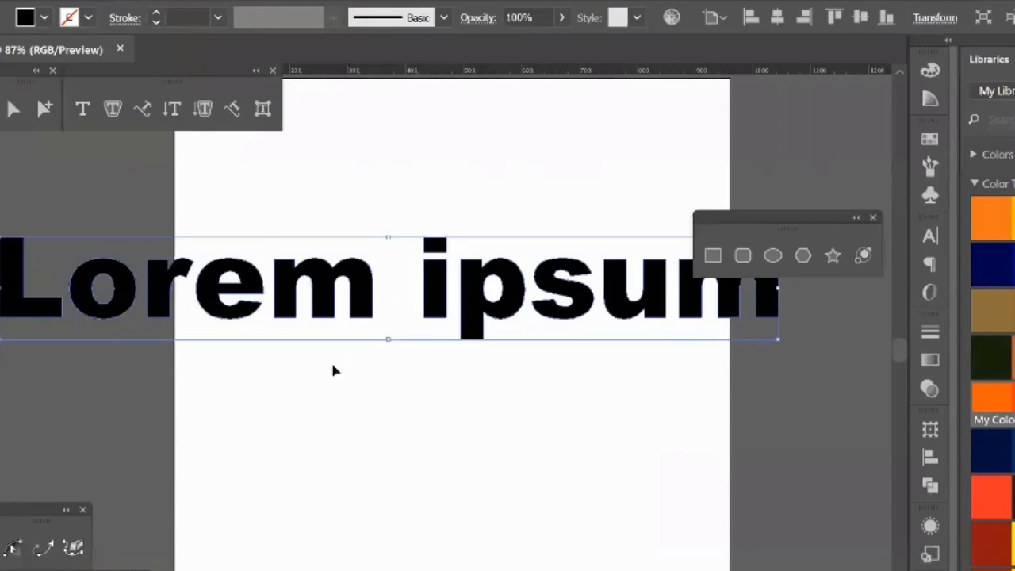
Step: Examine the curved edge of the outlined letter "m" at very high magnification, then fit the artboard in the window
scroll(562, 419, left, 5)
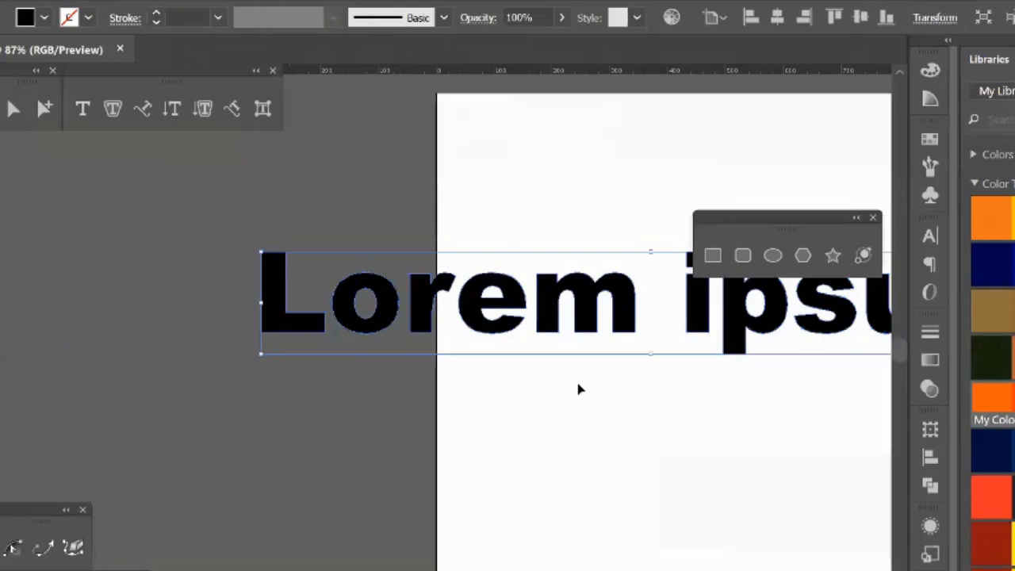
key(z)
drag(503, 241, 687, 392)
drag(422, 152, 665, 349)
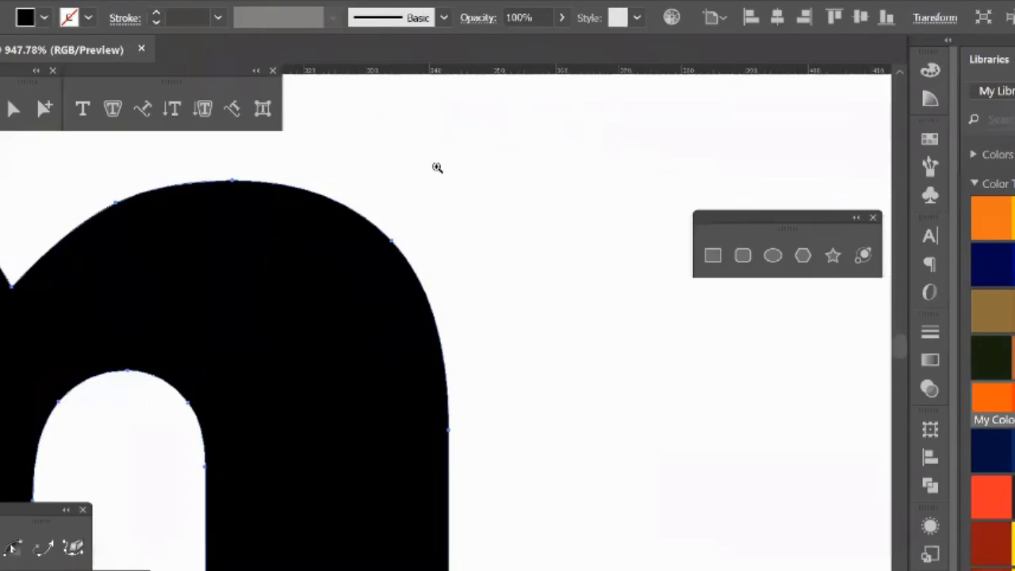
drag(386, 205, 554, 469)
drag(360, 272, 211, 460)
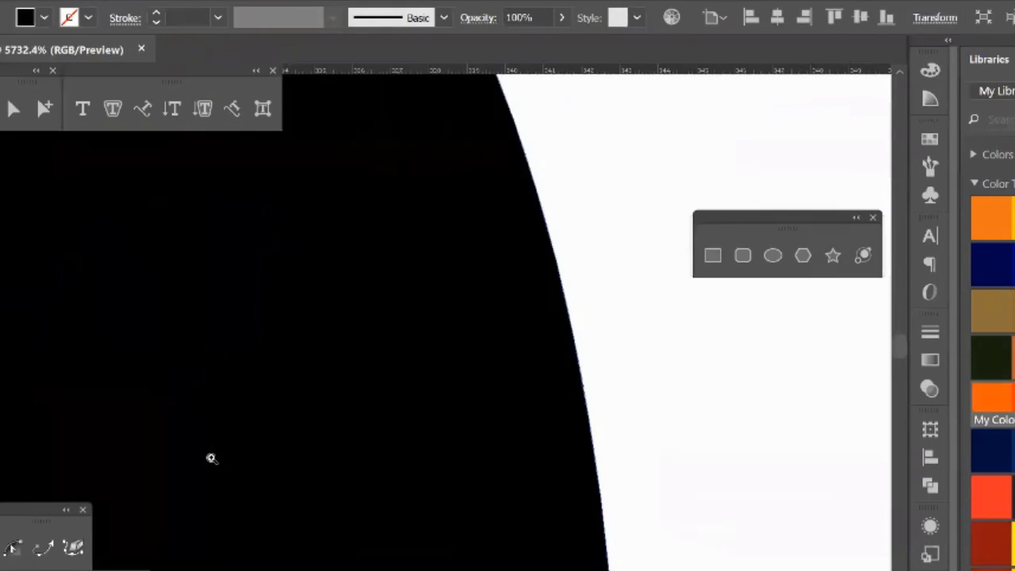
key(ctrl+0)
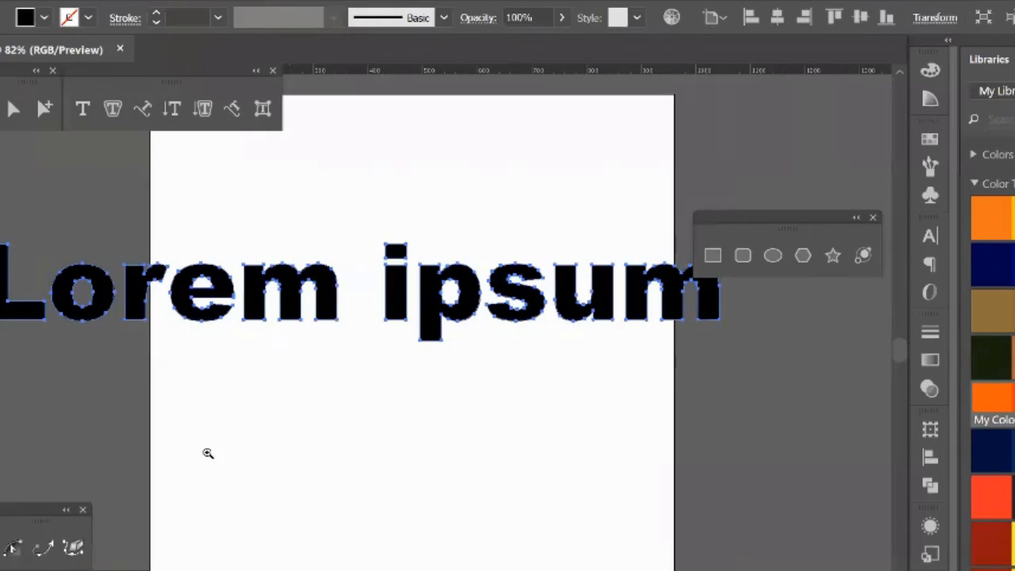
key(v)
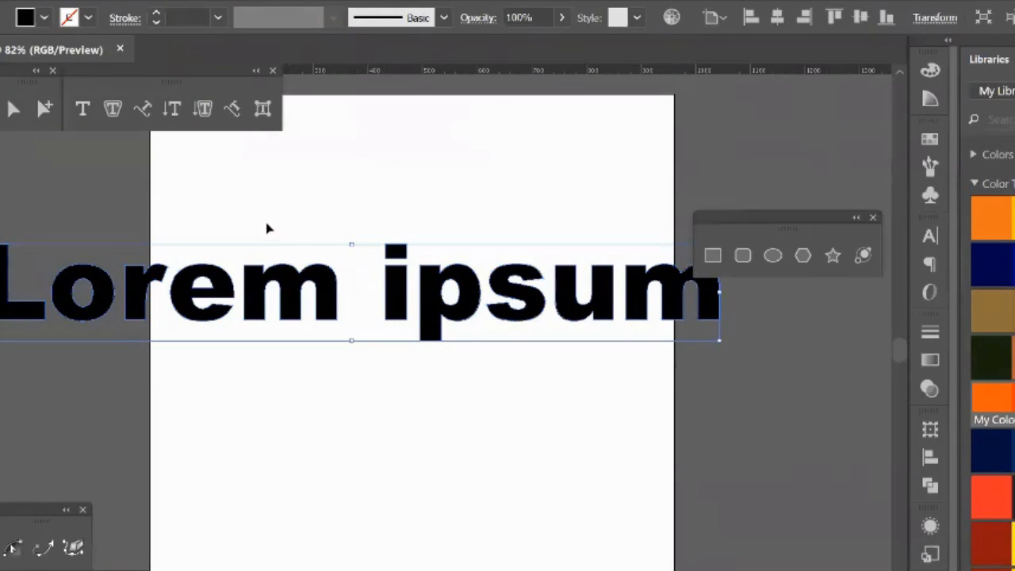
Step: Scale down the outlined "Lorem ipsum" text and delete it from the artboard
drag(720, 344, 476, 306)
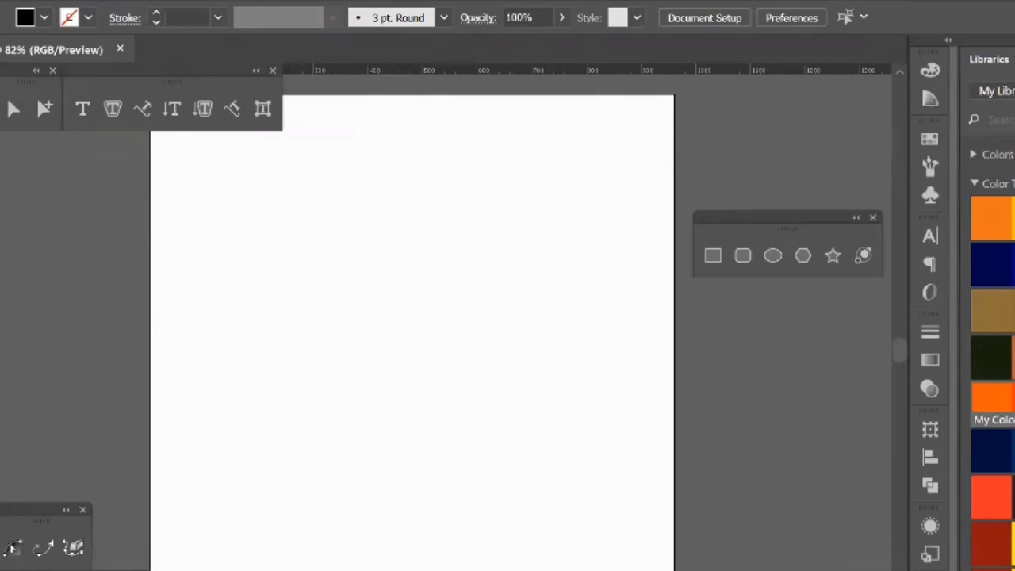
Step: Detach the line segment tool group as a floating panel and place it just below the type tools
click(1, 119)
click(170, 168)
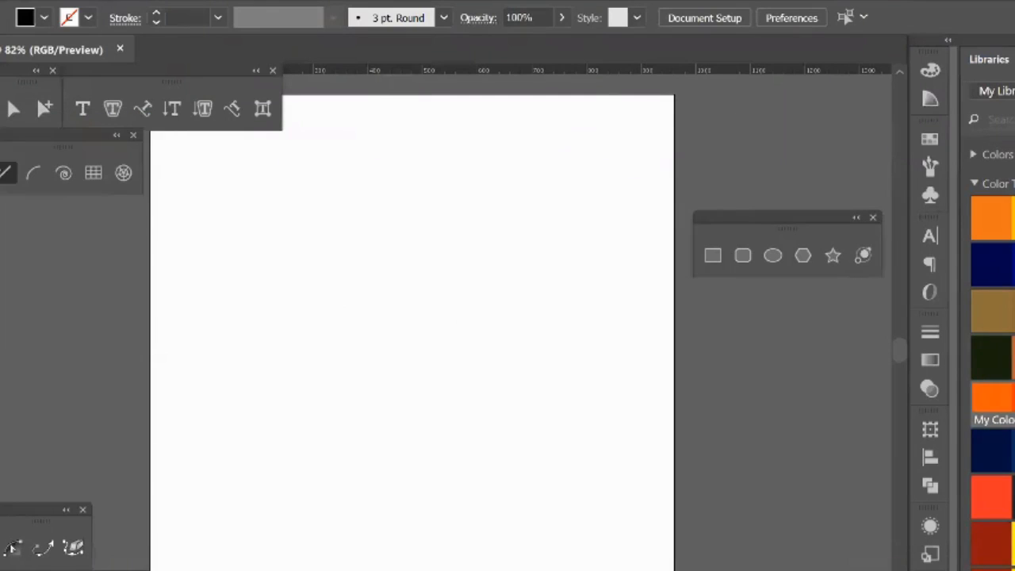
drag(20, 145, 32, 167)
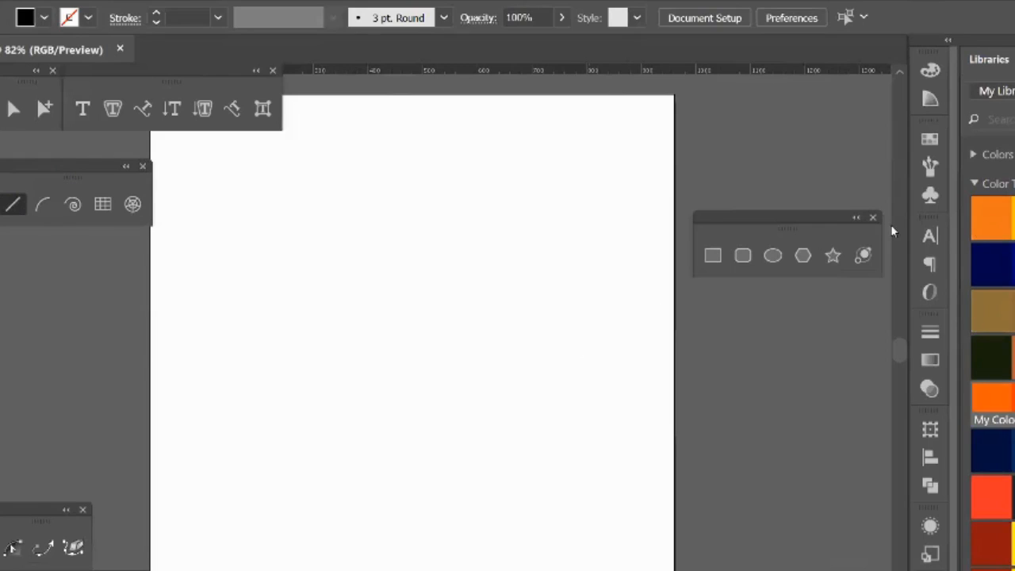
drag(13, 208, 39, 196)
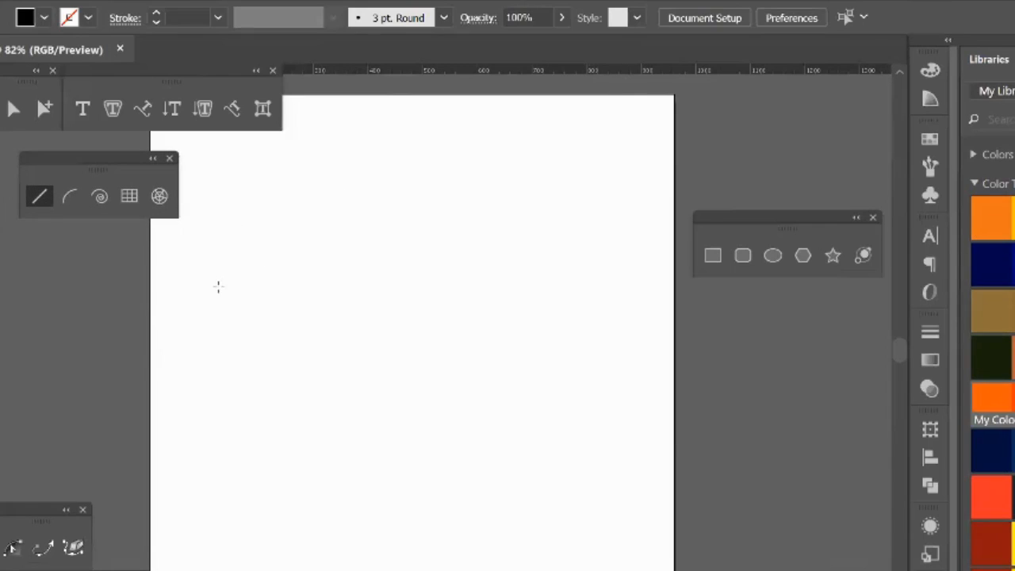
Step: Draw a horizontal straight line across the artboard with the Line Segment tool and open the color controls for it
drag(220, 285, 492, 288)
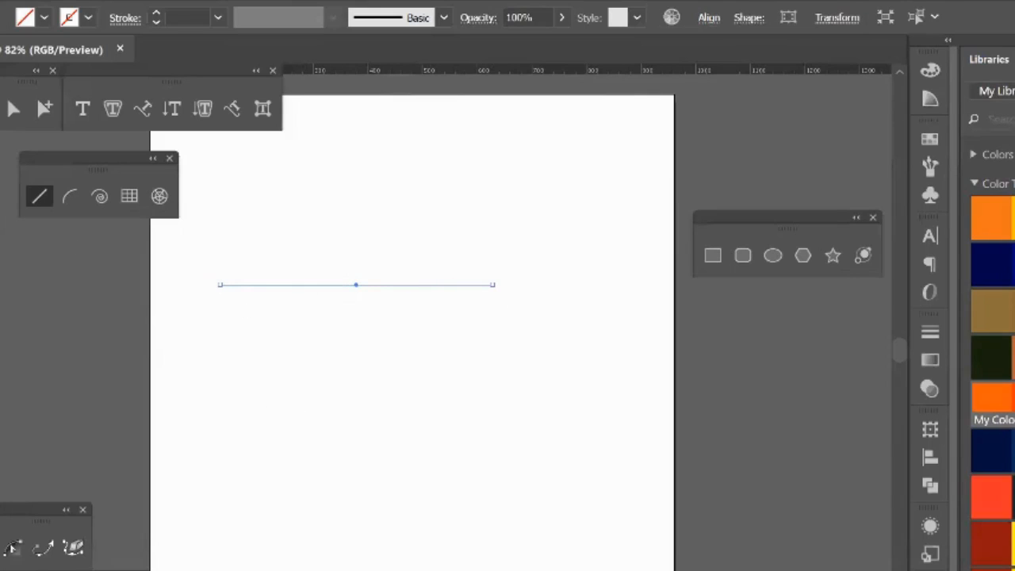
key(v)
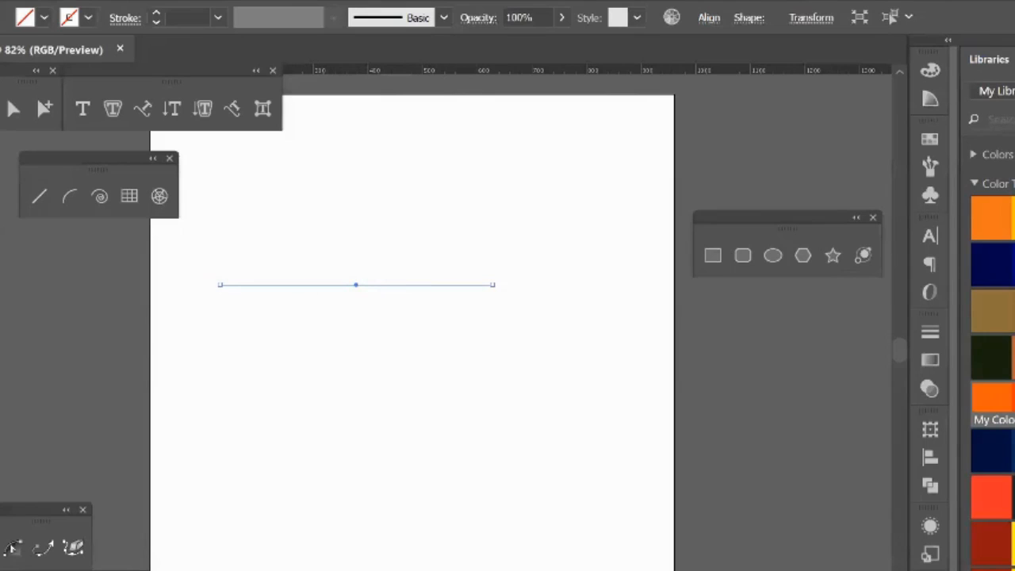
key(F6)
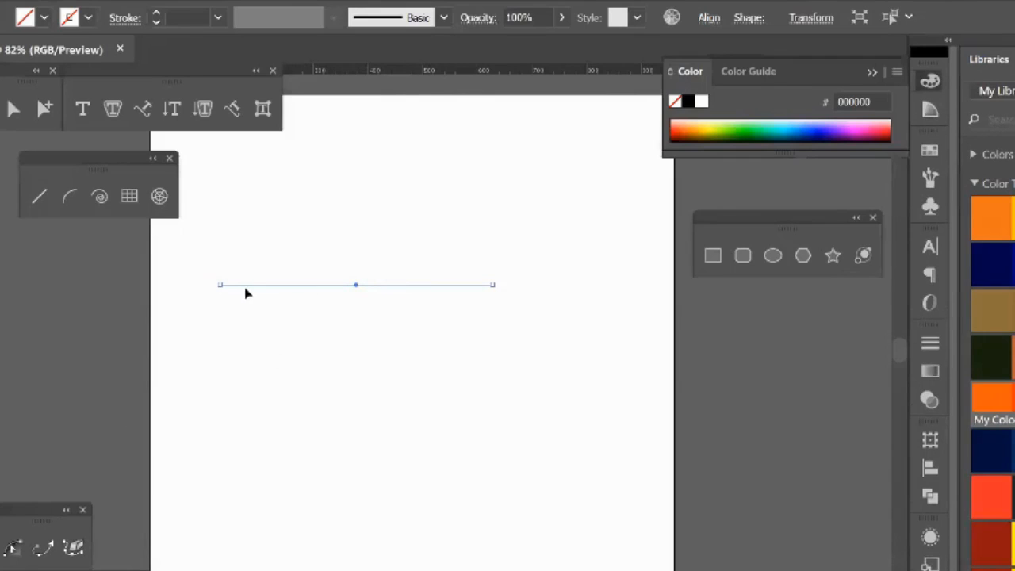
Step: Give the horizontal line a black stroke with a weight of 20 pt
click(688, 102)
drag(156, 17, 156, 17)
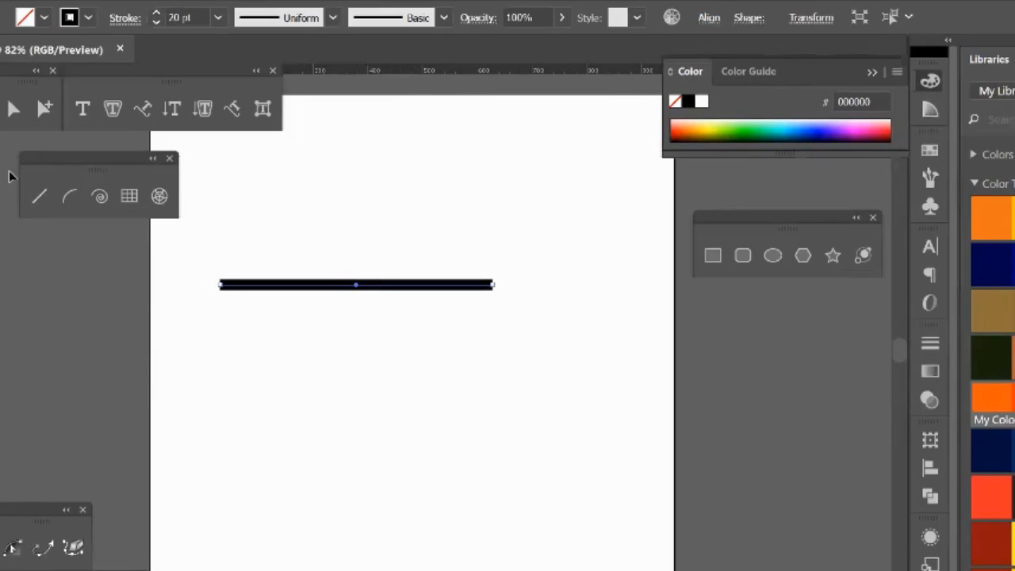
Step: Draw nine more straight lines at various angles across the artboard with the Line Segment tool
click(40, 196)
drag(220, 507, 601, 395)
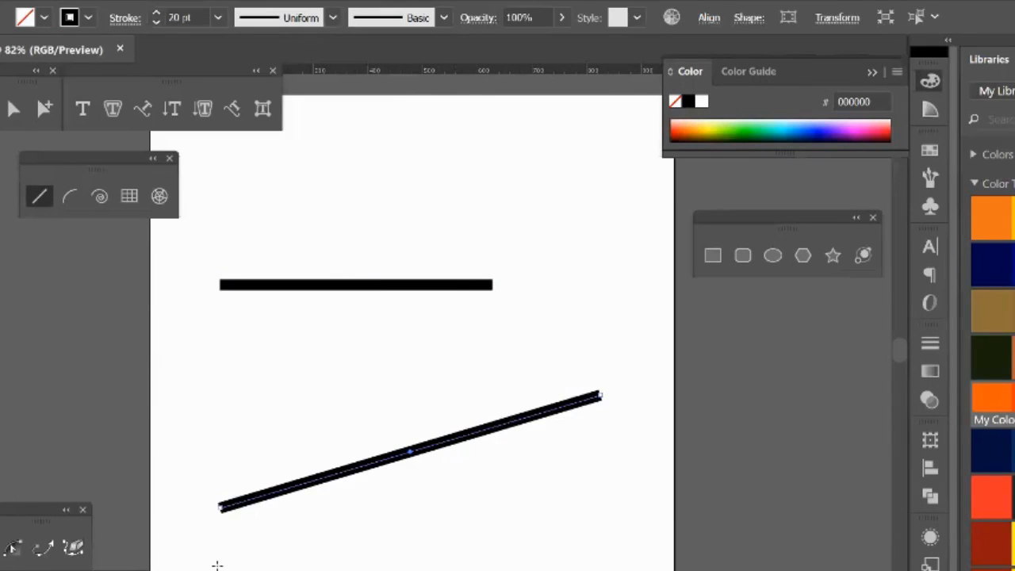
drag(261, 355, 422, 426)
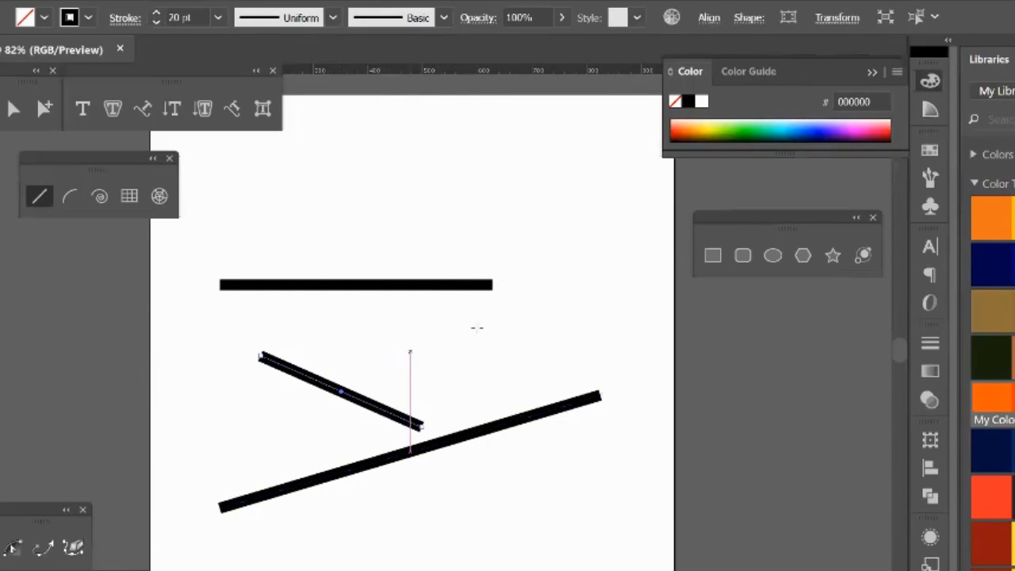
drag(410, 351, 626, 232)
mouse_move(539, 217)
mouse_down()
mouse_move(341, 173)
mouse_move(379, 149)
mouse_up()
drag(296, 167, 246, 298)
drag(171, 300, 310, 425)
drag(385, 476, 687, 367)
mouse_move(639, 264)
mouse_down()
mouse_move(593, 516)
mouse_move(585, 514)
mouse_up()
drag(517, 520, 391, 570)
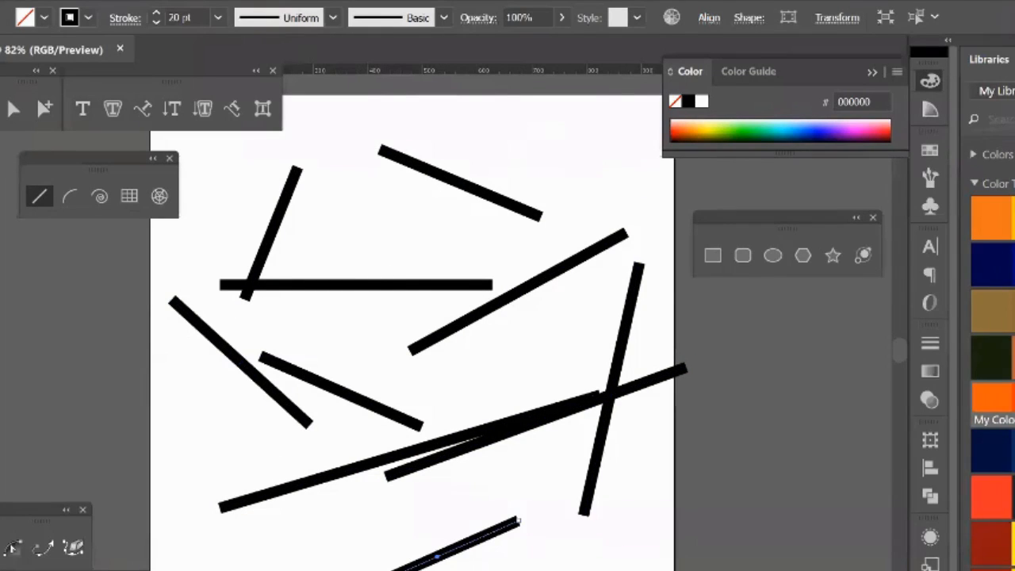
Step: Fill the lowest line with blue 0094FF, extend it with the Pen tool into a filled shape, and undo the last segment
click(1014, 258)
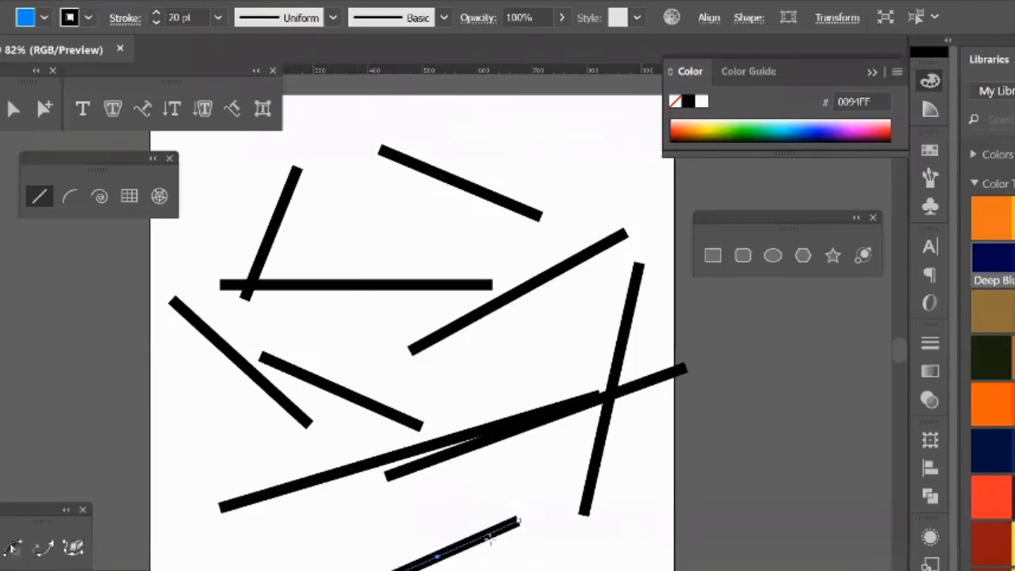
key(v)
key(p)
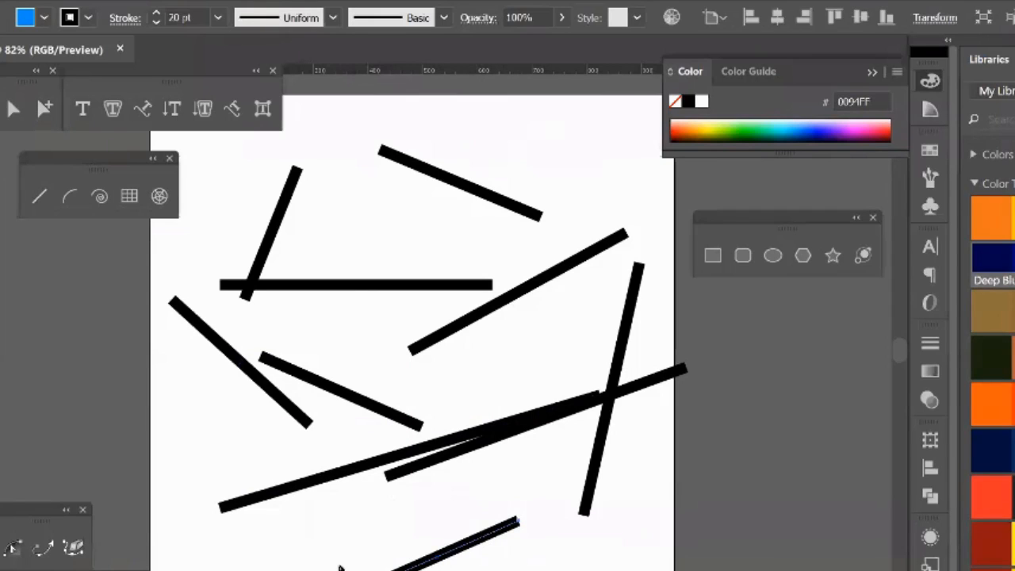
click(357, 570)
click(357, 505)
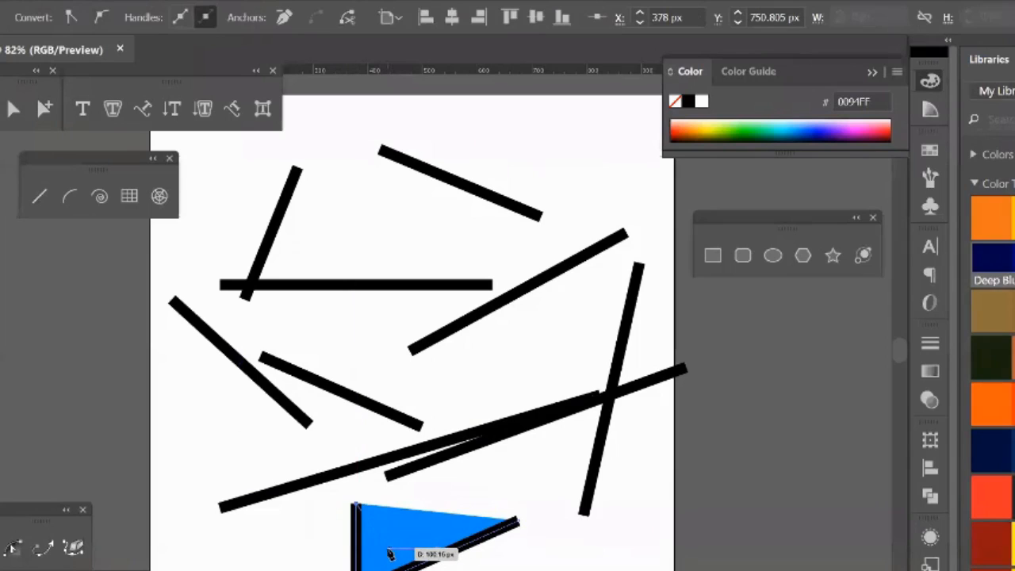
key(ctrl+z)
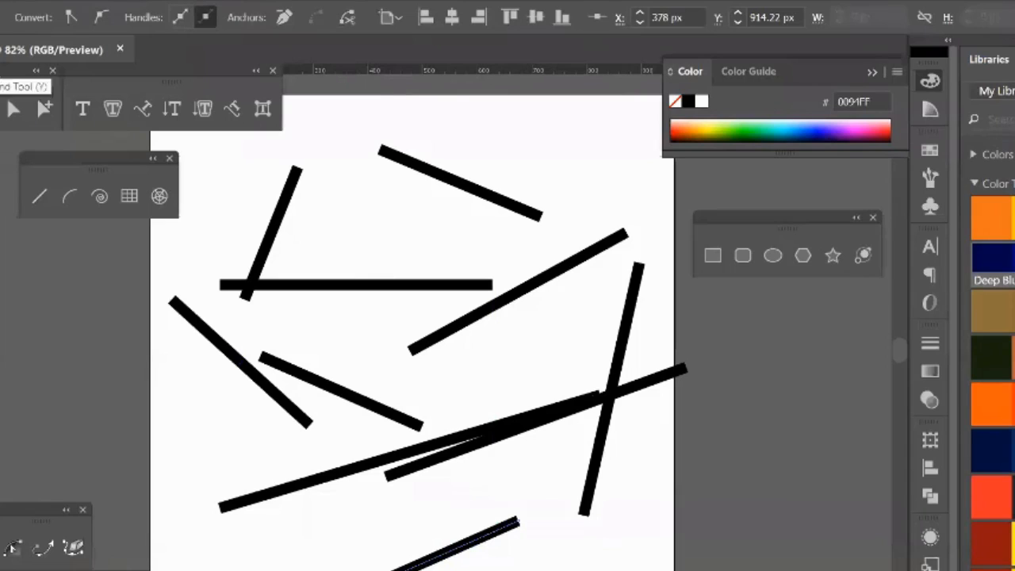
Step: Select all the lines on the artboard and delete them
click(44, 109)
drag(238, 180, 695, 547)
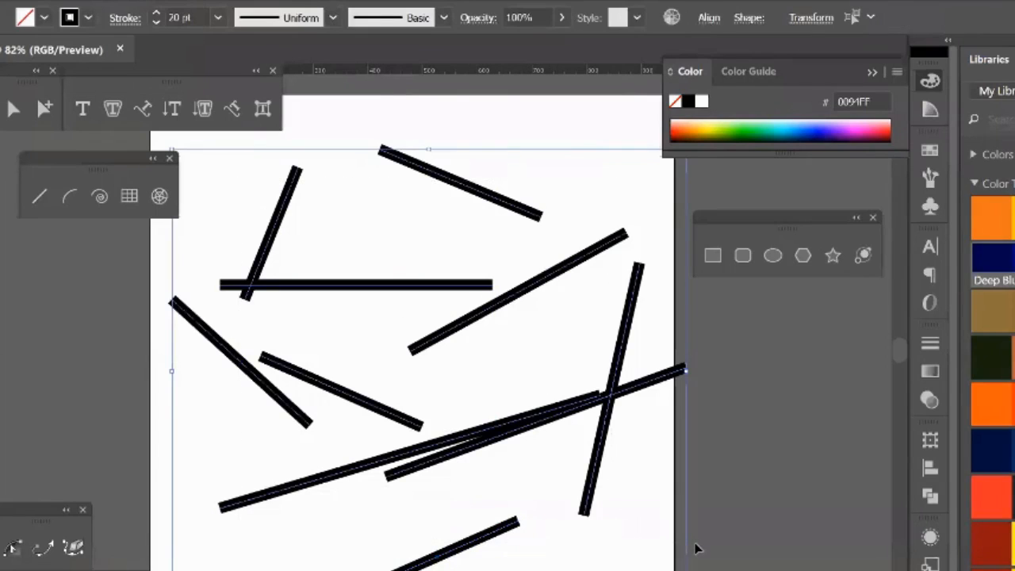
key(Delete)
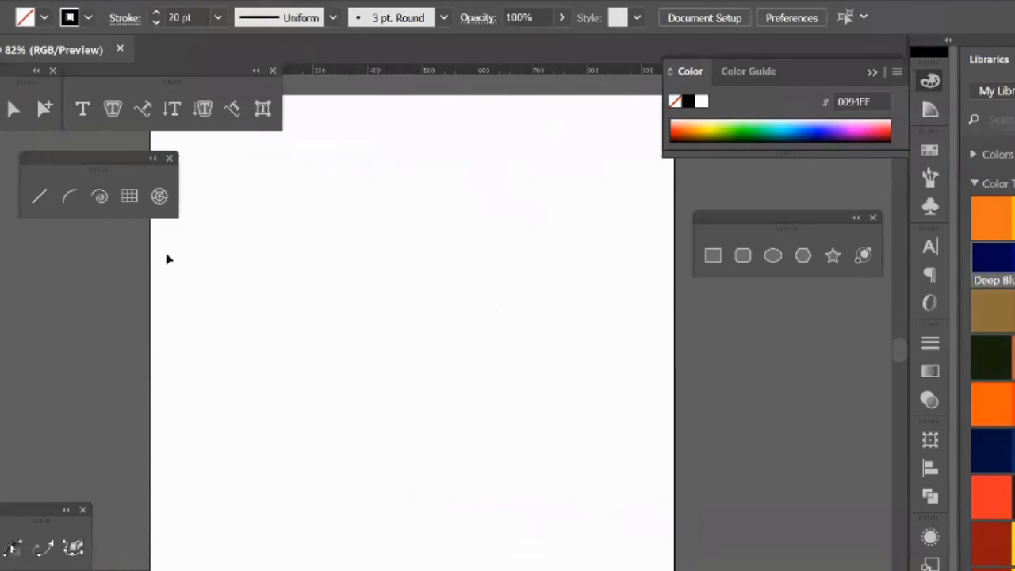
Step: Draw a quarter-circle-like arc with the Arc tool and move both end handles to make it bulge the opposite way
click(72, 195)
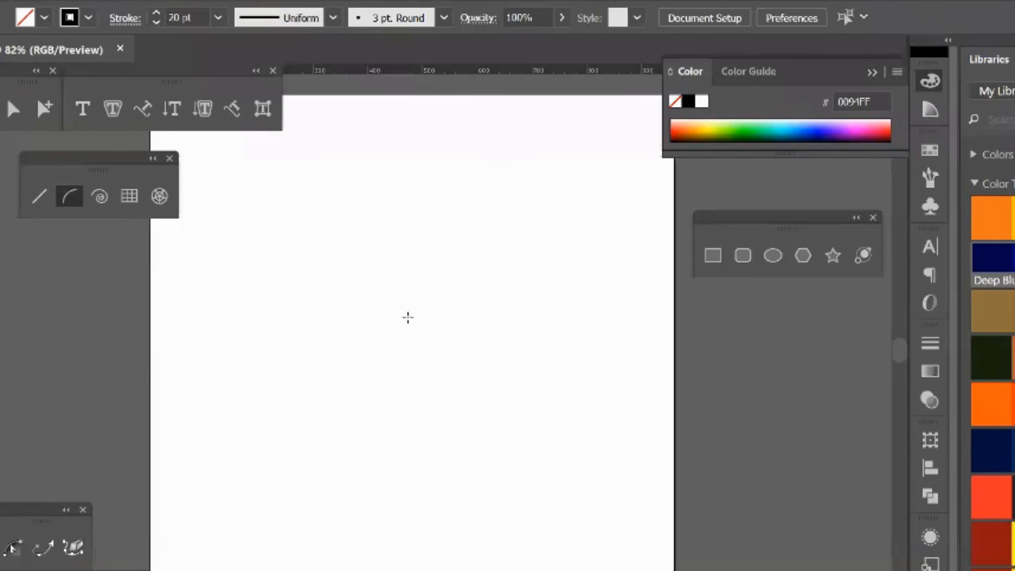
mouse_move(258, 450)
mouse_down()
mouse_move(373, 280)
mouse_move(423, 264)
mouse_up()
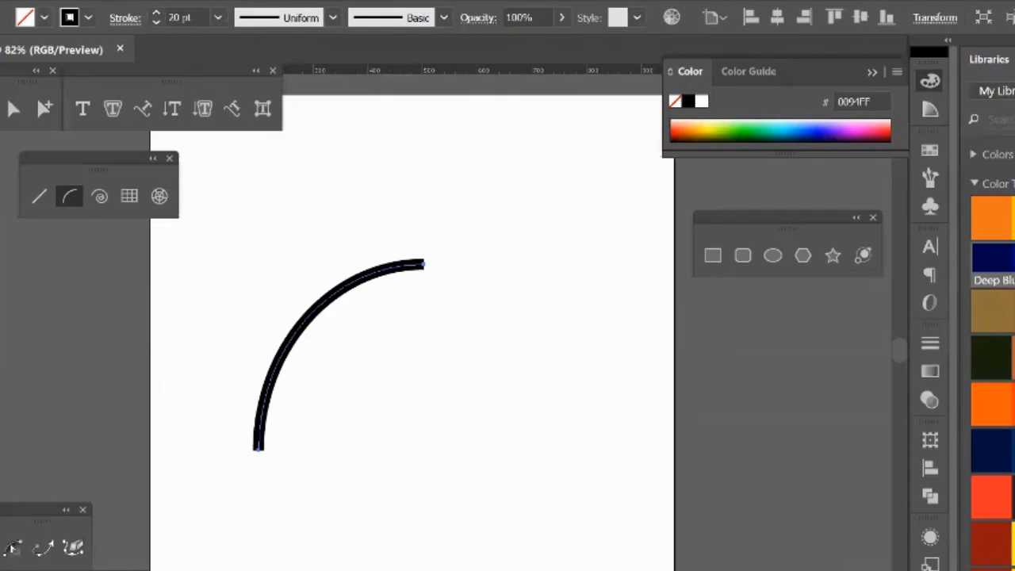
key(v)
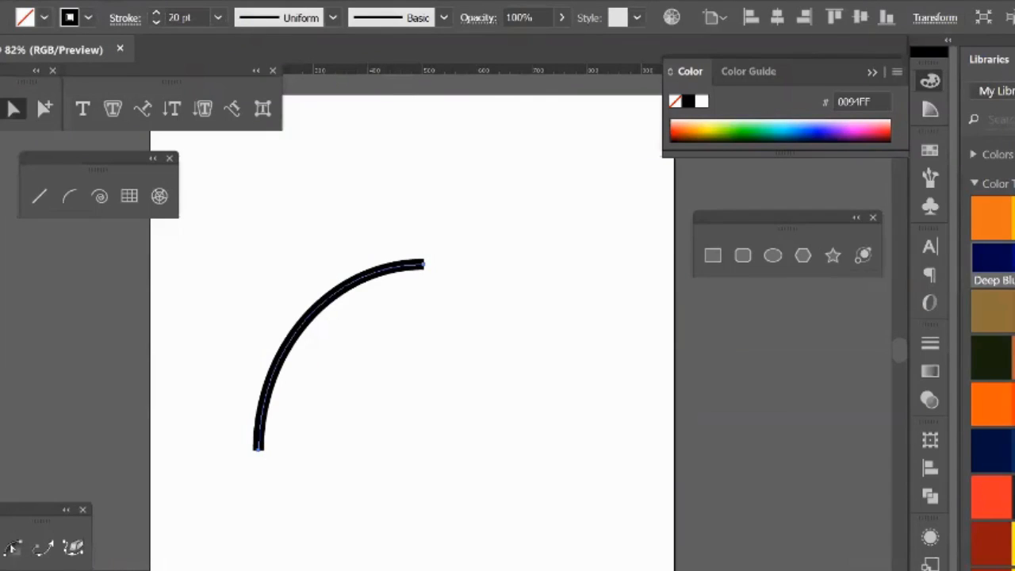
click(424, 264)
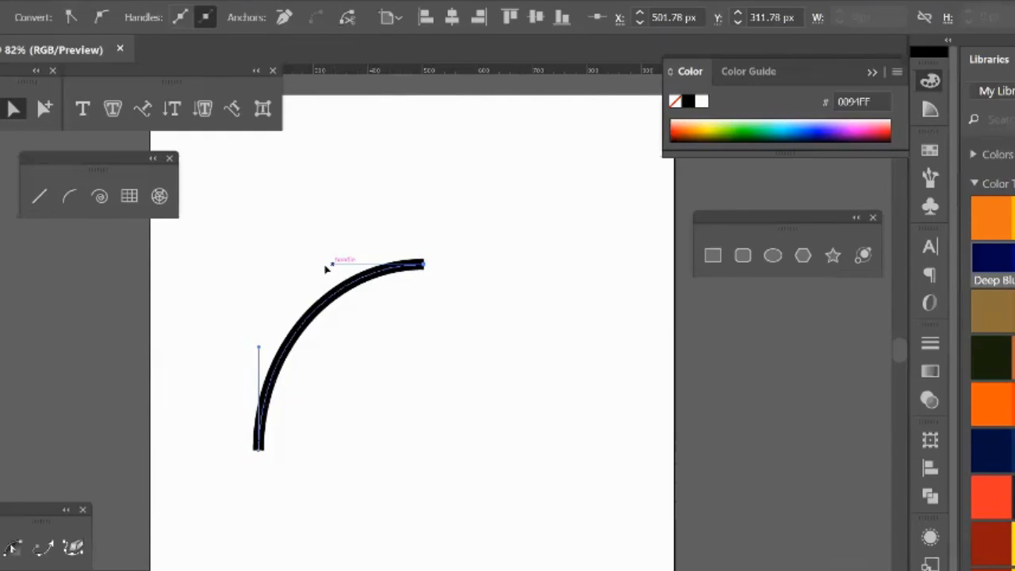
mouse_move(332, 265)
mouse_down()
mouse_move(225, 255)
mouse_move(425, 385)
mouse_move(304, 263)
mouse_move(399, 347)
mouse_up()
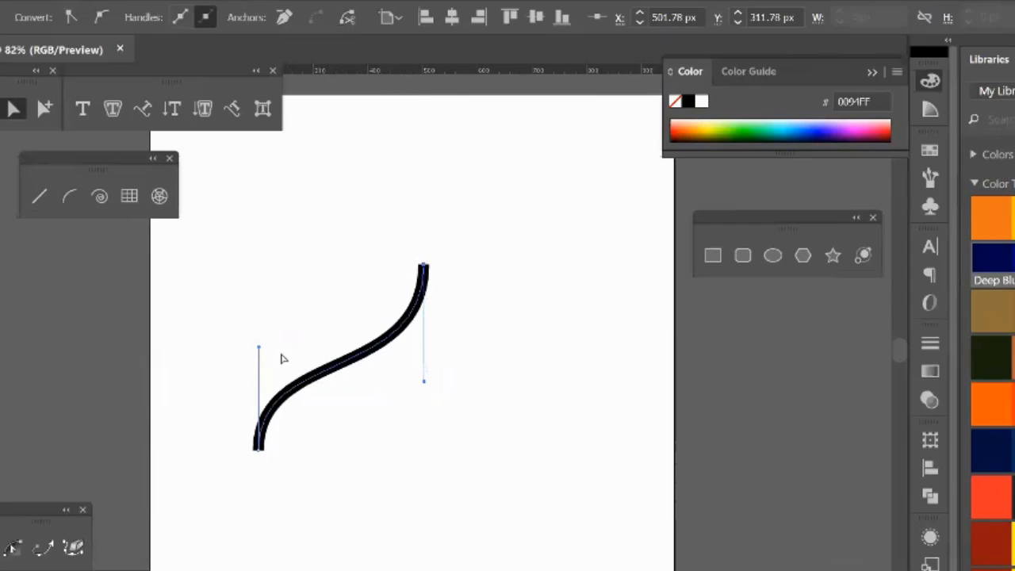
mouse_move(259, 348)
mouse_down()
mouse_move(415, 457)
mouse_move(385, 445)
mouse_up()
Step: Delete the reshaped arc and its leftover path from the artboard
key(v)
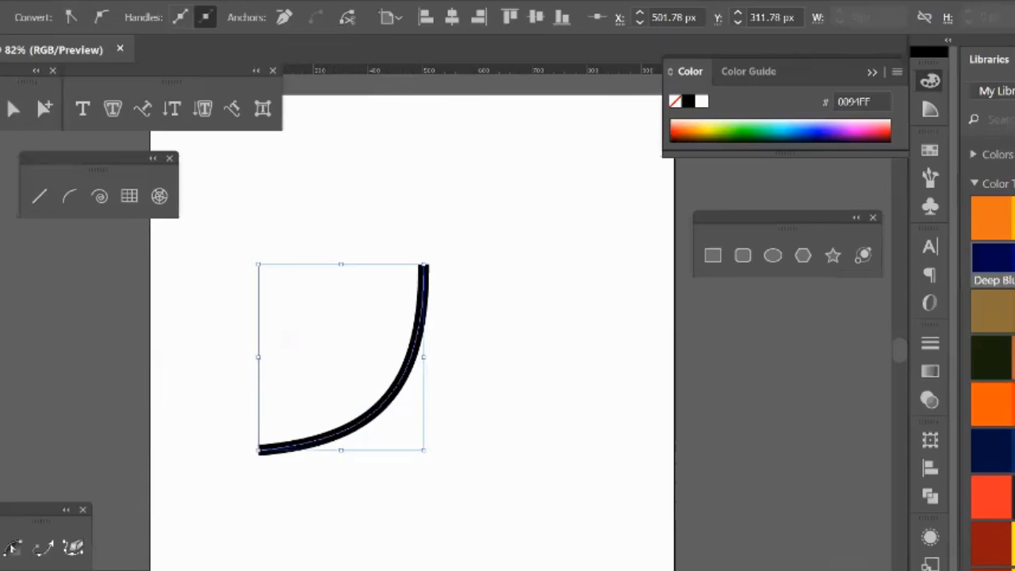
key(Delete)
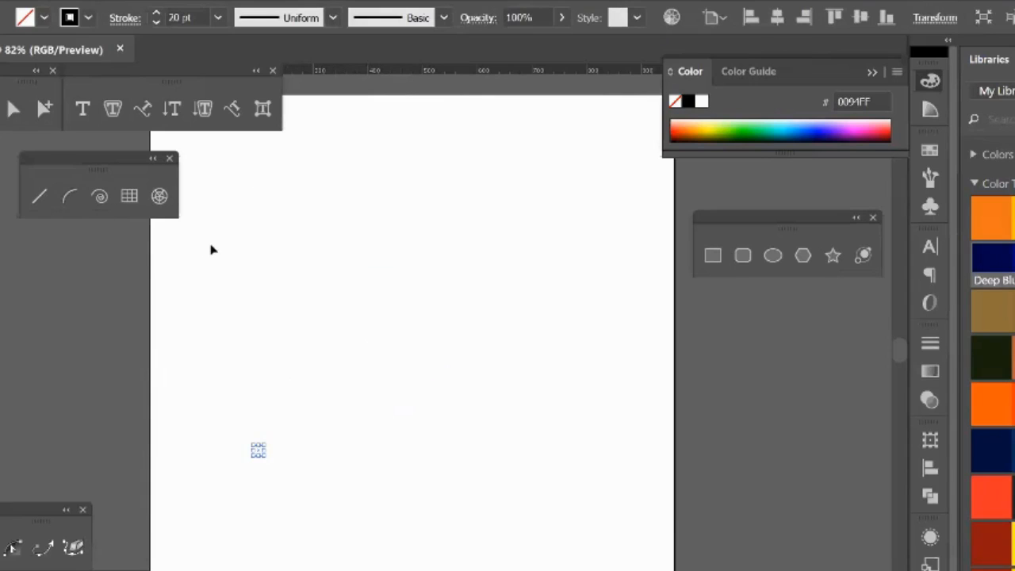
key(Delete)
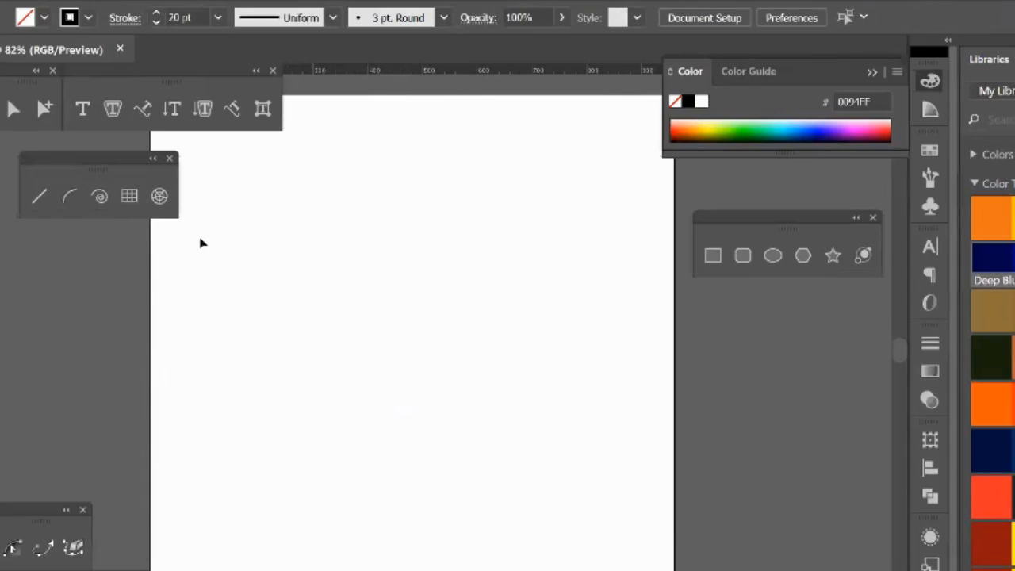
Step: Draw a small trial spiral with the Spiral tool and undo it
click(100, 196)
mouse_move(321, 299)
mouse_down()
mouse_move(426, 349)
mouse_move(378, 383)
mouse_move(407, 369)
mouse_up()
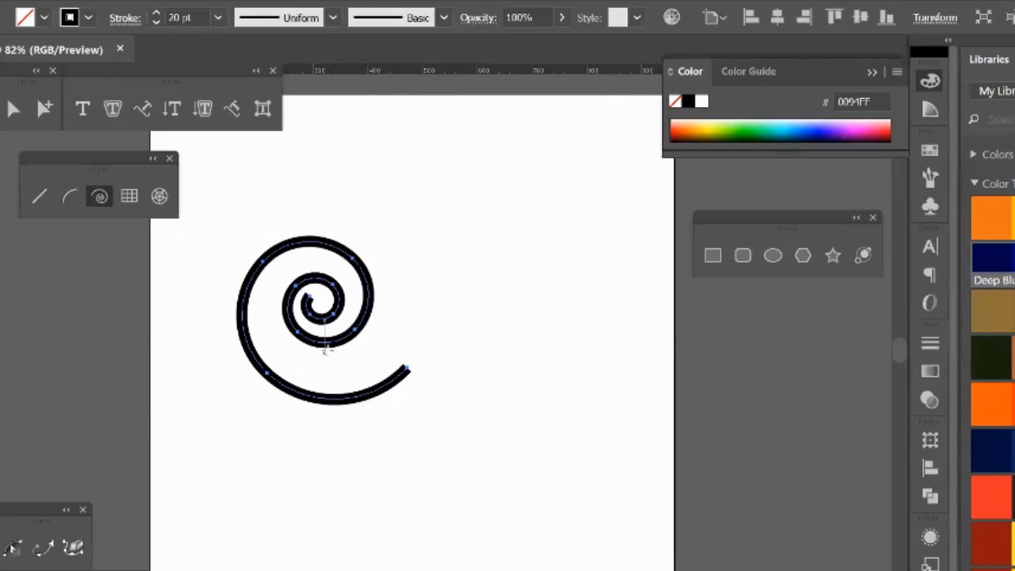
key(ctrl+z)
Step: Start drawing a larger spiral and reduce its segments to a single arc while sizing it
drag(333, 269, 356, 412)
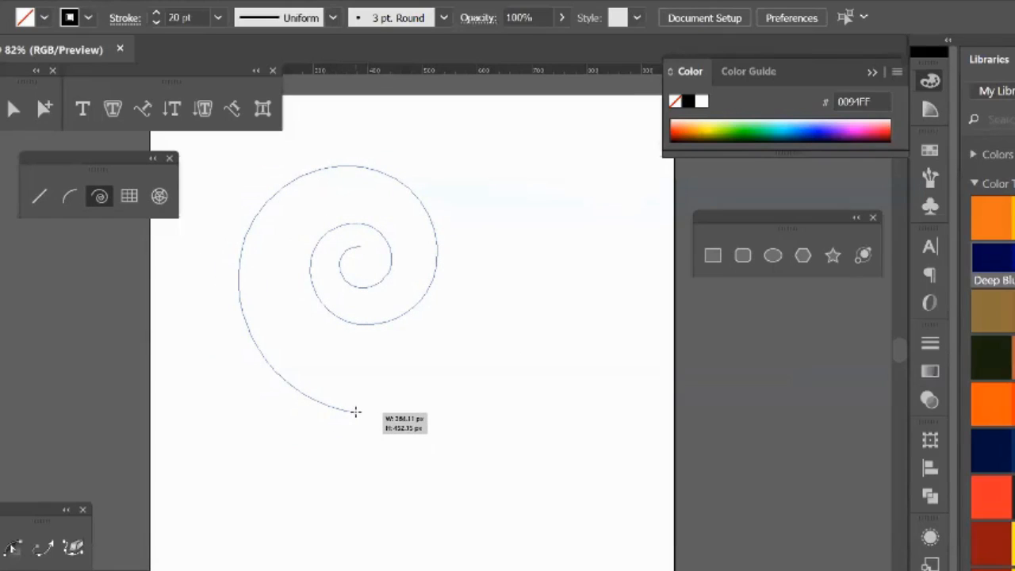
key(Down)
key(Down)
key(Down)
key(Down)
key(Down)
drag(356, 412, 357, 437)
key(Down)
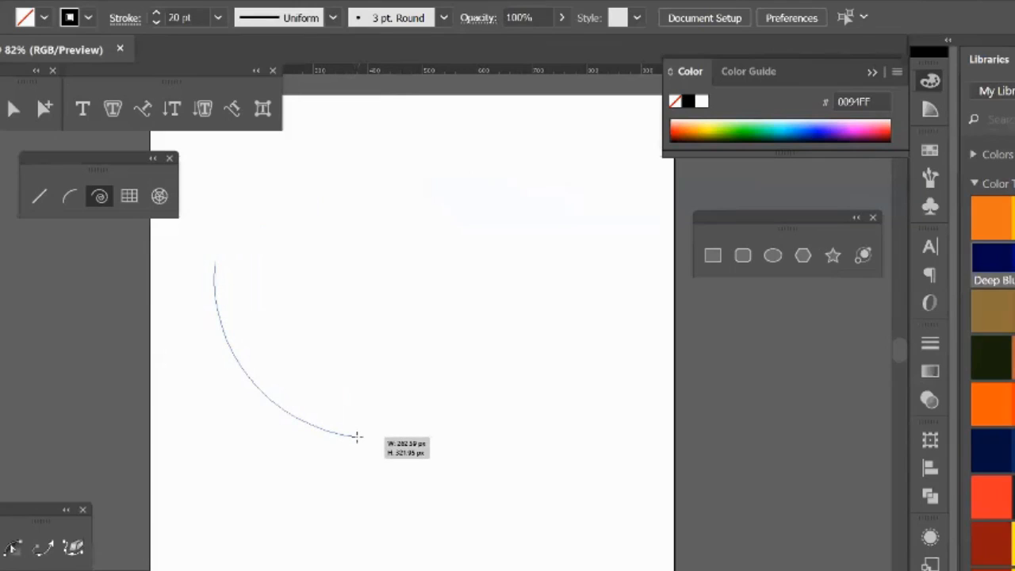
Step: Increase the spiral's segments until it winds about three turns, finish it, and delete it from the artboard
key(Up)
key(Up)
key(Up)
key(Up)
key(Up)
drag(357, 437, 357, 437)
key(Up)
key(Up)
key(Up)
key(Up)
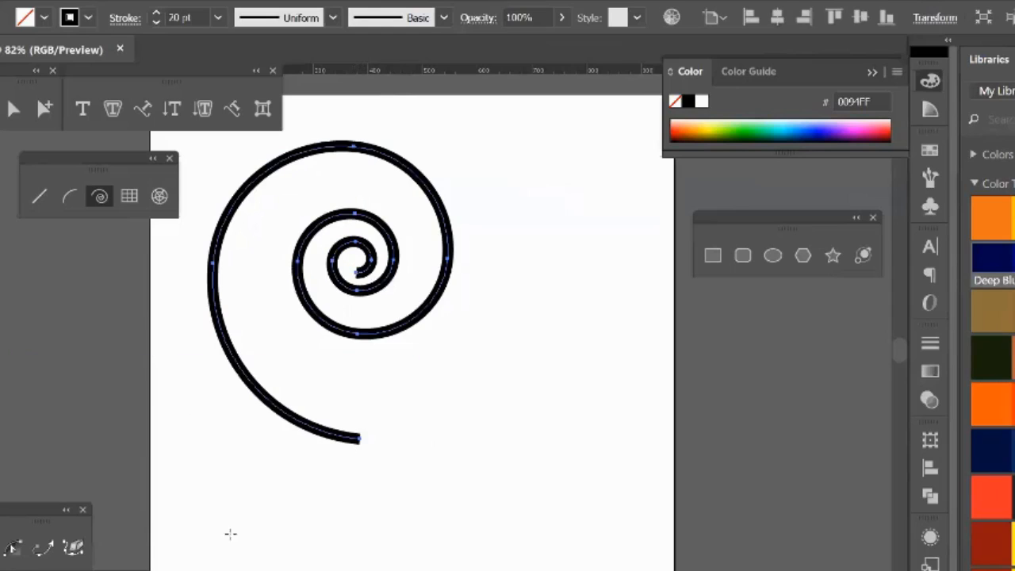
key(v)
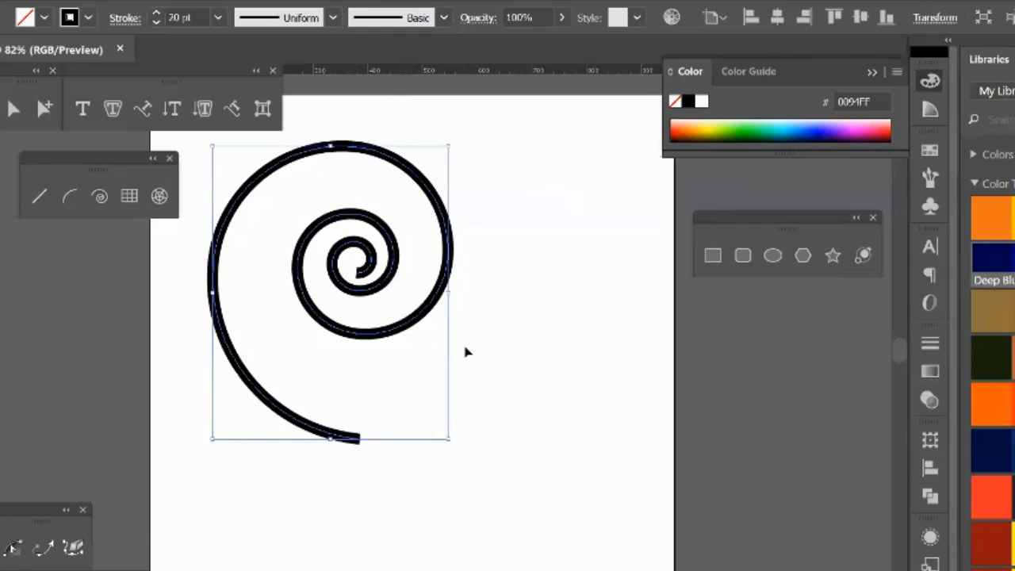
key(Delete)
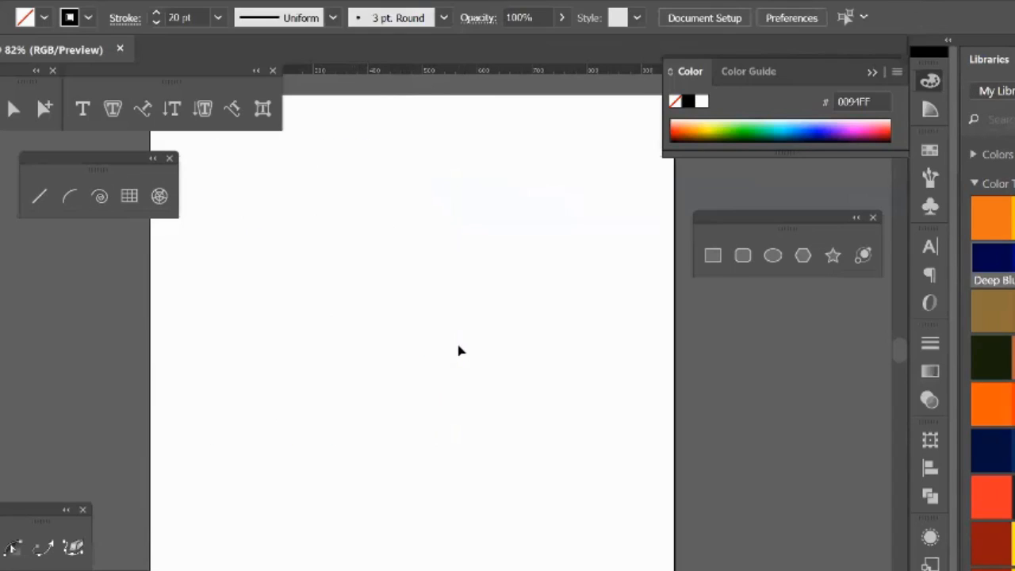
Step: Draw two trial square grids of six by six cells with the Rectangular Grid tool, deleting each one
click(125, 196)
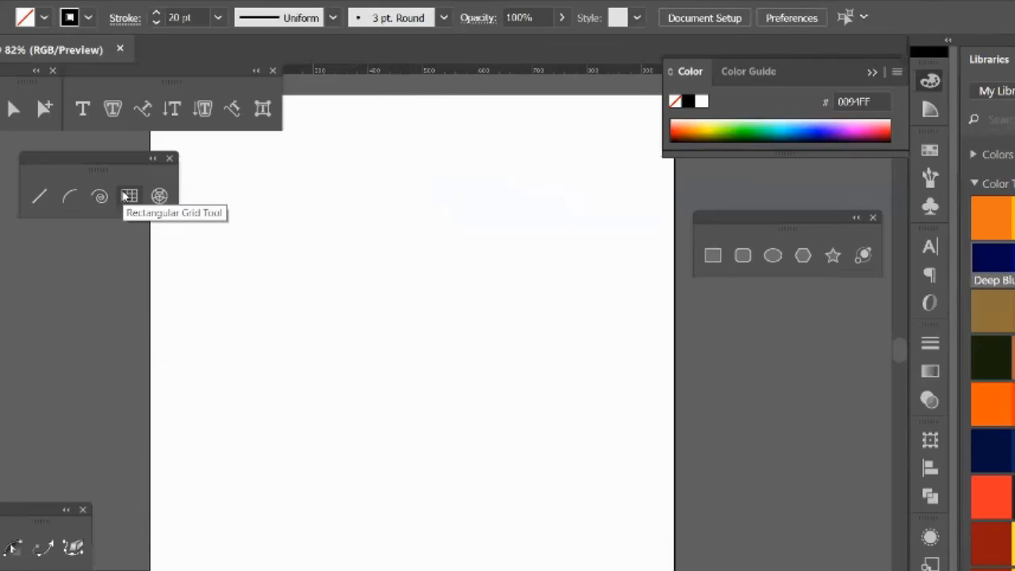
click(126, 197)
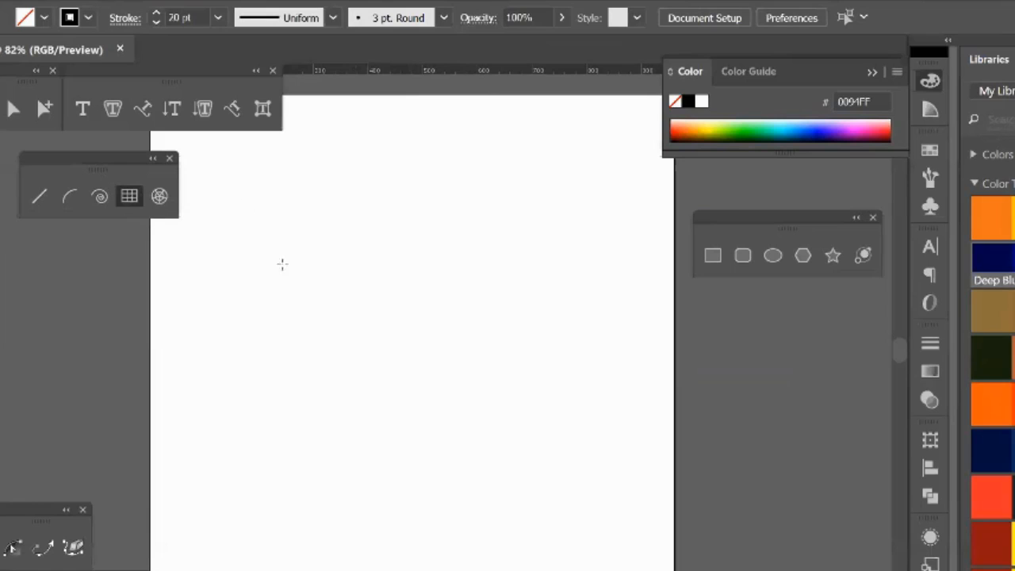
mouse_move(235, 202)
mouse_down()
mouse_move(610, 518)
mouse_move(589, 494)
mouse_move(497, 446)
mouse_move(556, 494)
mouse_move(421, 401)
mouse_move(571, 542)
mouse_move(536, 507)
mouse_move(547, 515)
mouse_up()
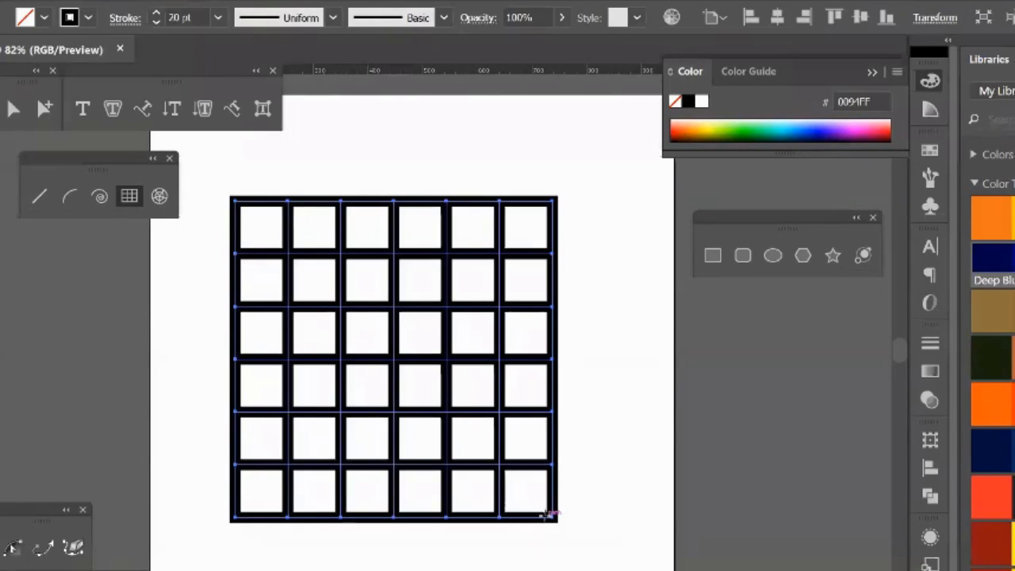
key(Delete)
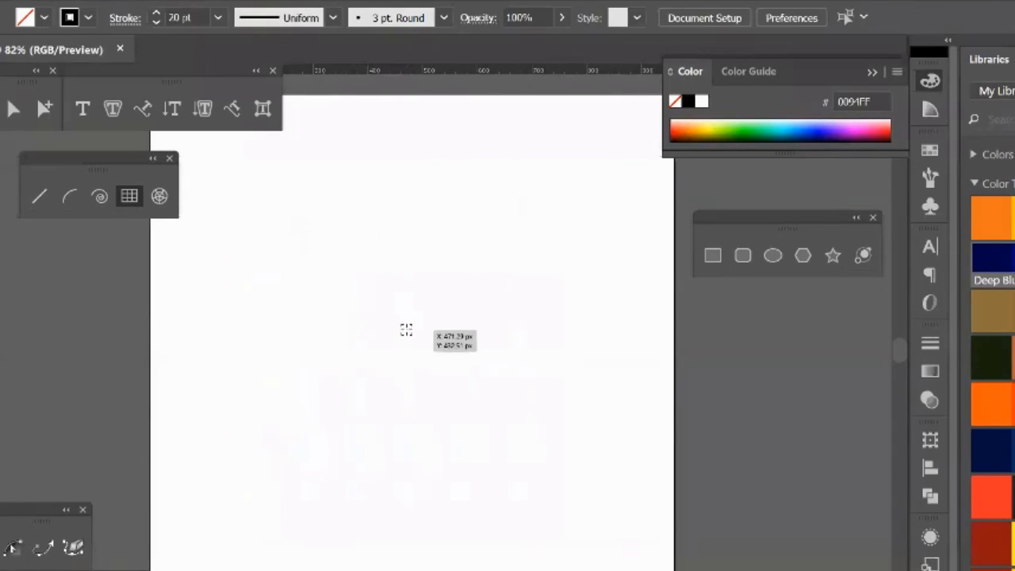
drag(406, 330, 512, 481)
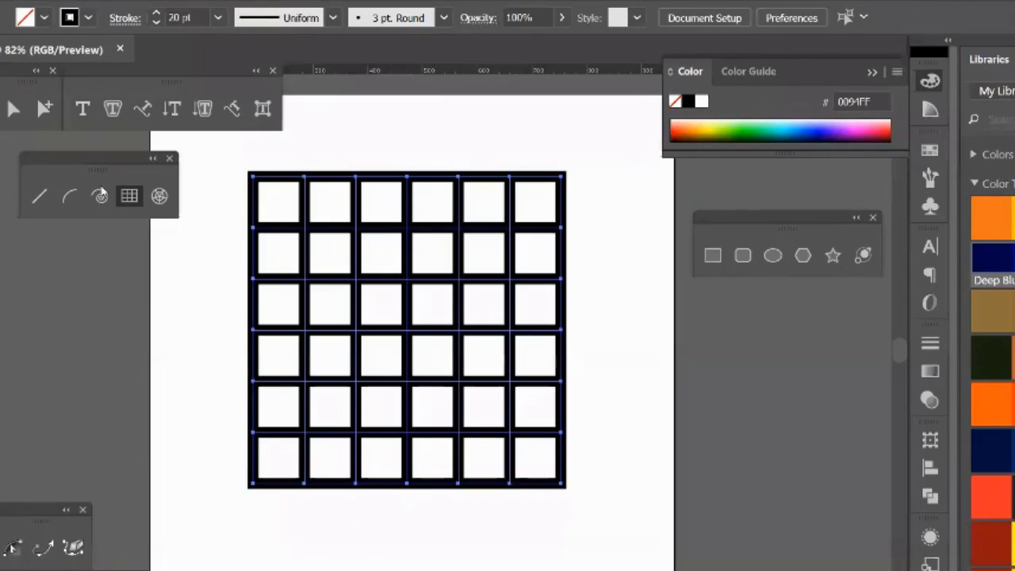
key(Delete)
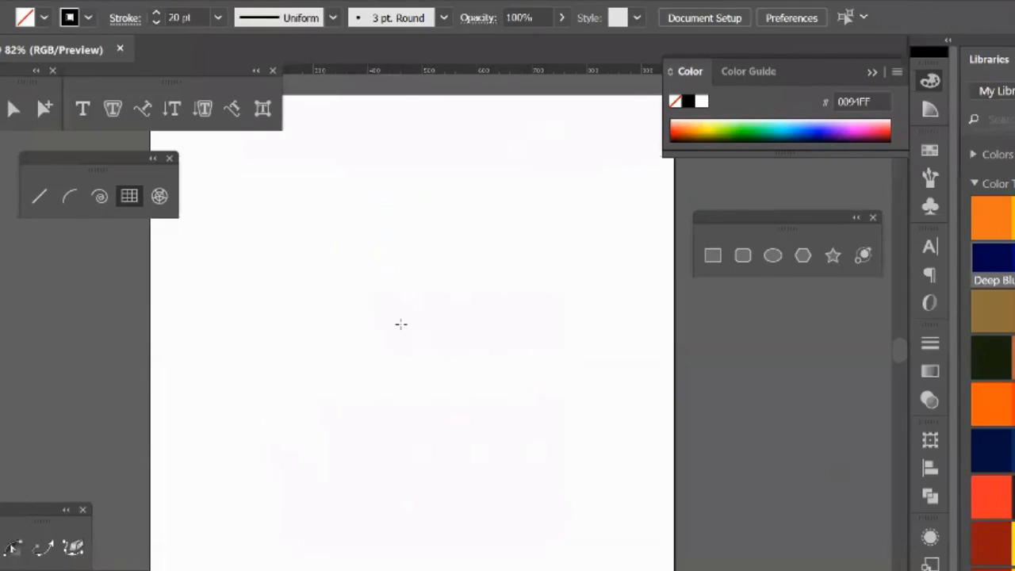
Step: Create a rectangular grid from the tool's options, starting near the artboard's centre, with the number of horizontal dividers set to 2
click(409, 301)
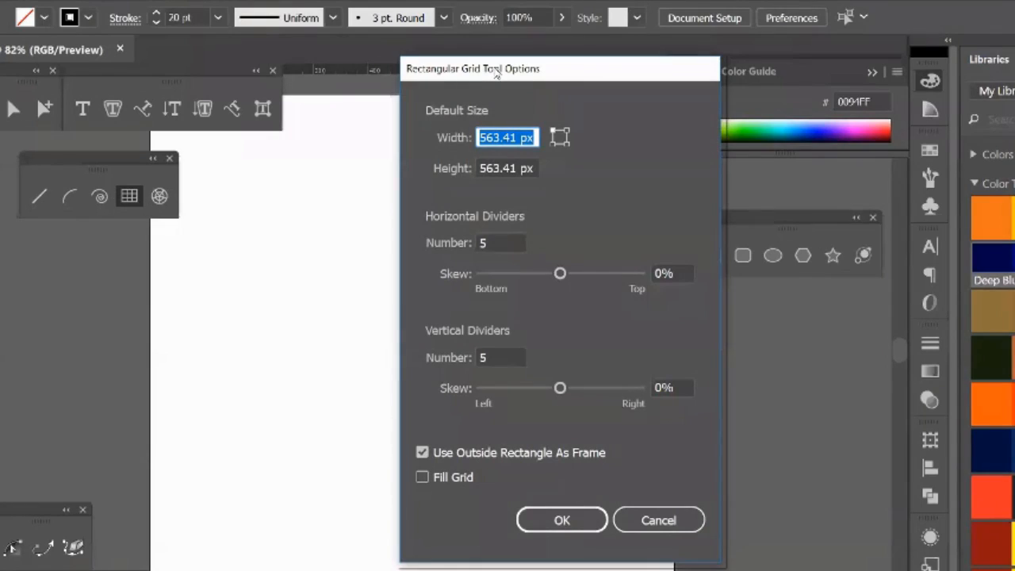
drag(497, 69, 762, 65)
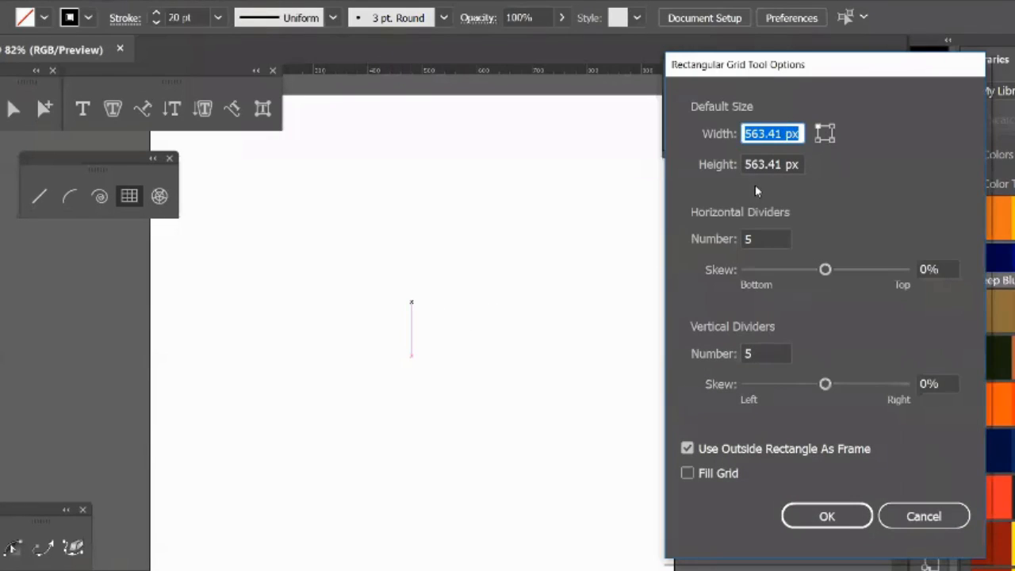
click(769, 238)
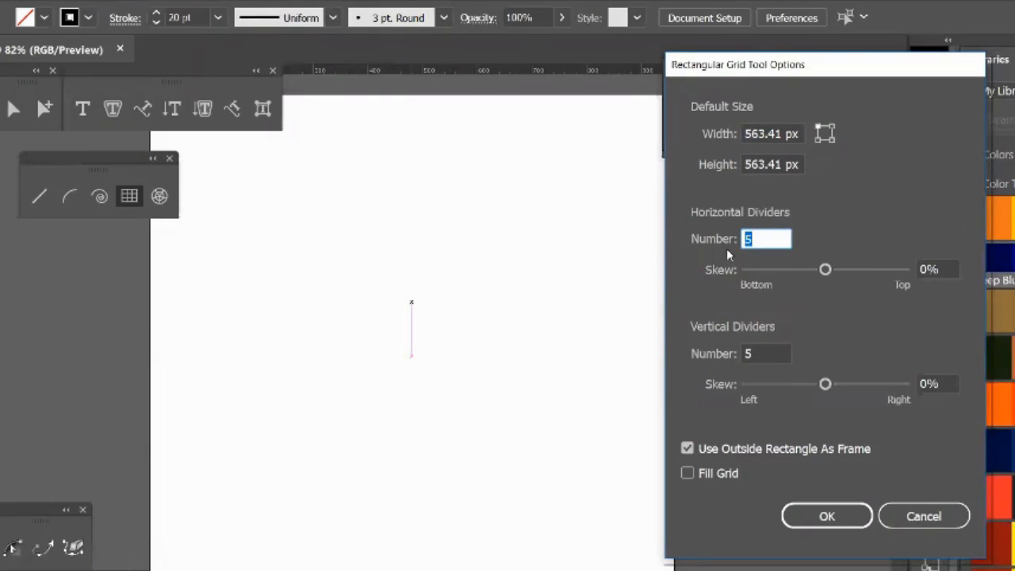
text(2)
click(763, 352)
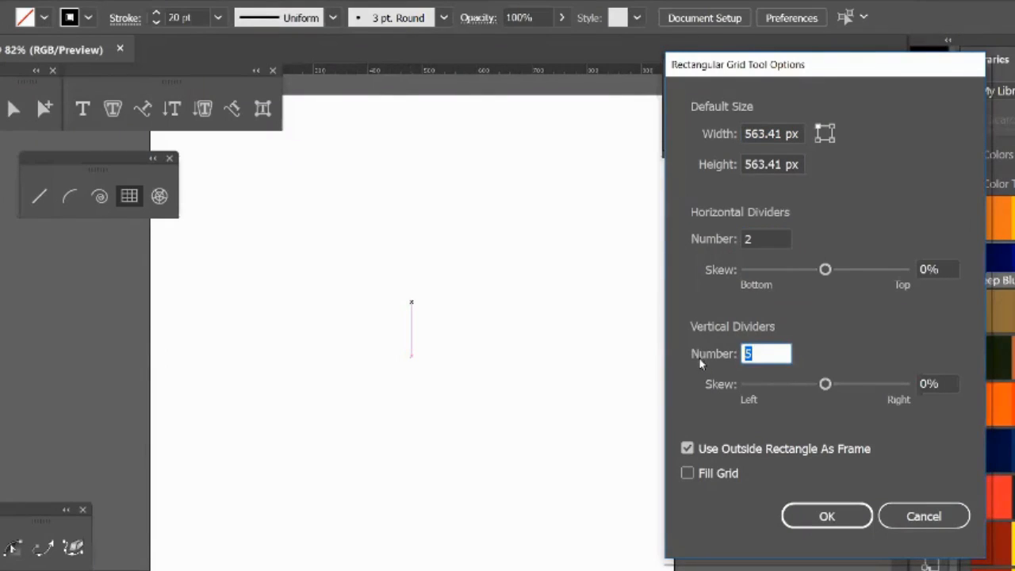
click(807, 520)
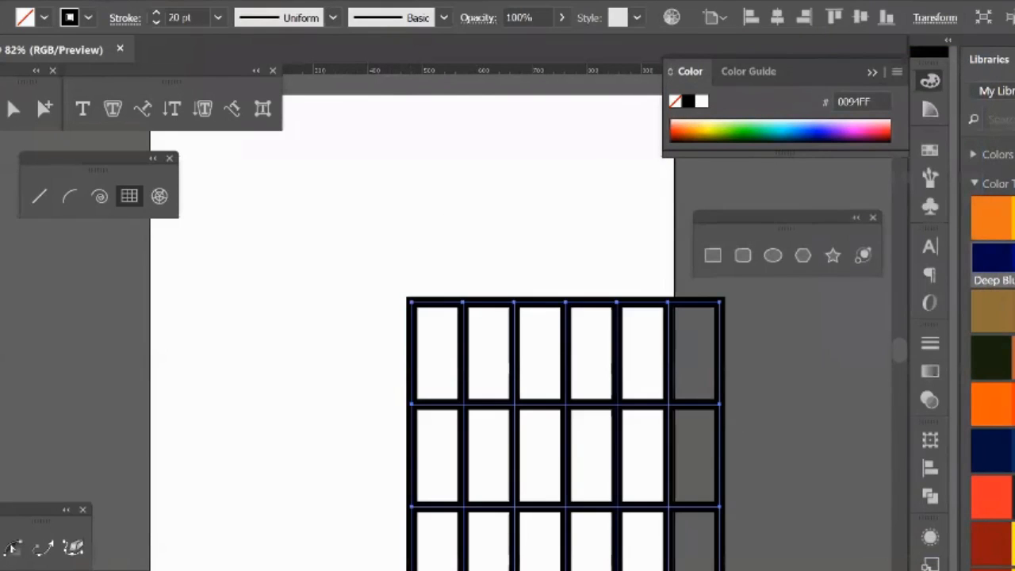
Step: Move the three-row grid up and left so it sits fully on the artboard, and leave it deselected
key(v)
drag(530, 411, 335, 296)
click(579, 285)
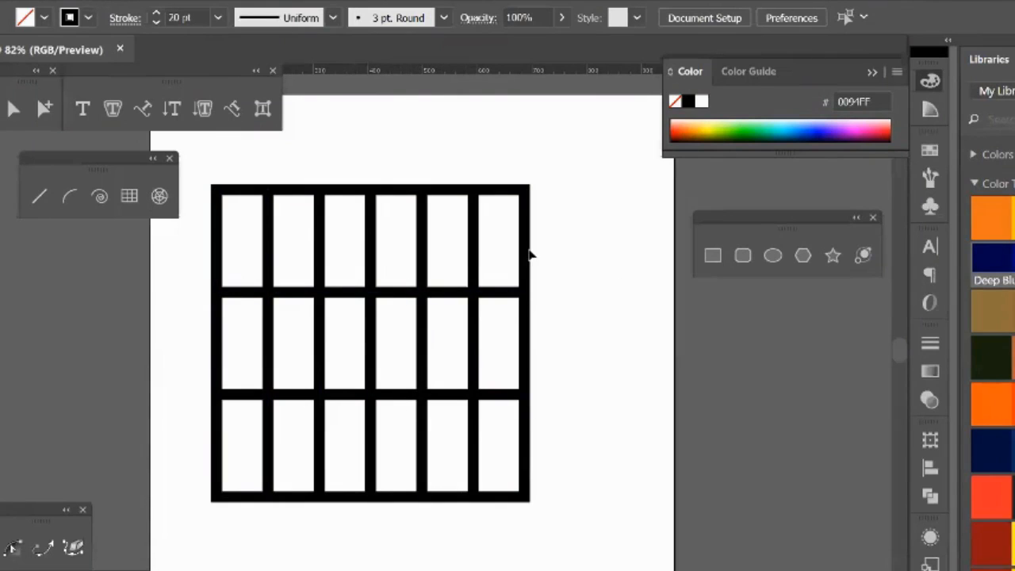
click(444, 297)
click(453, 196)
click(462, 498)
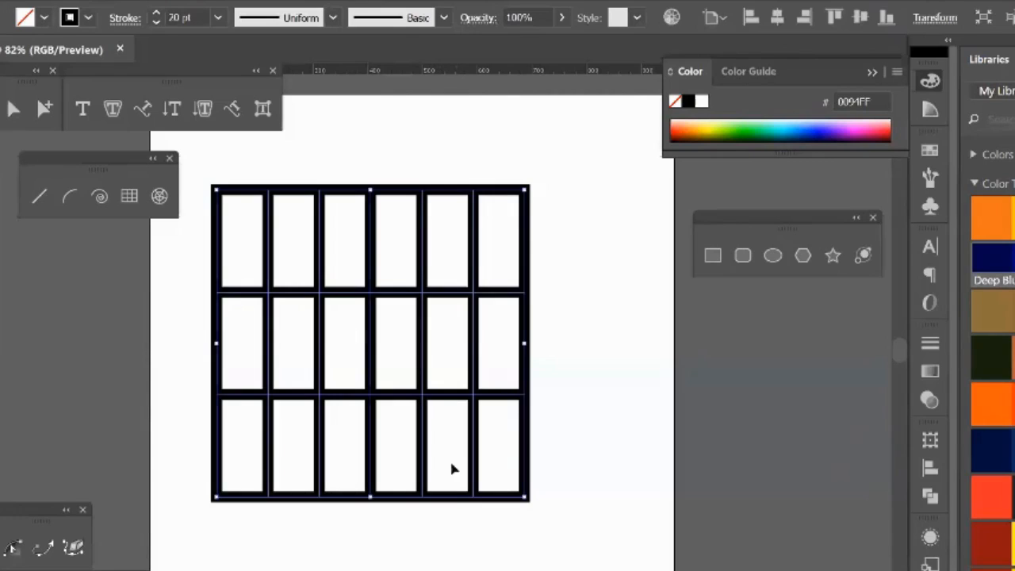
click(555, 337)
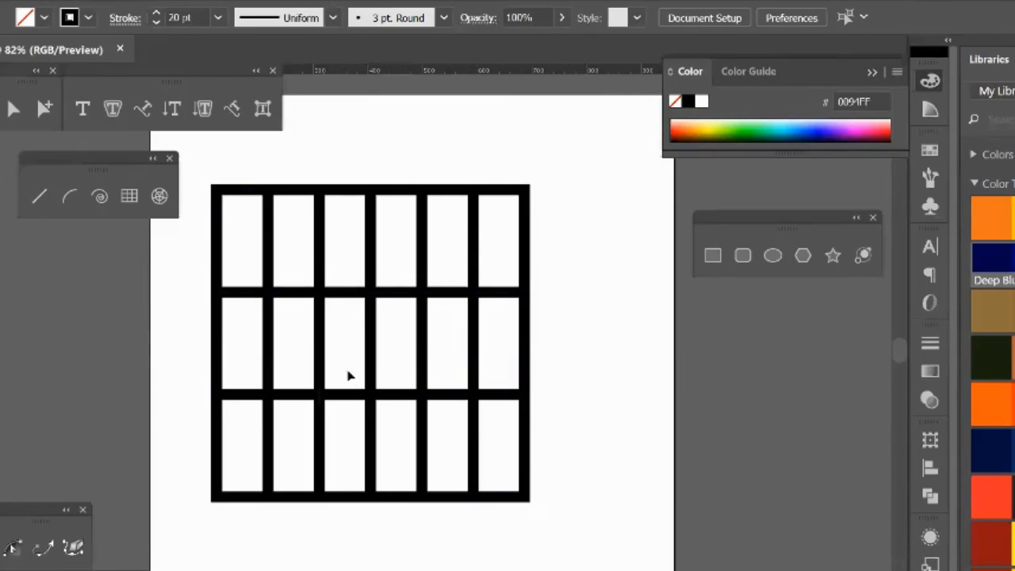
Step: Ungroup the rectangular grid into separate lines and frame, and clear the selection
click(351, 294)
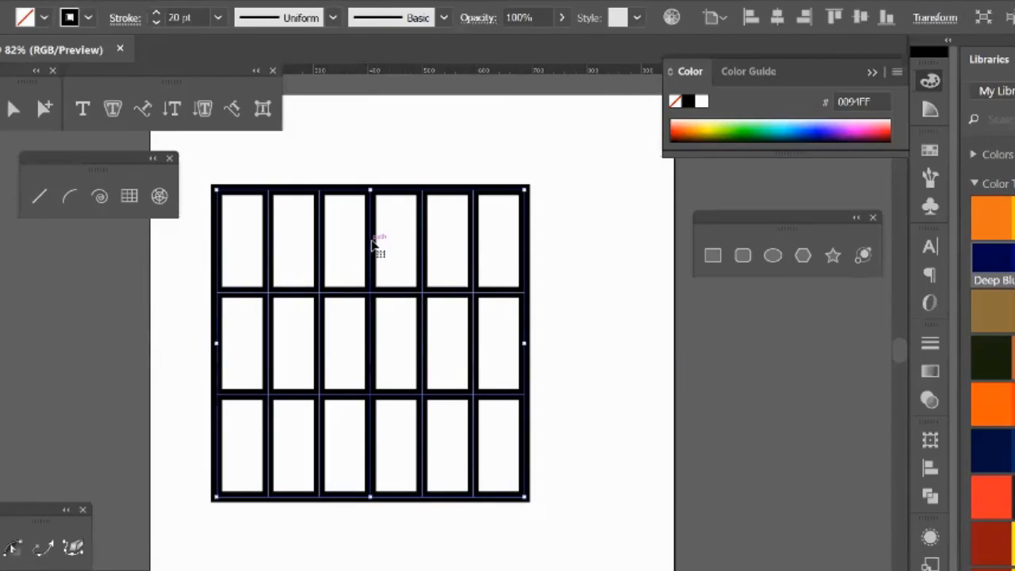
right_click(372, 210)
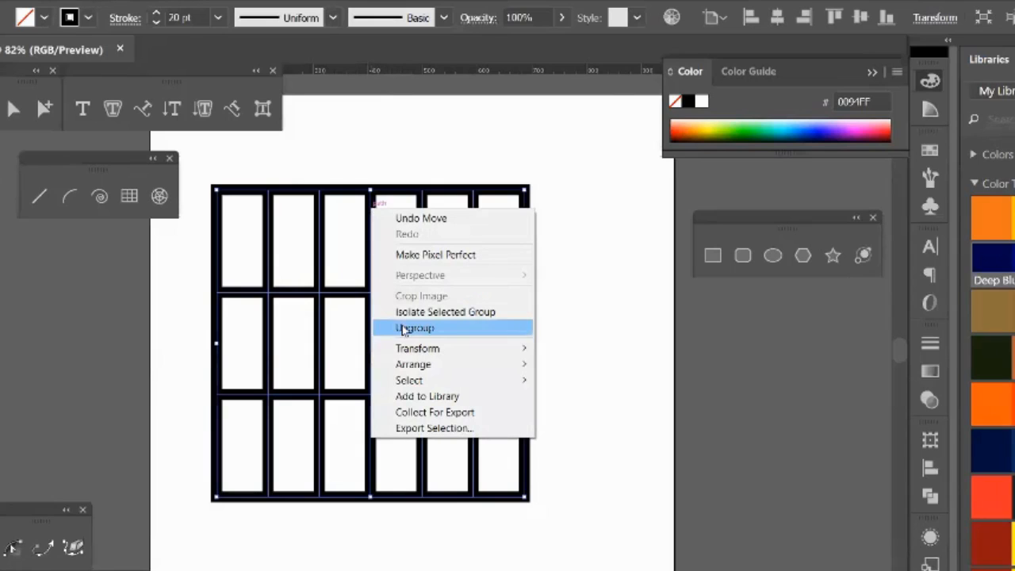
click(405, 330)
click(664, 347)
Step: Pull the vertical and horizontal divider lines and the frame apart, then delete all the pieces
drag(476, 256, 686, 275)
drag(419, 273, 646, 286)
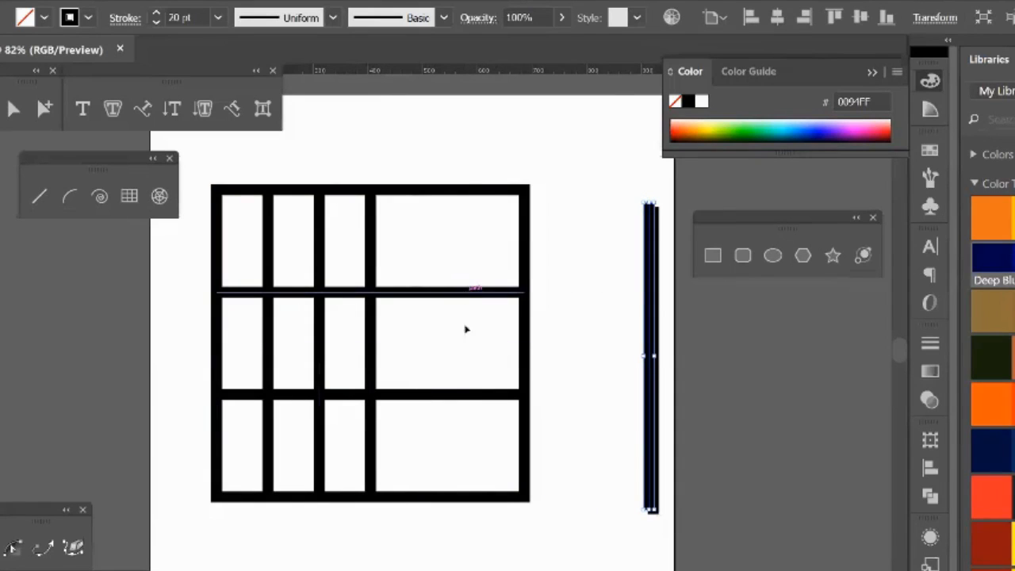
drag(469, 299, 480, 564)
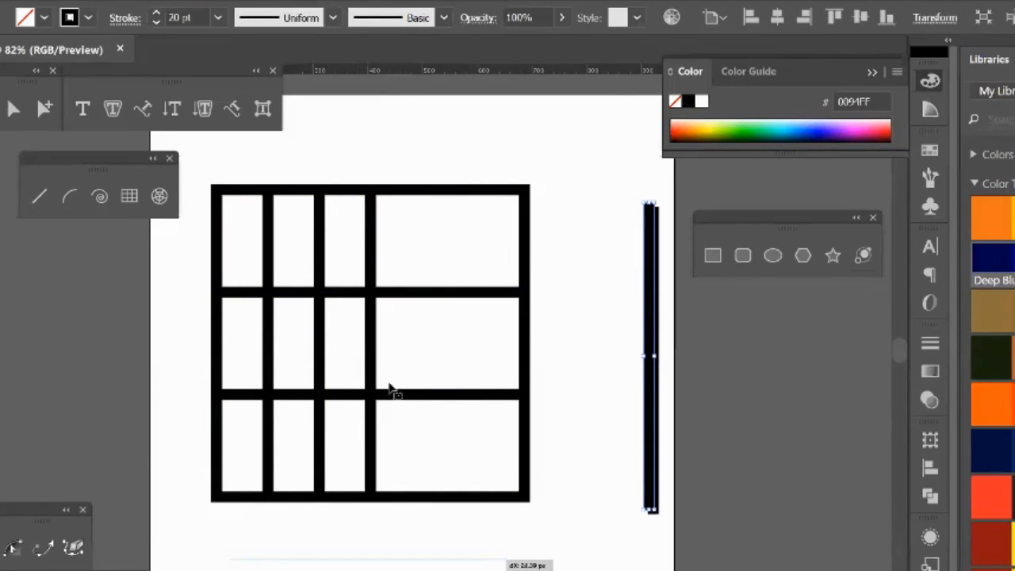
drag(374, 341, 625, 343)
drag(331, 313, 588, 330)
drag(266, 310, 162, 313)
drag(300, 402, 368, 415)
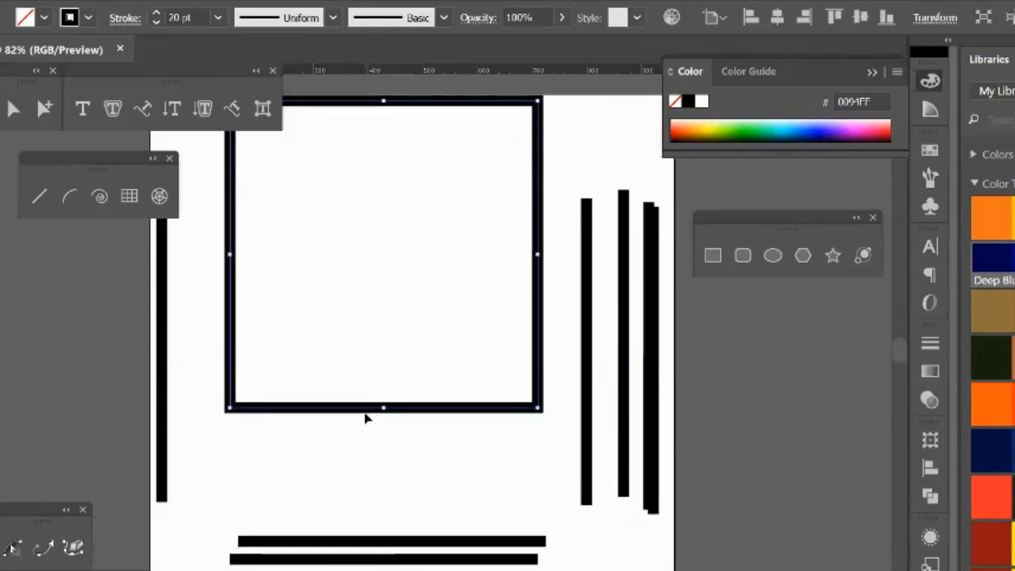
key(ctrl+a)
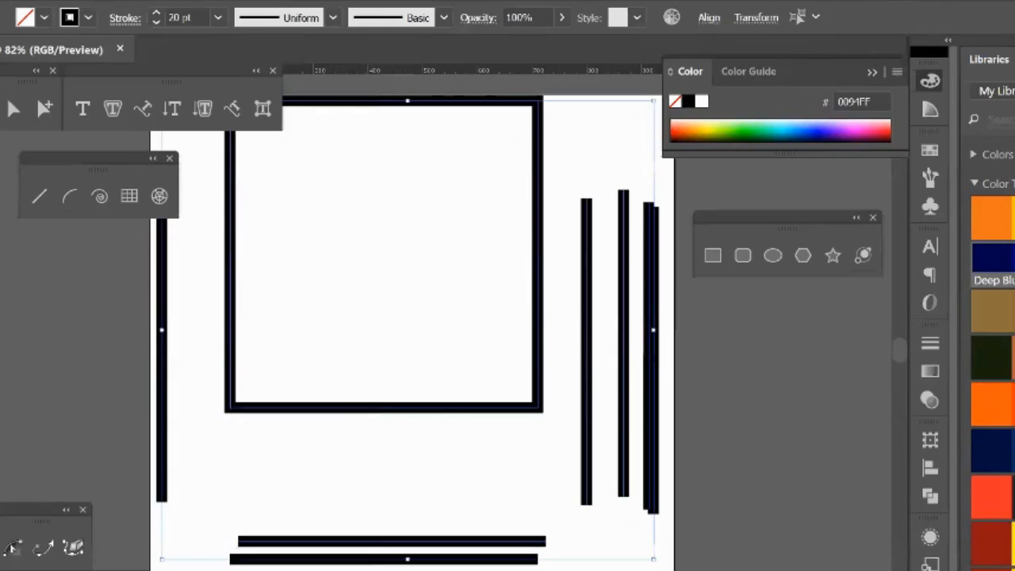
key(Delete)
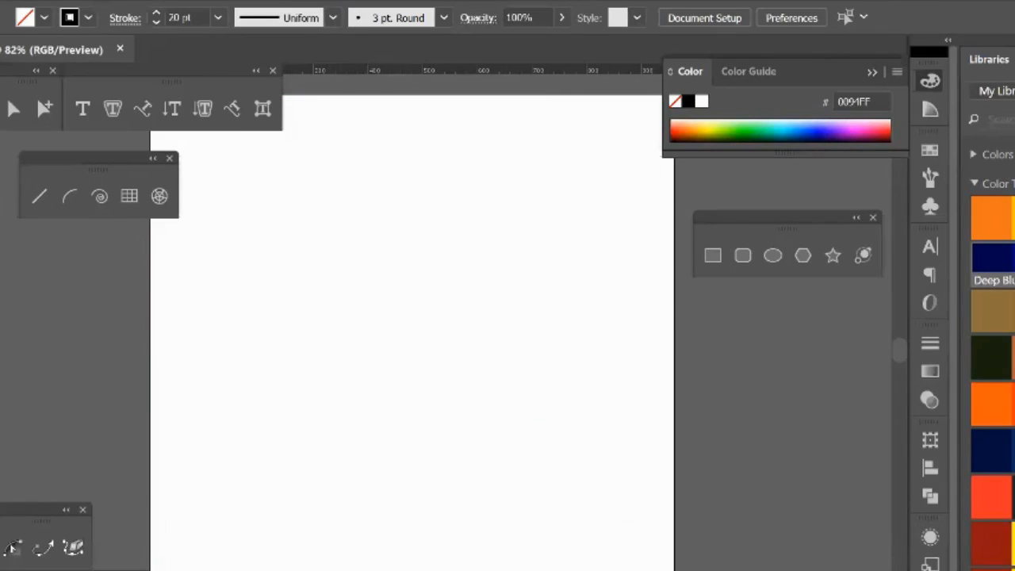
Step: Build a grid by hand from a large drawn square crossed edge to edge by five horizontal and two vertical line segments
key(m)
drag(236, 232, 559, 555)
click(44, 200)
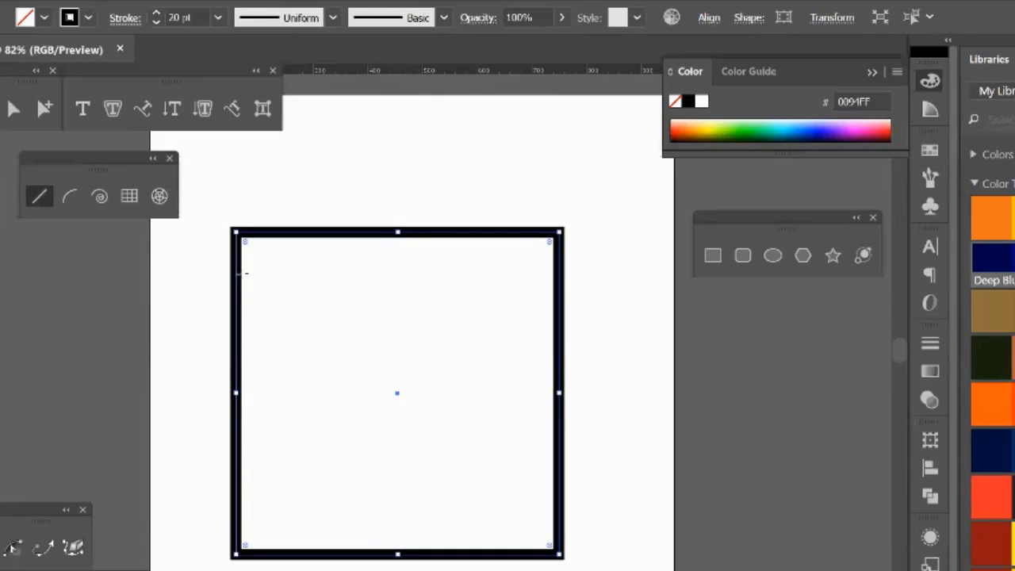
drag(236, 276, 565, 276)
drag(241, 334, 560, 334)
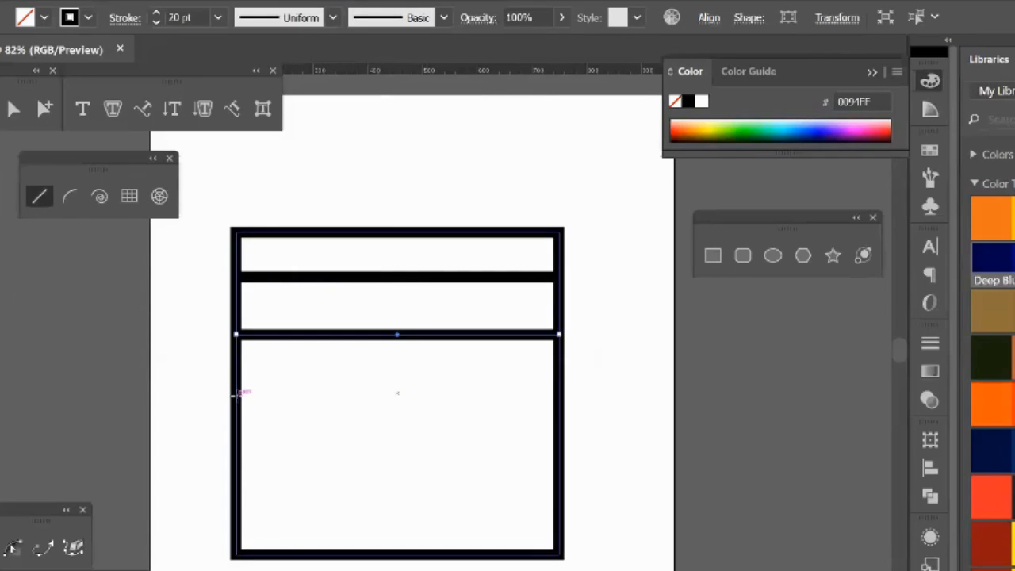
drag(240, 392, 564, 396)
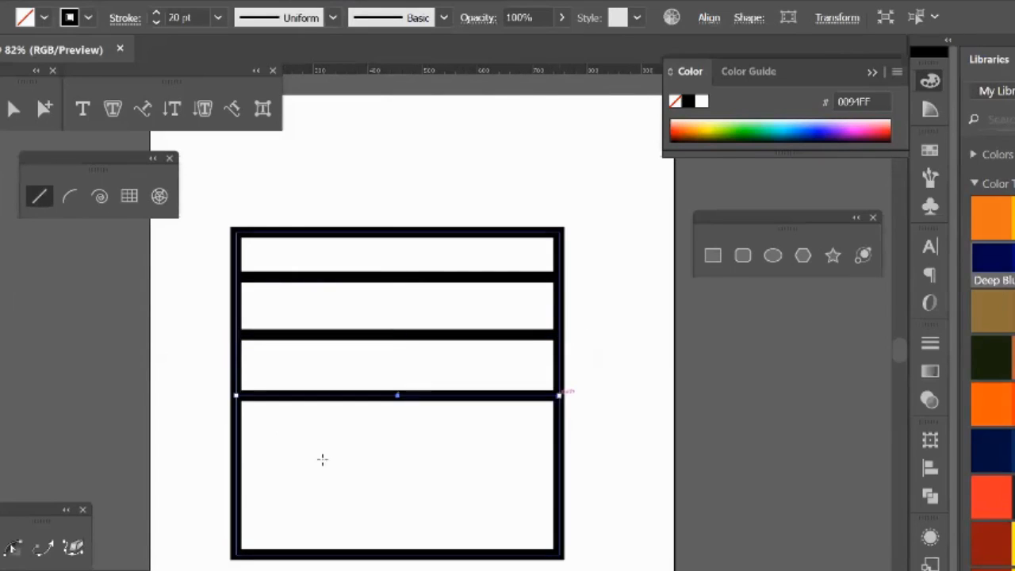
drag(237, 441, 562, 440)
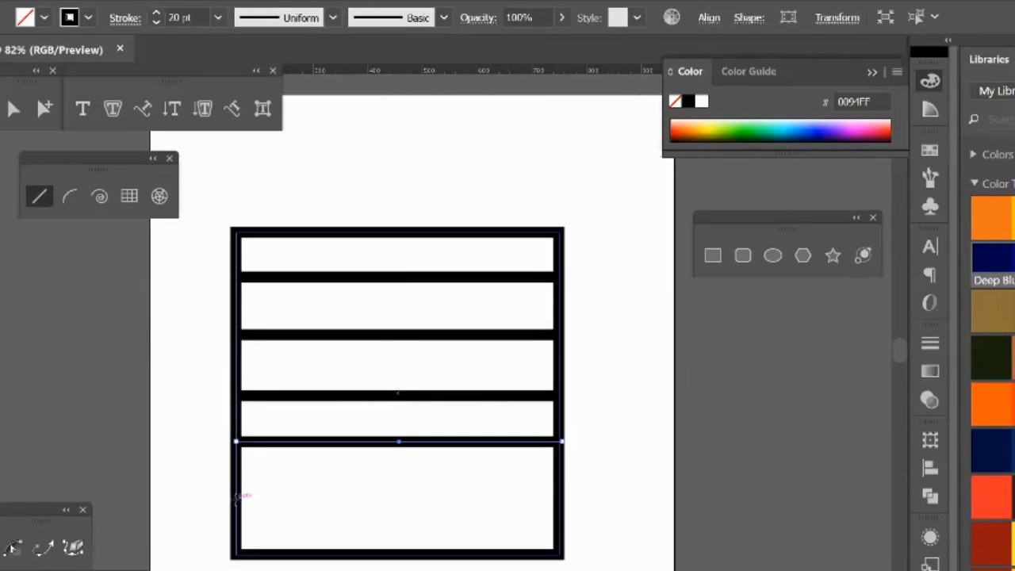
drag(239, 499, 562, 499)
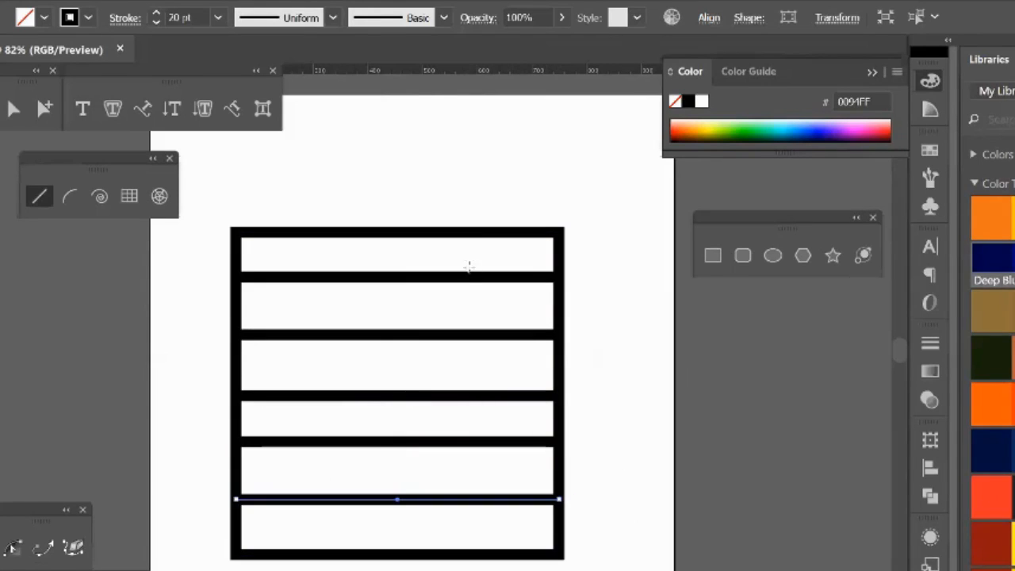
drag(478, 234, 479, 553)
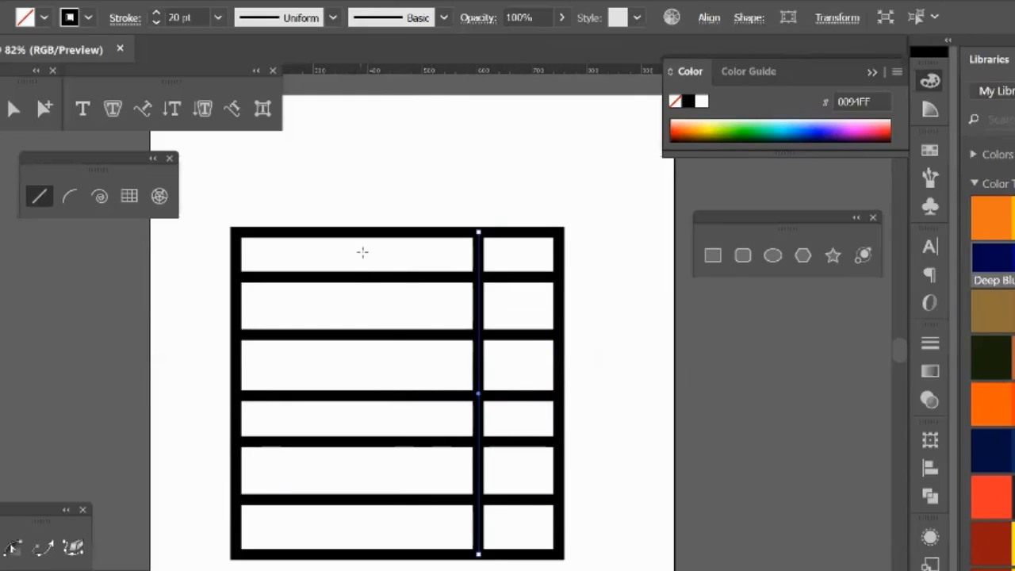
drag(375, 235, 376, 553)
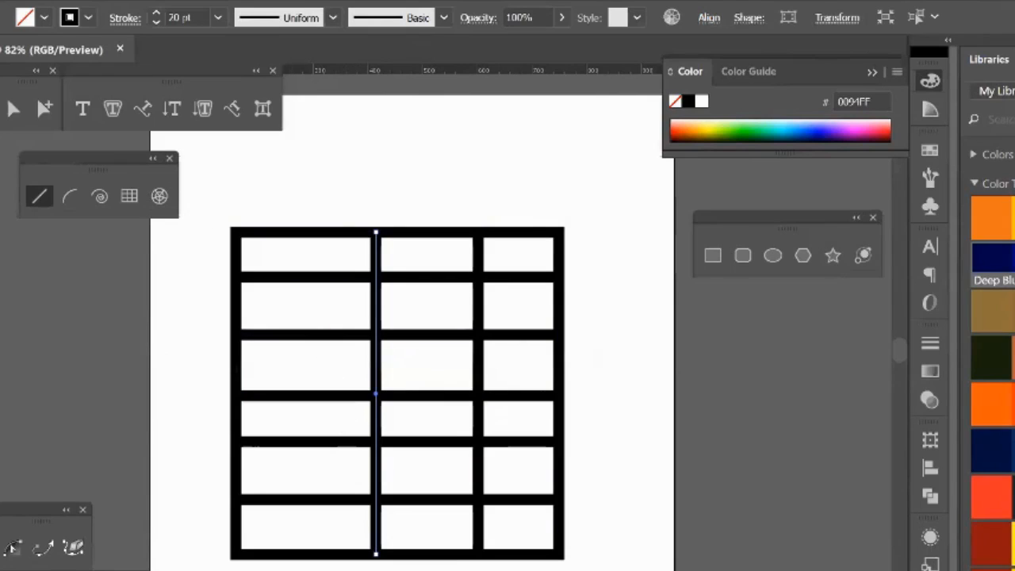
Step: Select the whole hand-drawn grid and delete it from the artboard
key(v)
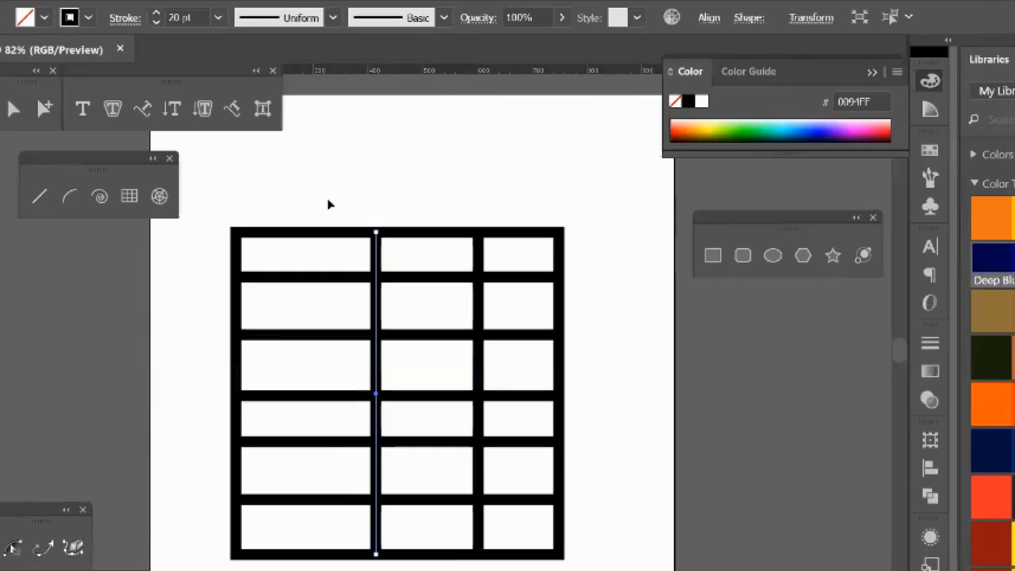
drag(328, 200, 593, 570)
key(Delete)
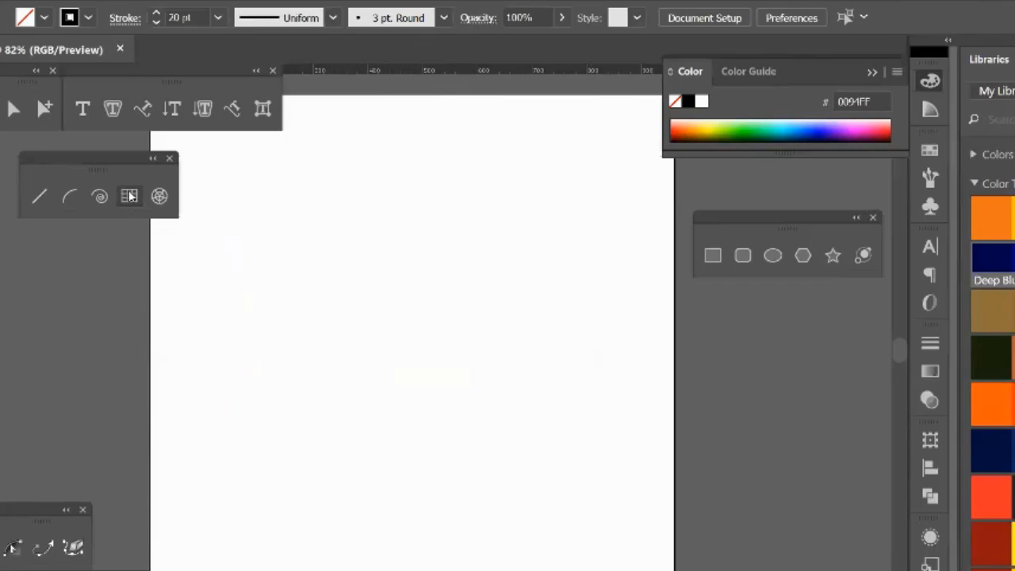
Step: Start a new rectangular grid through the tool's options, with both width and height set to 500 px
click(130, 198)
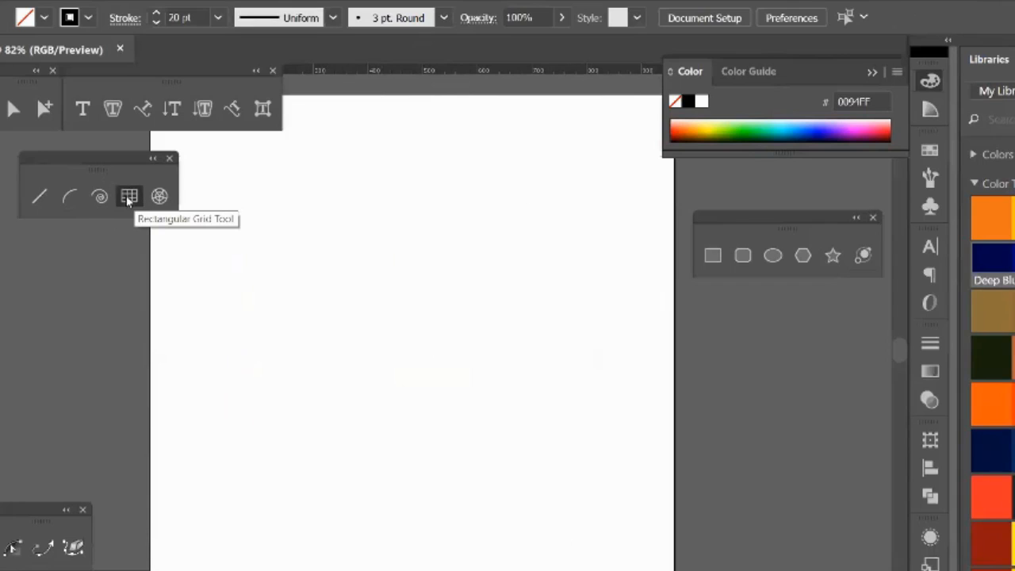
click(392, 314)
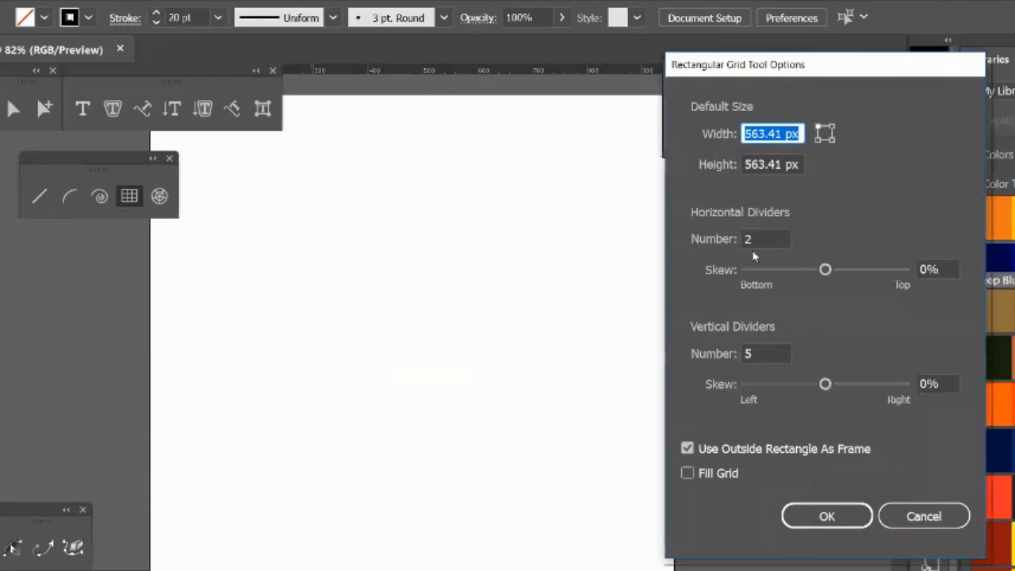
drag(754, 79, 632, 96)
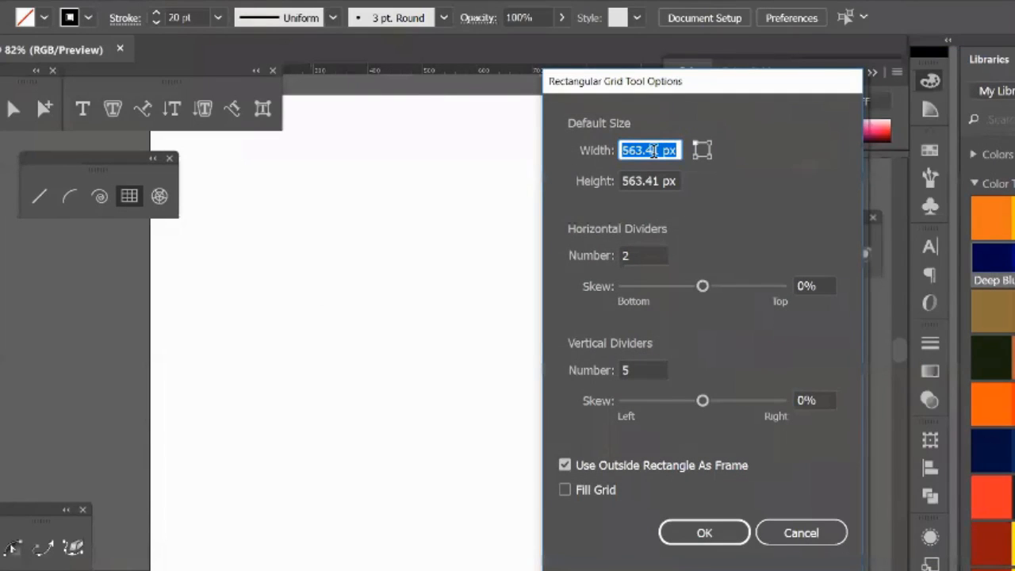
text(5)
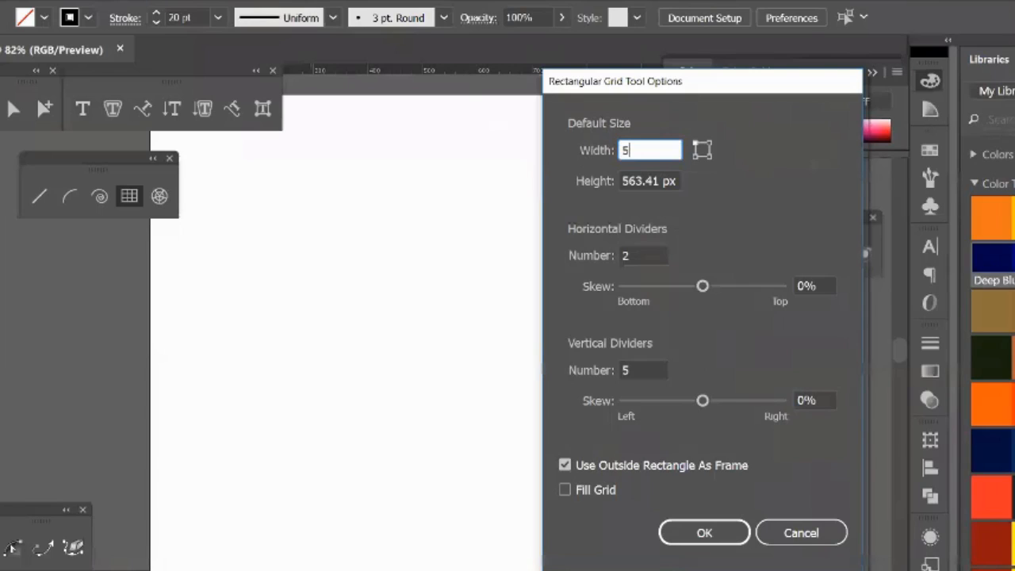
text(00)
key(Tab)
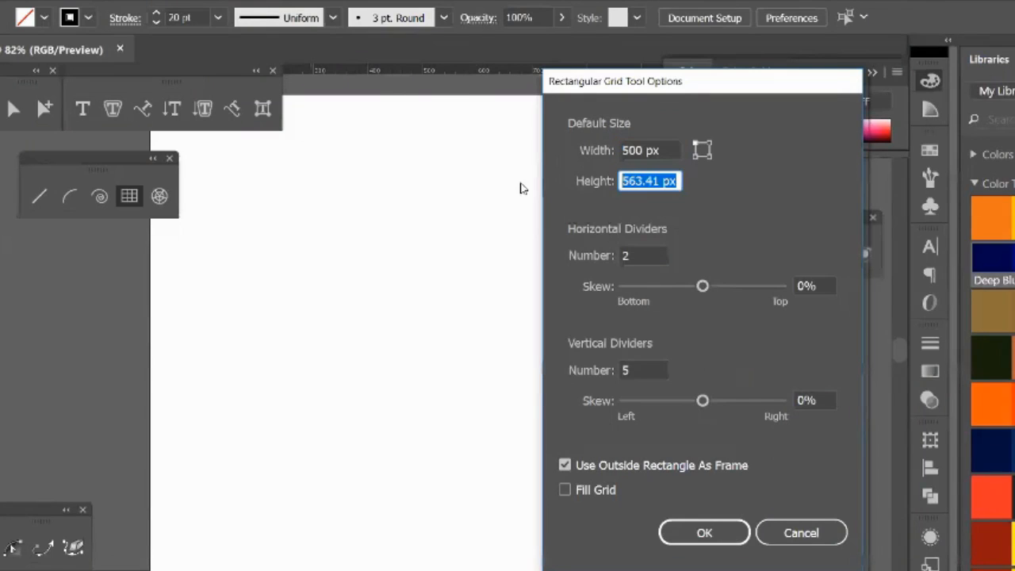
text(500)
click(658, 149)
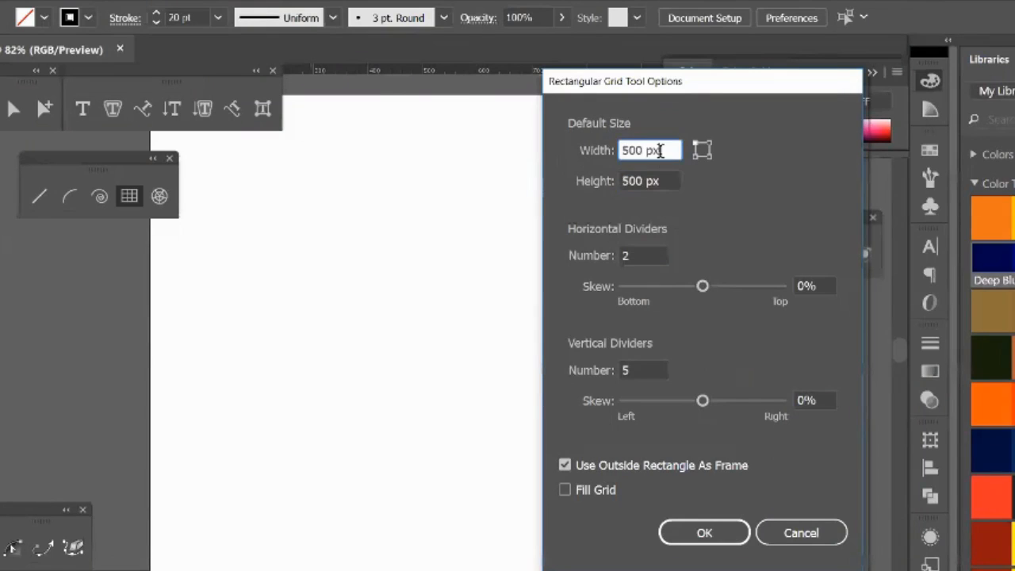
Step: Set the horizontal and vertical dividers to 1 each, create the grid on the artboard, and deselect it
click(642, 253)
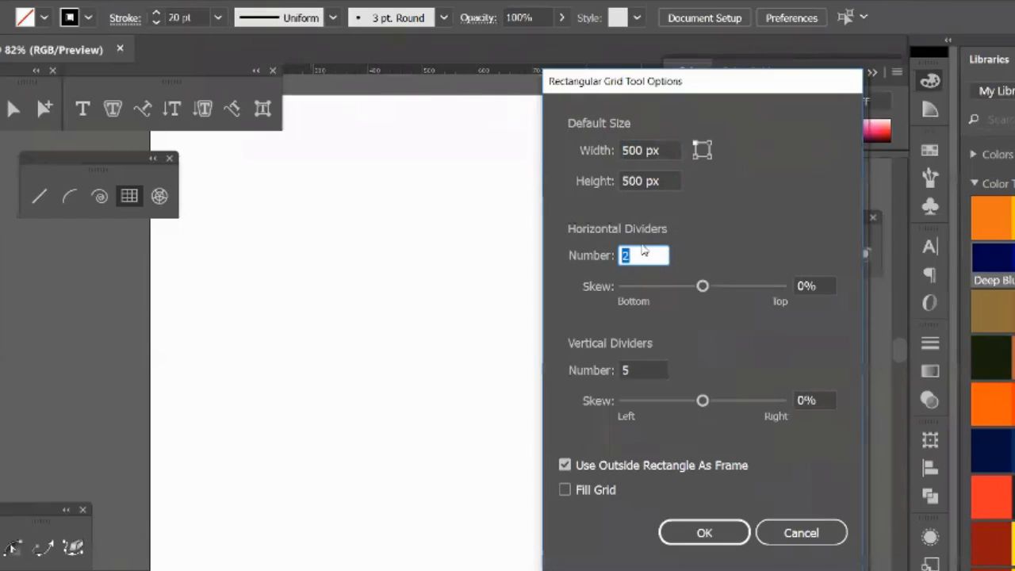
text(1)
click(641, 370)
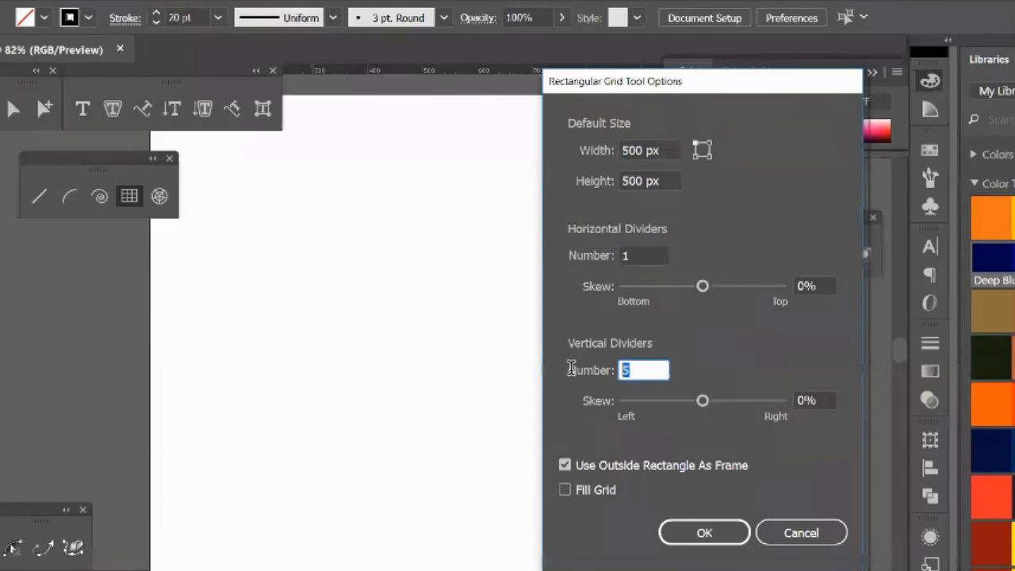
text(1)
click(695, 531)
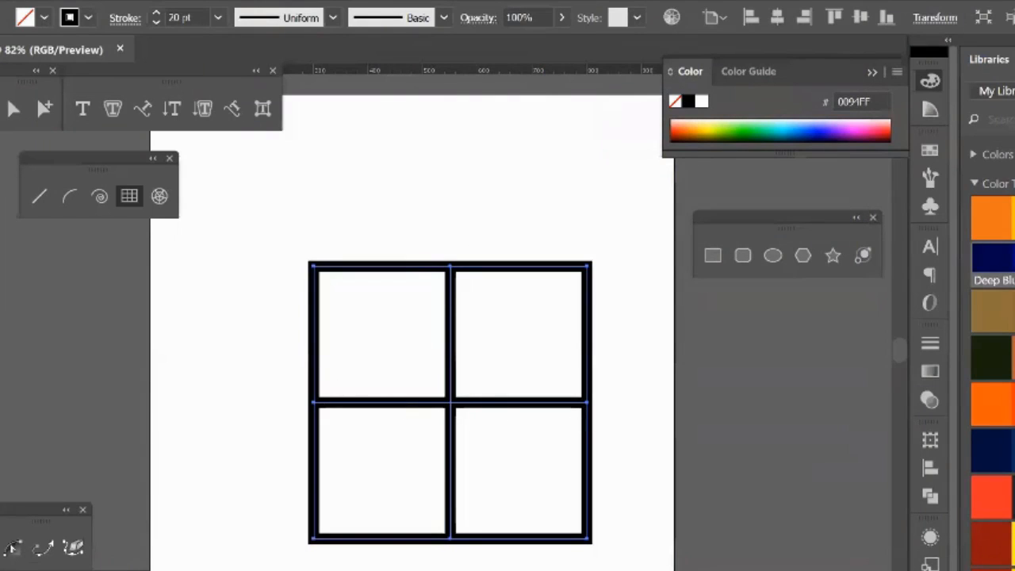
key(v)
click(232, 222)
Step: Move only the grid's horizontal divider up near the frame's upper edge with Direct Selection, then undo the move
key(m)
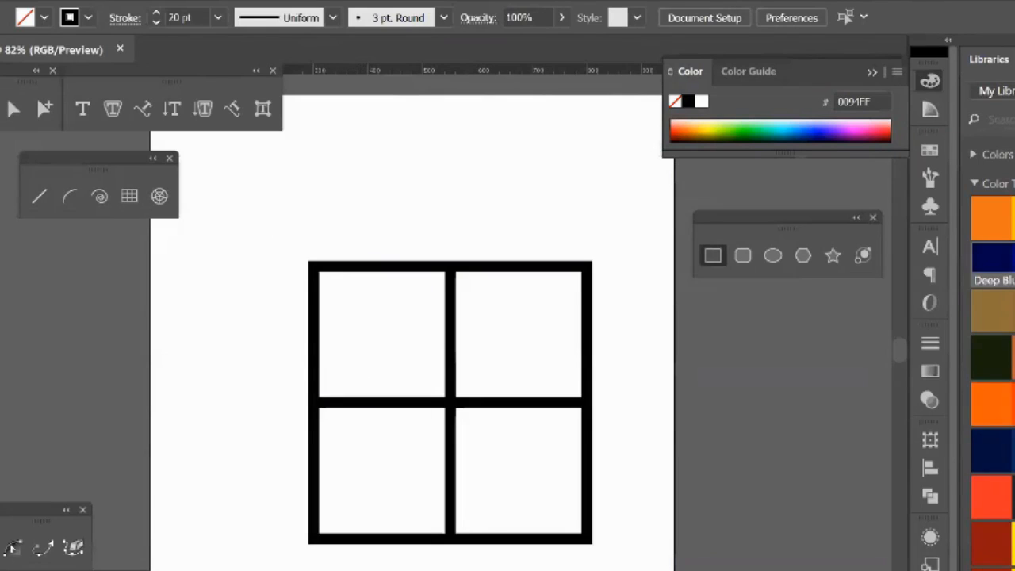
key(v)
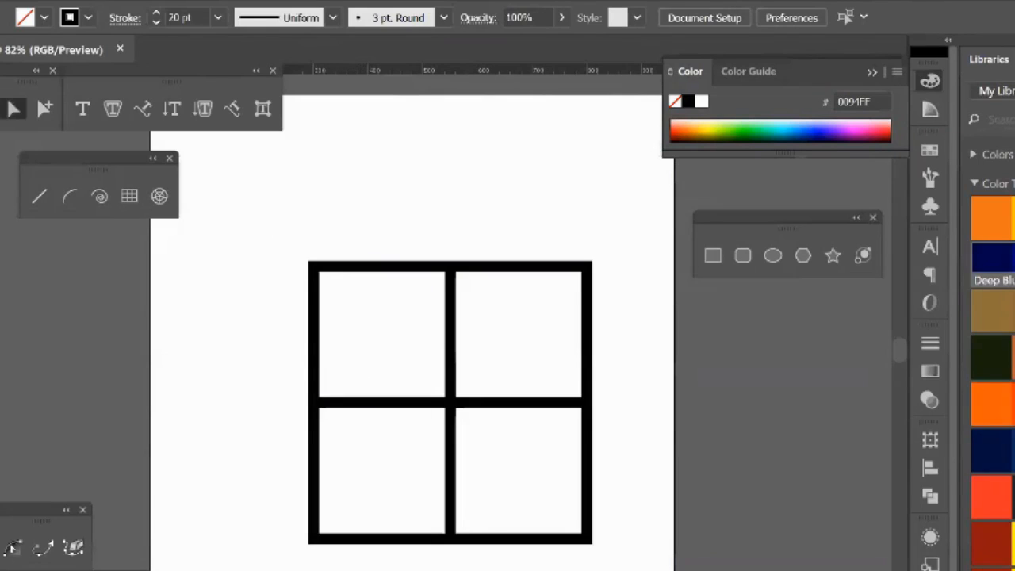
key(a)
click(404, 405)
drag(404, 404, 396, 319)
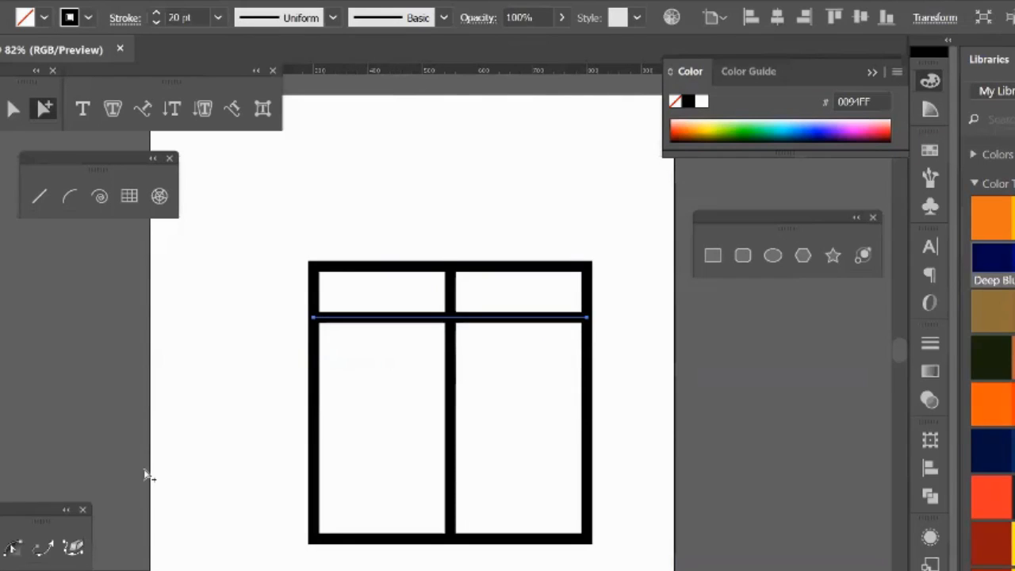
click(147, 476)
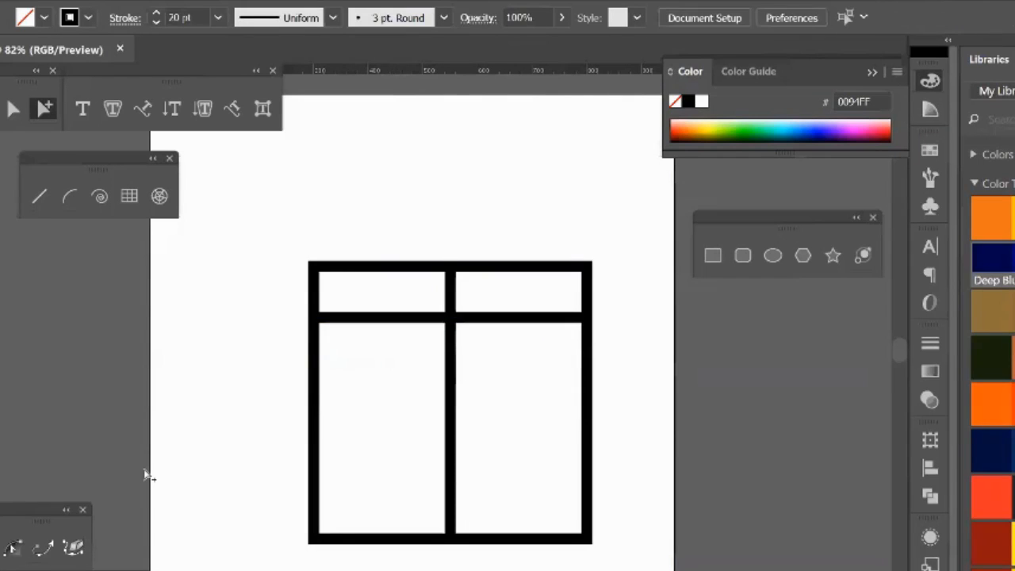
key(ctrl+z)
key(ctrl+z)
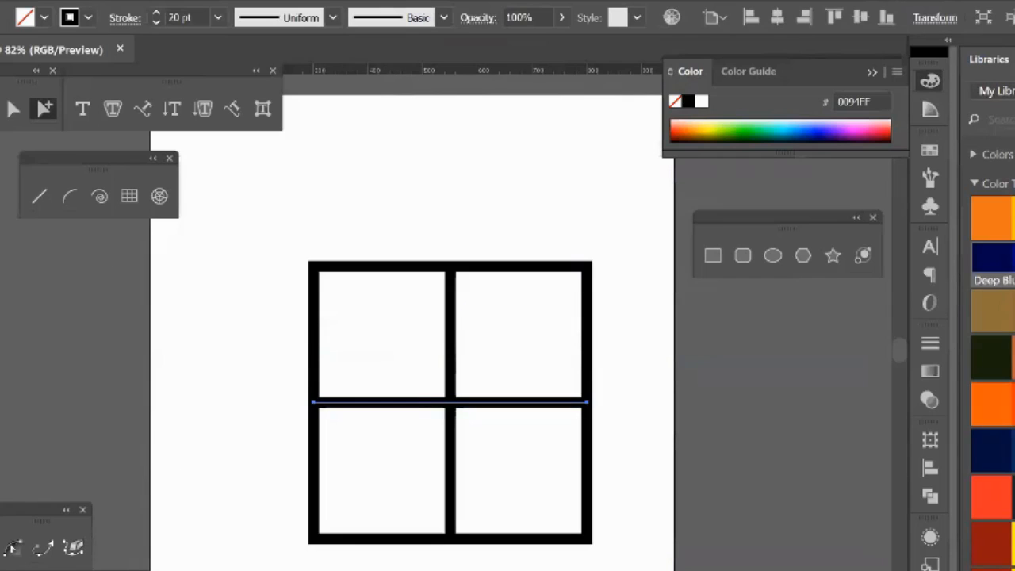
Step: Select the entire two-by-two grid and delete it from the artboard
key(a)
drag(236, 220, 675, 555)
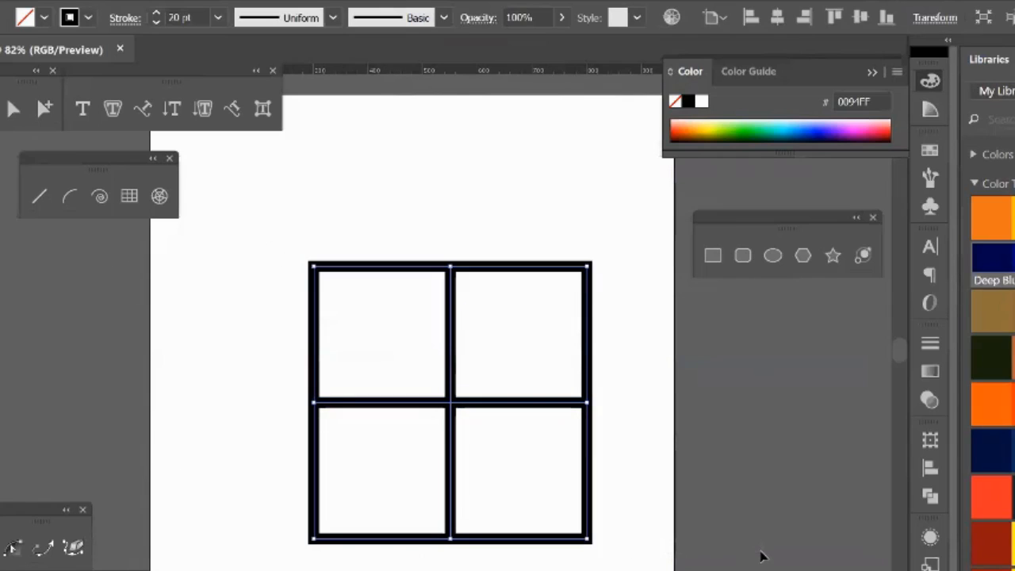
key(Delete)
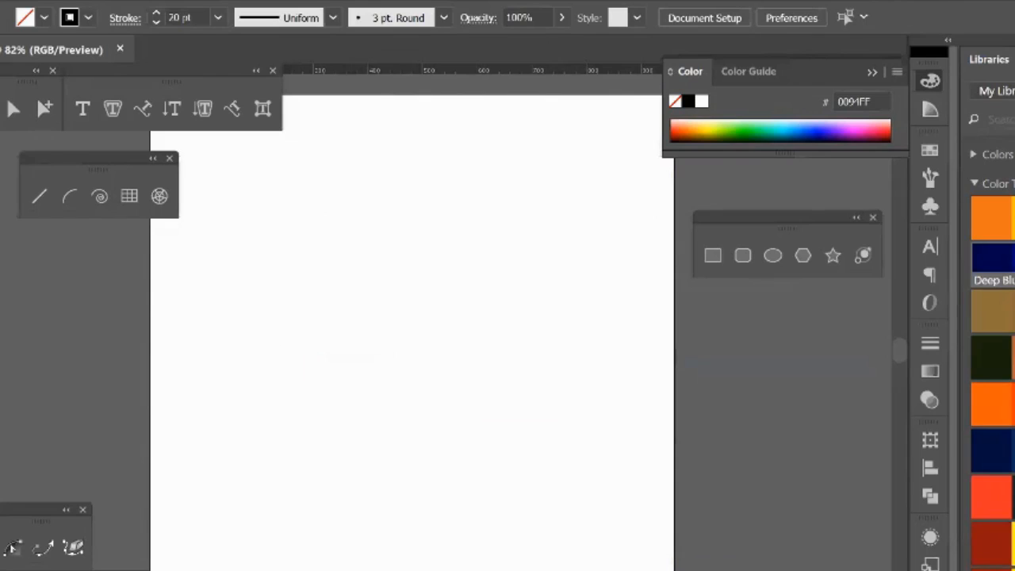
Step: Draw a straight horizontal line across the upper part of the artboard and open the Move options for it
click(39, 196)
drag(243, 238, 561, 250)
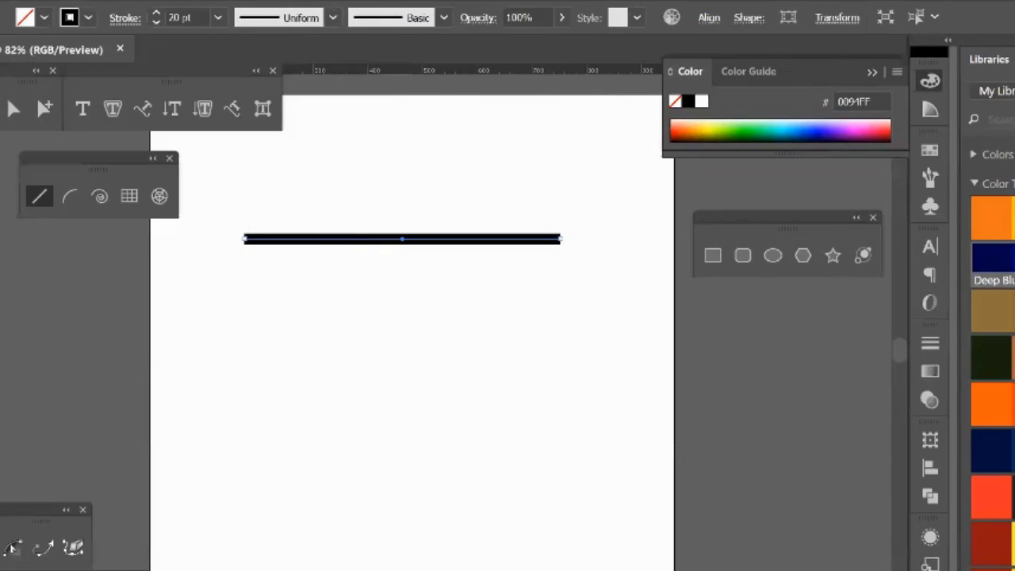
double_click(1, 80)
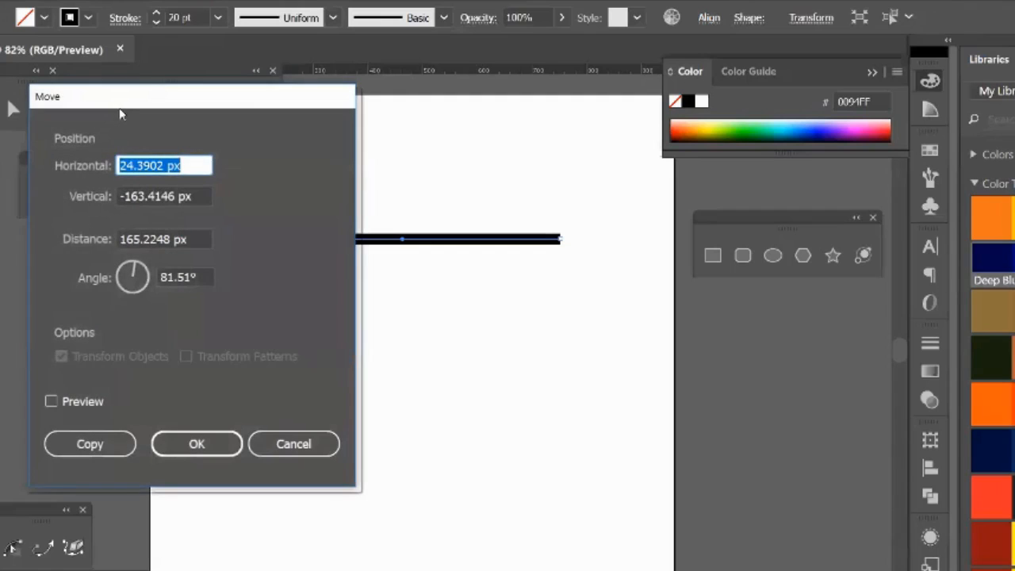
drag(125, 104, 748, 58)
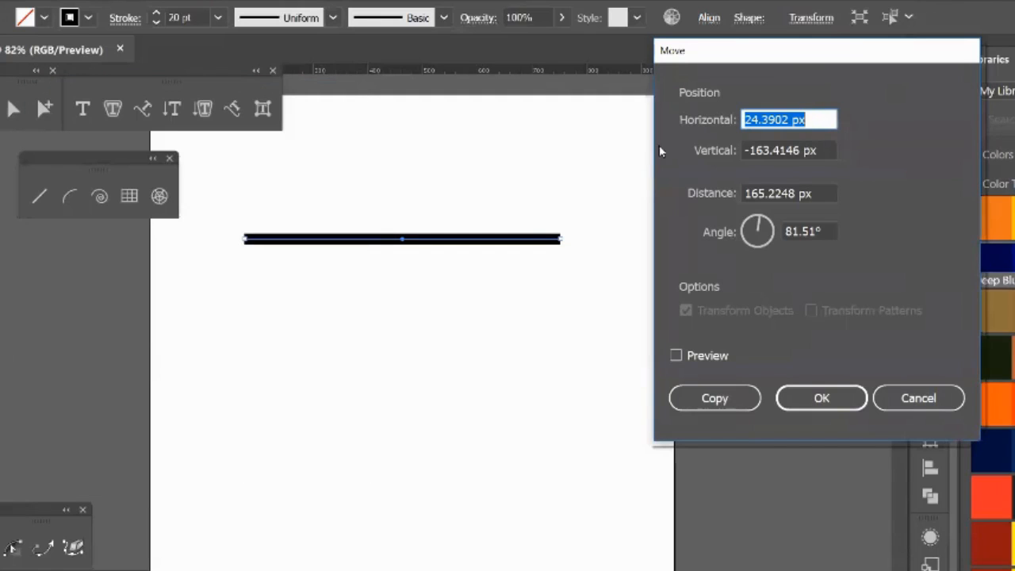
Step: Zero the move settings for the line: horizontal 0 px, vertical 0 px, distance 0 px and angle 0°
click(823, 231)
text(0)
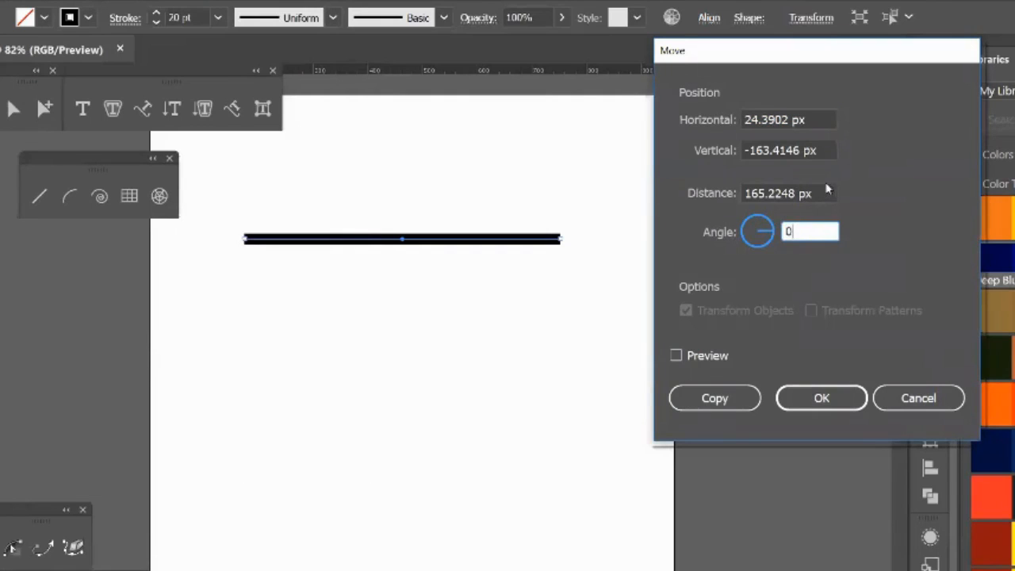
click(825, 192)
text(0)
drag(815, 120, 669, 117)
text(0)
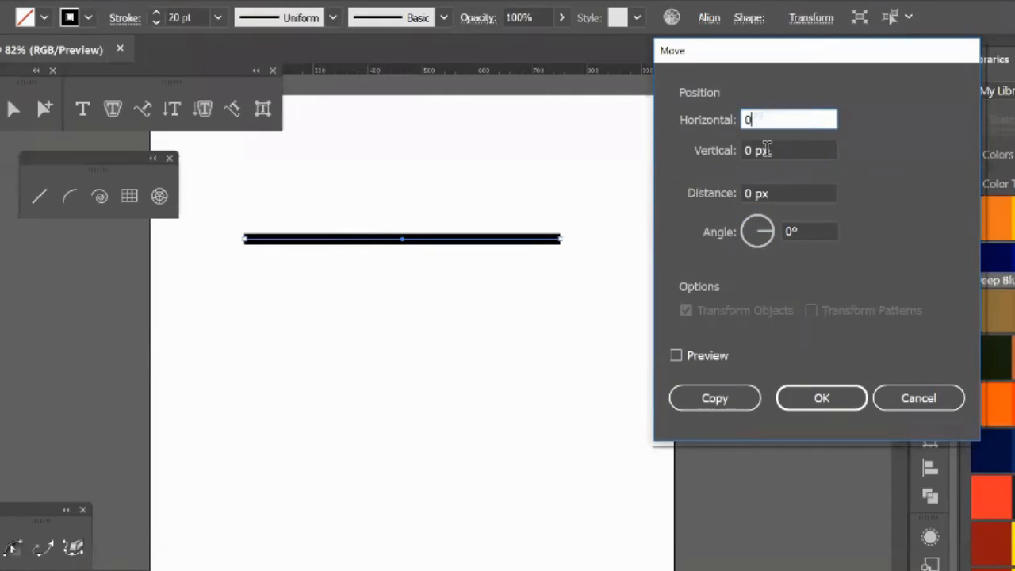
click(767, 150)
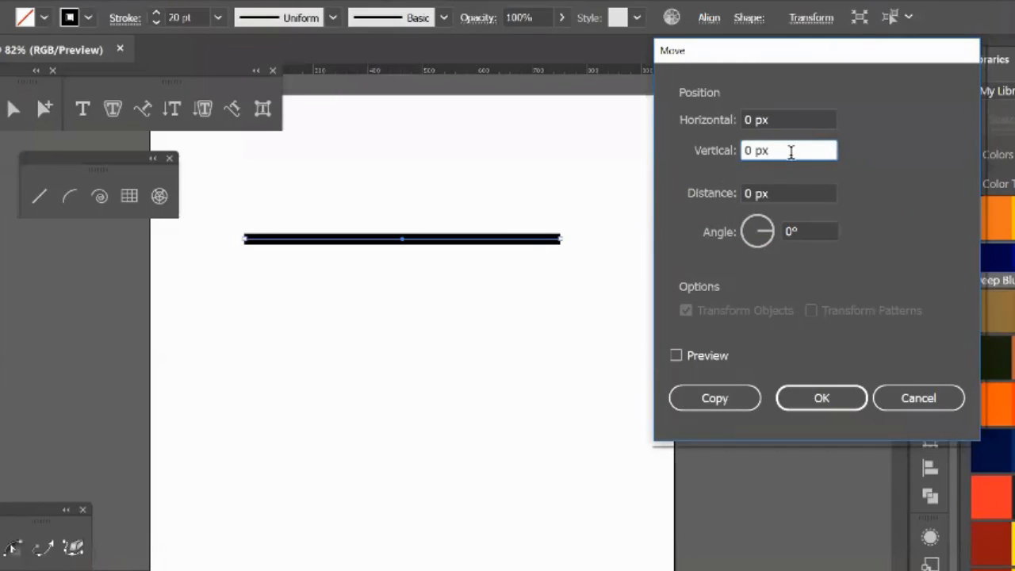
Step: Set the line's vertical move to 20 px and turn on the preview
drag(791, 150, 628, 154)
text(20)
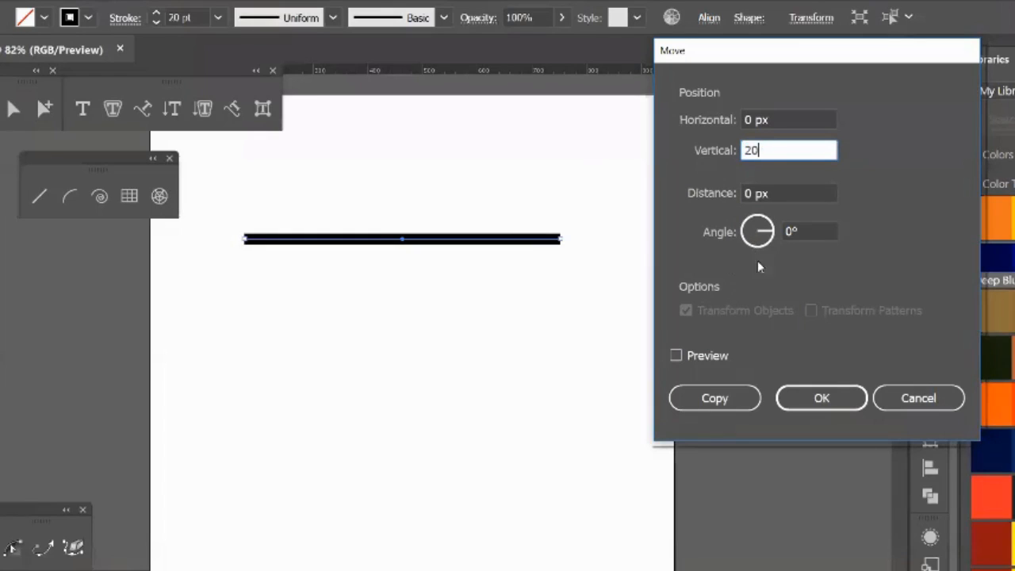
click(676, 357)
click(676, 357)
click(676, 357)
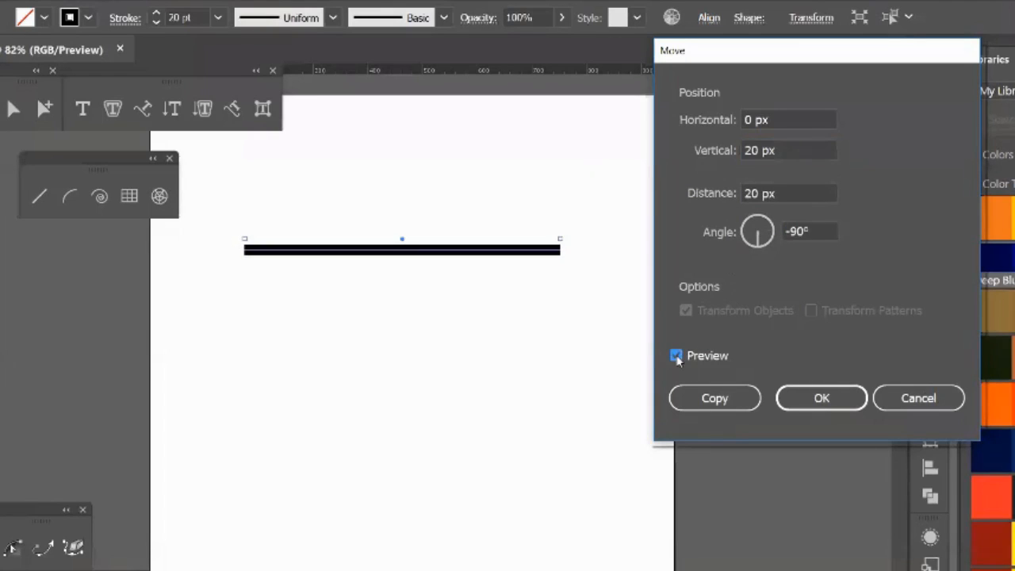
click(676, 357)
click(675, 357)
Step: Set the vertical move to 50 px, preview it, and create a copy of the line at that offset
click(789, 150)
key(ctrl+a)
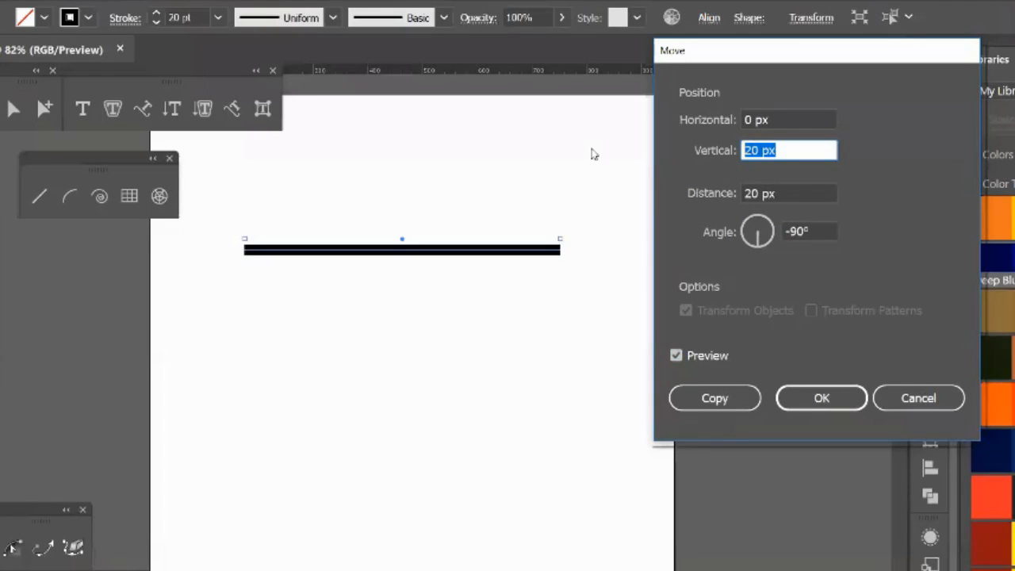
text(50)
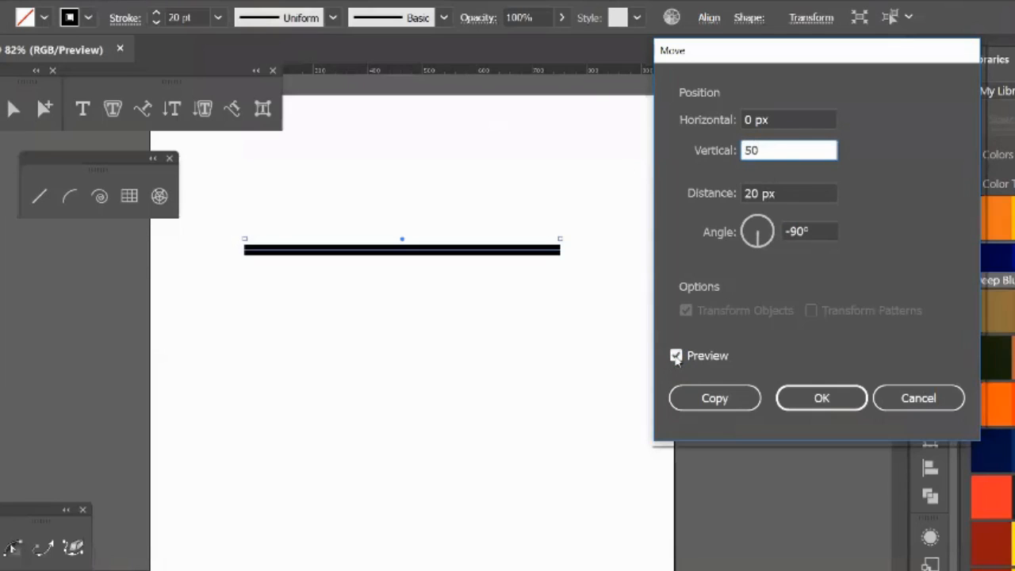
click(676, 357)
click(676, 357)
click(676, 357)
click(676, 357)
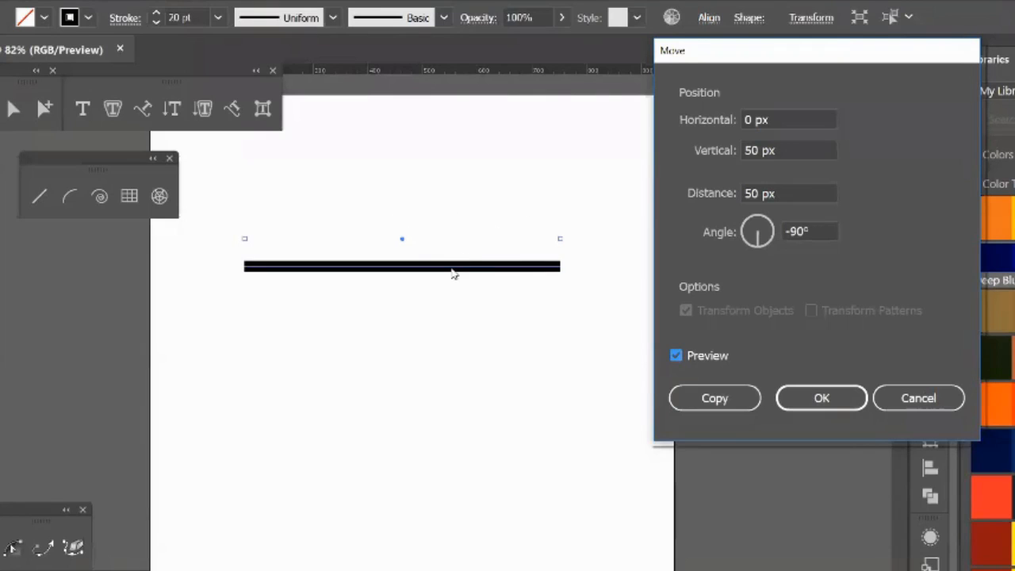
click(716, 403)
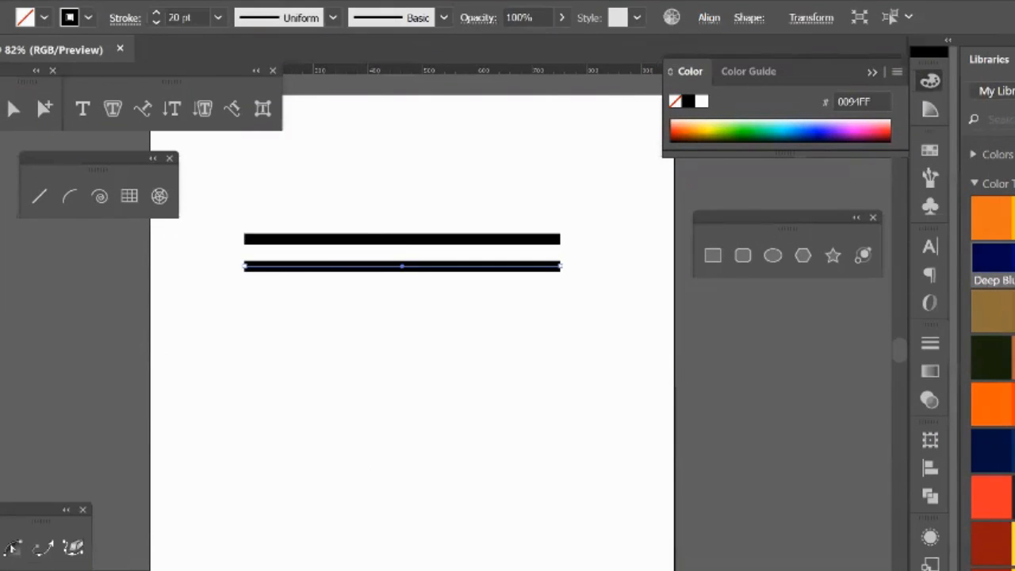
Step: Copy the second line 200 px further down with the Move command
key(ctrl+shift+m)
drag(781, 153, 555, 145)
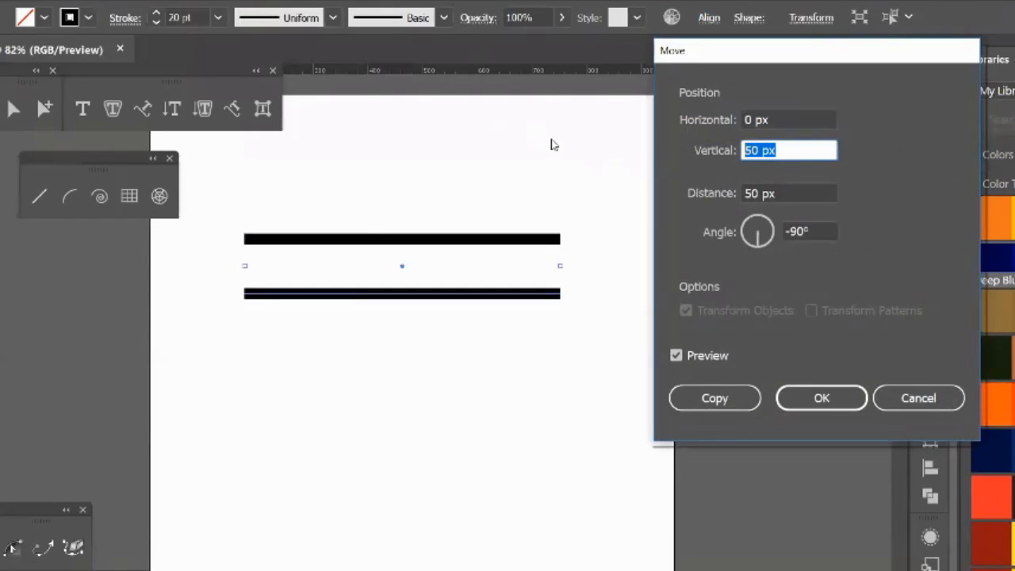
text(200)
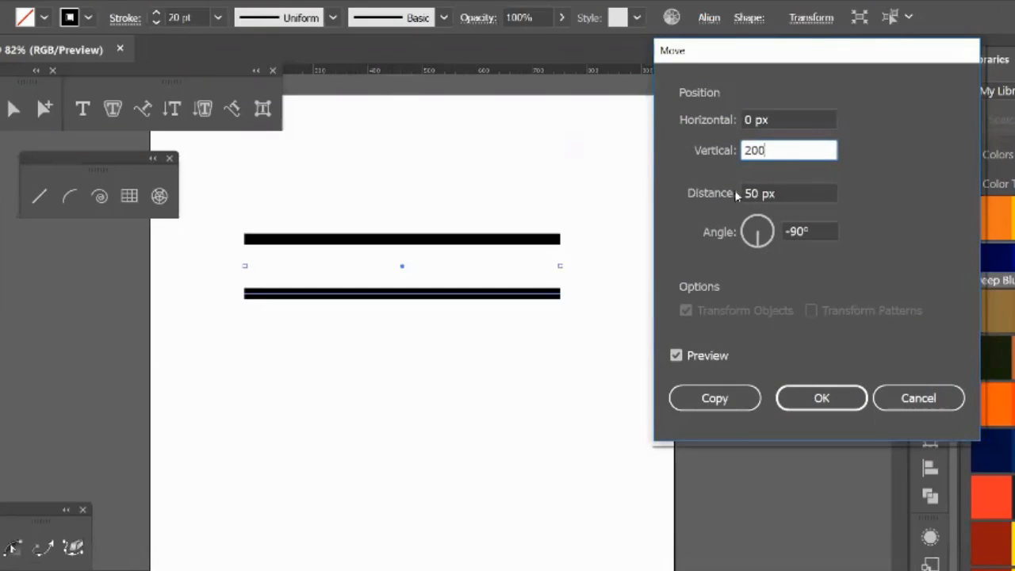
click(784, 192)
click(675, 356)
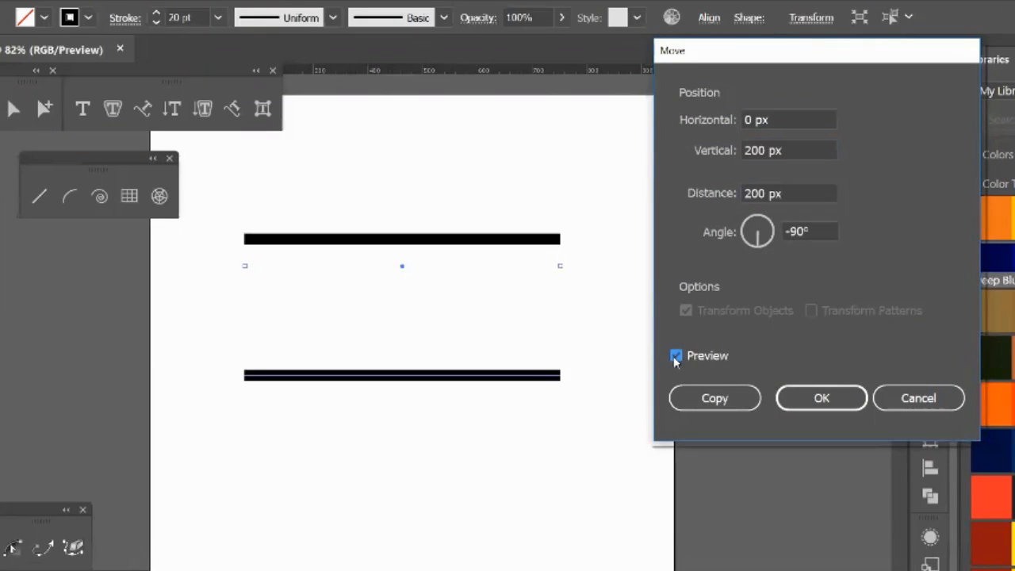
click(676, 355)
click(714, 399)
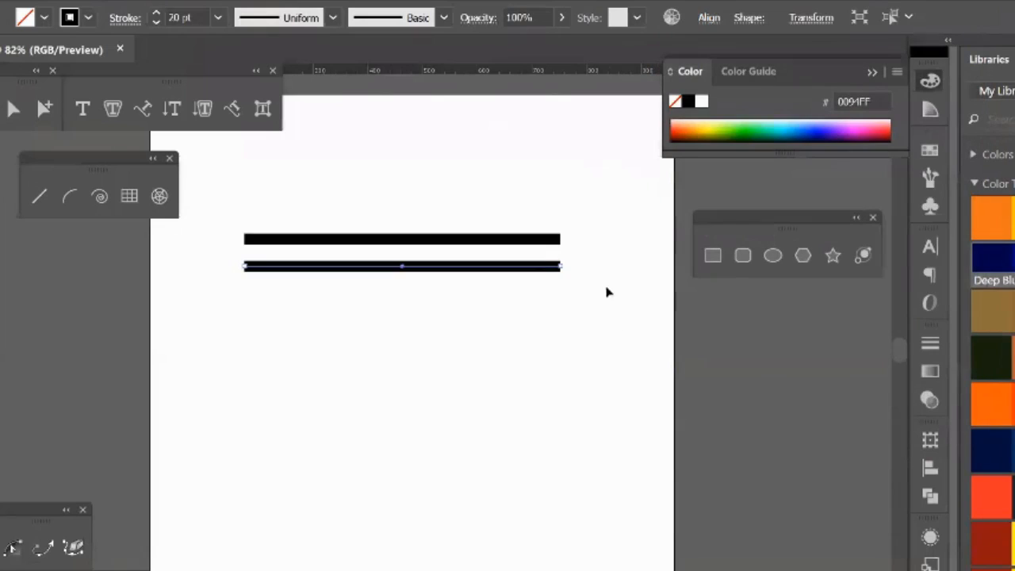
Step: Select all three horizontal lines and delete them from the artboard
click(118, 281)
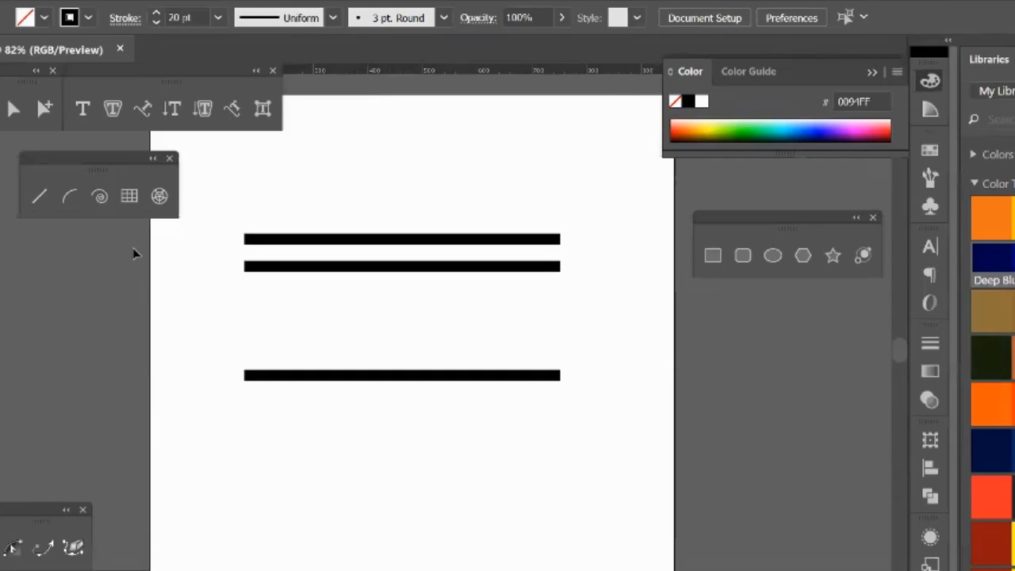
drag(340, 151, 451, 422)
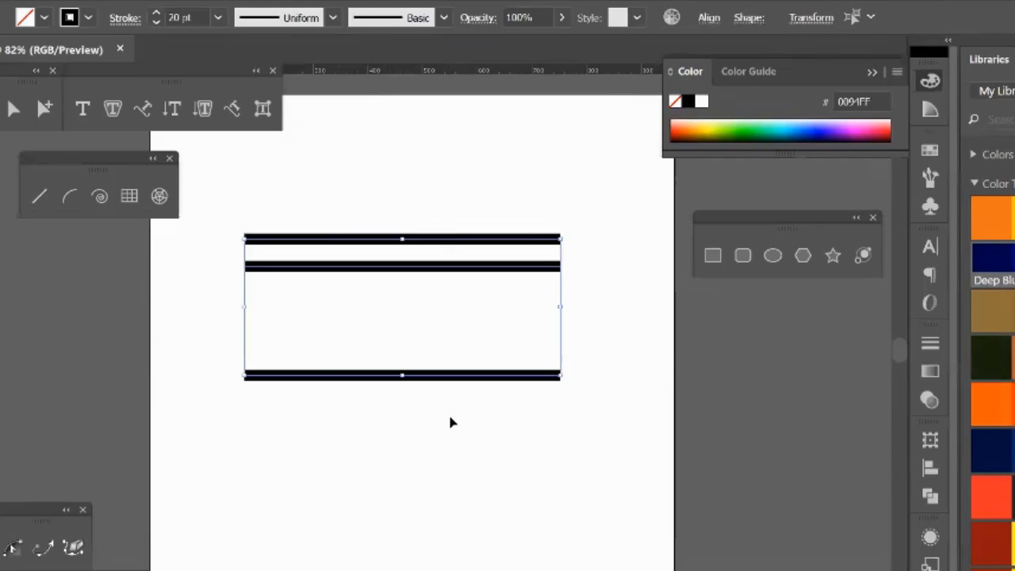
key(Delete)
Step: Reposition the floating line and grid tools panel just below the shape tools panel
scroll(455, 419, up, 1)
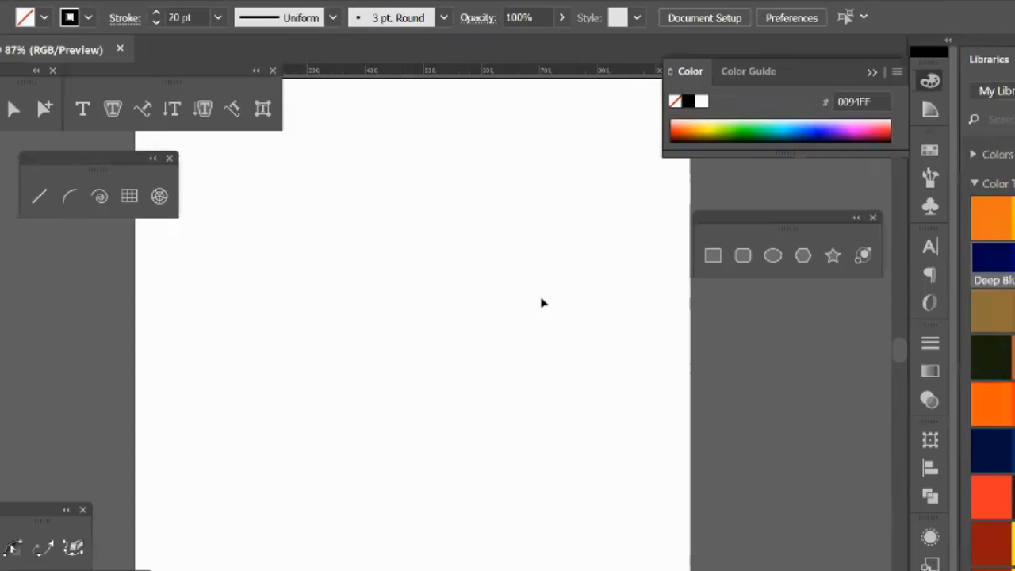
drag(122, 168, 760, 353)
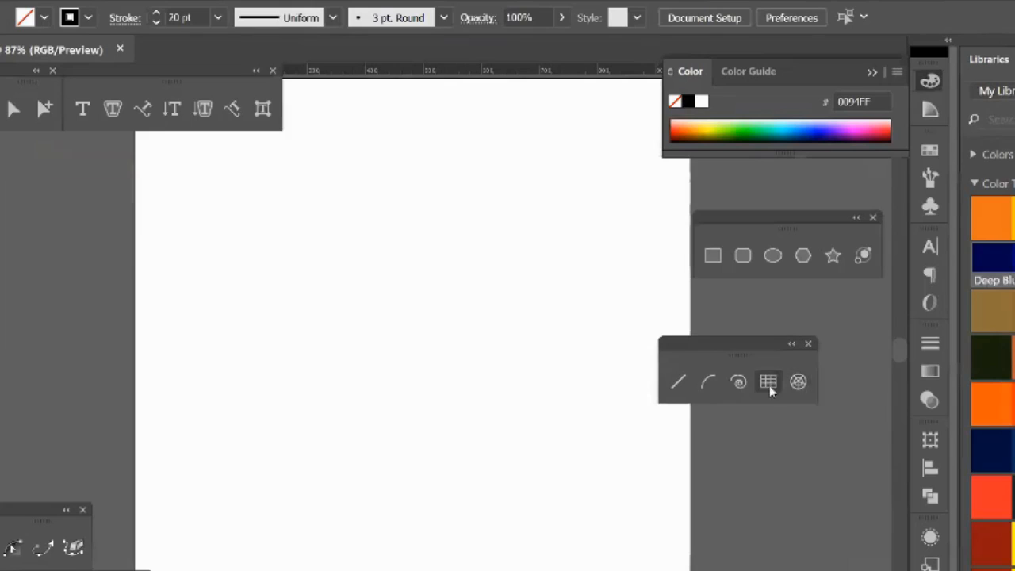
drag(750, 356, 732, 325)
Step: Draw a rectangular grid in the middle of the artboard, adjusting its dividers while drawing to five rows and nine columns
click(752, 352)
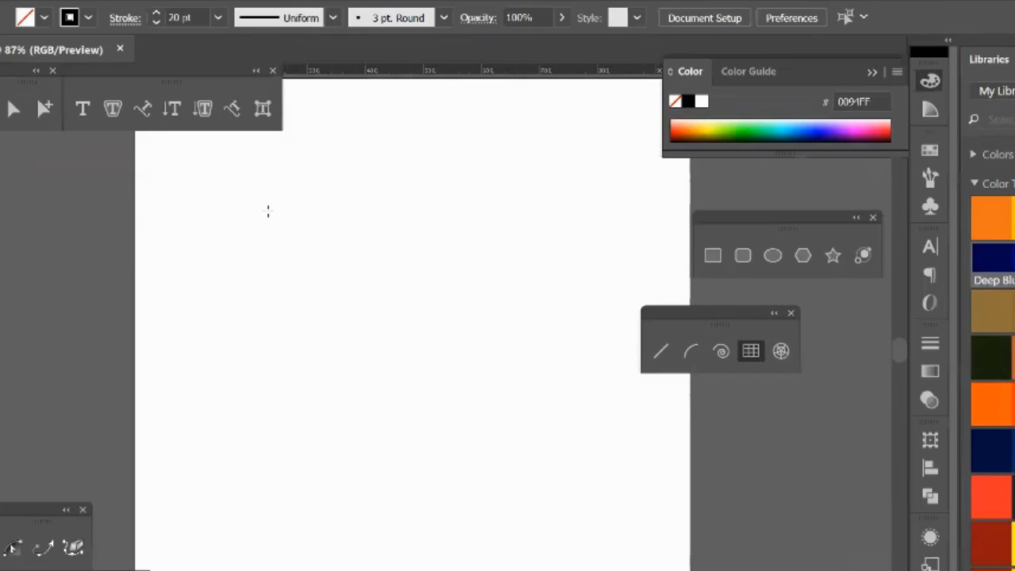
mouse_move(268, 211)
mouse_down()
mouse_move(311, 245)
mouse_move(347, 301)
mouse_move(582, 512)
mouse_move(525, 488)
mouse_move(585, 519)
mouse_move(548, 508)
mouse_move(574, 514)
mouse_up()
key(Up)
key(Up)
key(Up)
key(Up)
key(Up)
key(Up)
key(Up)
key(Down)
key(Down)
key(Down)
key(Down)
key(Down)
key(Down)
key(Up)
key(Up)
key(Left)
key(Right)
key(Right)
key(Right)
key(Right)
key(Right)
key(Right)
key(Right)
key(Right)
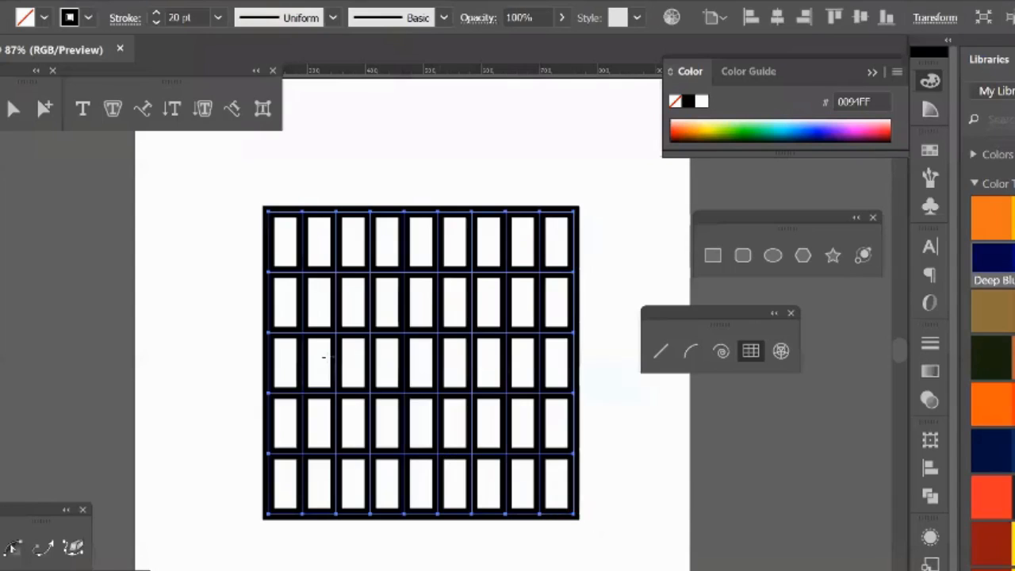
Step: Delete the first and seventh inner vertical dividers of the grid with Group Selection
click(14, 109)
click(44, 108)
click(177, 320)
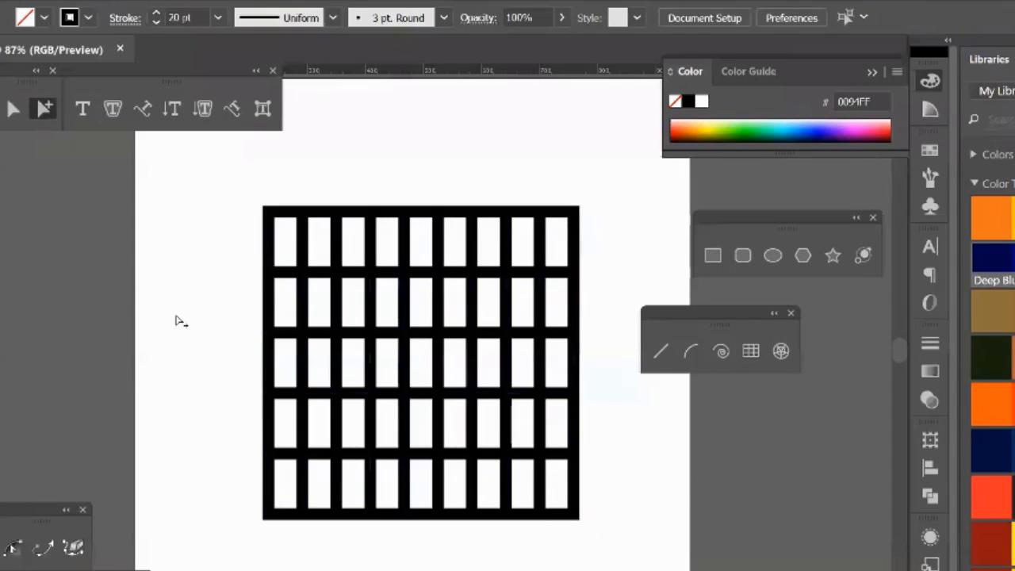
click(305, 245)
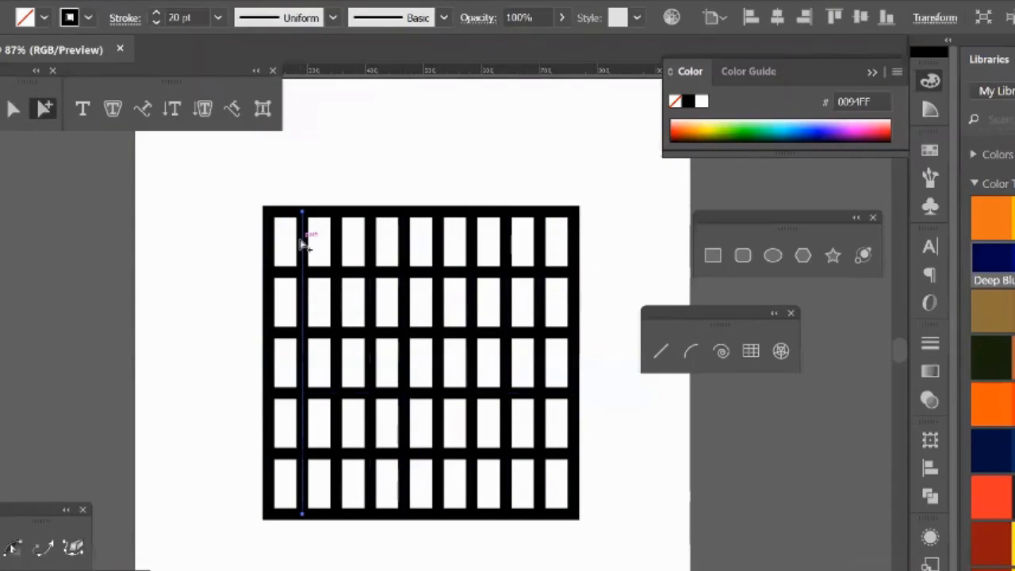
key(Delete)
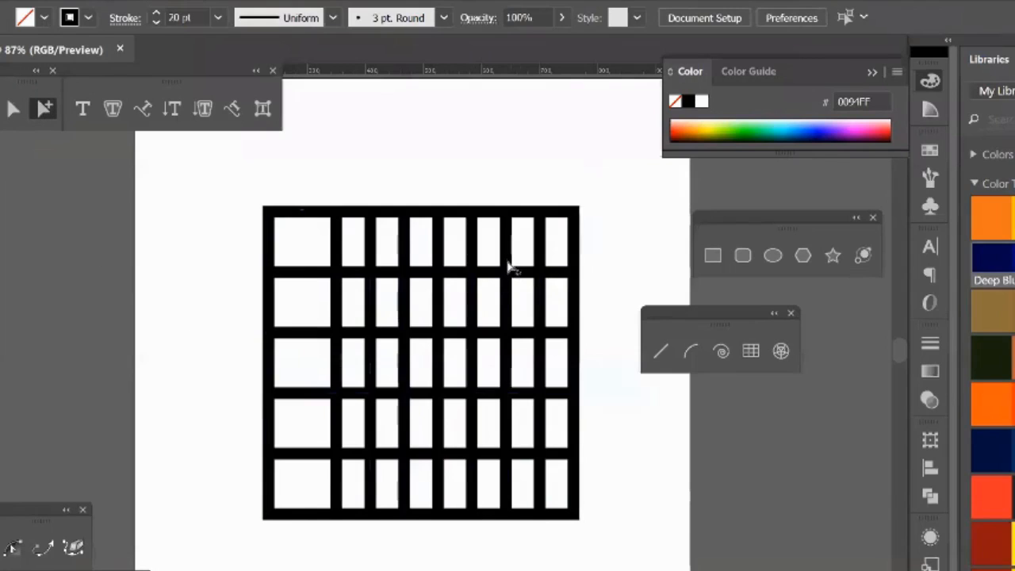
click(512, 264)
key(Delete)
Step: Delete the fifth, third and second of the grid's original inner vertical dividers
click(442, 251)
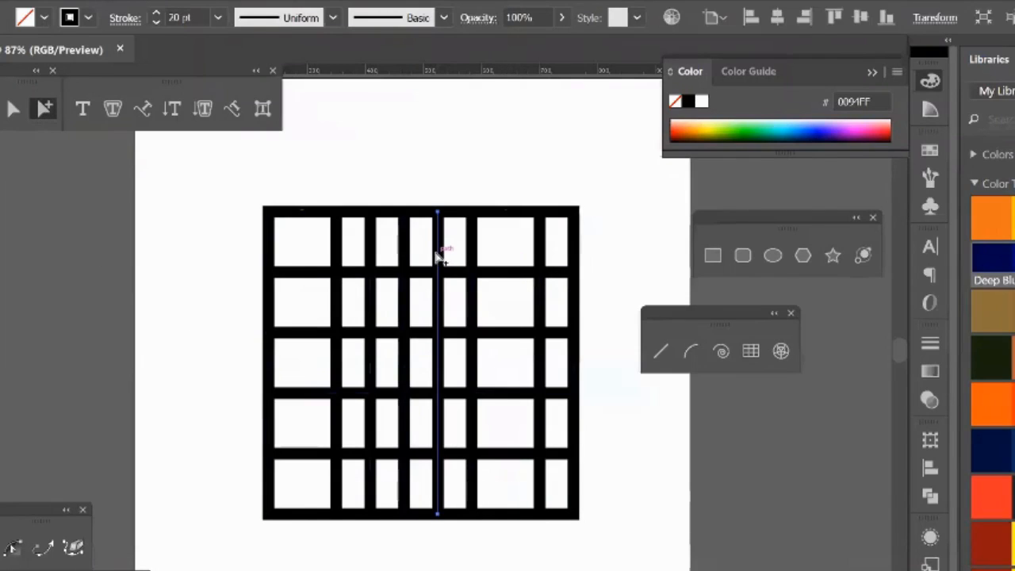
key(Delete)
click(371, 253)
key(Delete)
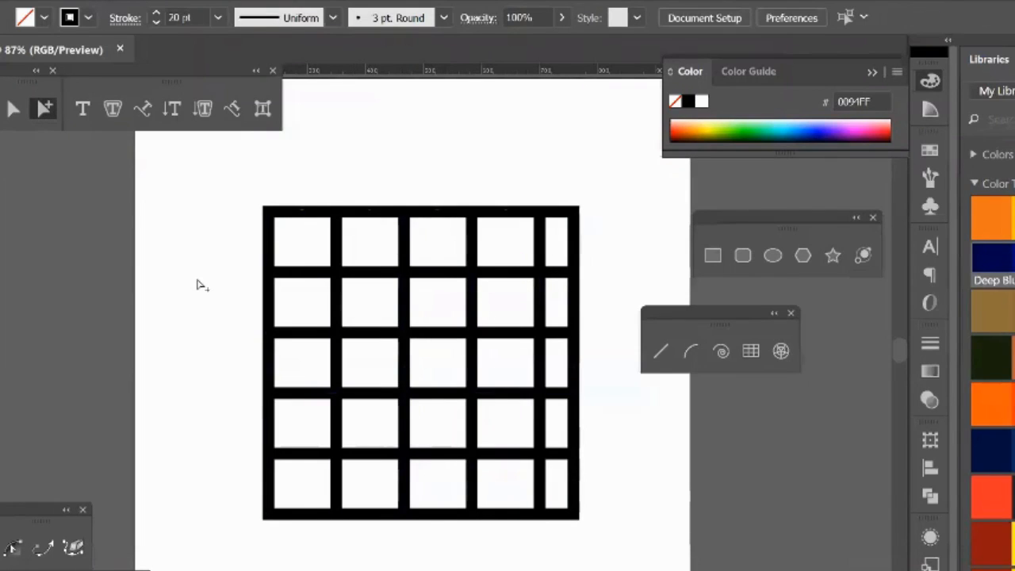
click(339, 247)
key(Delete)
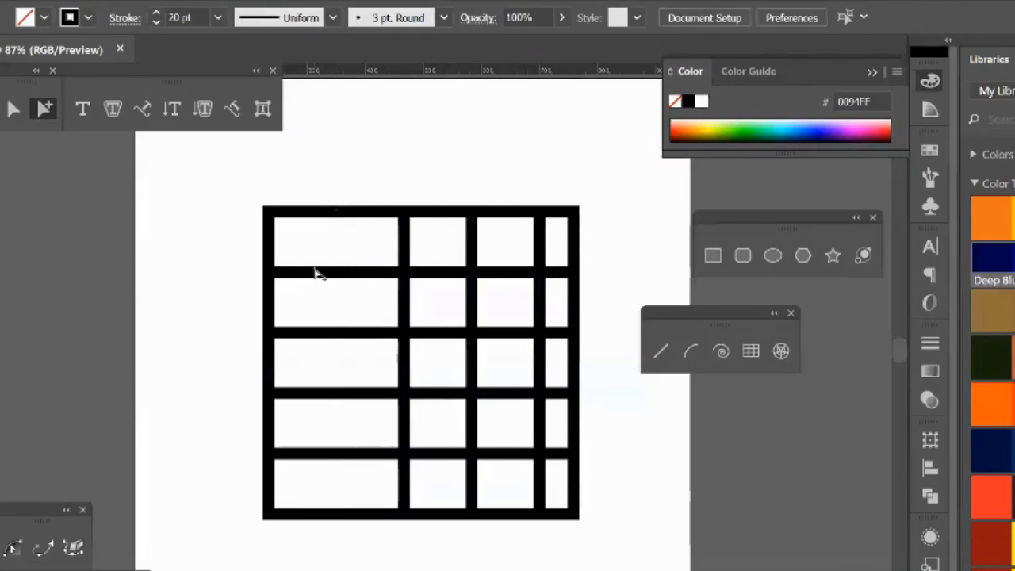
Step: Select the whole remaining rectangular grid and delete it from the artboard
click(14, 109)
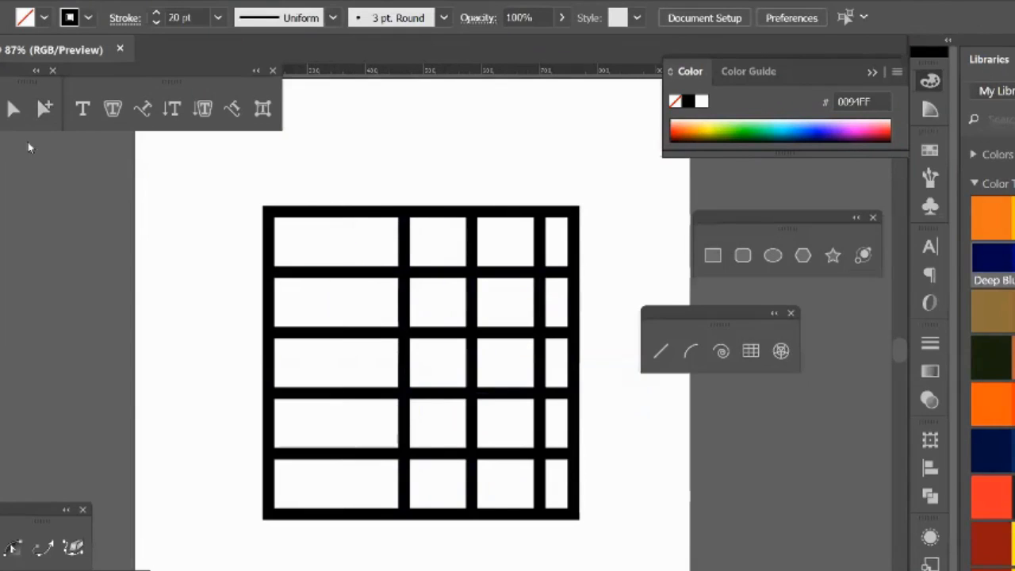
drag(494, 364, 582, 528)
key(Delete)
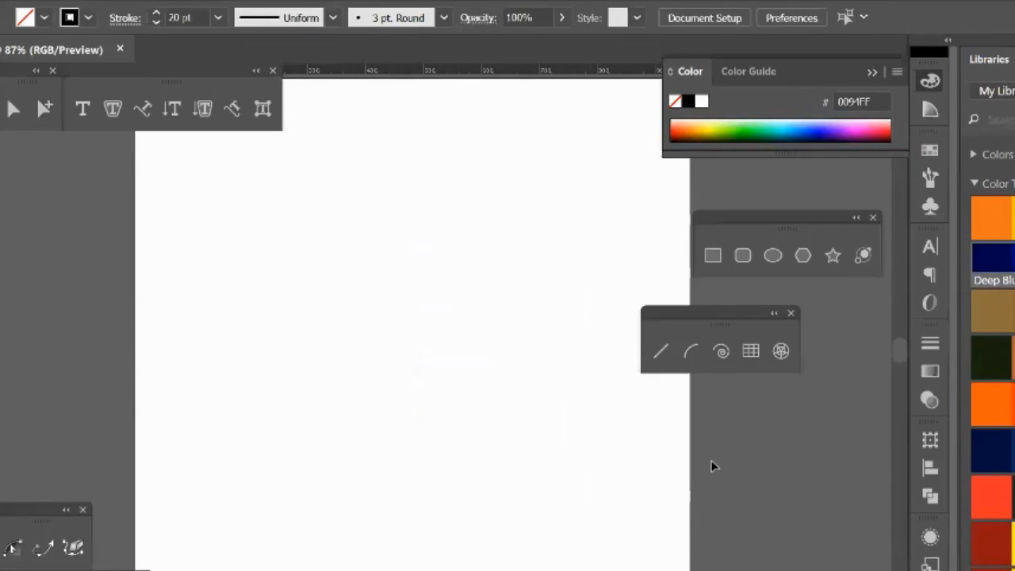
Step: Draw a circular polar grid about 676 px wide from its center, adjusting it while drawing to no concentric dividers and three radial dividers
click(782, 352)
mouse_move(417, 331)
mouse_down()
mouse_move(487, 493)
mouse_move(546, 496)
mouse_move(486, 425)
mouse_move(603, 541)
mouse_move(405, 349)
mouse_move(577, 548)
mouse_move(566, 397)
mouse_move(437, 236)
mouse_move(431, 487)
mouse_move(559, 334)
mouse_move(449, 209)
mouse_move(483, 408)
mouse_move(476, 544)
mouse_move(272, 458)
mouse_move(585, 421)
mouse_move(580, 523)
mouse_move(623, 544)
mouse_up()
key(Up)
key(Up)
key(Up)
key(Up)
key(Up)
key(Down)
key(Down)
key(Down)
key(Down)
key(Down)
key(Down)
key(Down)
key(Down)
key(Down)
key(Down)
mouse_move(623, 544)
mouse_down()
mouse_move(637, 555)
mouse_move(621, 533)
mouse_up()
key(Right)
key(Right)
key(Right)
key(Right)
key(Right)
key(Right)
key(Right)
key(Right)
key(Right)
key(Right)
key(Right)
key(Right)
key(Right)
key(Right)
key(Right)
key(Left)
key(Left)
key(Left)
key(Left)
key(Left)
key(Left)
key(Left)
key(Left)
key(Left)
key(Left)
key(Left)
key(Left)
key(Left)
key(Left)
key(Left)
key(Left)
key(Left)
key(Down)
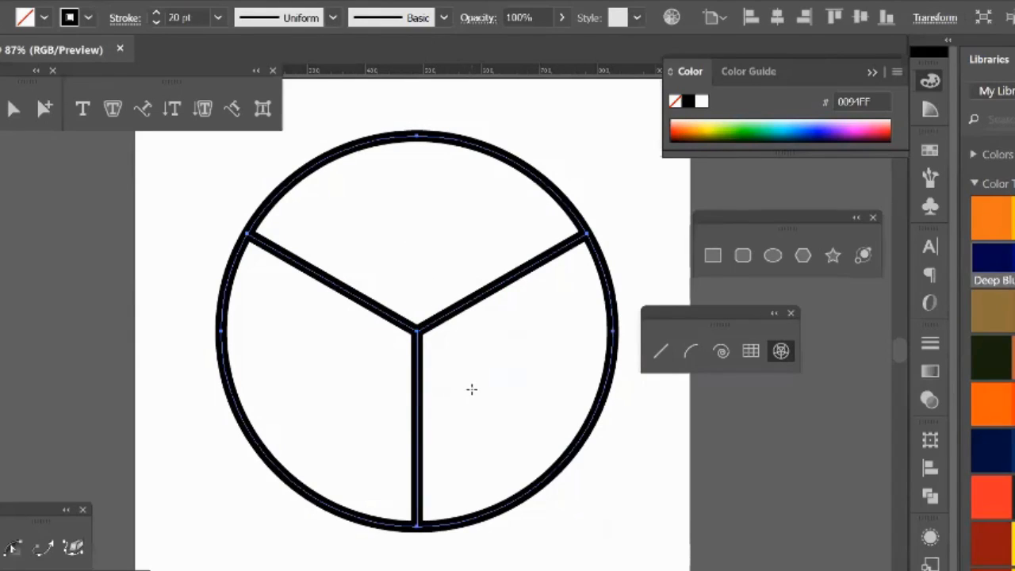
Step: Delete the three-sector polar grid and create one 675.86 px wide and high with five concentric and four radial dividers
key(Delete)
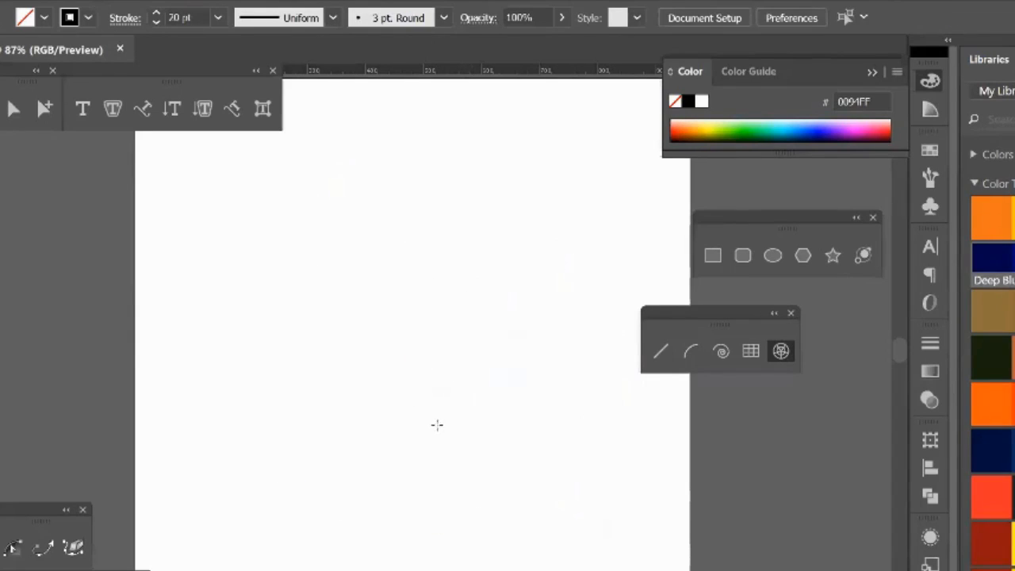
click(394, 314)
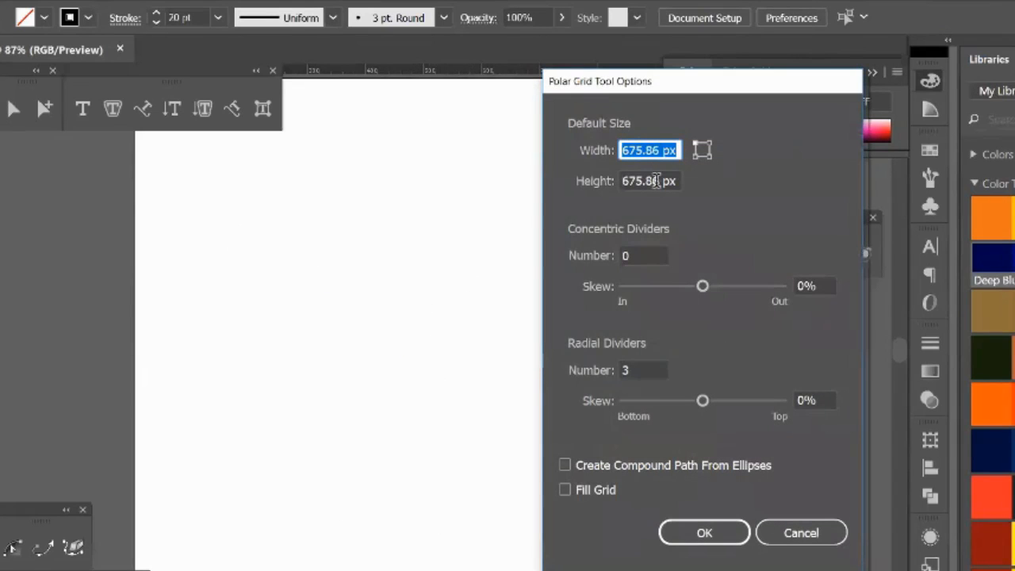
click(643, 256)
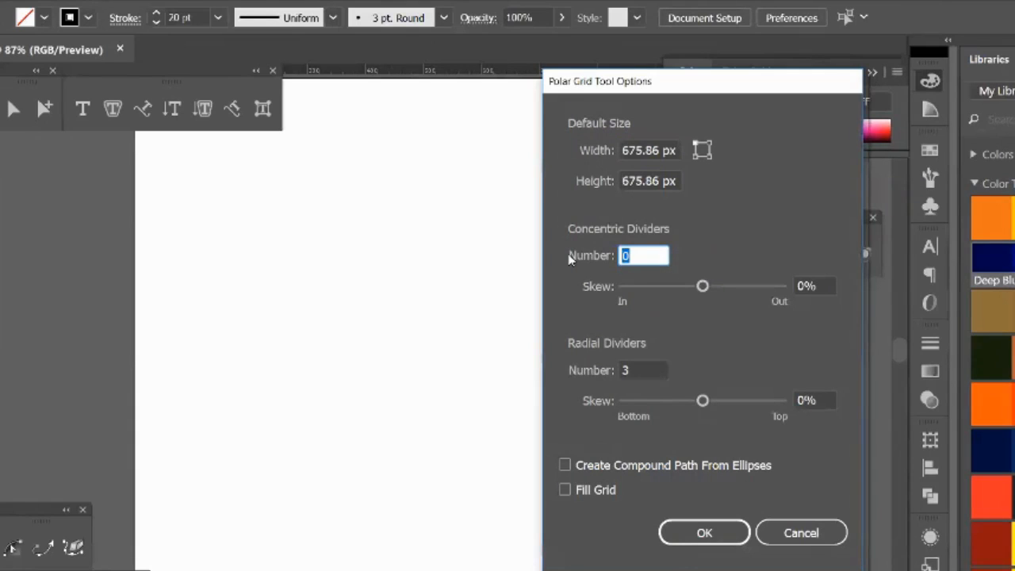
text(5)
click(649, 371)
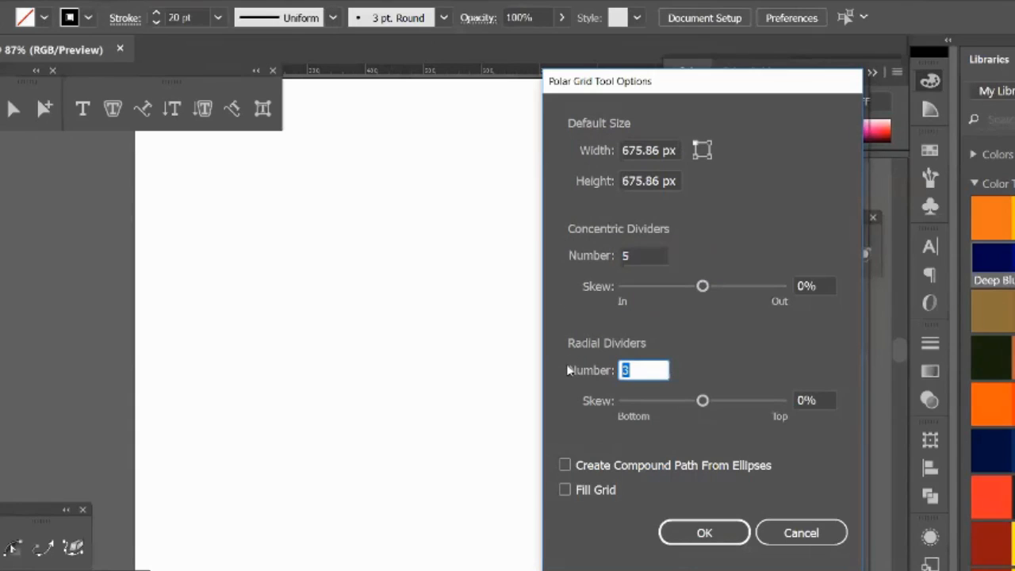
text(4)
click(701, 531)
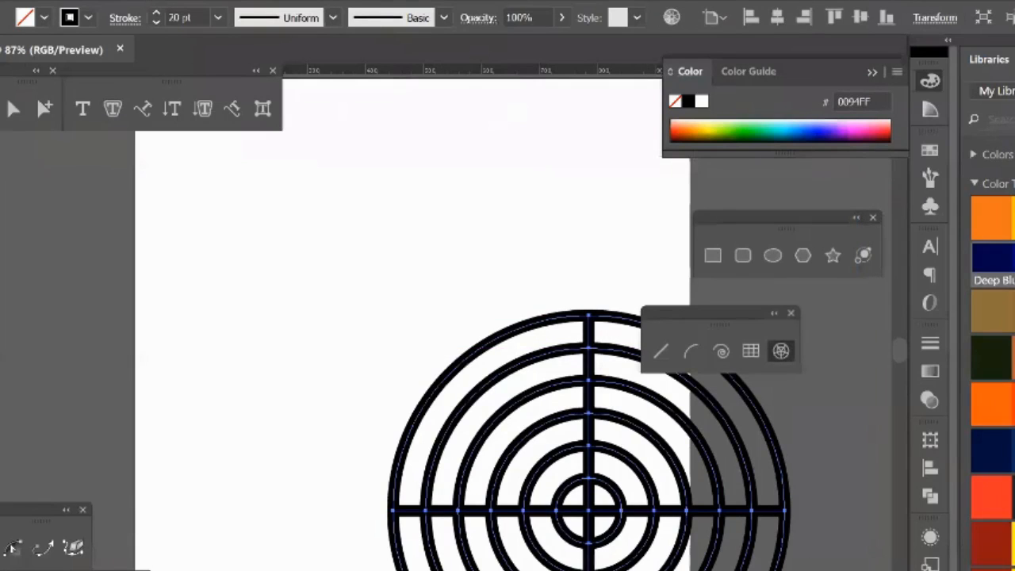
Step: Move the new polar grid up and left so it sits within the artboard's width, and deselect it
drag(595, 488, 403, 368)
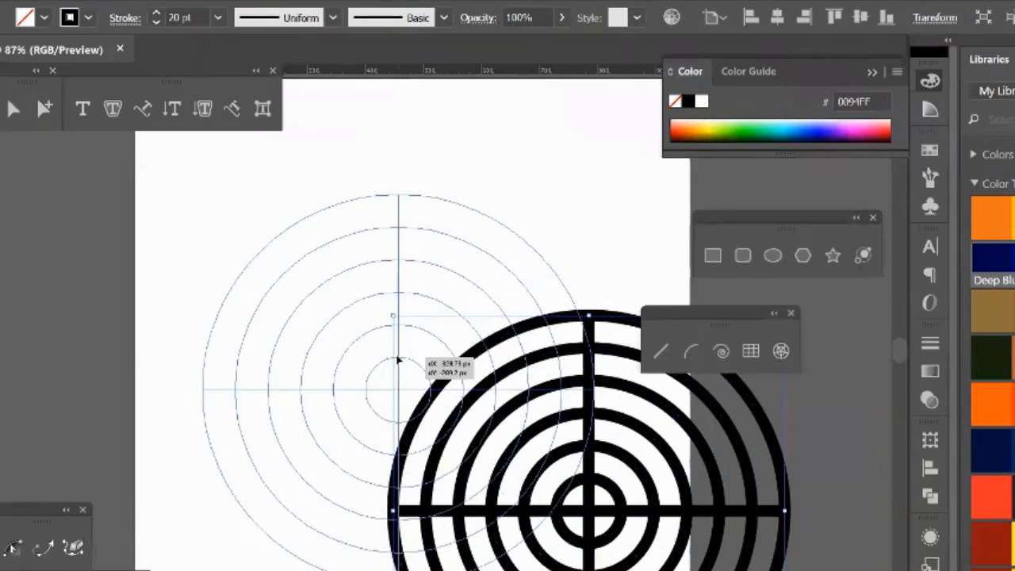
click(607, 439)
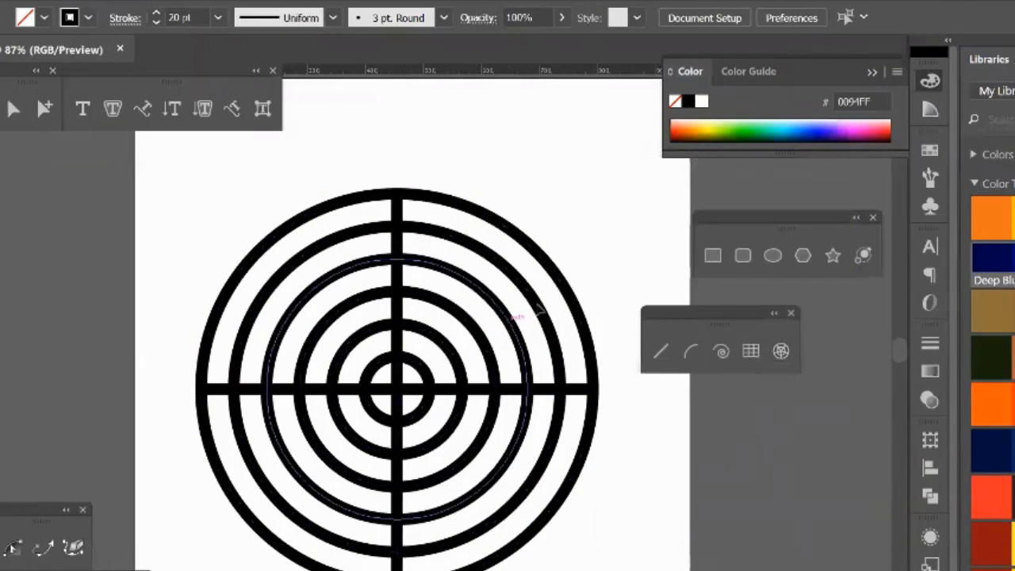
click(564, 287)
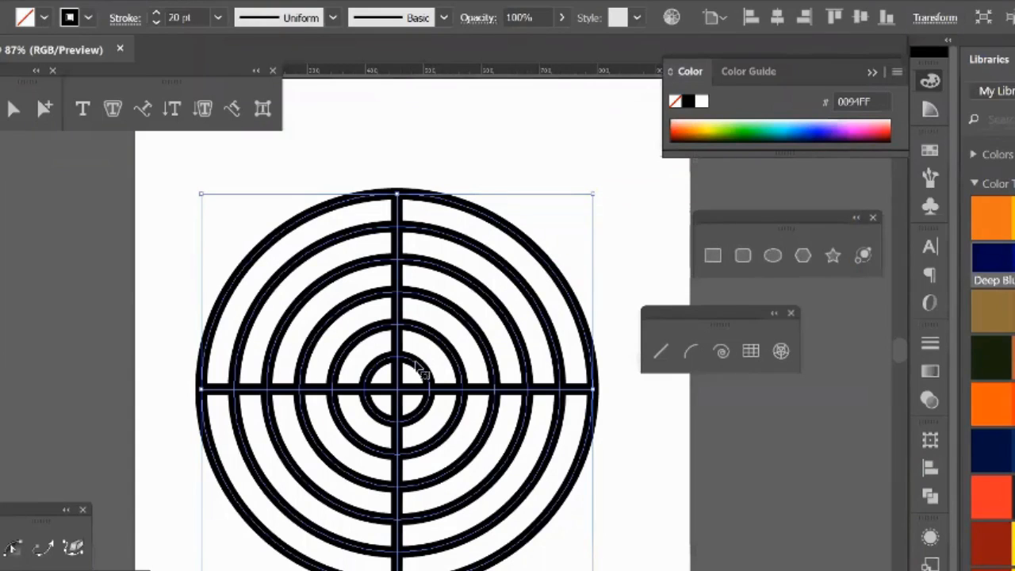
click(508, 157)
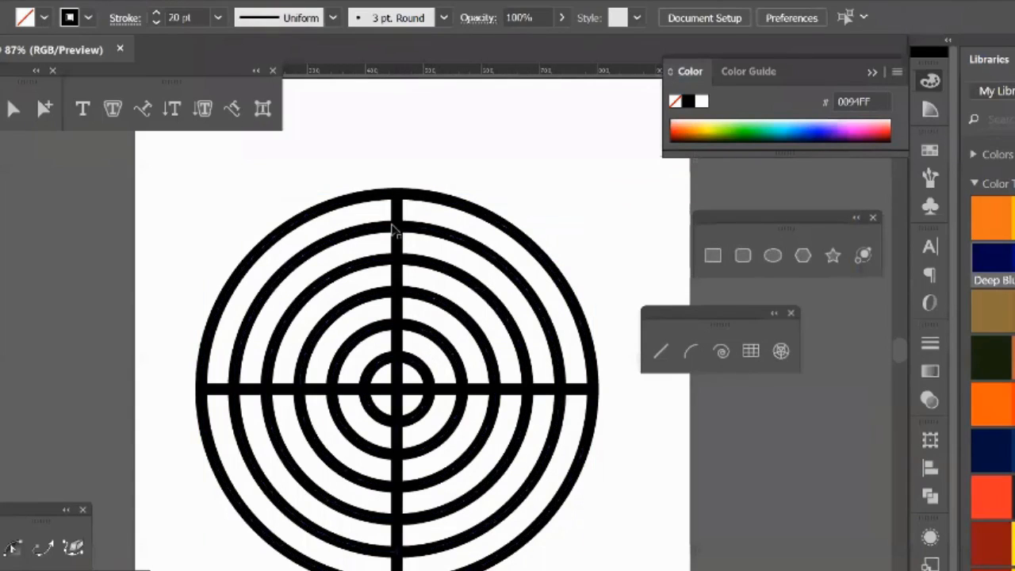
click(405, 232)
click(464, 160)
Step: Split the polar grid into separate pieces with the Pathfinder Divide operation and ungroup them
click(490, 260)
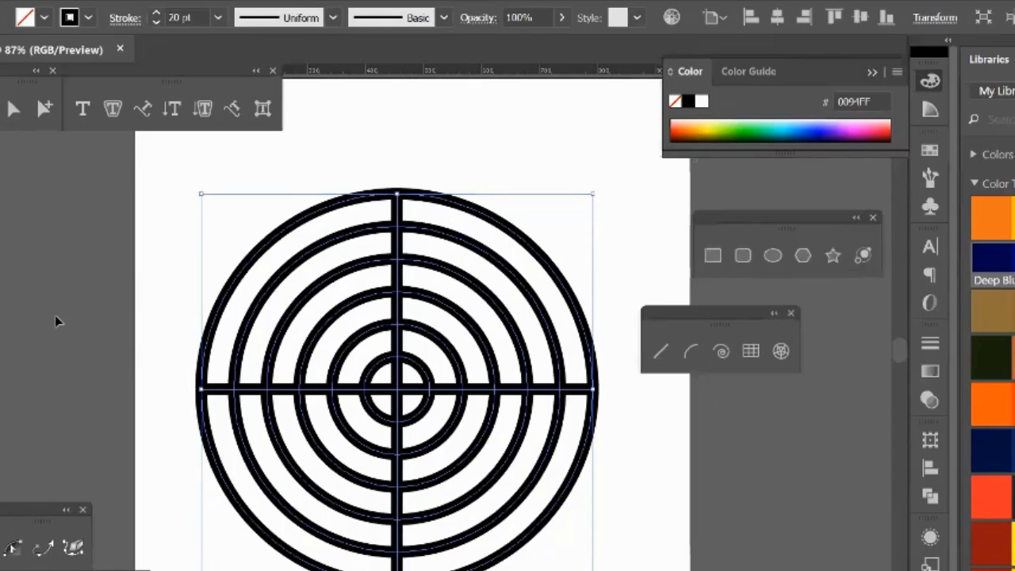
click(931, 496)
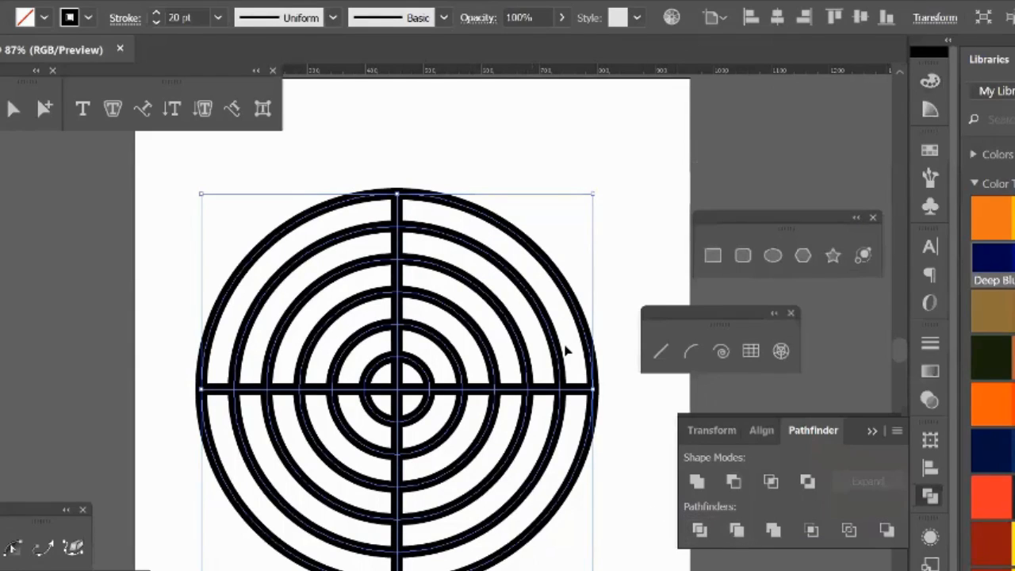
click(700, 530)
right_click(518, 333)
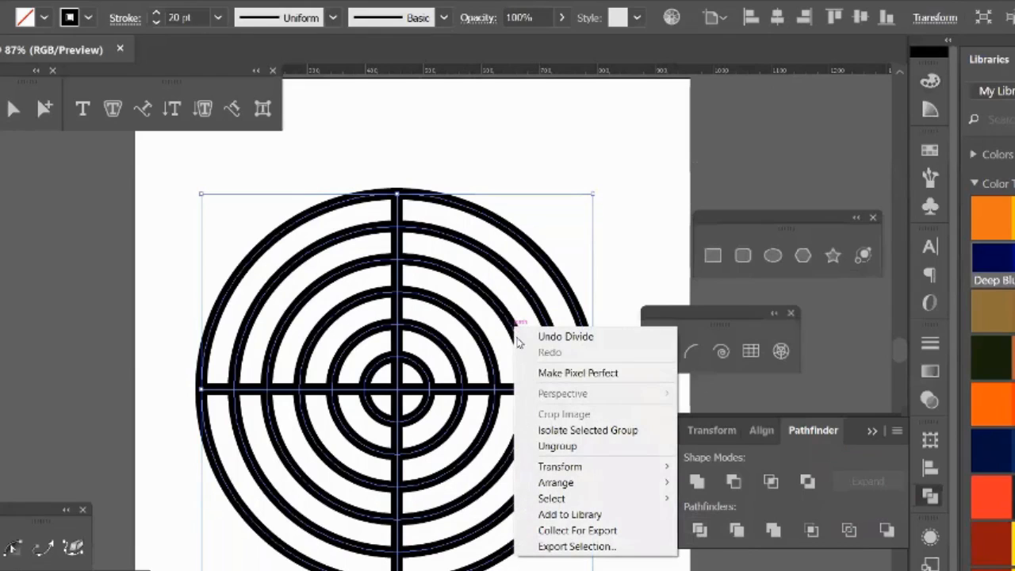
click(555, 445)
click(538, 290)
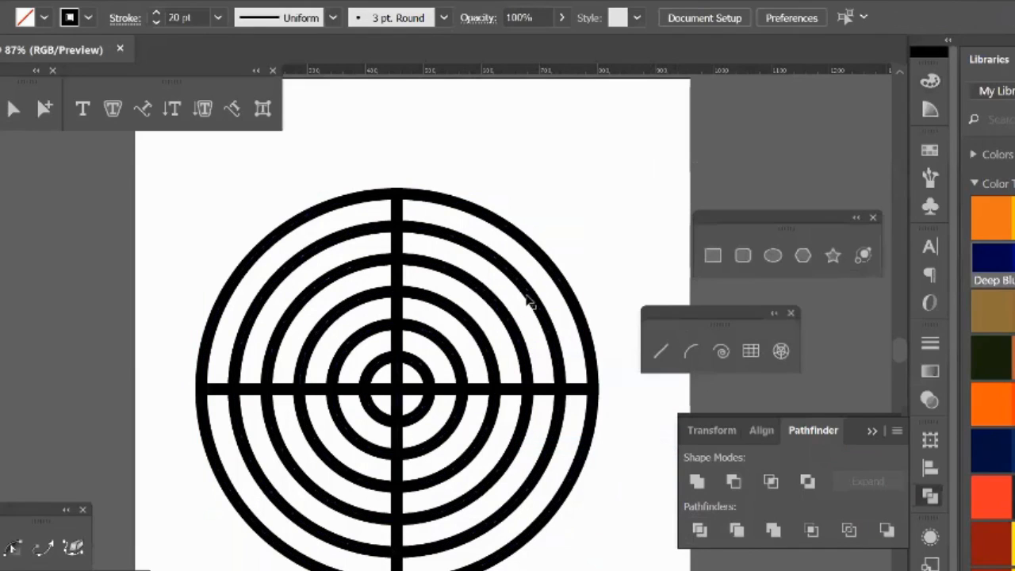
Step: Fill the upper-right segment of the fourth ring from the center with red and the lower-right innermost segment with amber
click(493, 308)
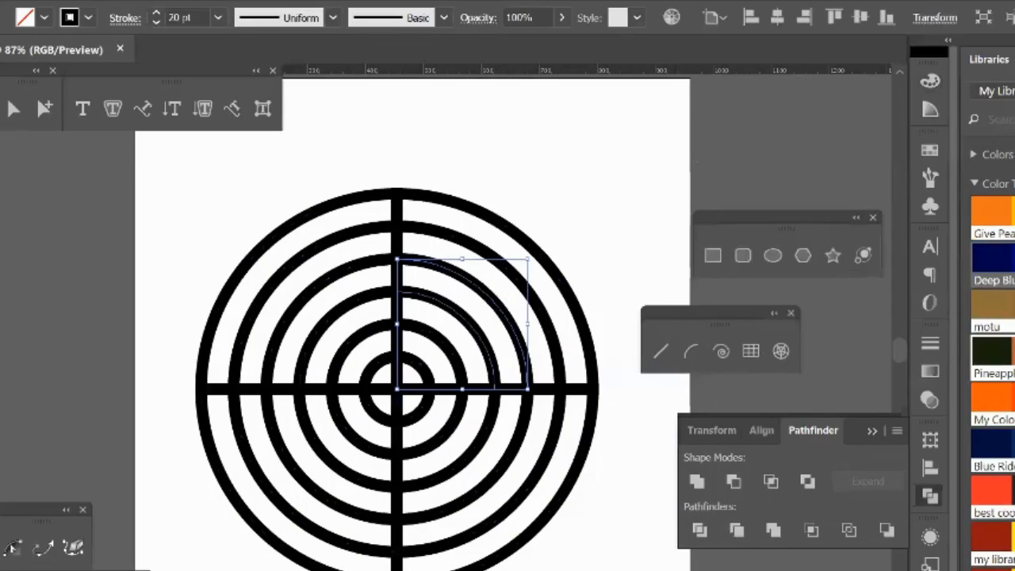
click(1014, 398)
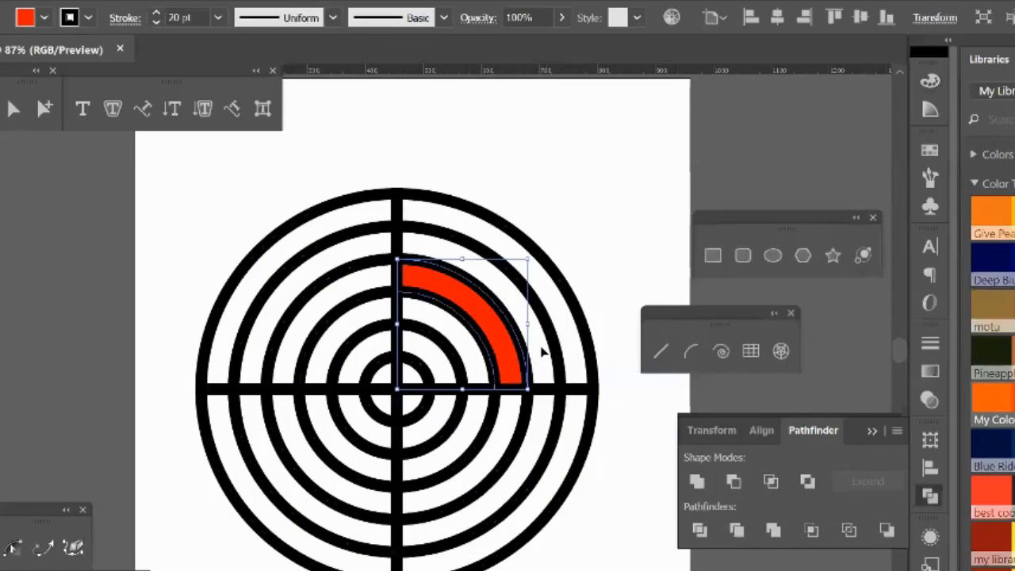
click(425, 410)
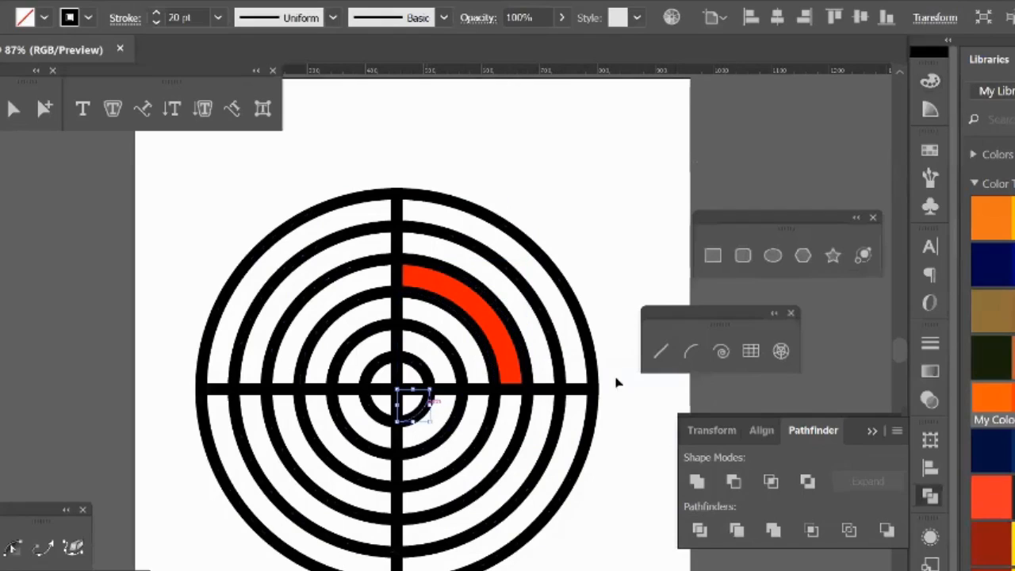
click(1014, 216)
click(652, 181)
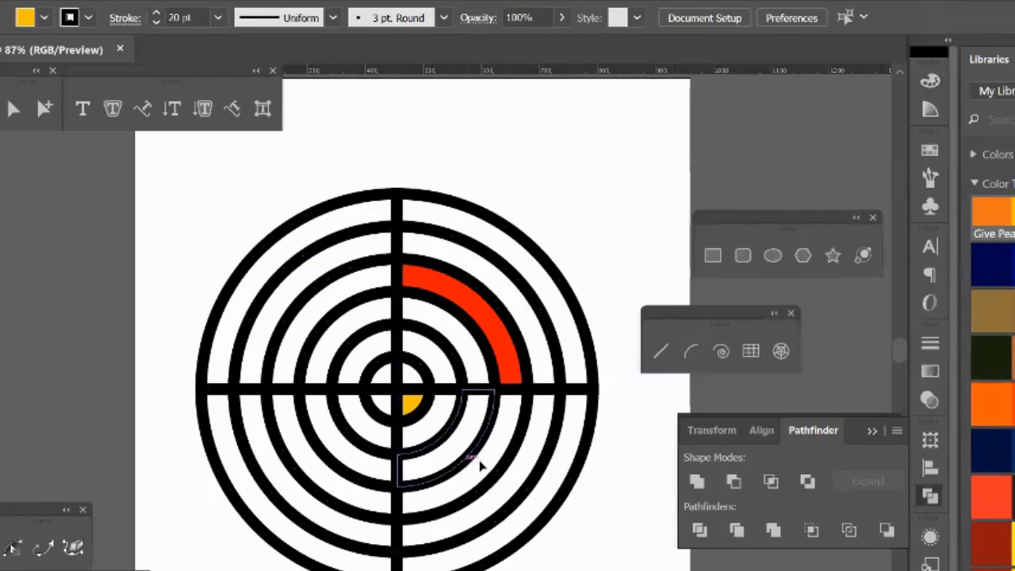
Step: Fill the lower-right segment of the third ring with blue and the upper-left segment of the fourth ring with green
click(478, 461)
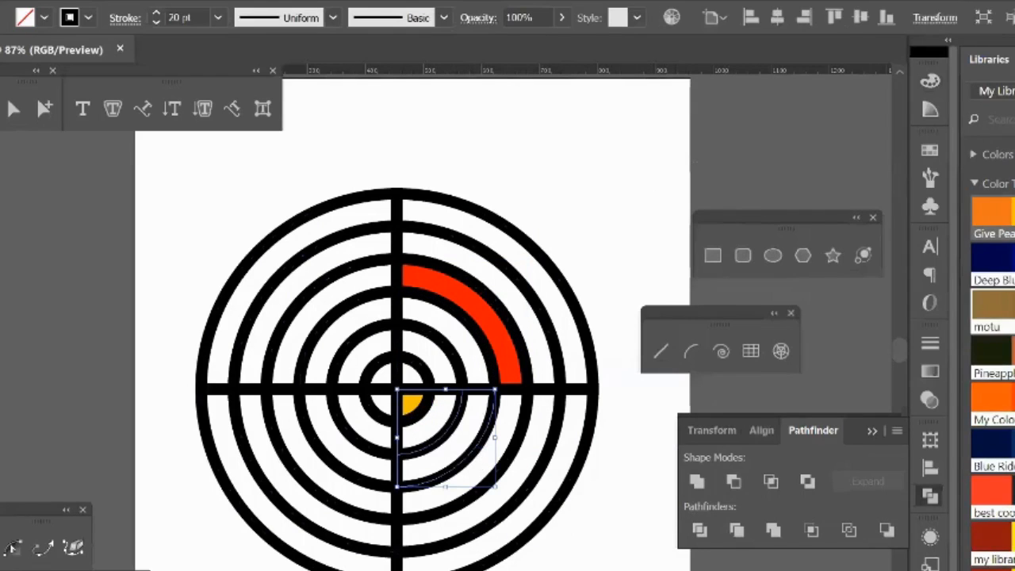
click(1014, 258)
click(578, 205)
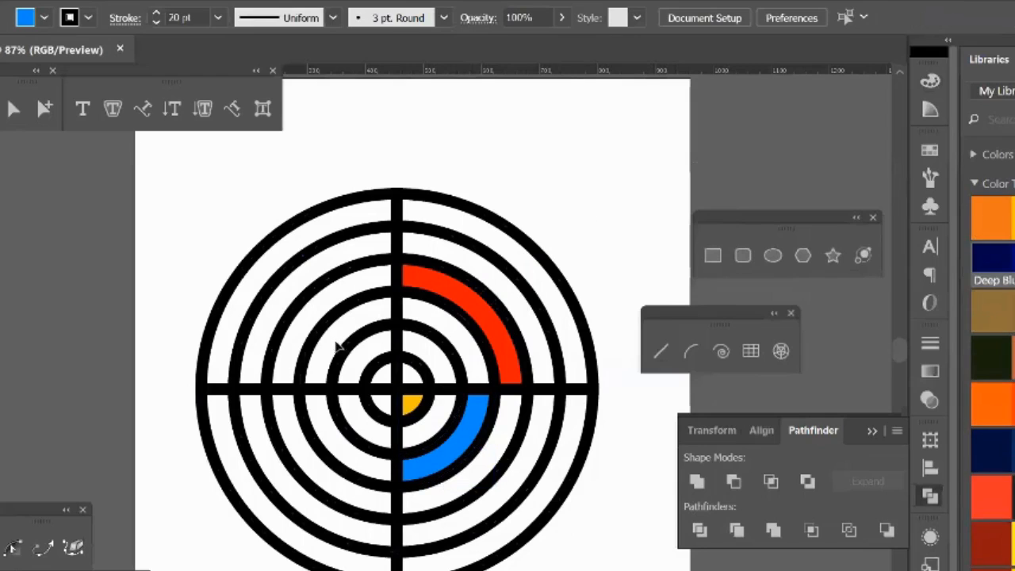
click(336, 282)
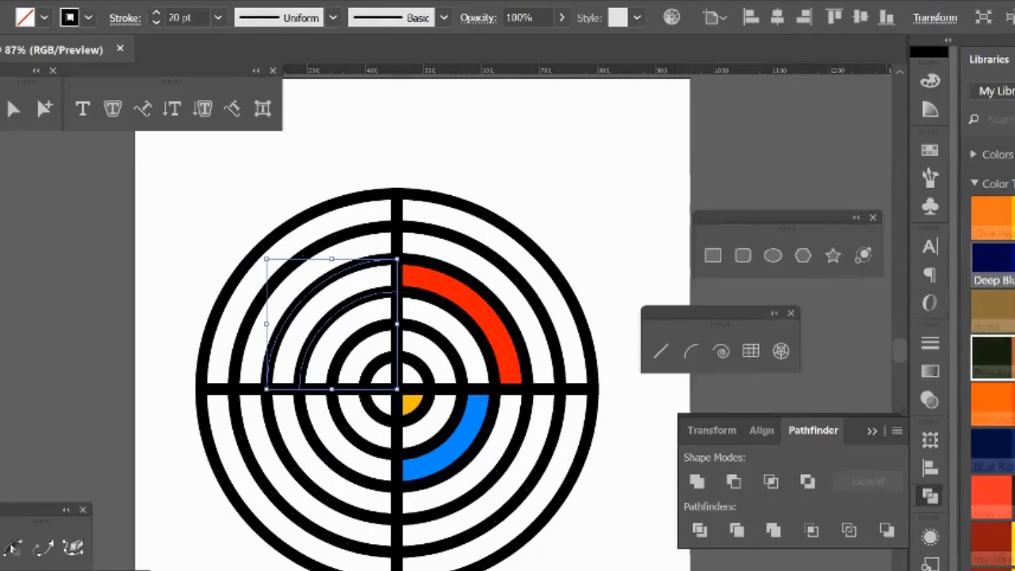
click(1014, 493)
click(581, 174)
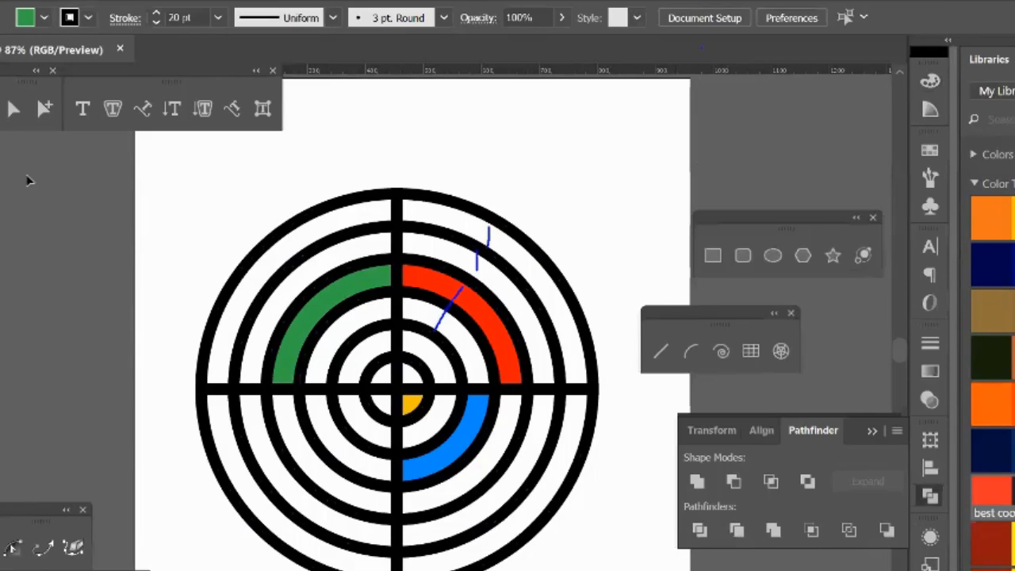
Step: Select all pieces of the partly colored polar grid and delete them from the artboard
drag(747, 323, 626, 199)
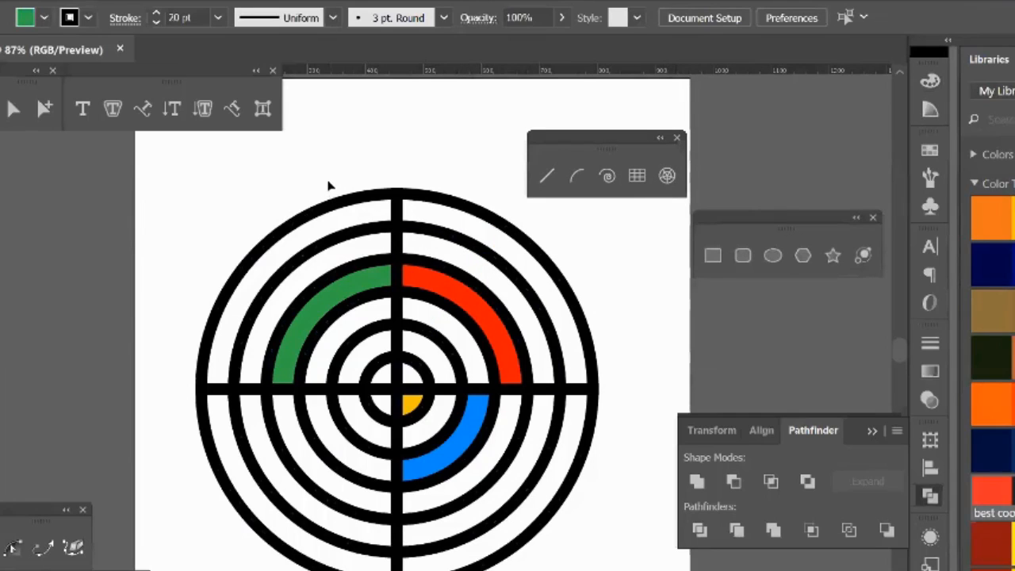
drag(329, 184, 635, 567)
key(Delete)
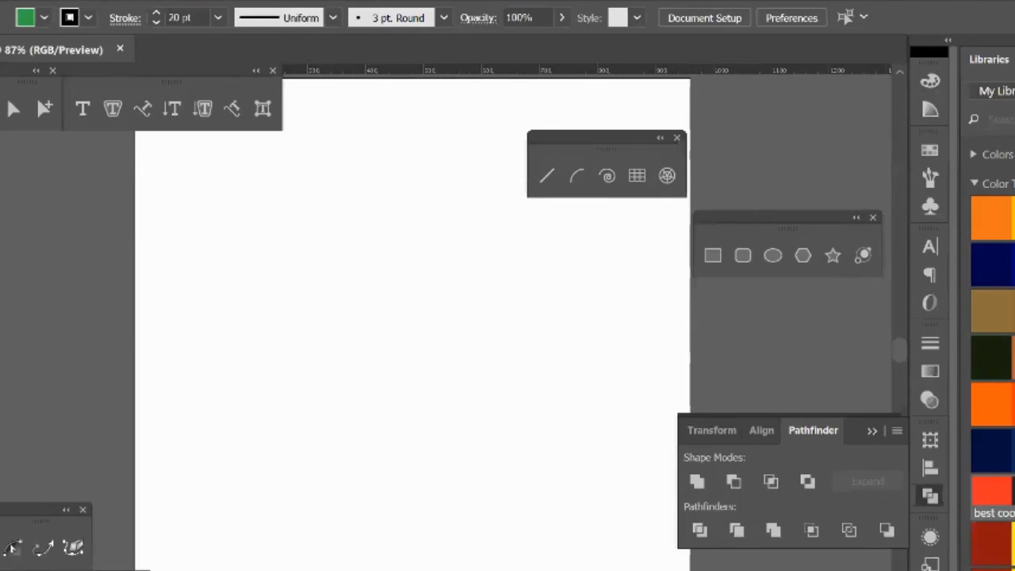
Step: Draw a straight vertical line with the Line Segment tool in the middle of the empty artboard
click(548, 177)
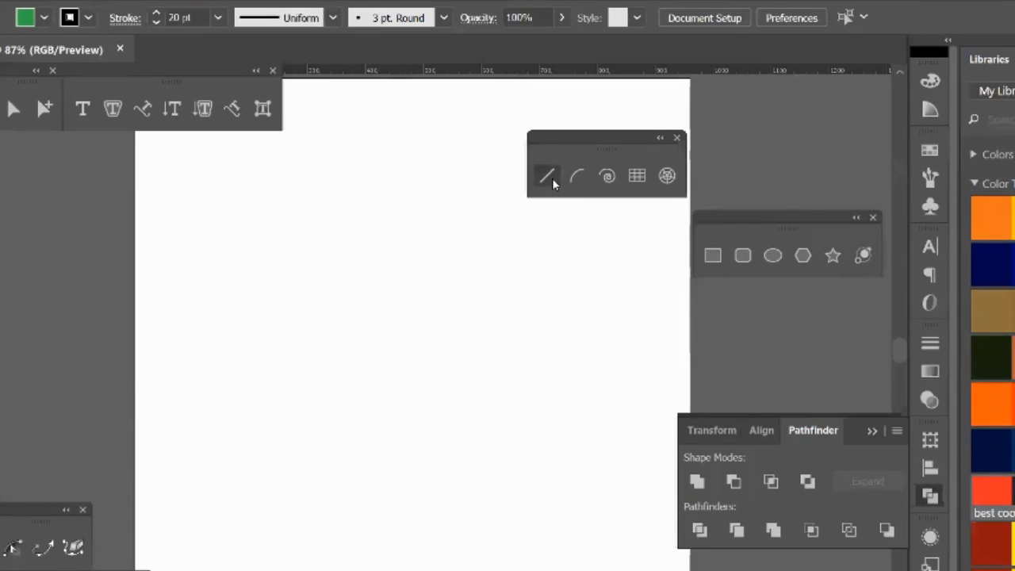
drag(402, 295, 402, 468)
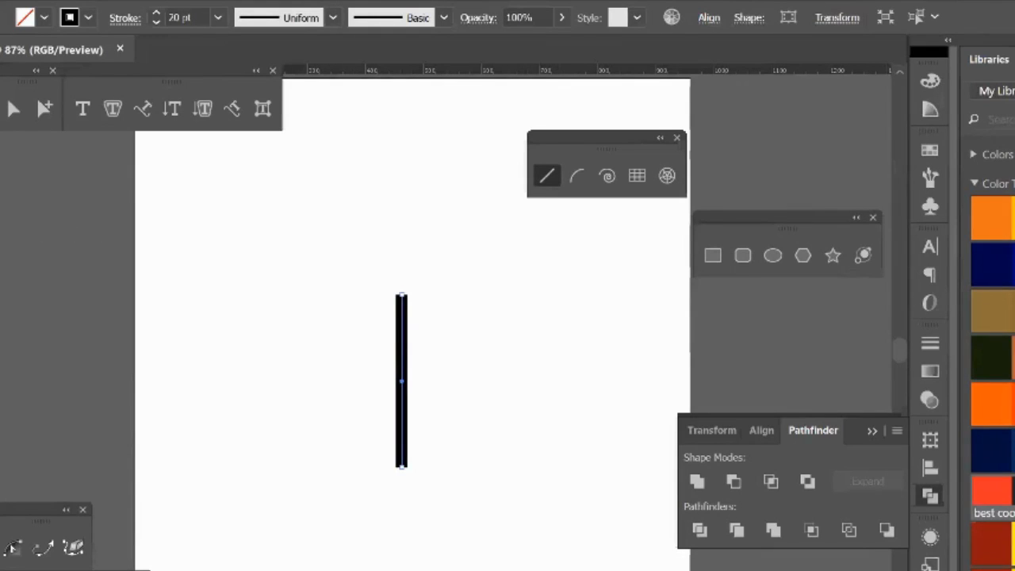
Step: Create a copy of the vertical line rotated 20° about its lower endpoint and repeat the transformation twice
key(r)
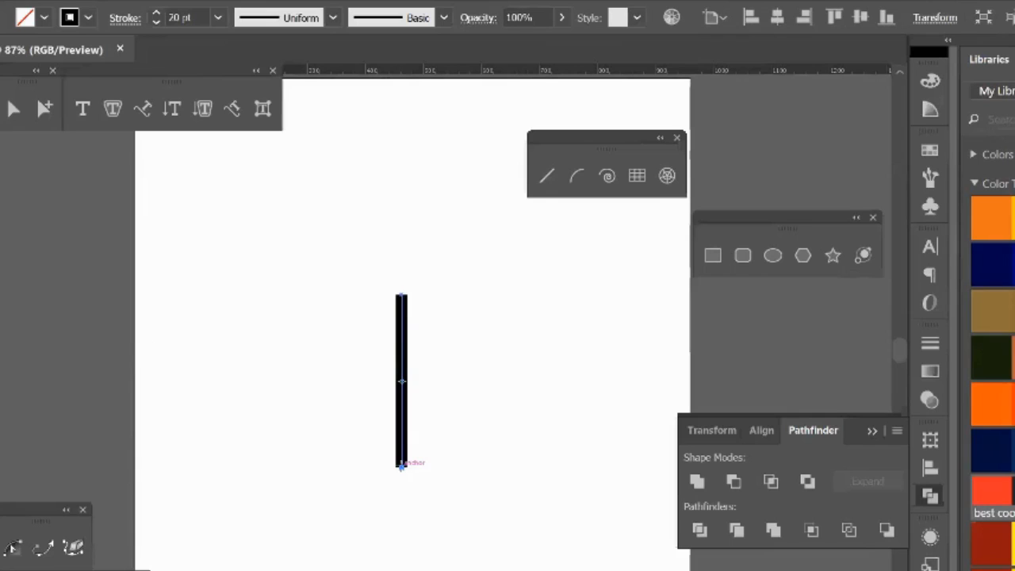
alt+click(403, 466)
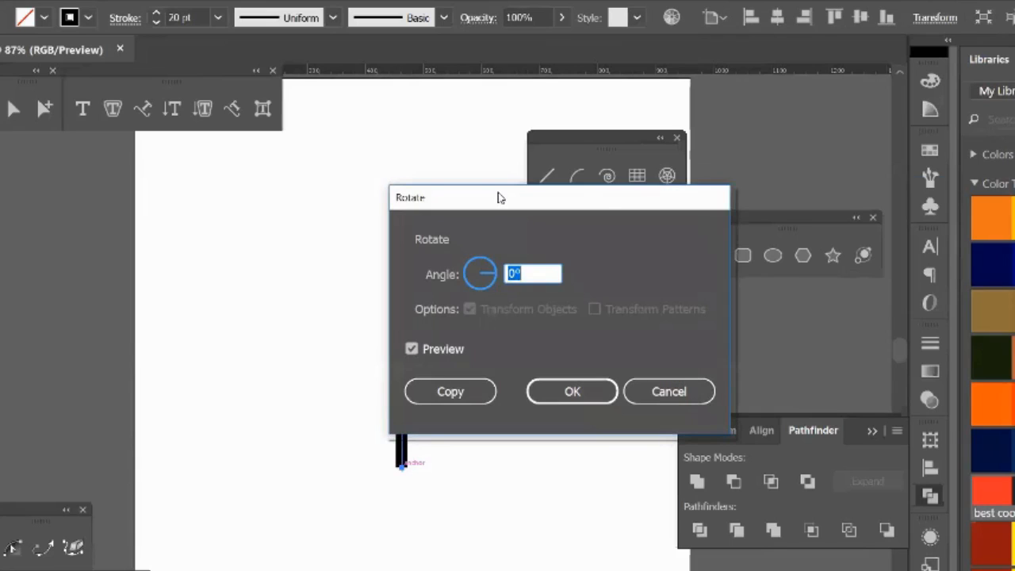
drag(499, 195, 711, 190)
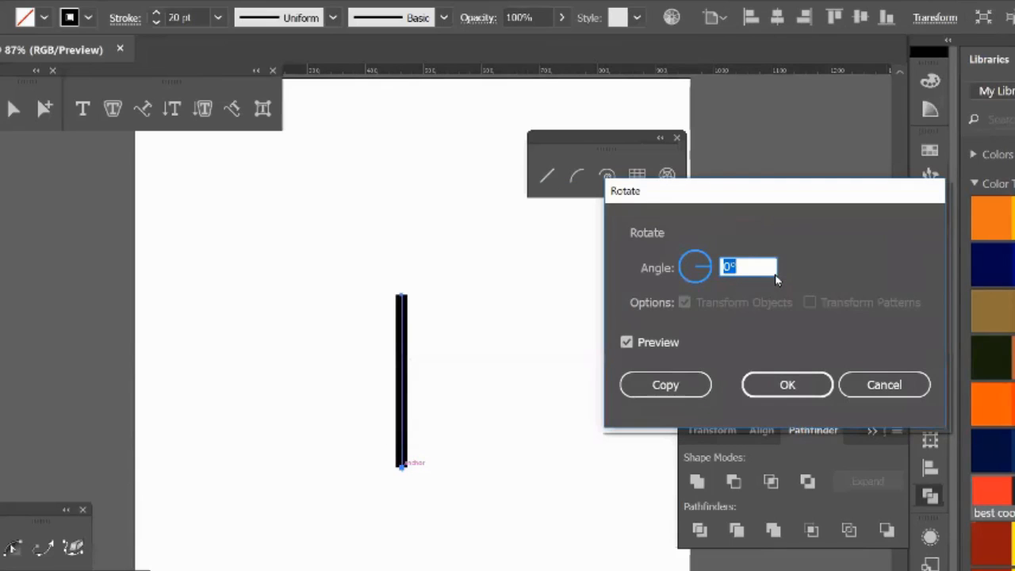
text(20)
click(627, 342)
click(627, 342)
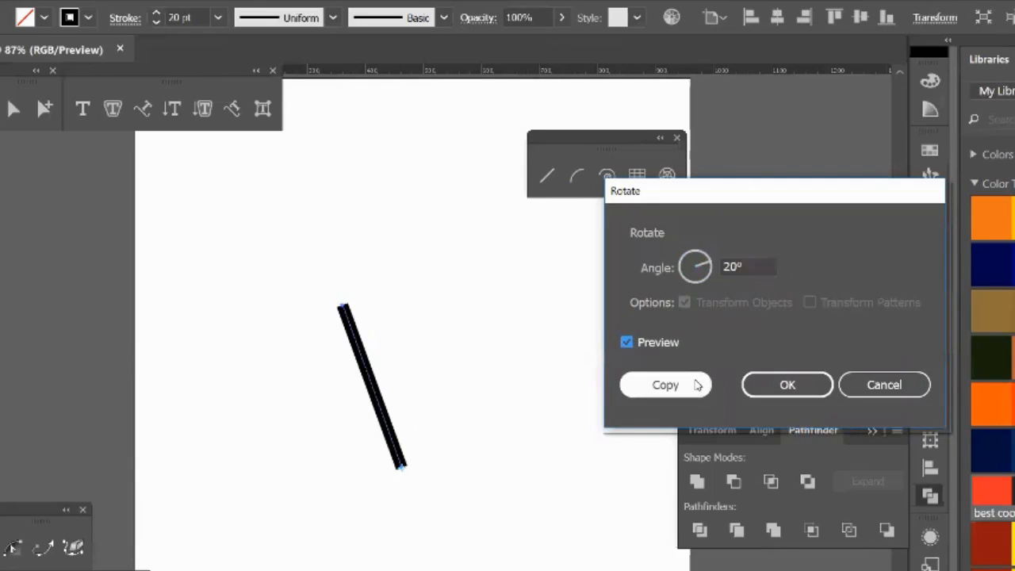
click(666, 385)
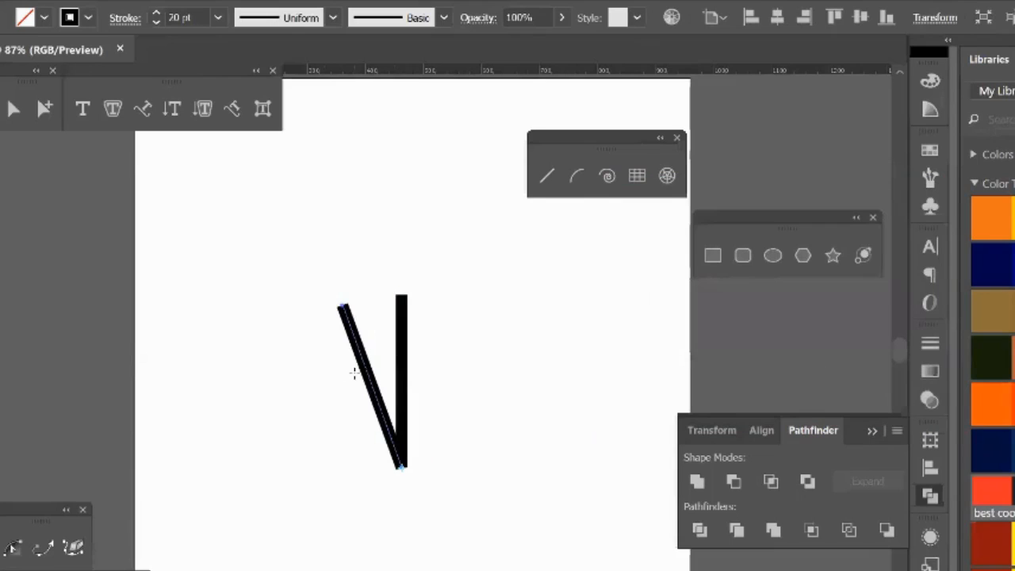
key(ctrl+d)
key(ctrl+d)
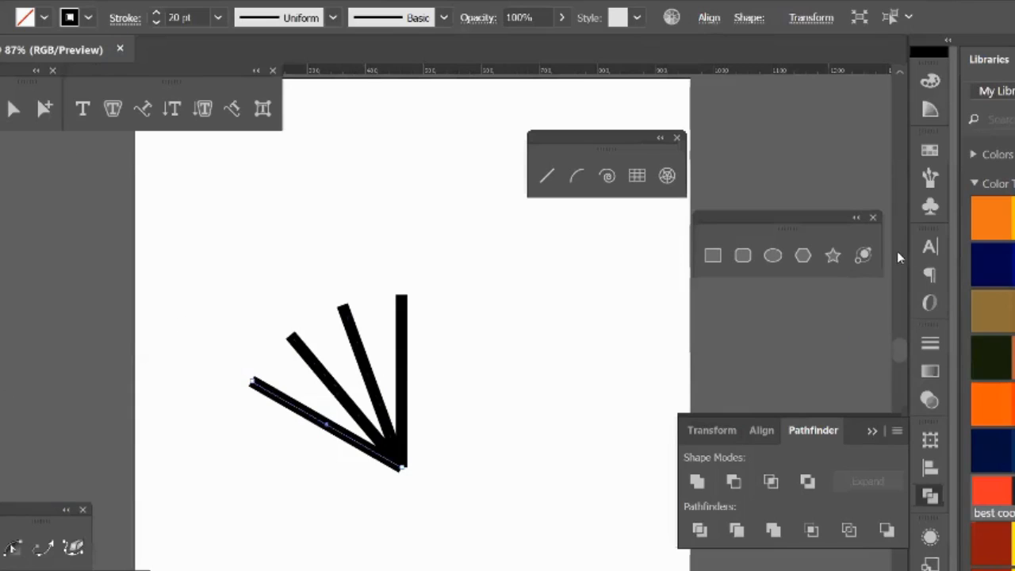
Step: Draw a circle with the Ellipse tool centered on the lines' shared endpoint, reaching out to their outer ends
click(773, 254)
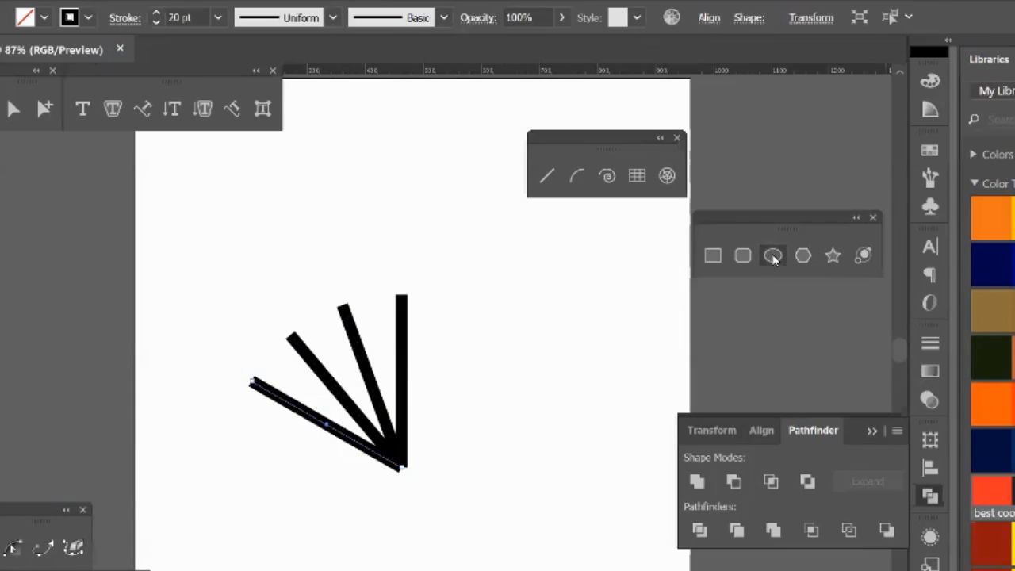
ctrl+click(457, 493)
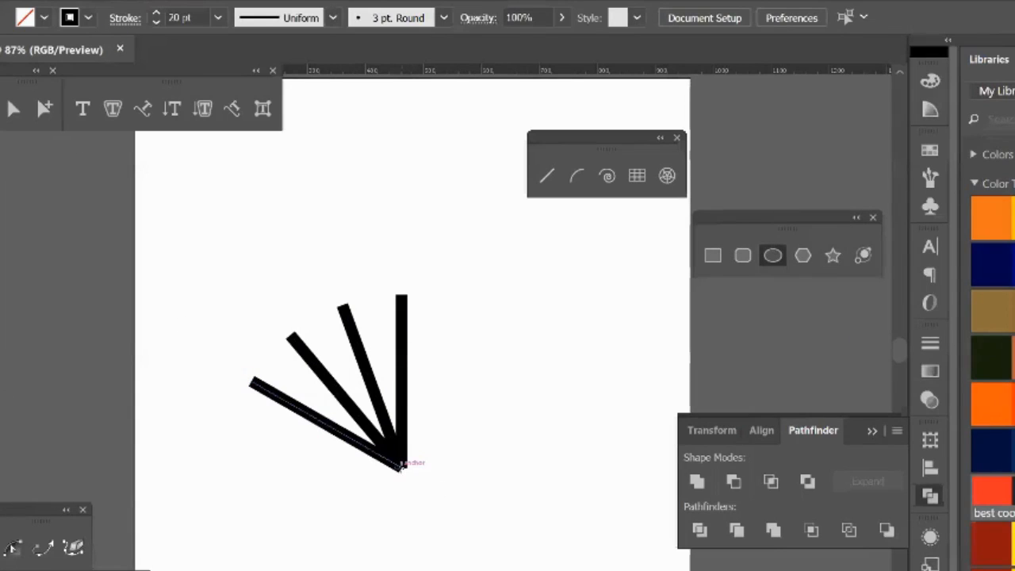
drag(400, 467, 476, 533)
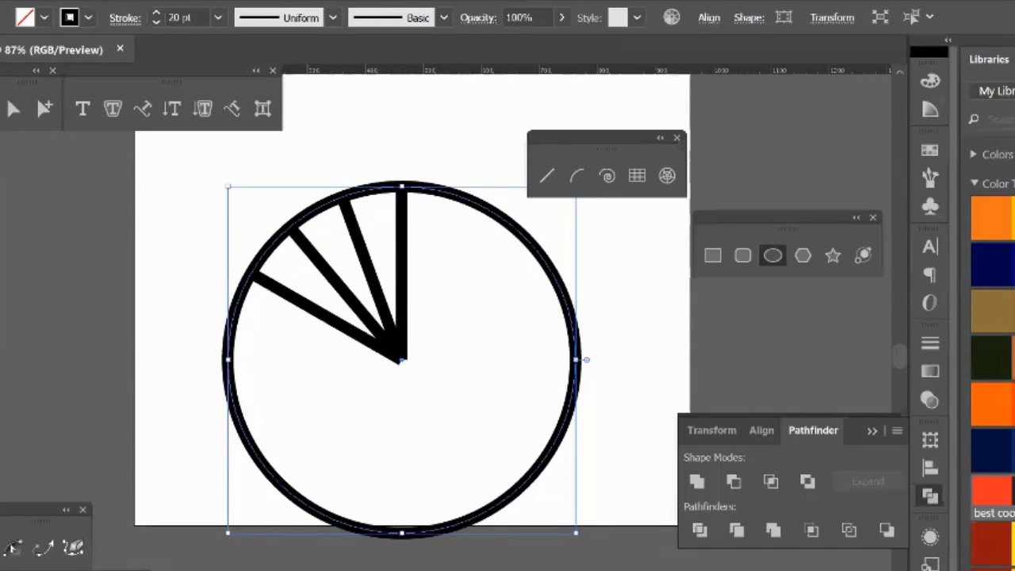
Step: Create a copy of the circle uniformly scaled to 50% about its center with the Scale tool
click(0, 242)
double_click(1, 213)
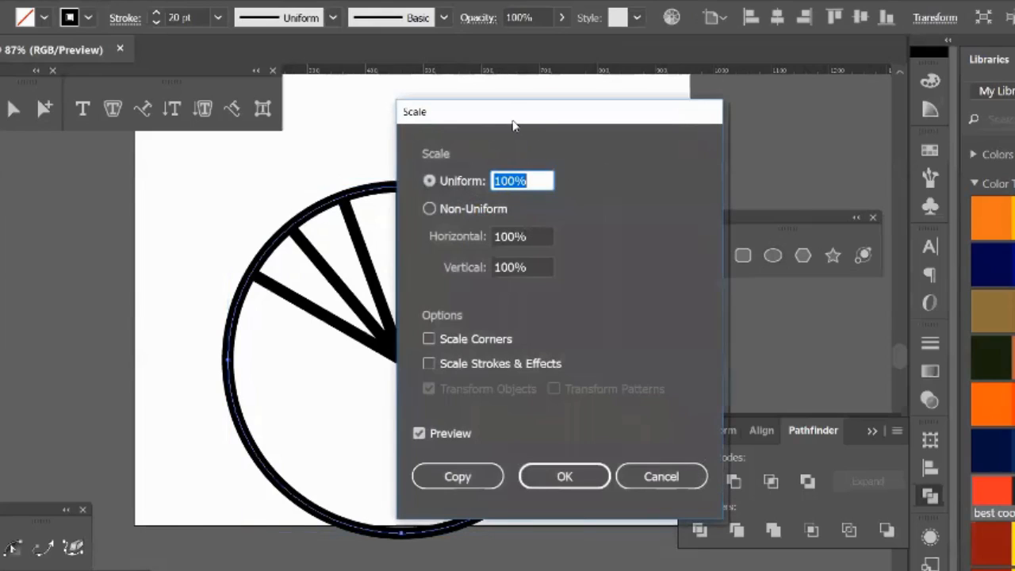
drag(521, 118, 756, 90)
text(90)
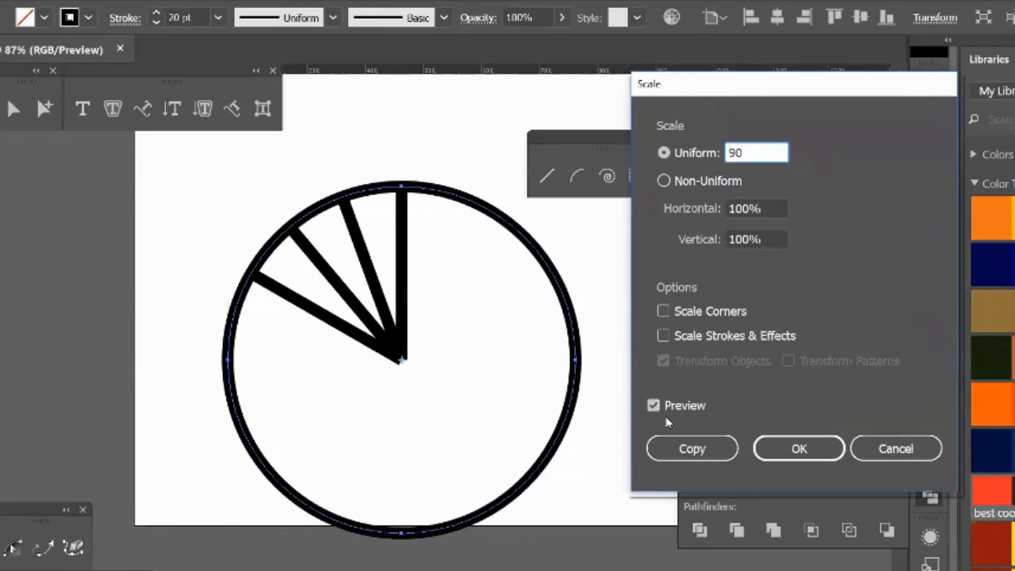
key(Tab)
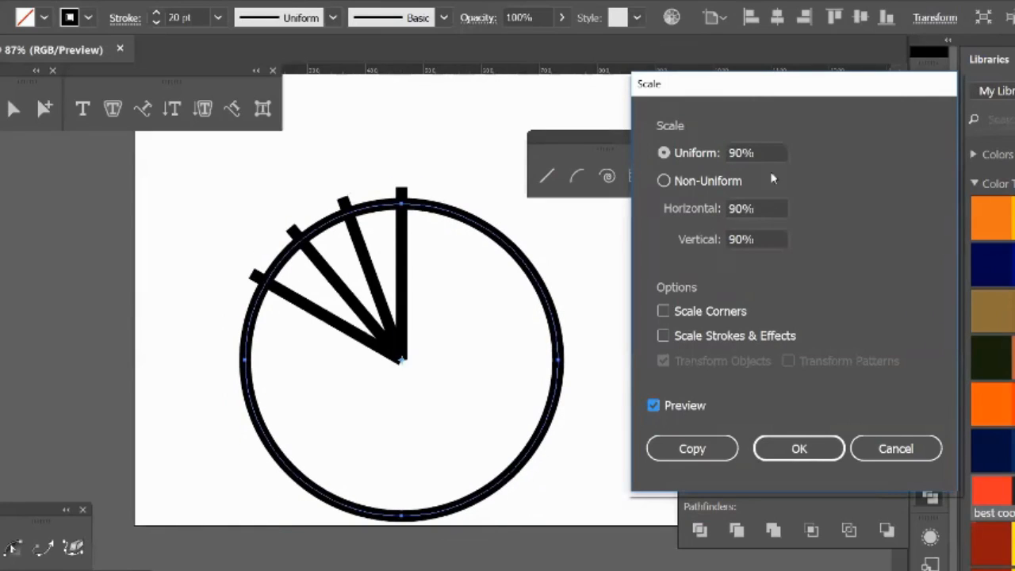
click(766, 153)
drag(762, 153, 648, 157)
text(50)
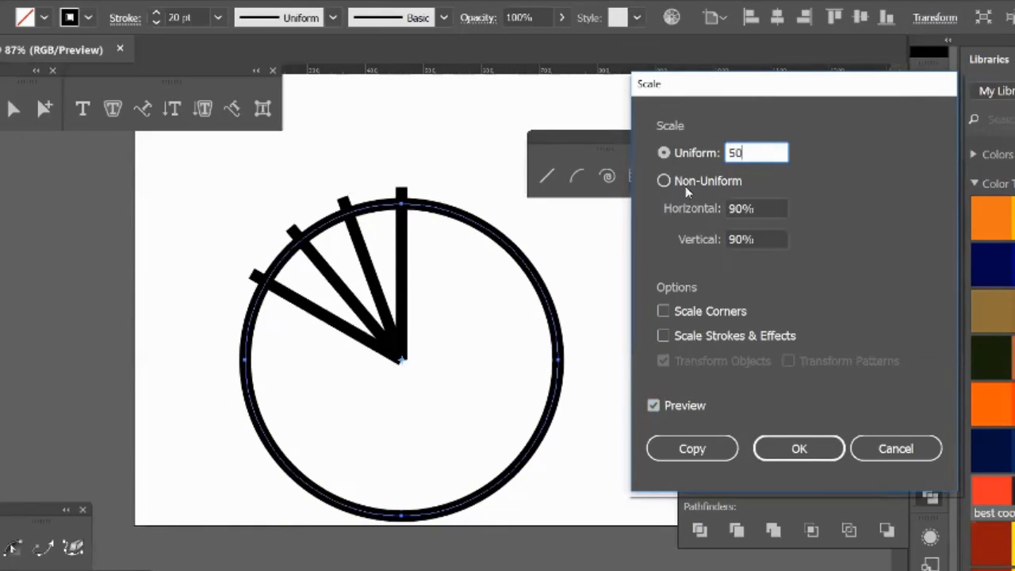
click(659, 405)
click(659, 406)
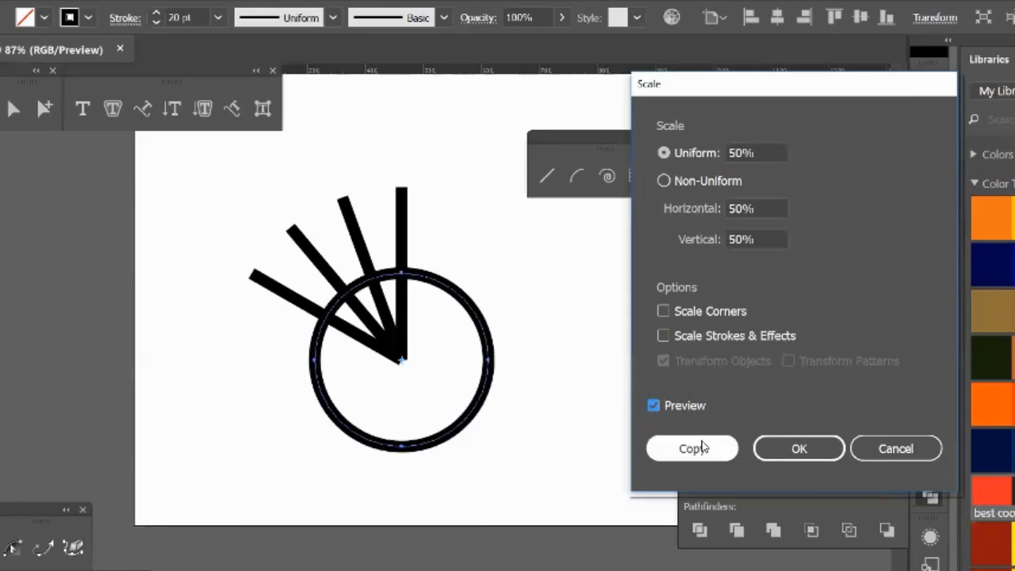
click(702, 448)
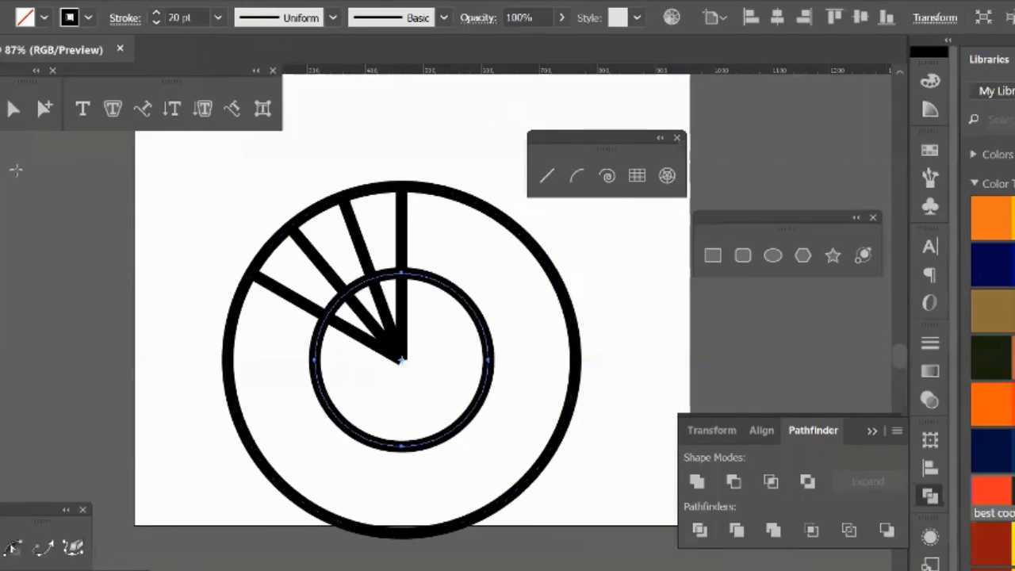
Step: Select both circles and all the radiating lines and delete them from the artboard
key(v)
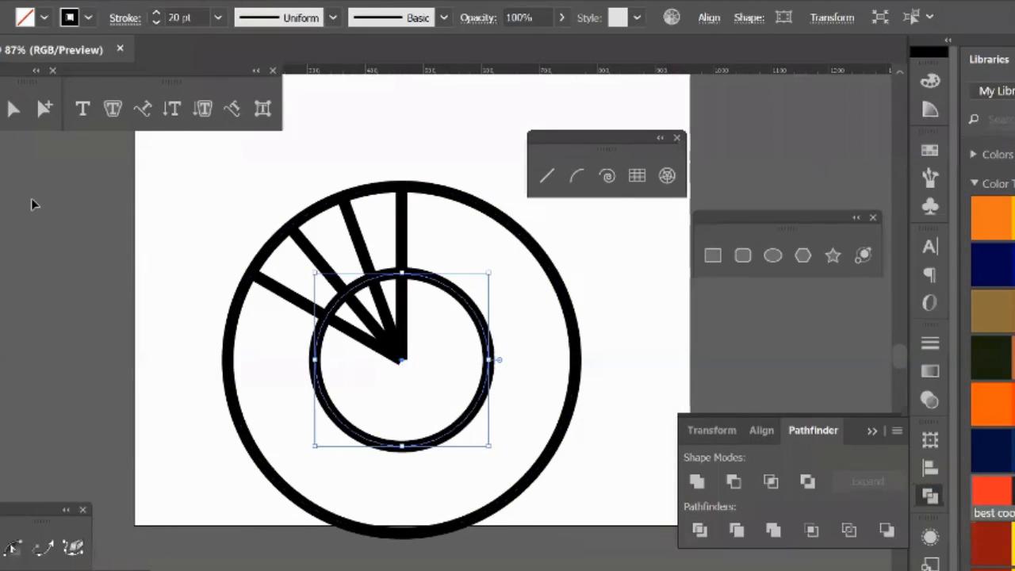
click(31, 205)
drag(255, 188, 523, 371)
drag(522, 366, 521, 366)
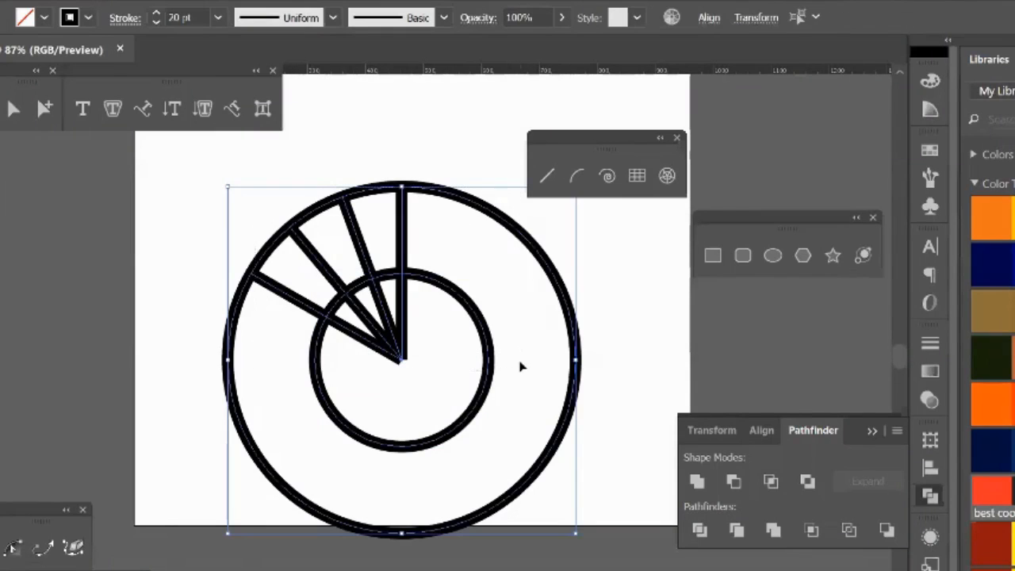
key(Delete)
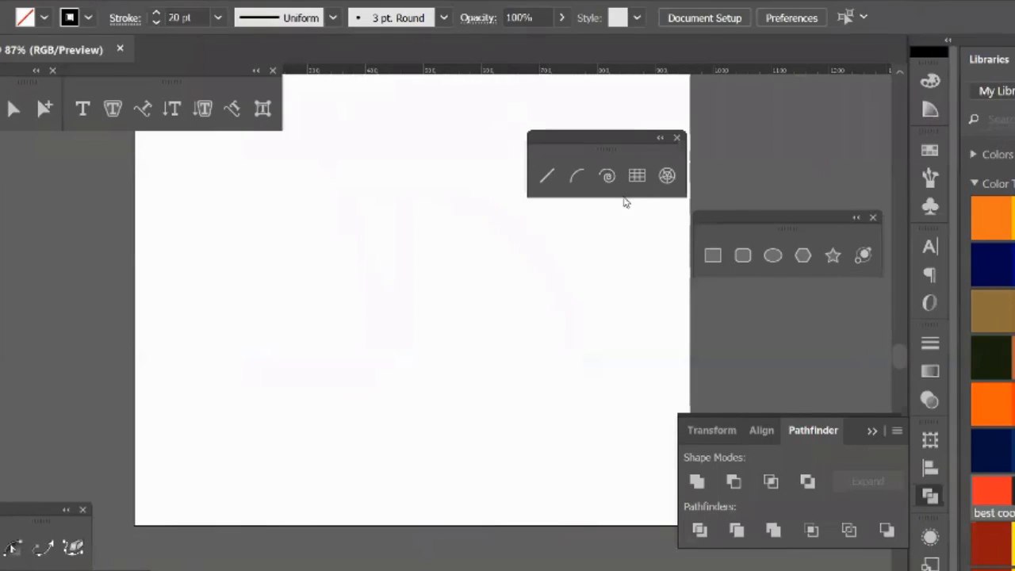
Step: Move the line tools off the artboard, draw a circular polar grid in the artboard's middle and delete it
click(667, 175)
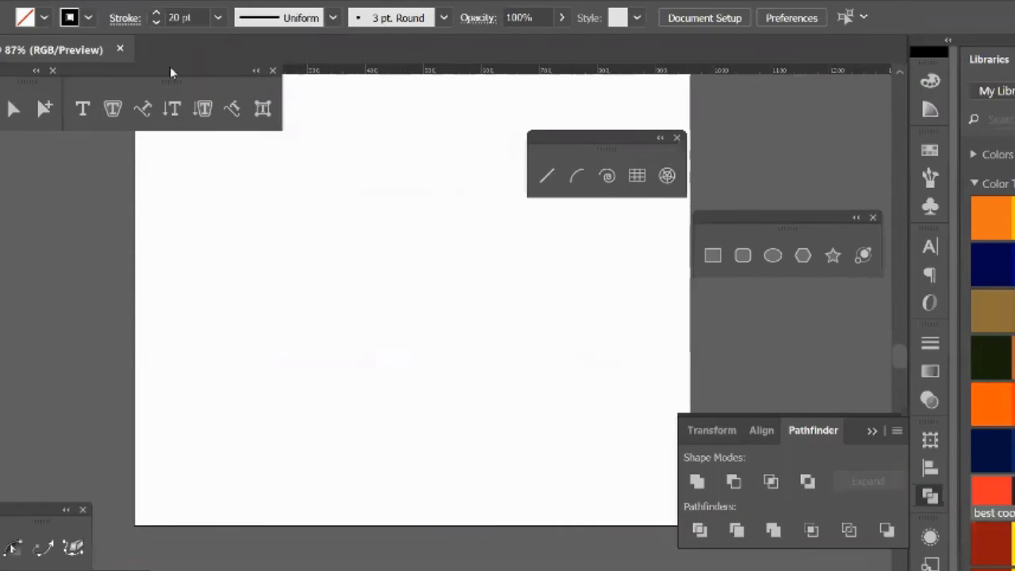
drag(569, 143, 749, 117)
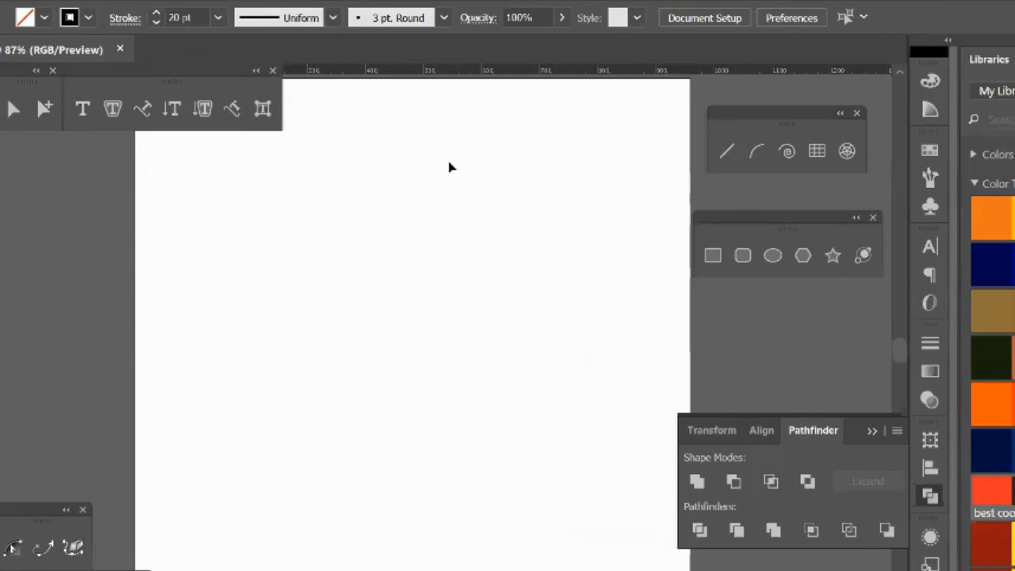
click(848, 150)
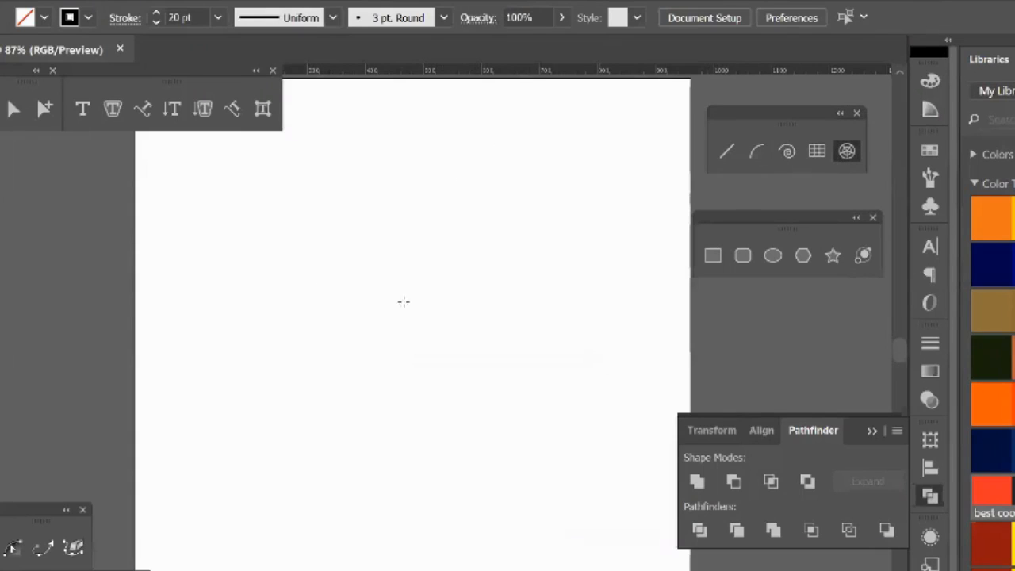
drag(402, 299, 458, 415)
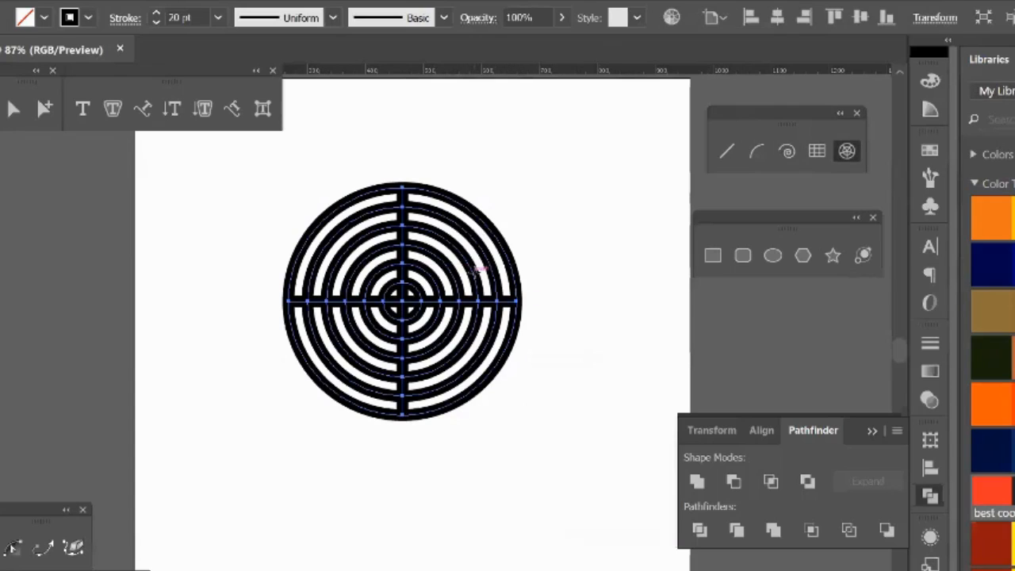
key(v)
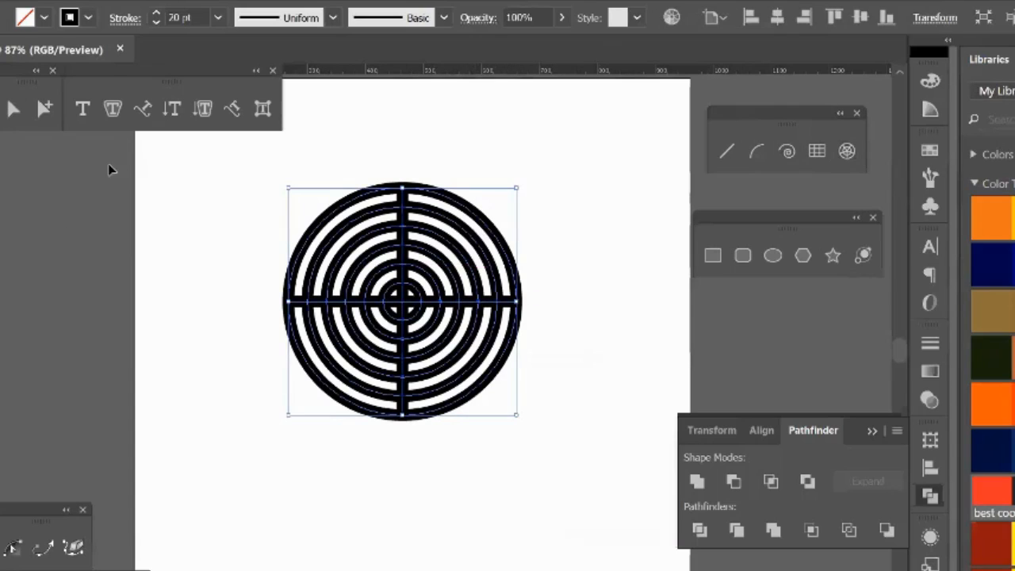
key(Delete)
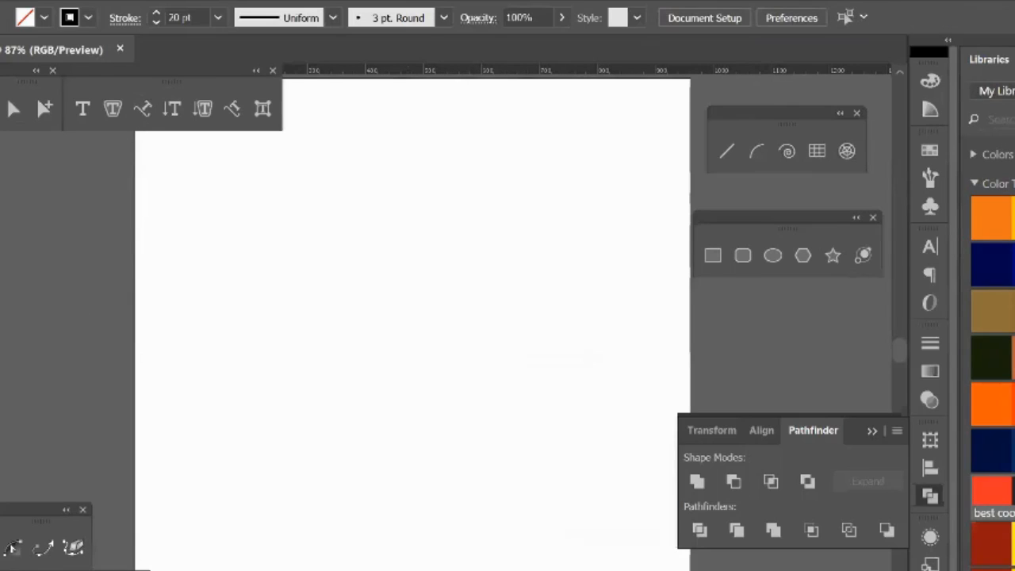
Step: Detach the shape tools beside the line tools and draw a large rounded square with the Rounded Rectangle tool
click(9, 167)
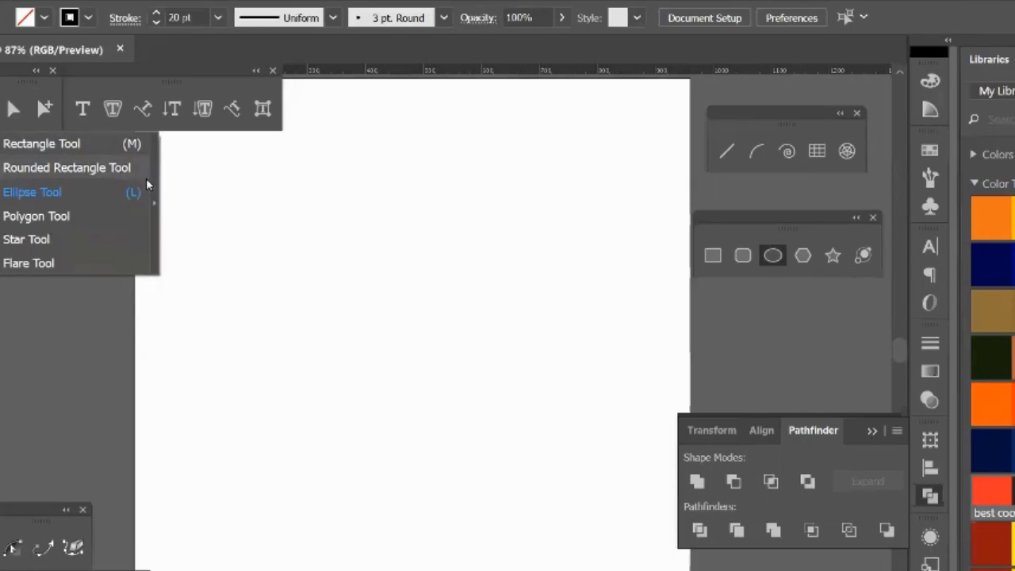
drag(151, 180, 624, 151)
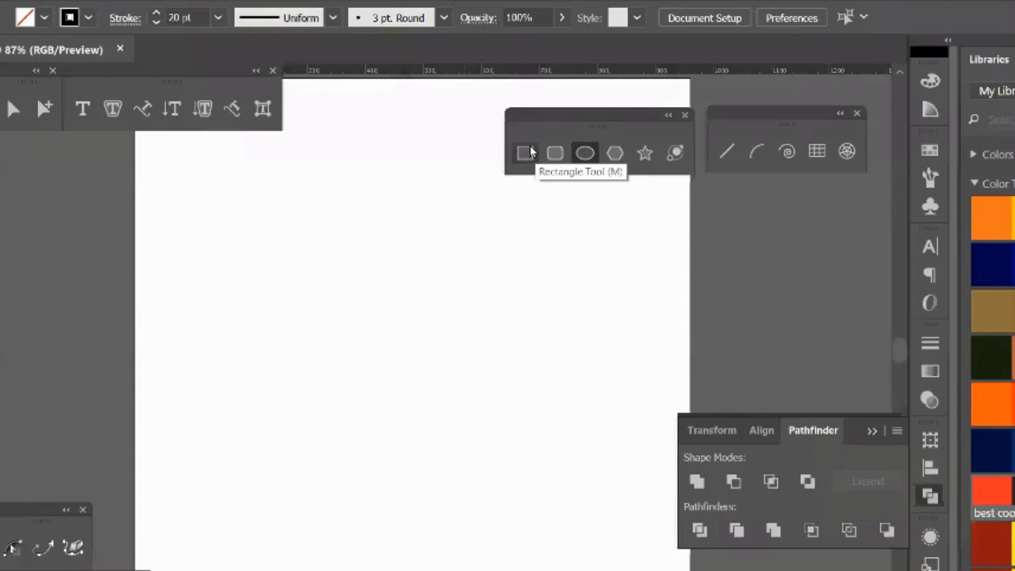
click(555, 152)
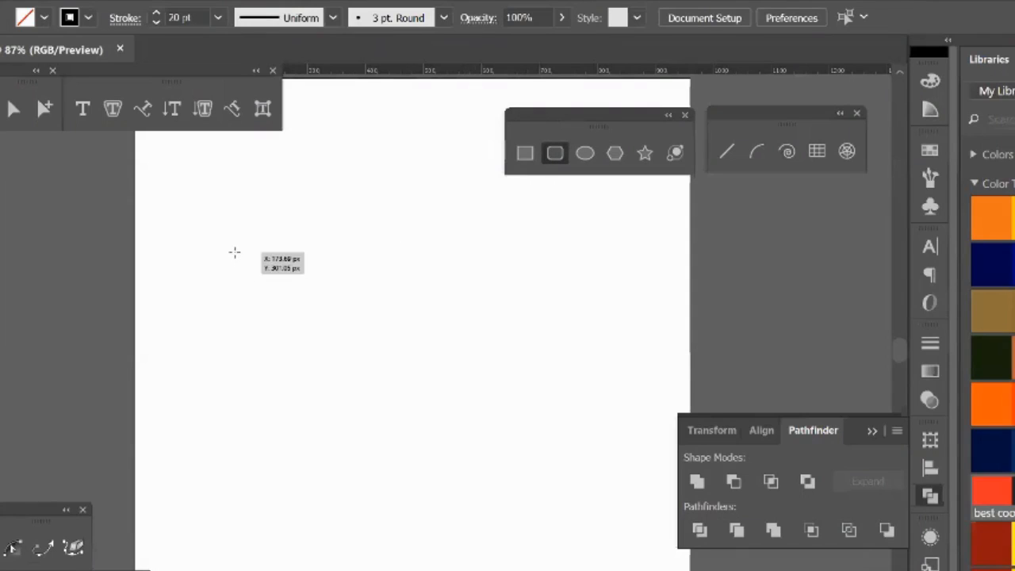
drag(233, 251, 533, 548)
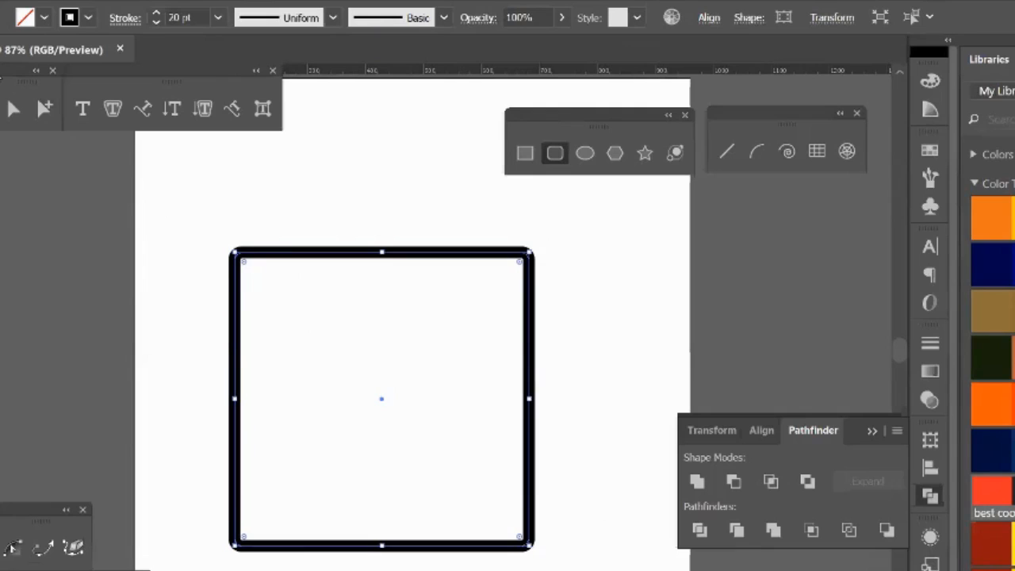
Step: Select the rounded square and delete it from the artboard
click(12, 107)
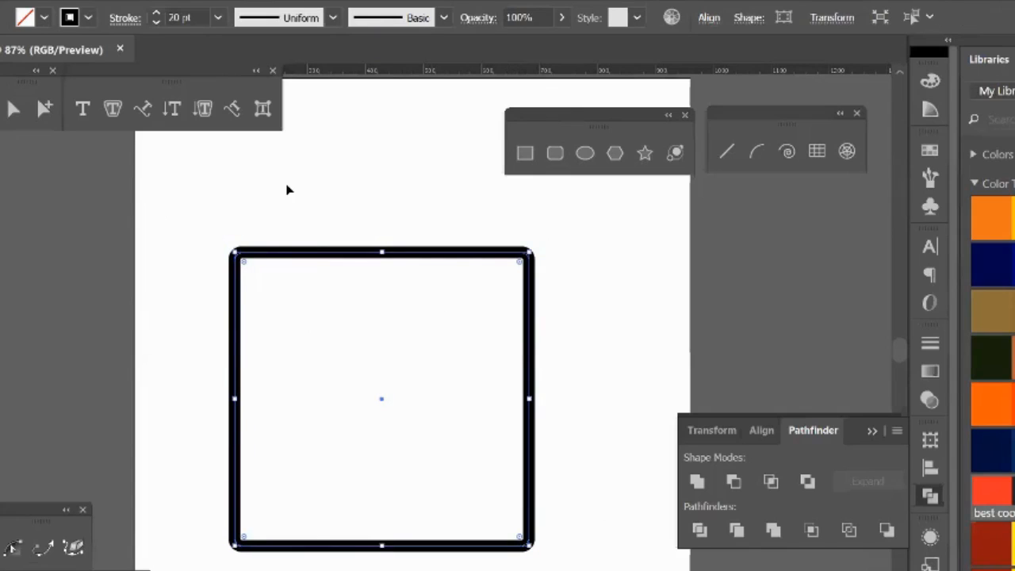
drag(230, 194, 428, 321)
key(Delete)
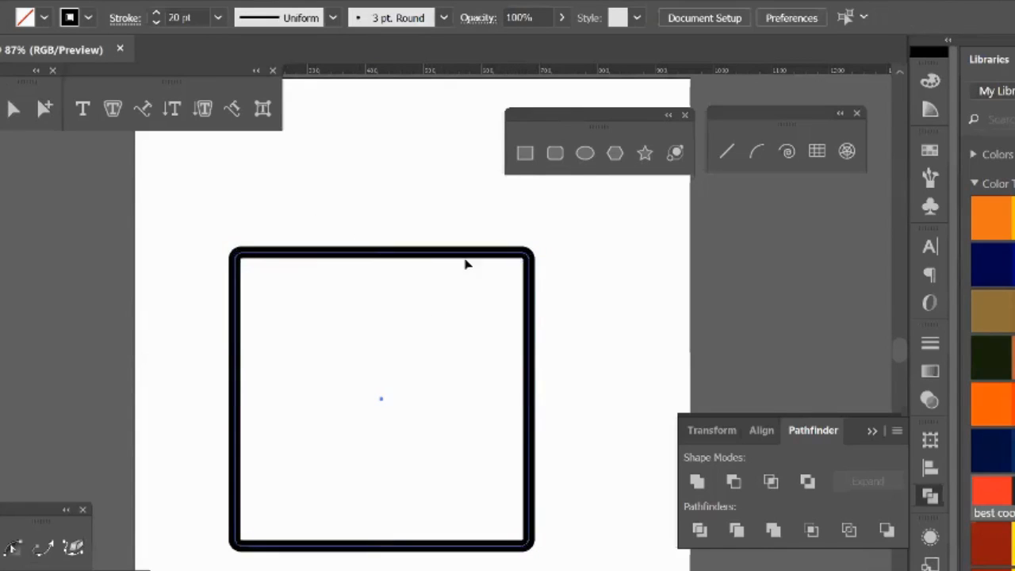
Step: Draw an upright hexagon with the Polygon tool in the middle of the artboard and delete it
click(615, 155)
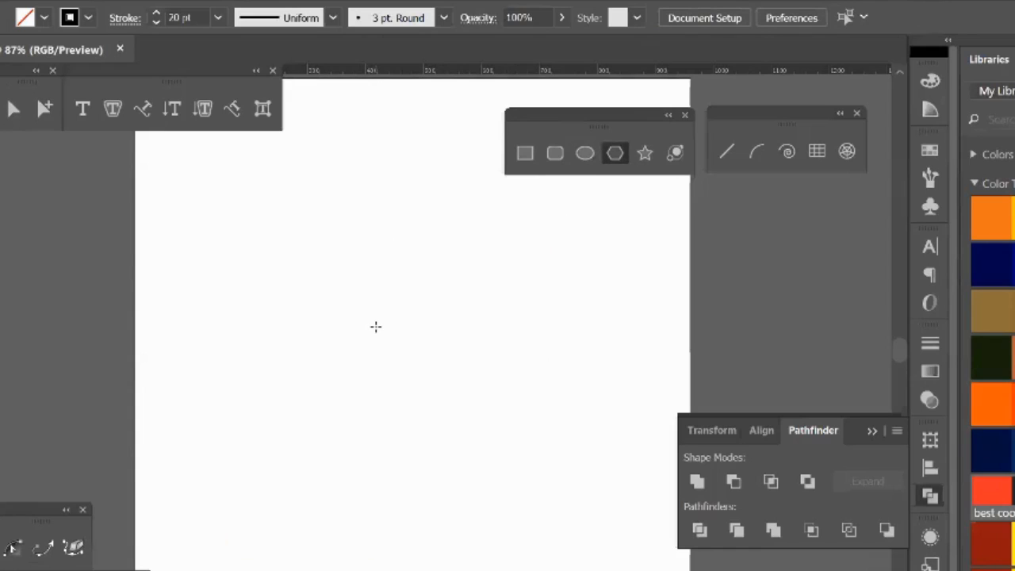
mouse_move(376, 327)
mouse_down()
mouse_move(438, 422)
mouse_move(410, 430)
mouse_move(435, 425)
mouse_up()
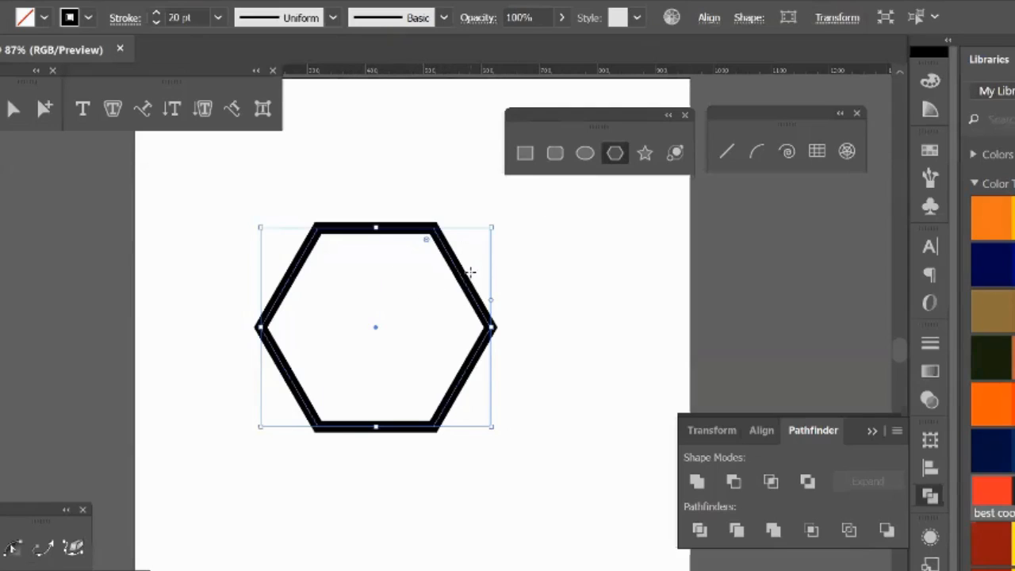
key(Delete)
Step: Create a polygon with 10 sides and a radius of 198.5048 px using the Polygon tool's numeric options
click(361, 294)
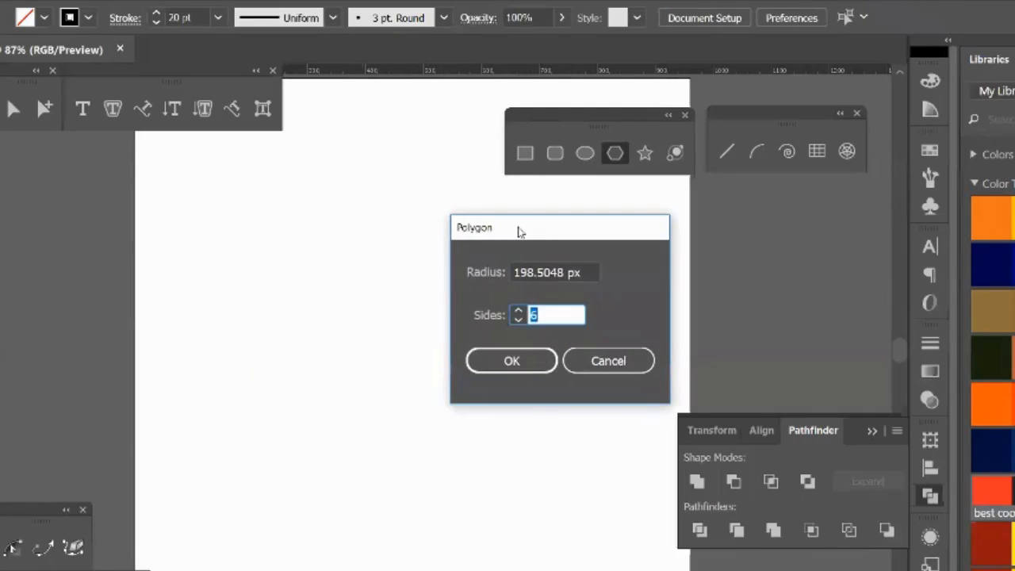
drag(519, 229, 585, 230)
click(587, 314)
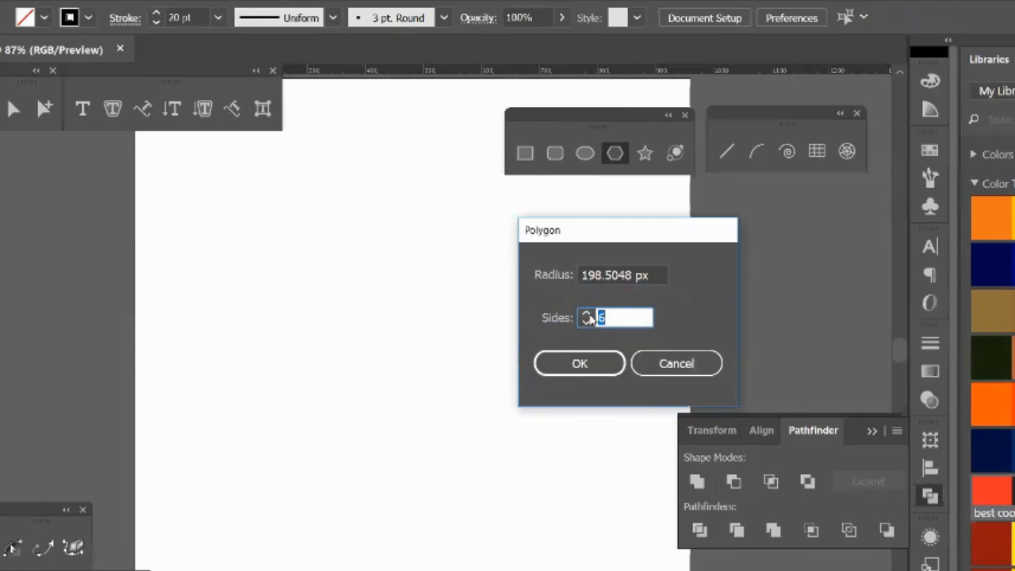
click(587, 314)
click(587, 314)
click(587, 314)
click(610, 363)
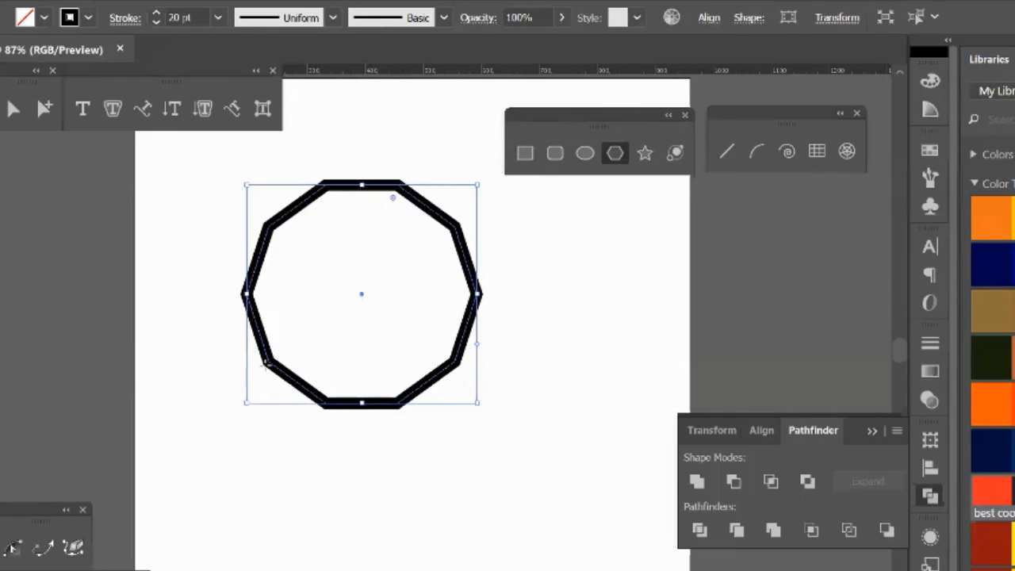
Step: Create a triangle beside the ten-sided polygon by setting the Polygon tool's sides to 3
click(553, 343)
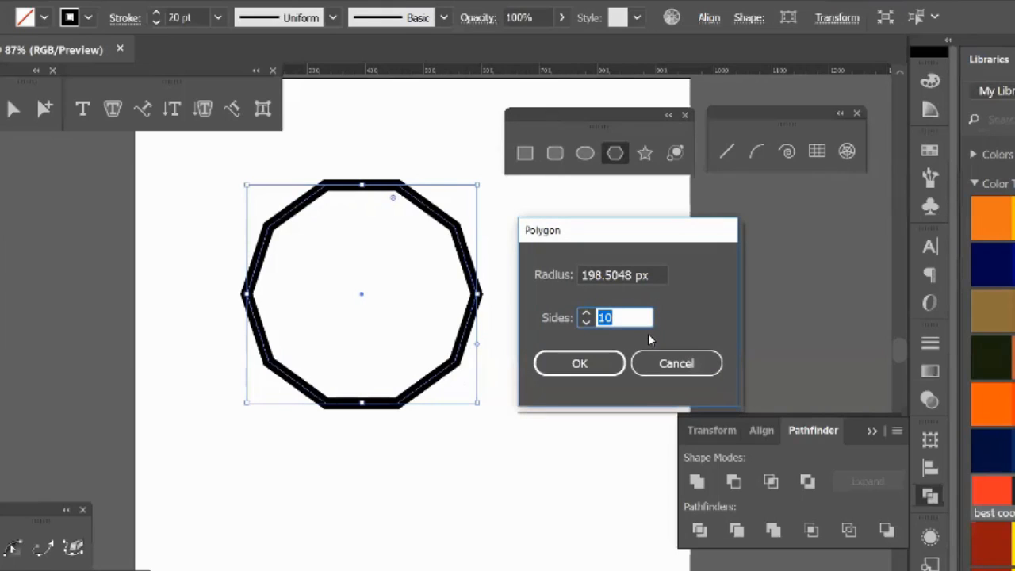
text(3)
click(598, 369)
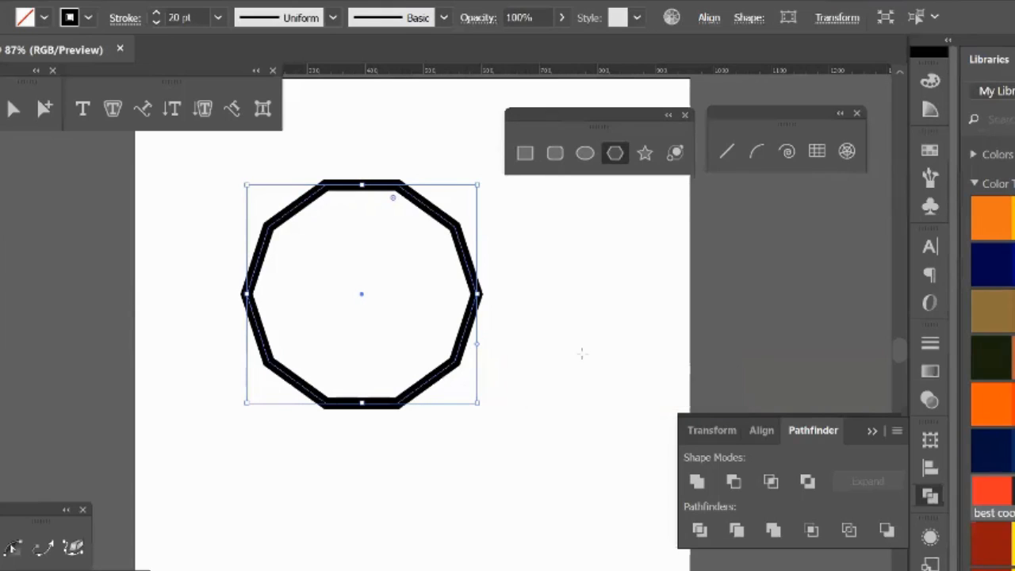
key(v)
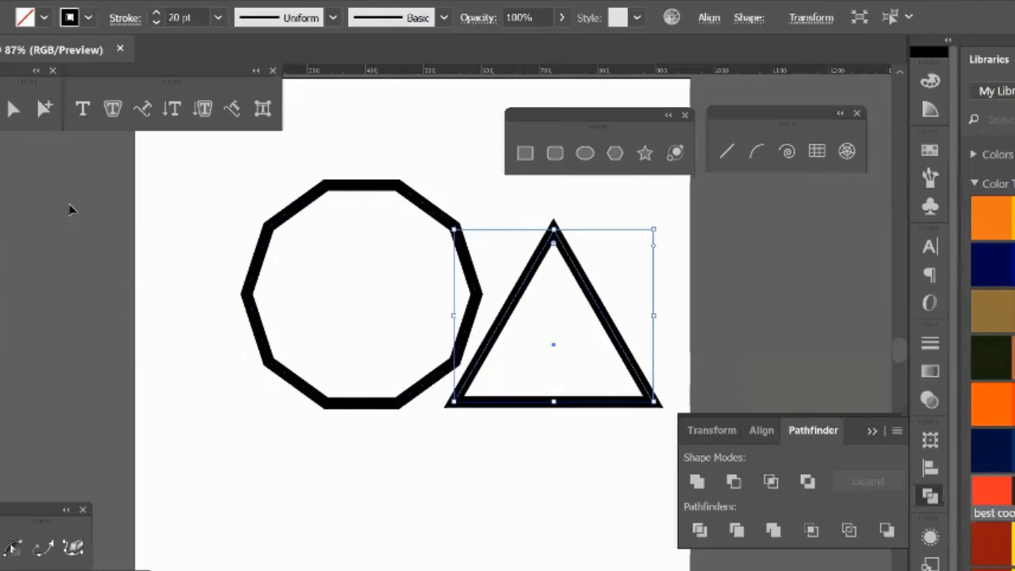
Step: Delete the ten-sided polygon, and move the triangle across the artboard before deleting it too
drag(95, 204, 287, 312)
key(Delete)
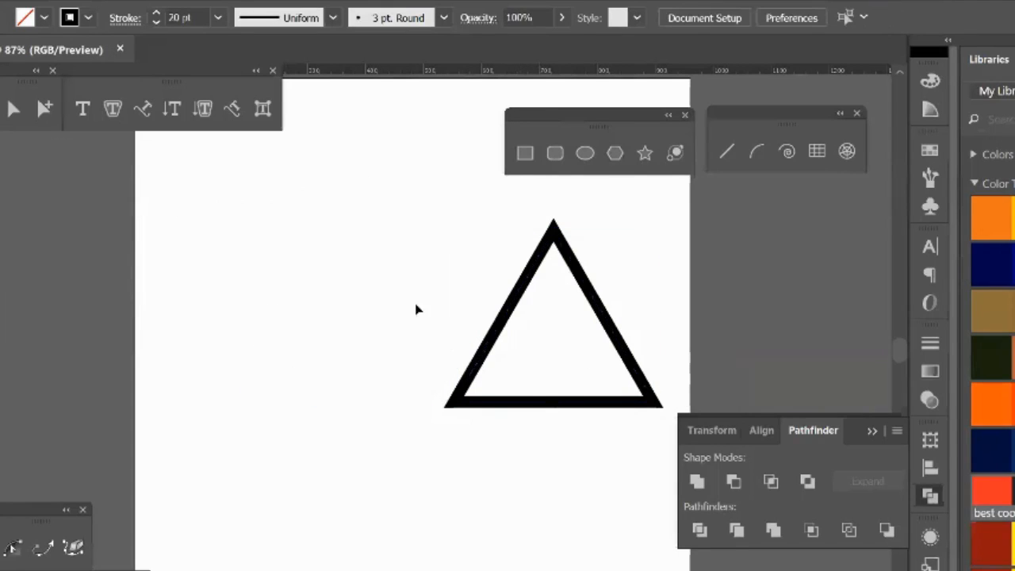
drag(517, 290, 248, 323)
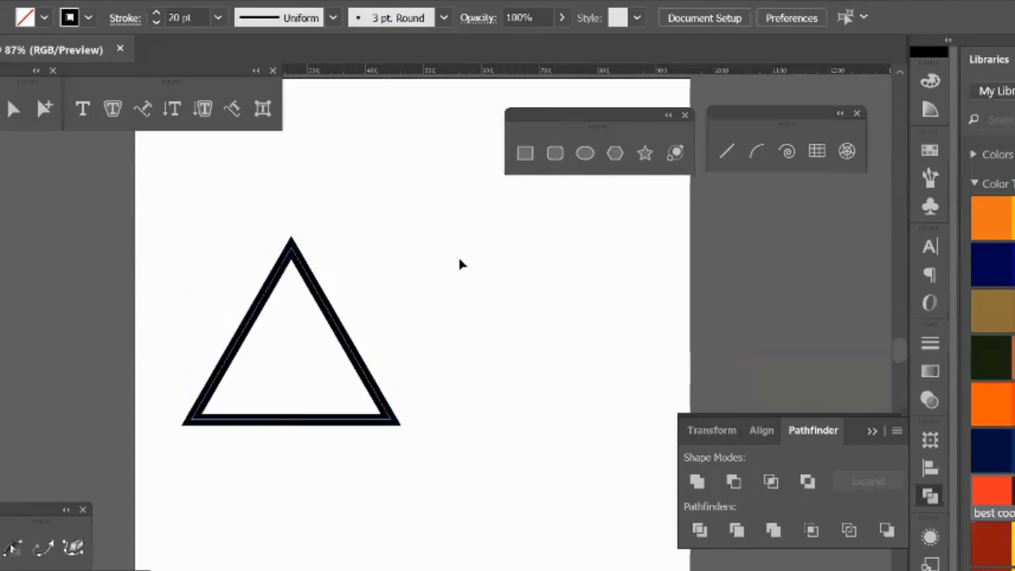
key(Delete)
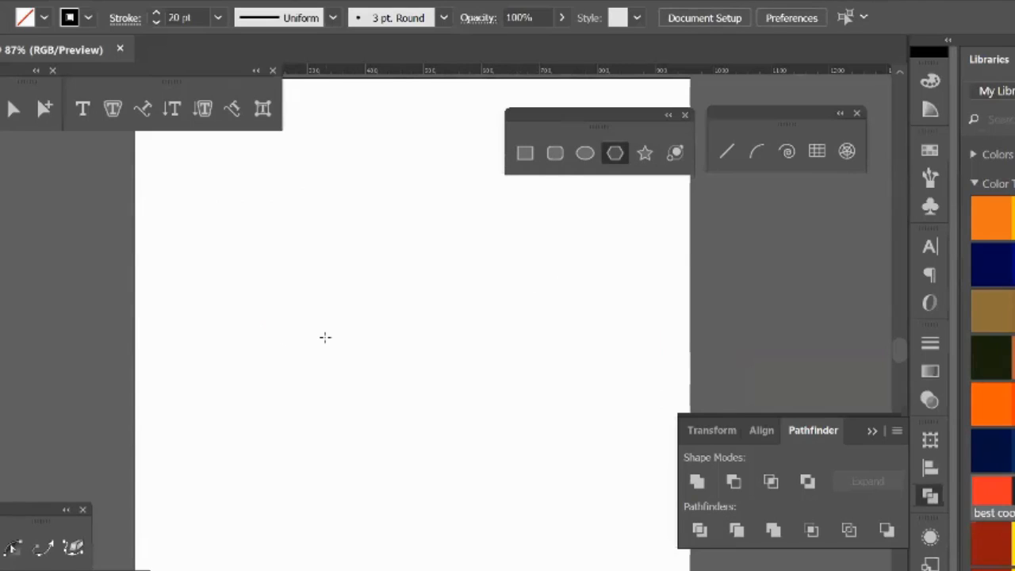
Step: Create a new 3-sided polygon with a radius of 198.5048 px on the empty artboard
click(569, 224)
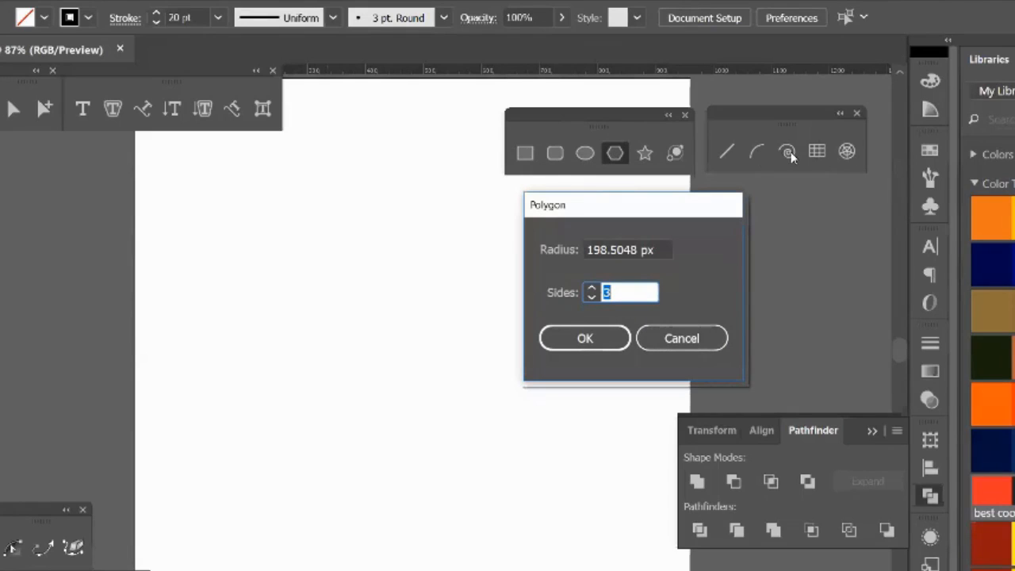
click(585, 340)
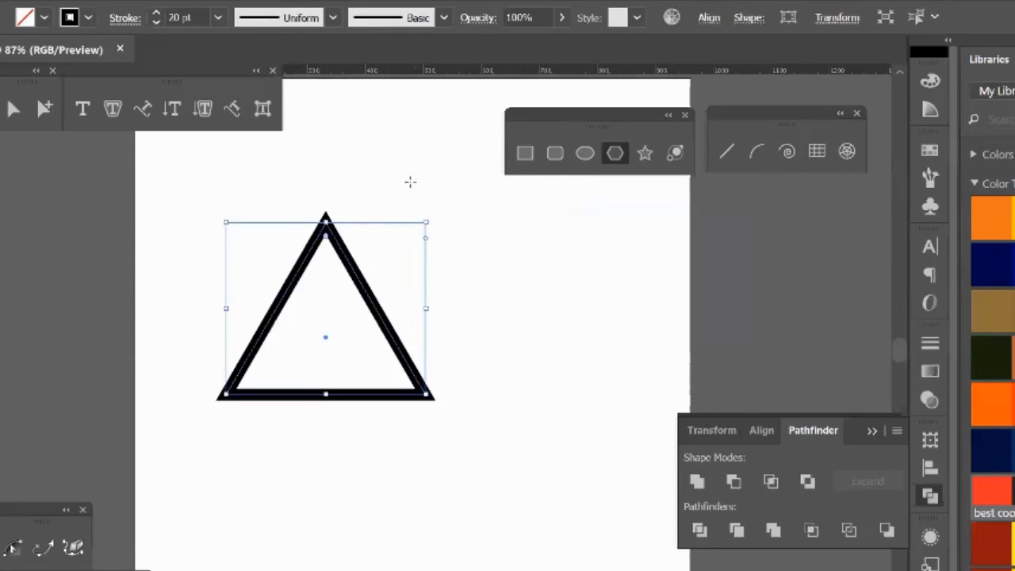
key(v)
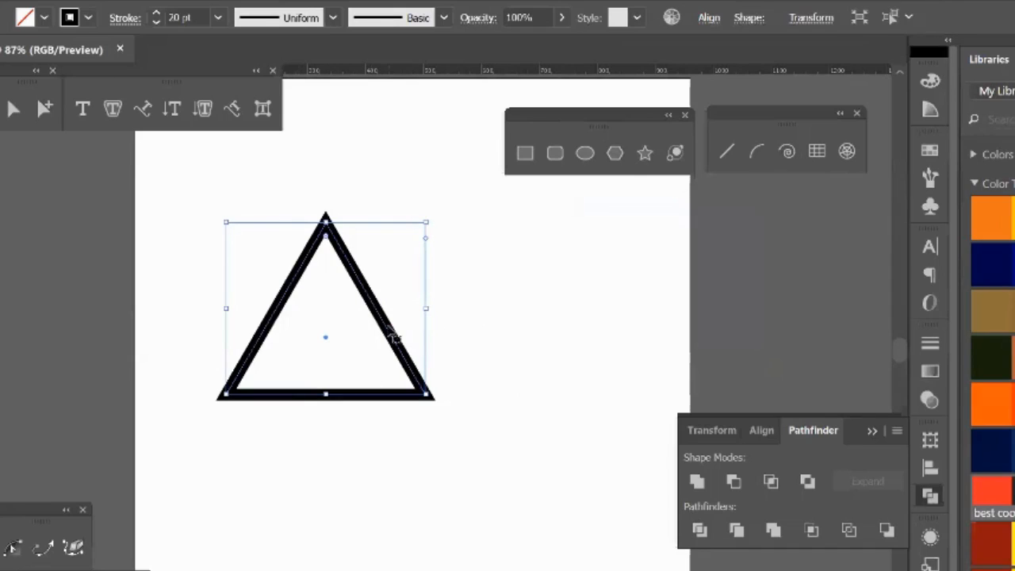
Step: Make a copy of the triangle rotated 60° around its lower-right corner using the Rotate tool
click(530, 159)
key(r)
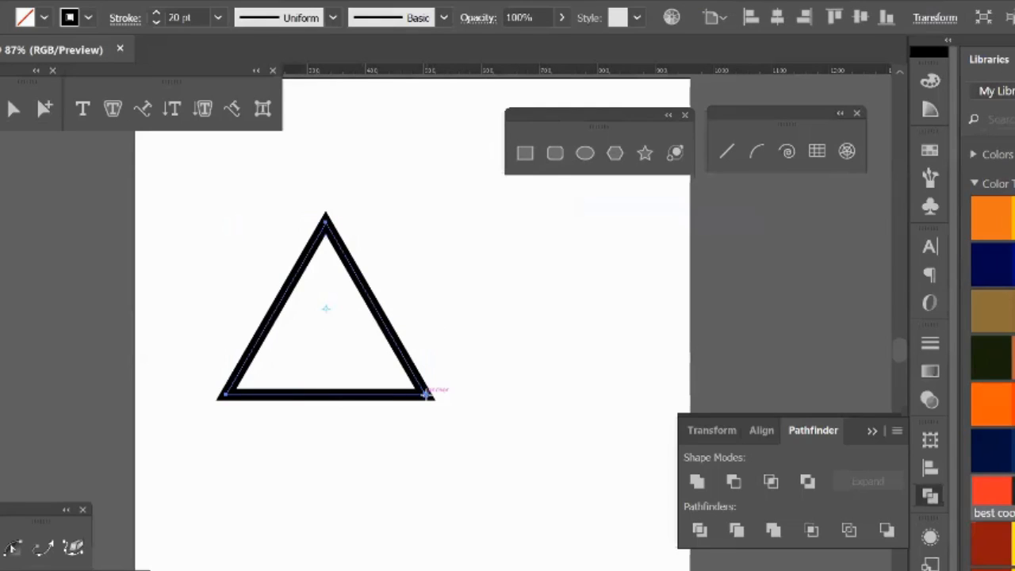
alt+click(429, 392)
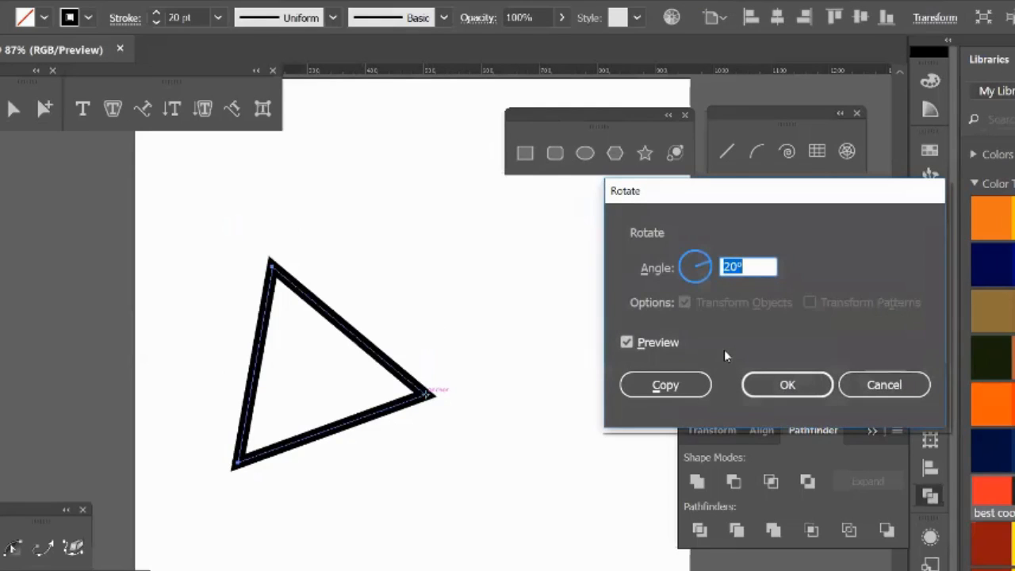
text(60)
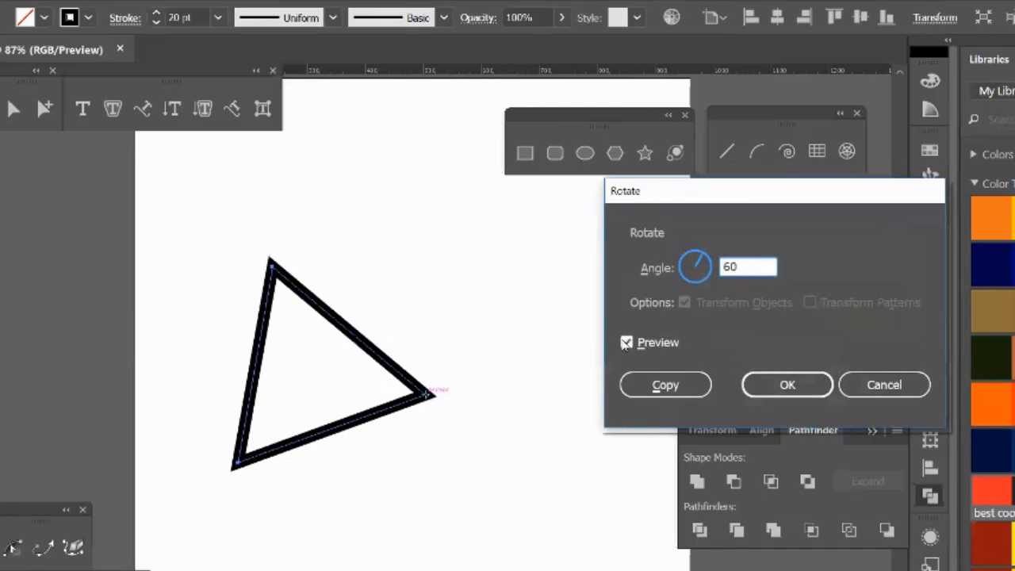
click(627, 342)
click(626, 342)
click(641, 384)
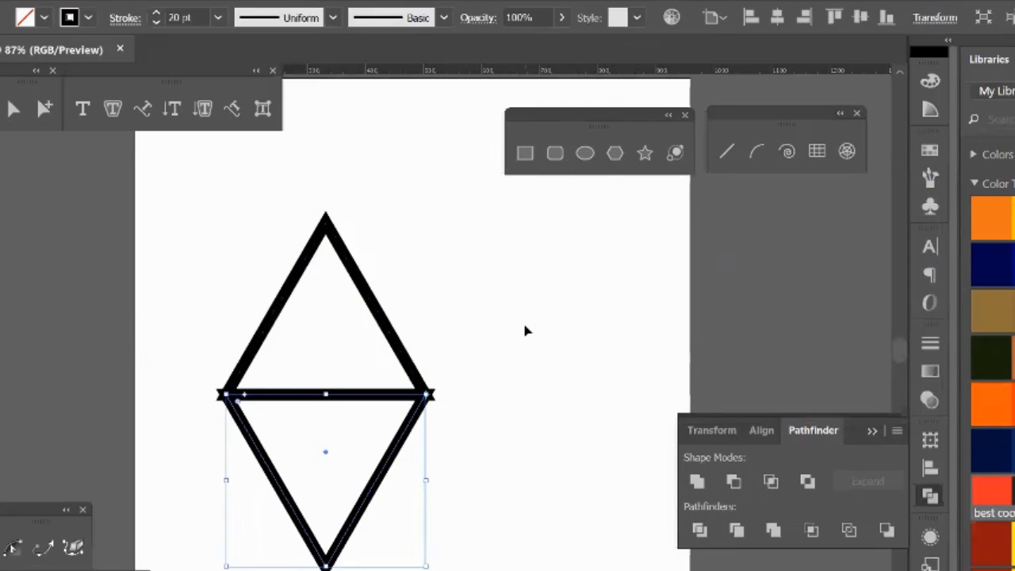
Step: Repeat the rotated copy until the triangles form a complete hexagon
key(ctrl+d)
key(ctrl+d)
key(ctrl+d)
key(ctrl+d)
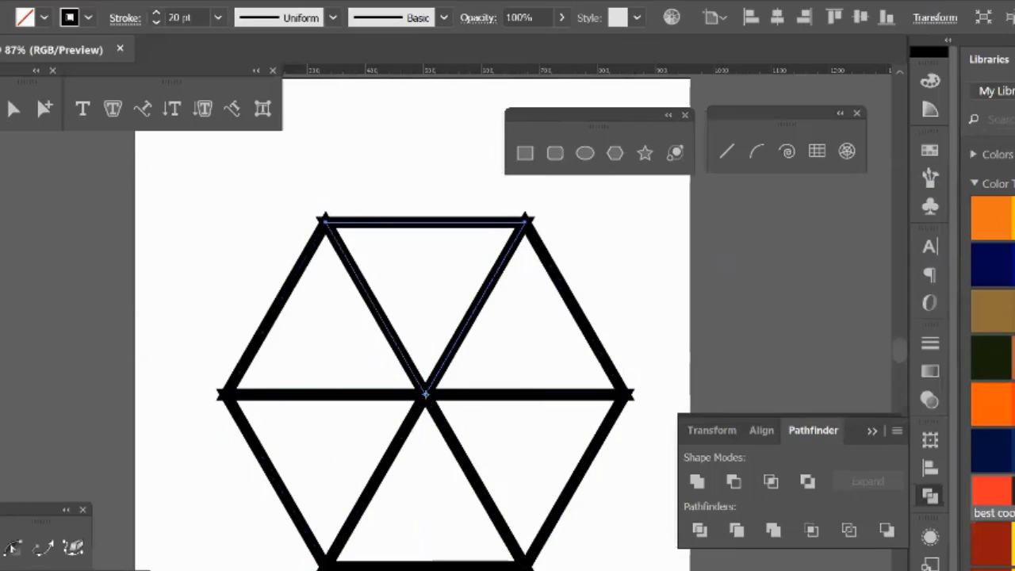
Step: Move the hexagon's top triangle 343.82 px horizontally so it adjoins the upper-right triangle
key(v)
click(76, 223)
drag(386, 223, 622, 230)
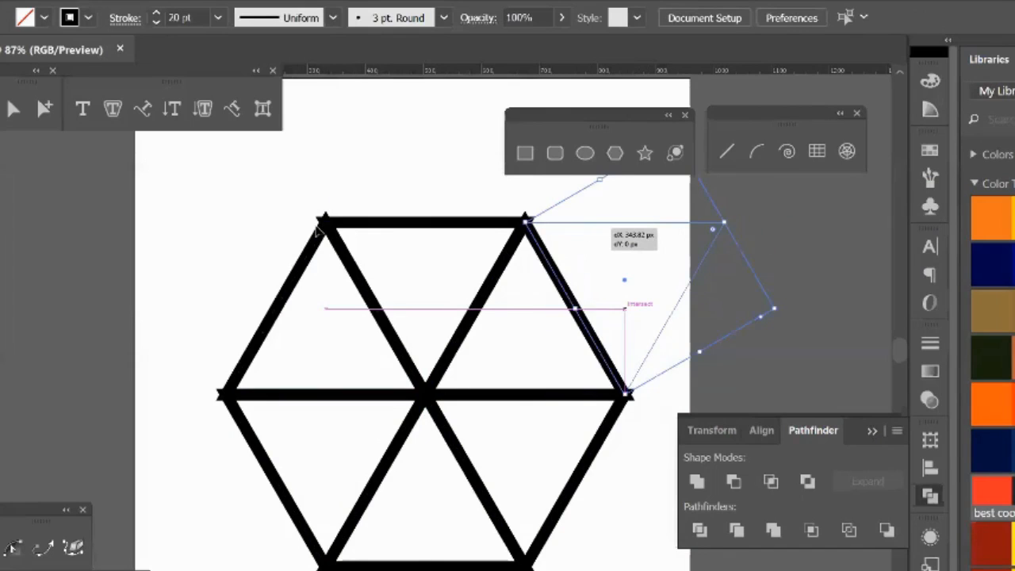
Step: Rotate the whole triangle arrangement 90° counterclockwise, and swap fill and stroke so all triangles have a solid black fill
drag(208, 200, 703, 507)
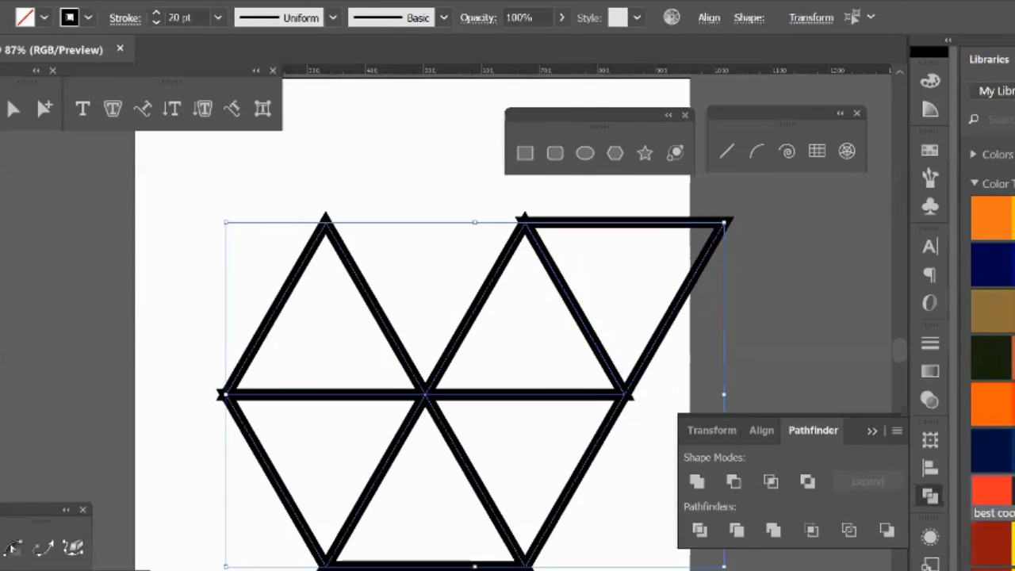
drag(718, 567, 215, 228)
drag(730, 568, 583, 246)
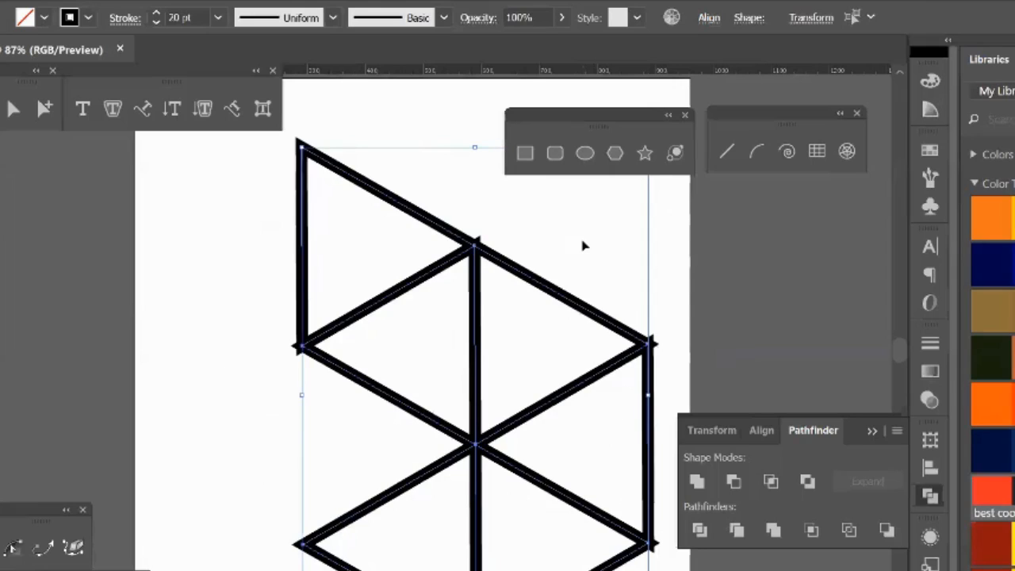
key(shift+x)
click(616, 264)
Step: Fill the uppermost triangle bright blue, the one below it yellow-orange, and the one beside that red
click(432, 236)
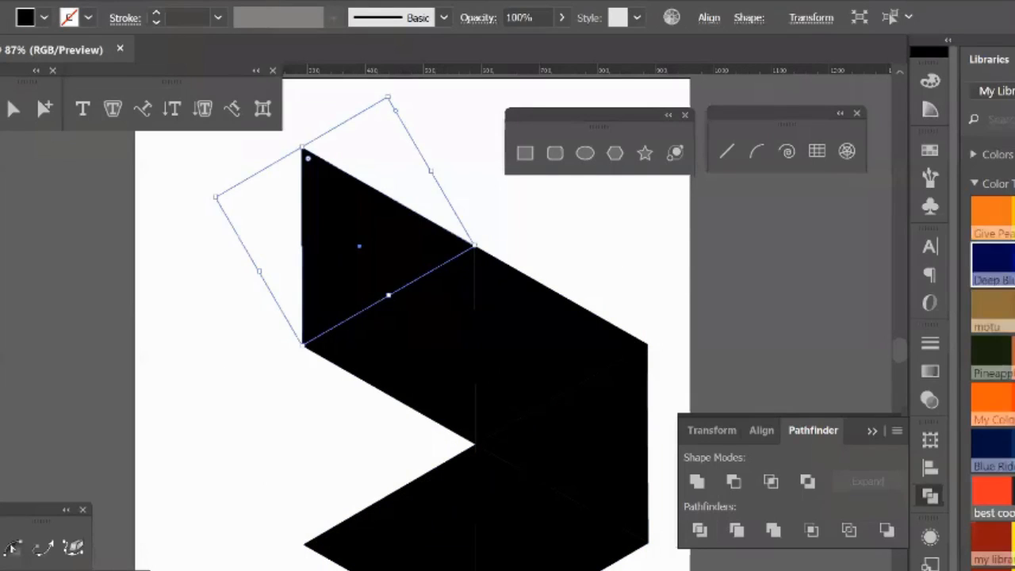
click(1011, 258)
click(425, 317)
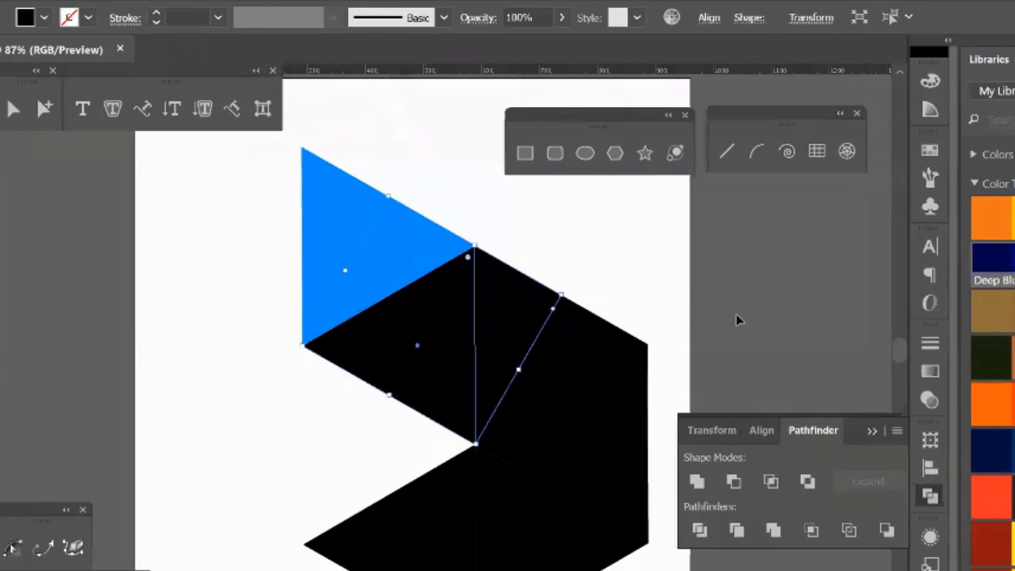
click(1011, 216)
click(635, 346)
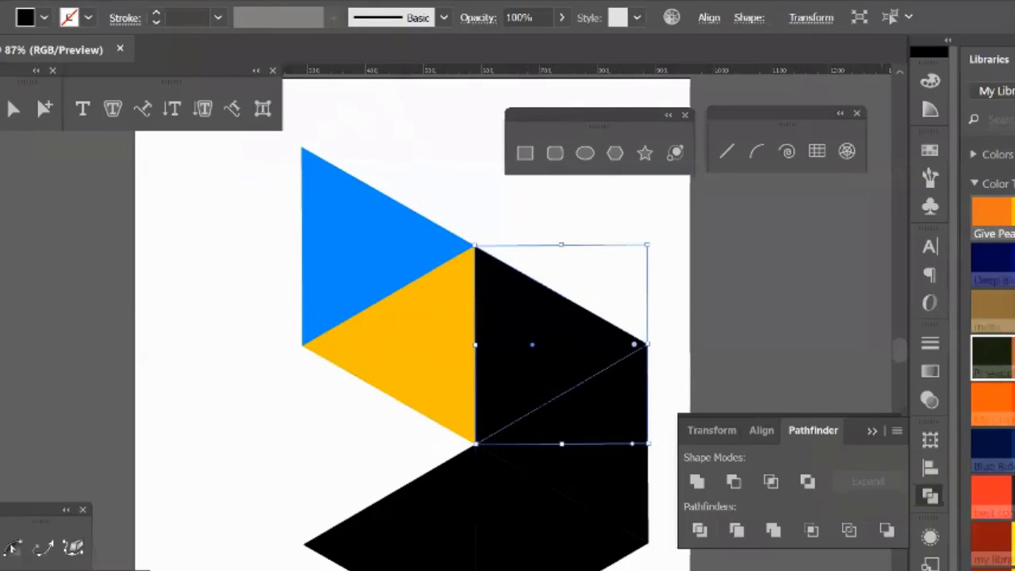
click(1002, 492)
Step: Fill the remaining black triangles navy, green and pink, going clockwise from the red one
click(619, 442)
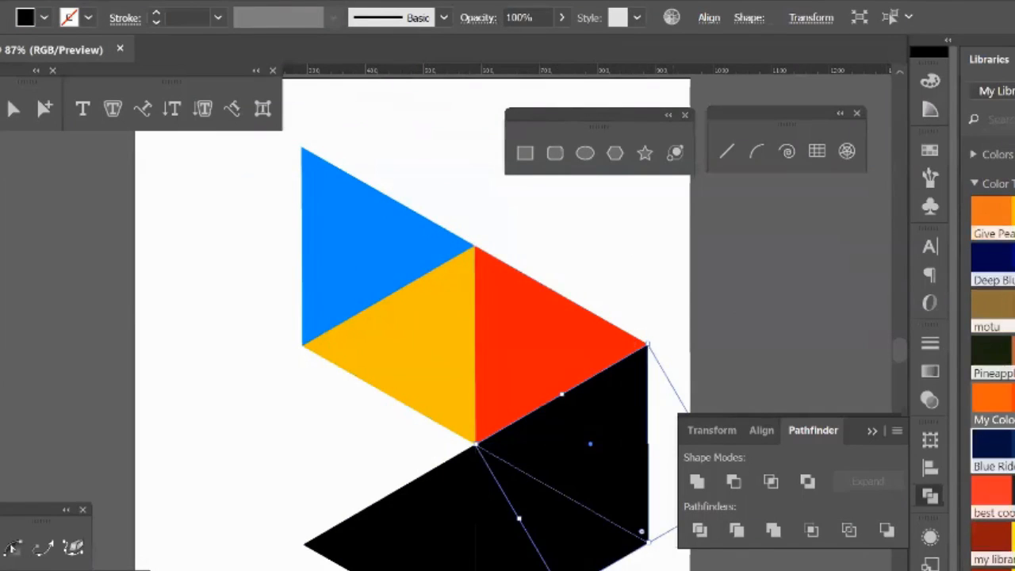
click(1001, 262)
click(566, 517)
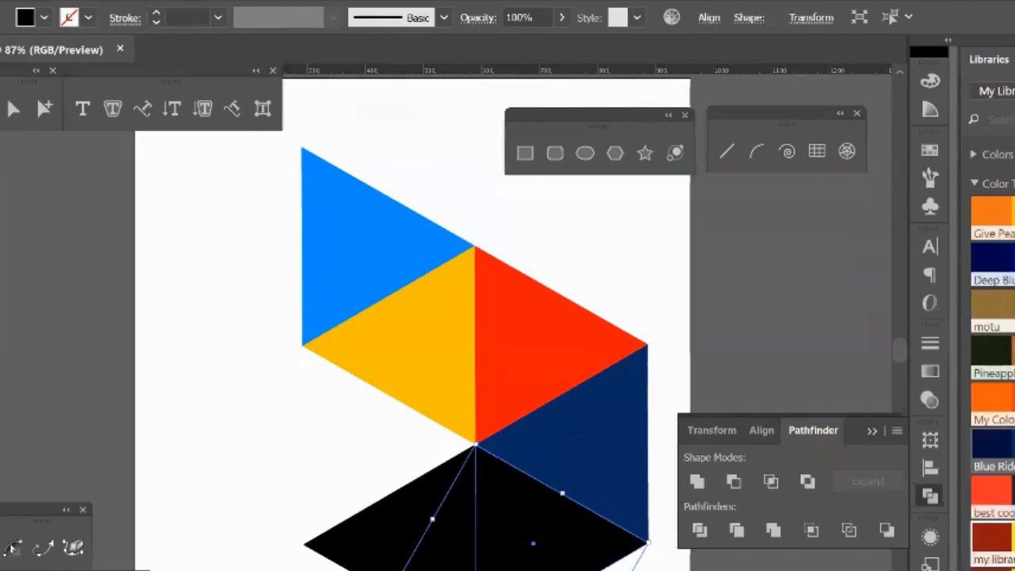
click(1001, 357)
click(419, 544)
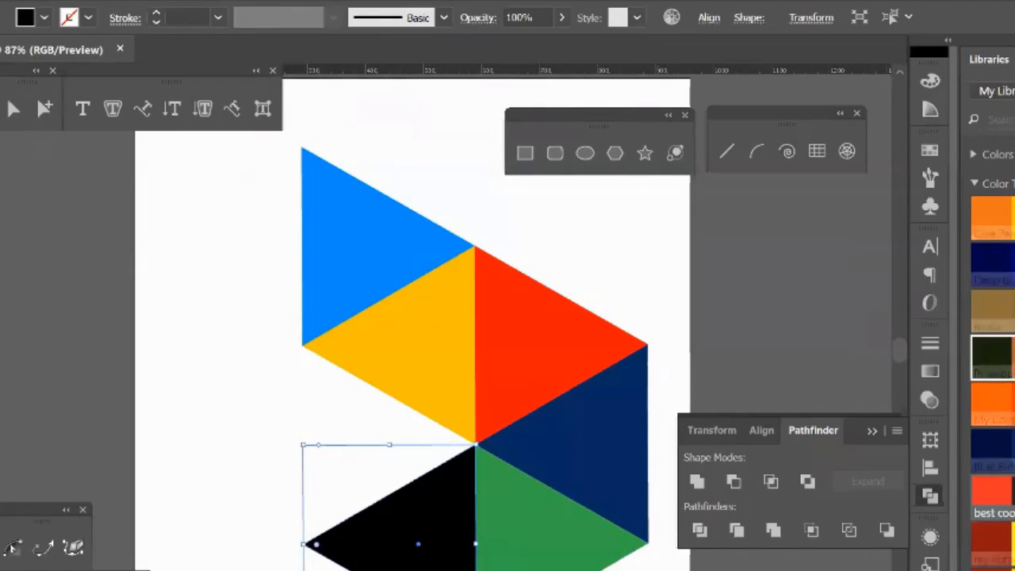
click(1008, 403)
click(766, 304)
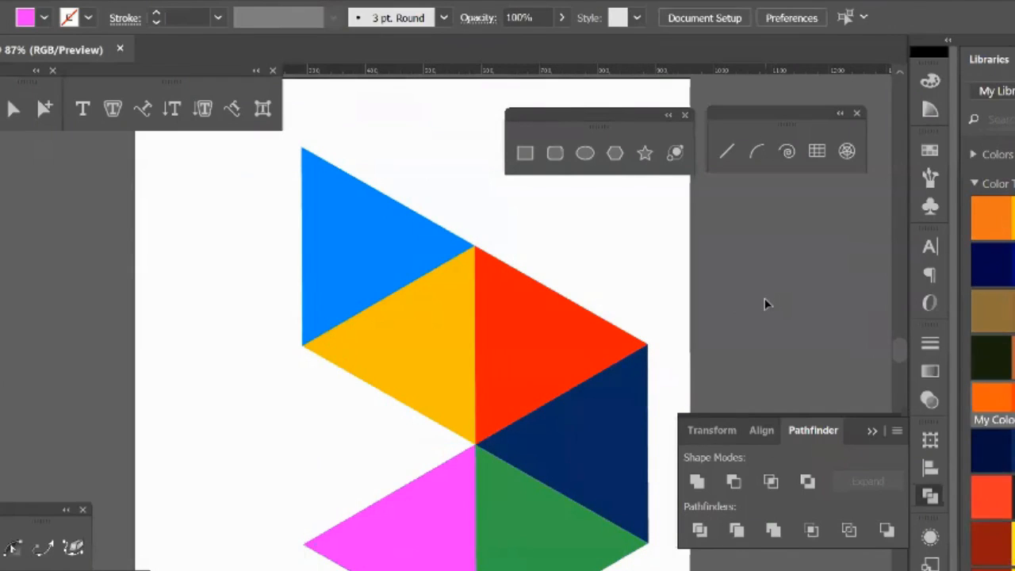
Step: Select the whole colored triangle logo, shift it slightly up and left, and delete it
drag(215, 261, 608, 557)
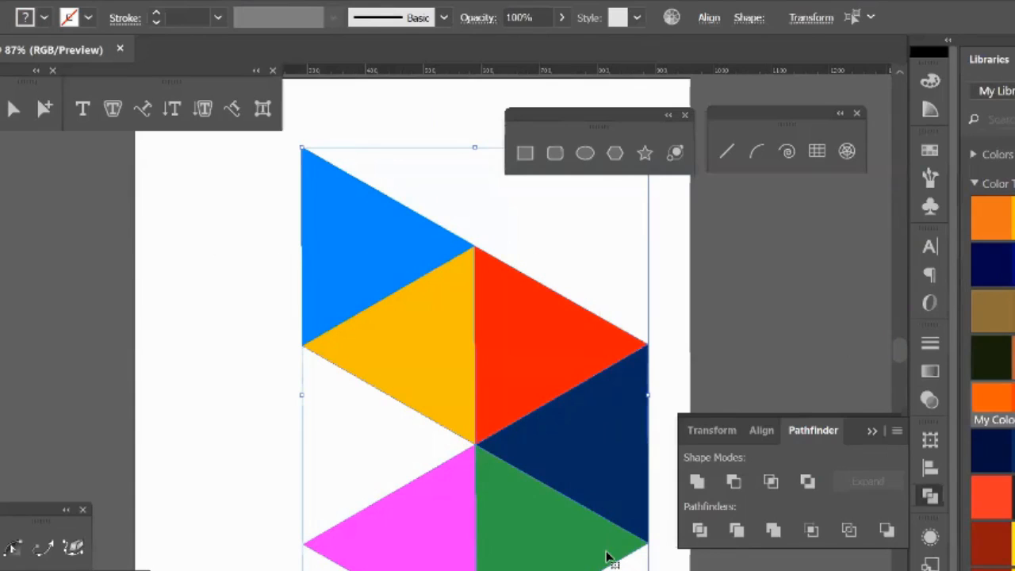
drag(578, 487, 520, 464)
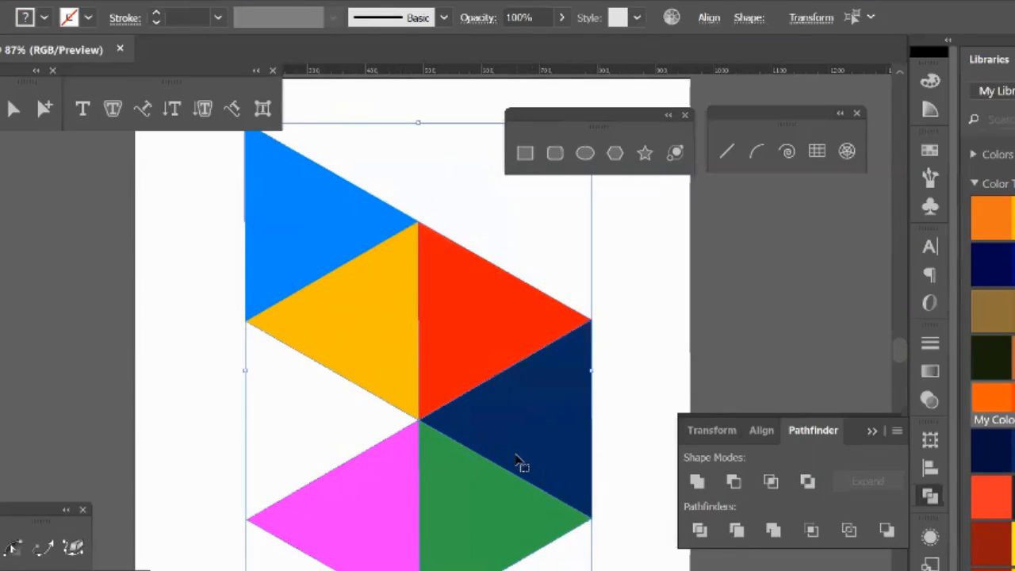
key(Delete)
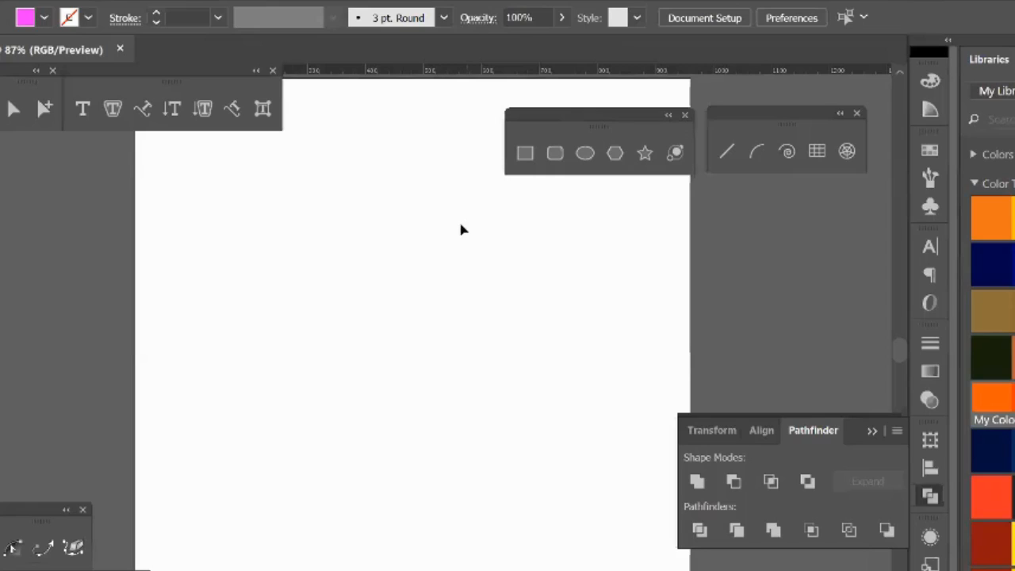
Step: Place the floating shape tools next to the line tools, and draw a wide green-filled rectangle in the middle of the artboard
click(2, 155)
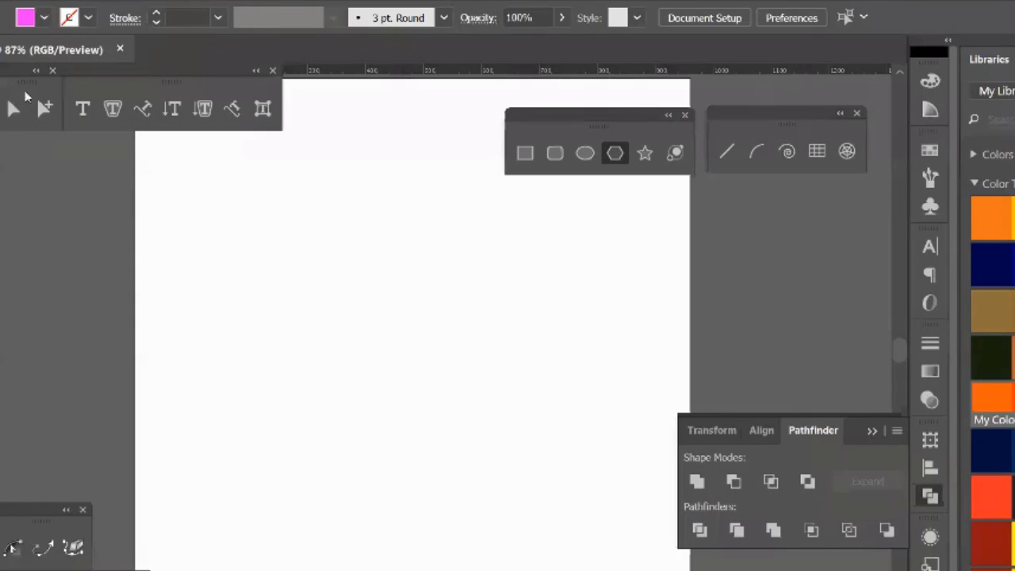
drag(595, 125, 574, 126)
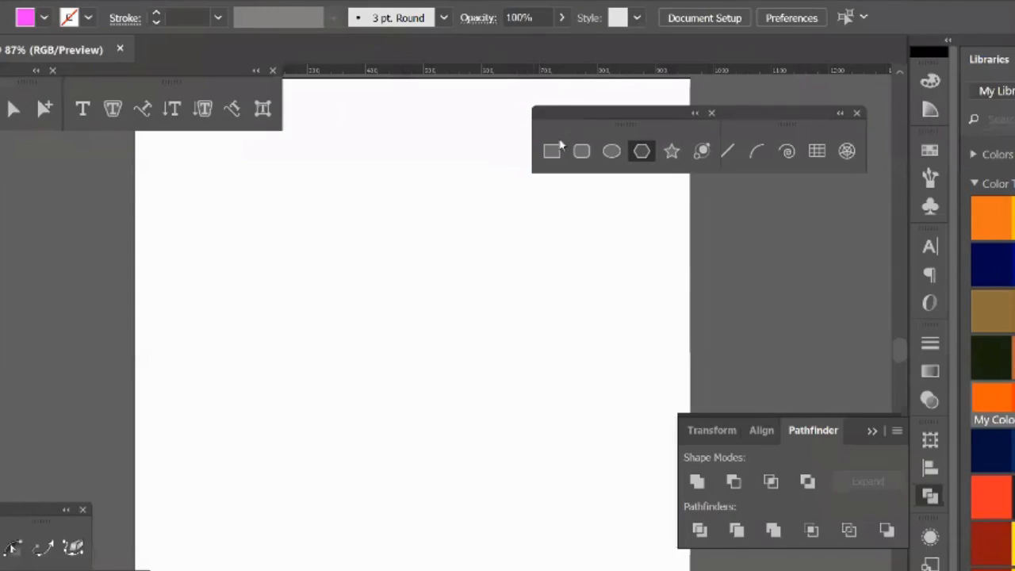
click(547, 154)
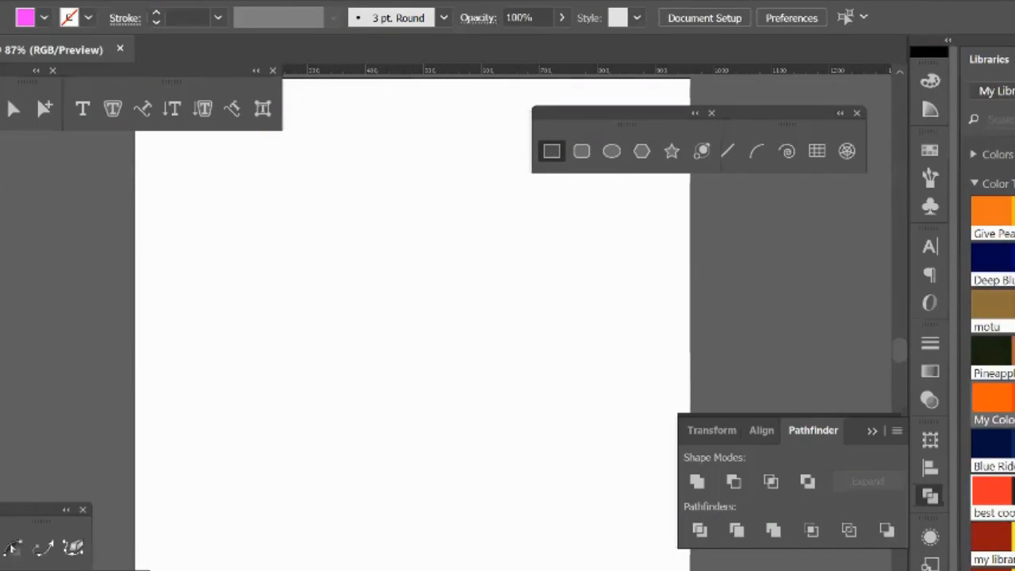
drag(255, 256, 623, 484)
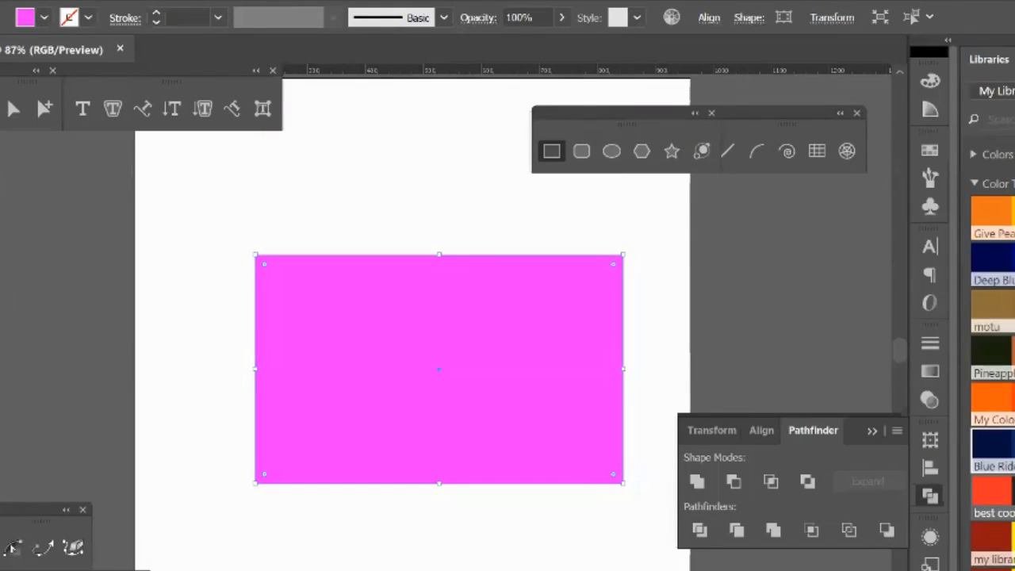
click(25, 17)
key(v)
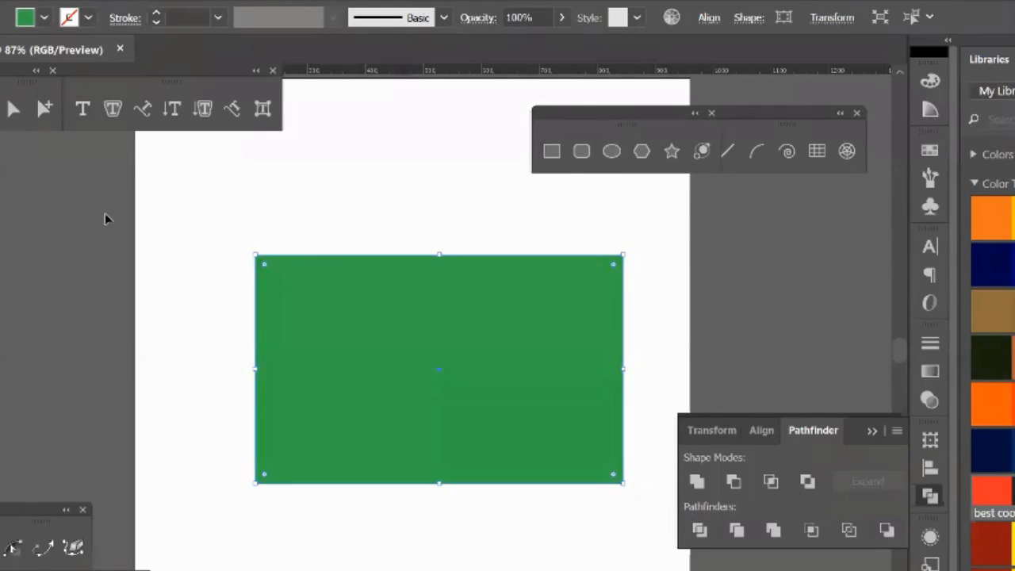
click(105, 213)
Step: Draw a circle from the center of the green rectangle and fill it red
click(610, 152)
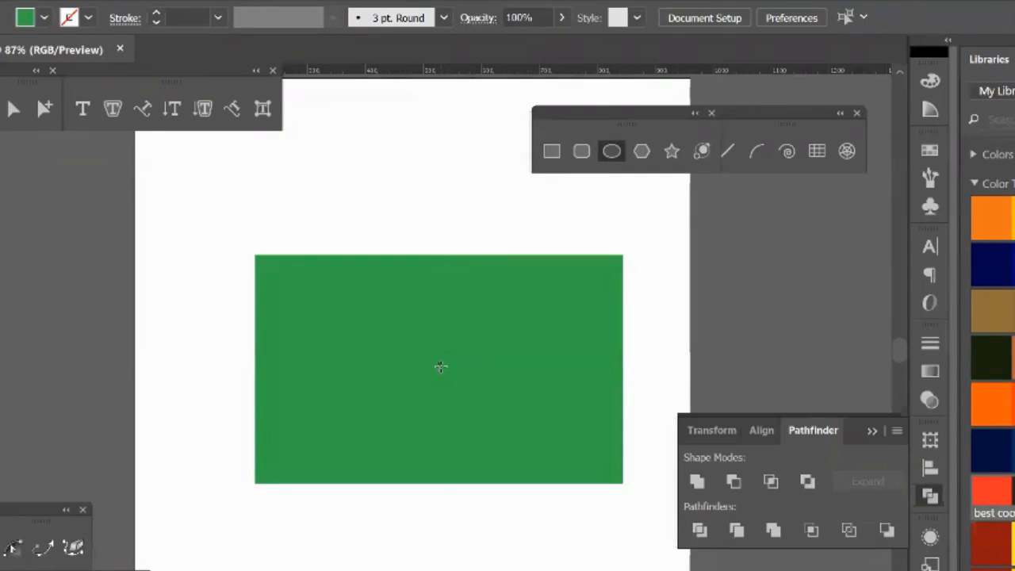
drag(442, 367, 480, 464)
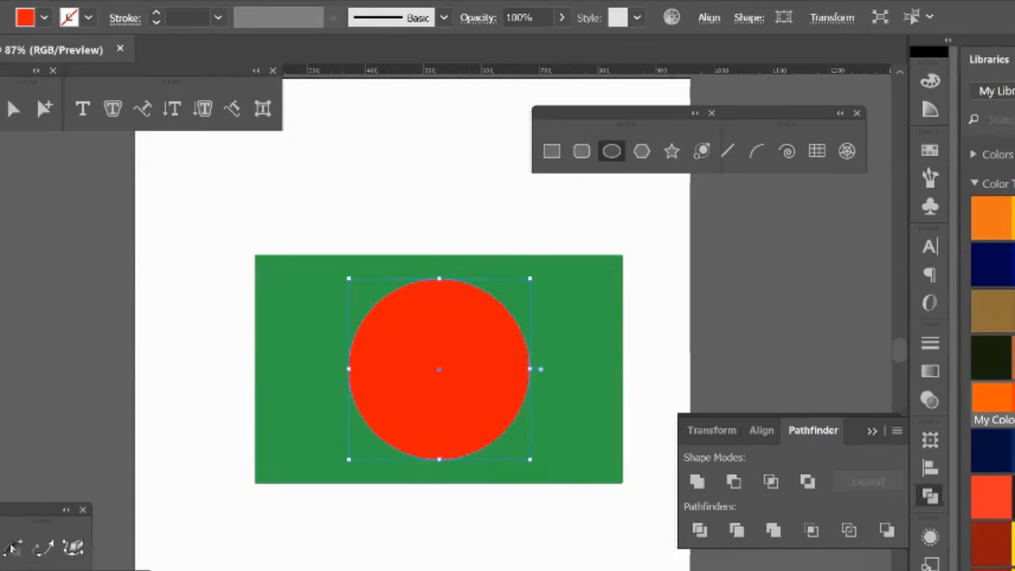
key(v)
click(153, 240)
Step: Select the green rectangle and red circle together and move them to the artboard's left edge
drag(153, 241, 489, 411)
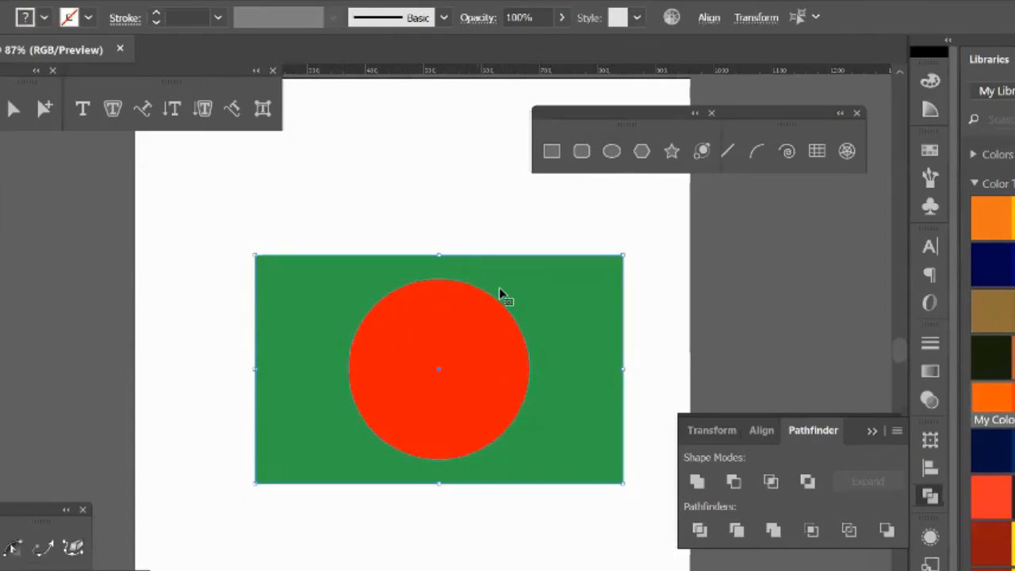
drag(503, 294, 108, 308)
click(431, 297)
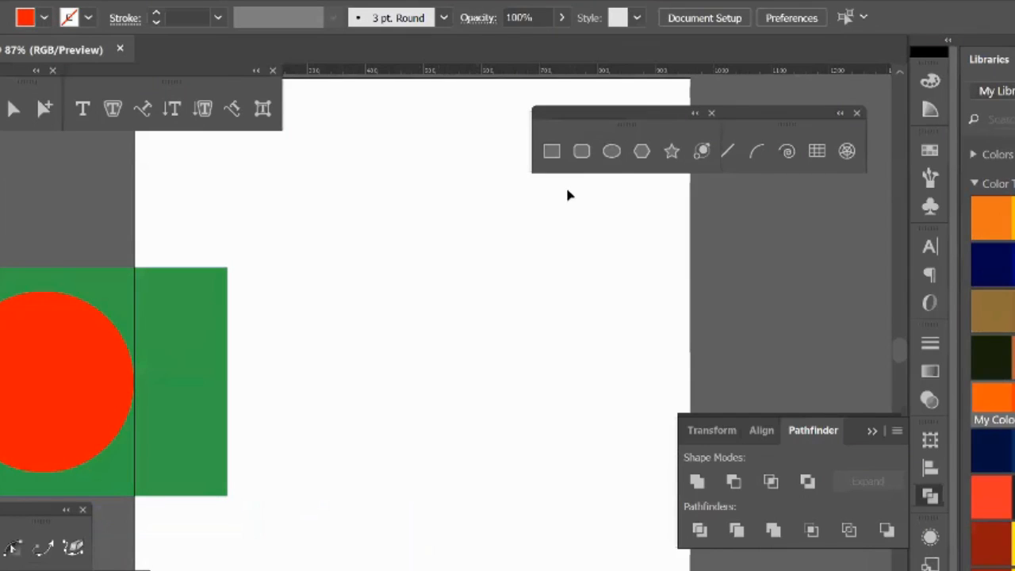
Step: Draw a nearly square rectangle in the middle of the artboard and fill it dark brown
click(552, 151)
drag(356, 280, 535, 441)
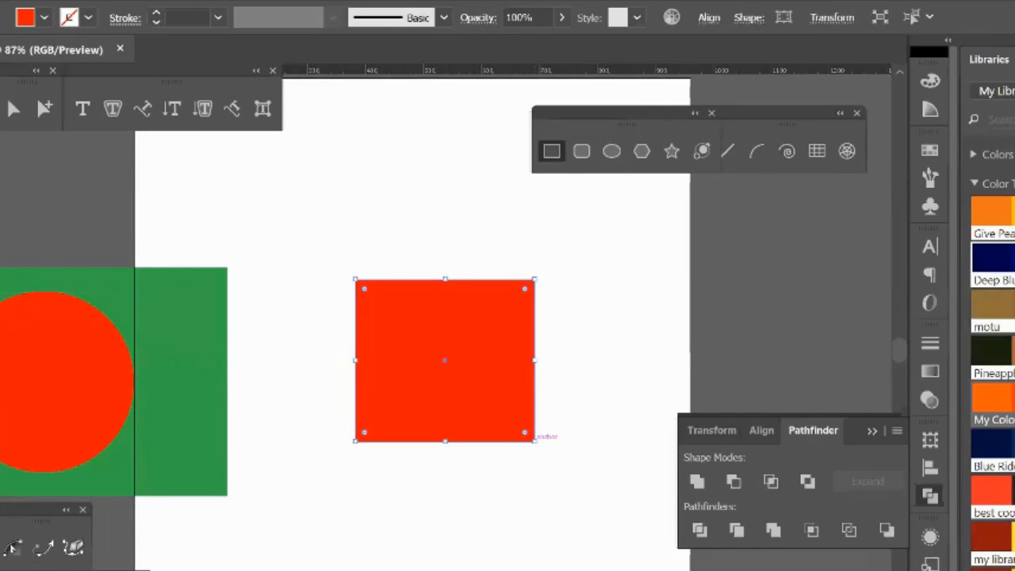
click(1014, 310)
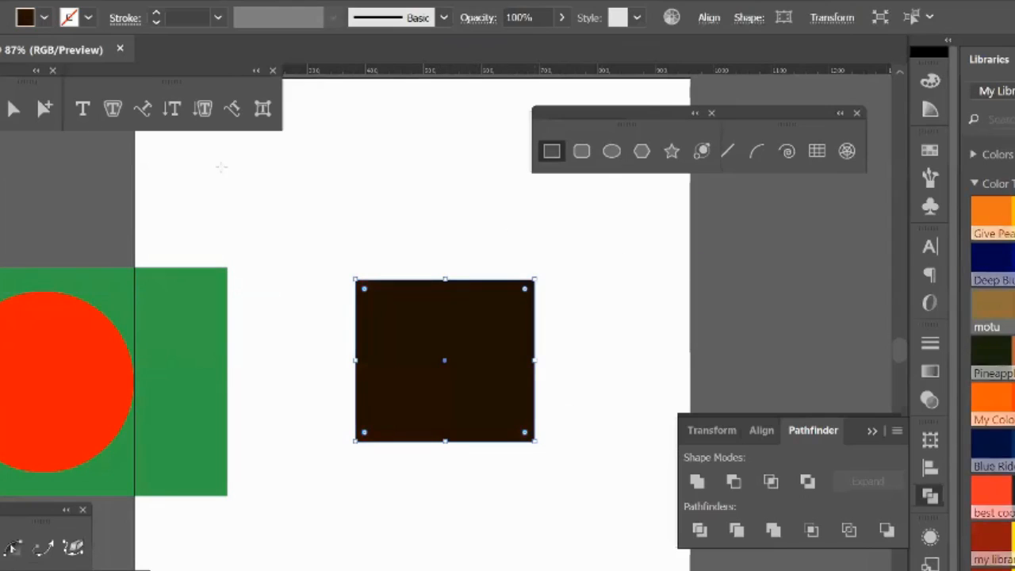
click(358, 252)
Step: Create a 3-sided polygon with a radius of 198.5048 px beside the dark brown rectangle
click(641, 154)
click(601, 325)
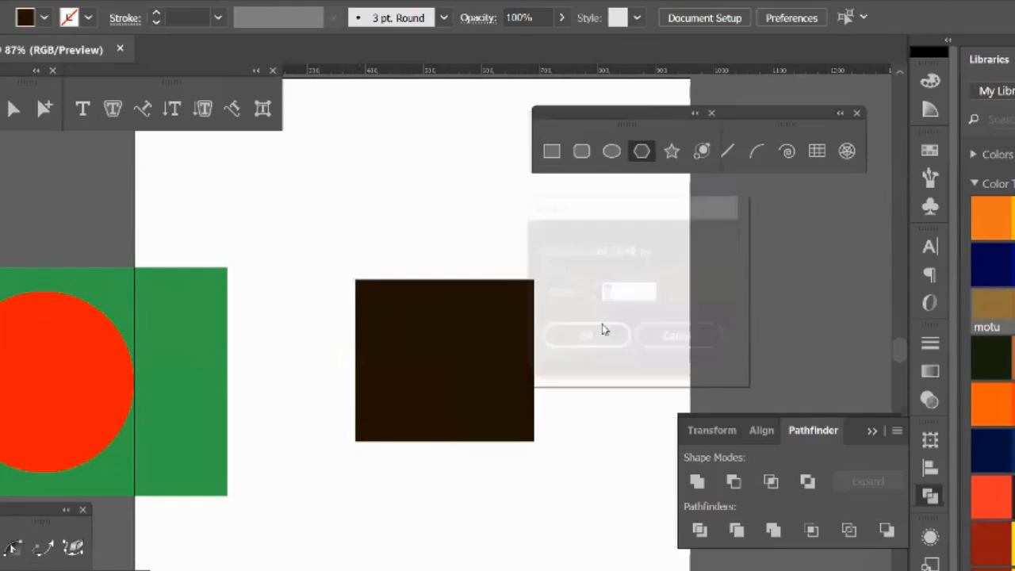
click(606, 333)
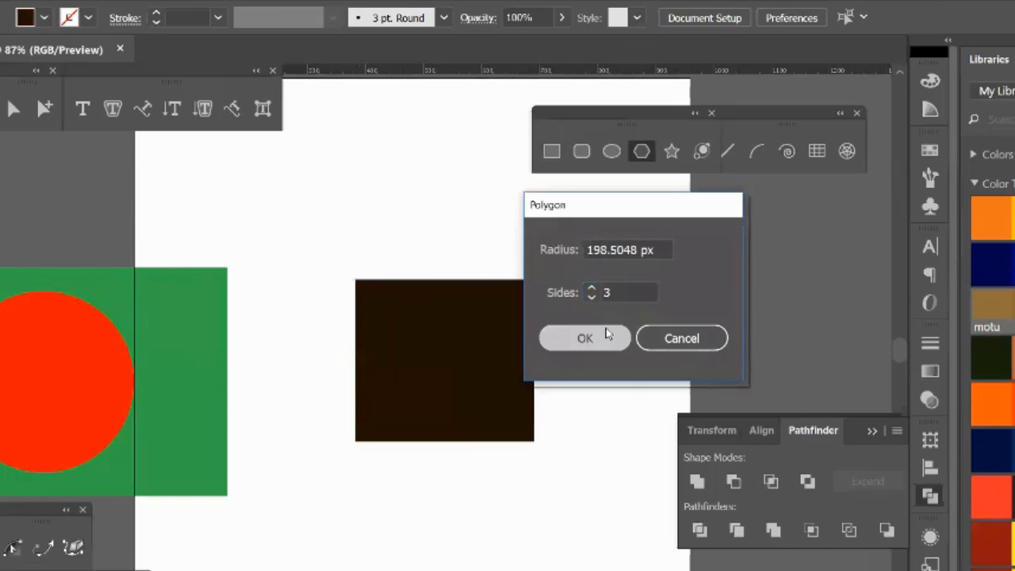
key(v)
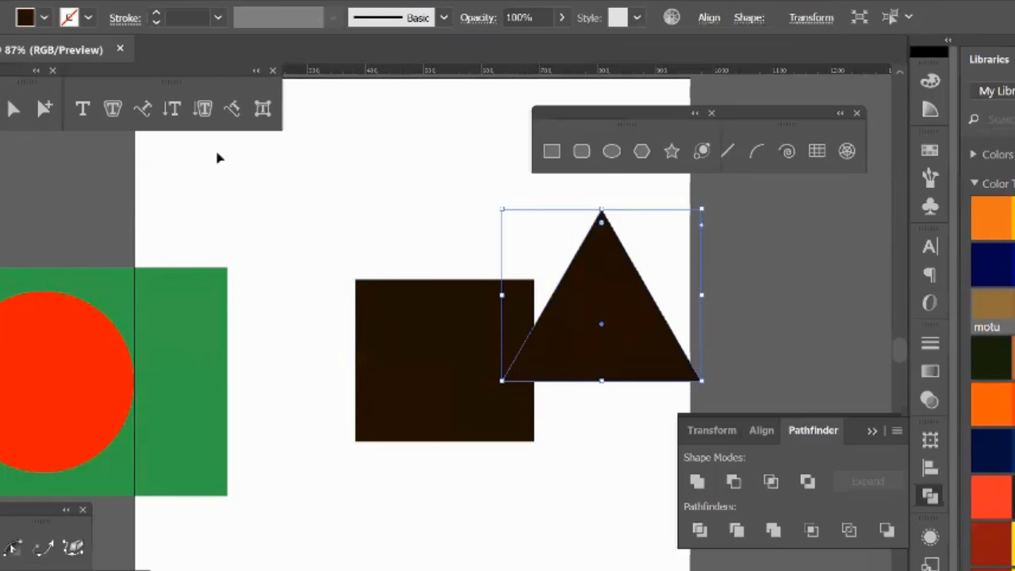
Step: Stack the triangle centered above the dark rectangle like a house, scale both down, and move them near the artboard's right edge
drag(641, 330, 483, 216)
drag(323, 184, 663, 383)
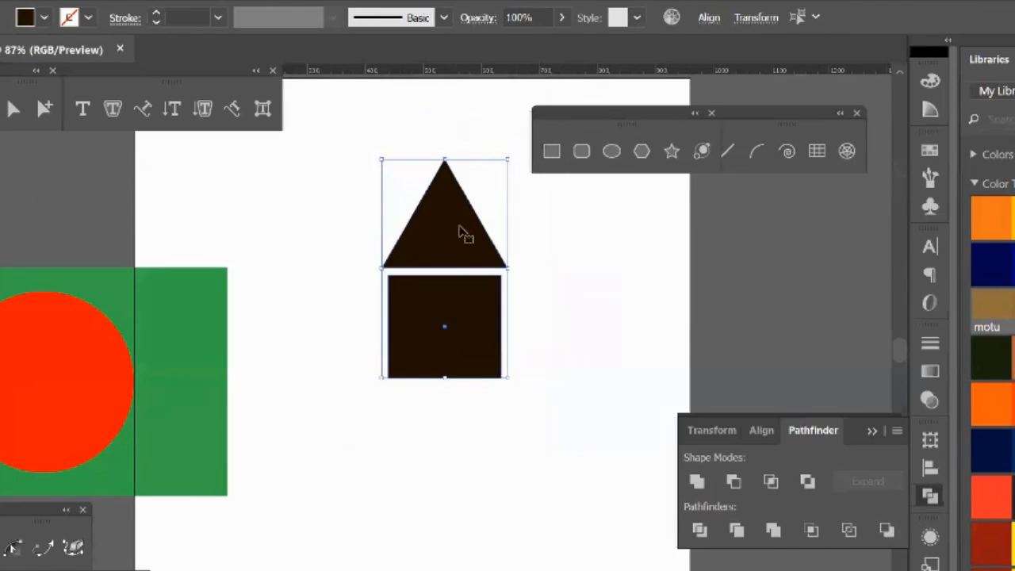
drag(465, 233, 640, 322)
click(329, 348)
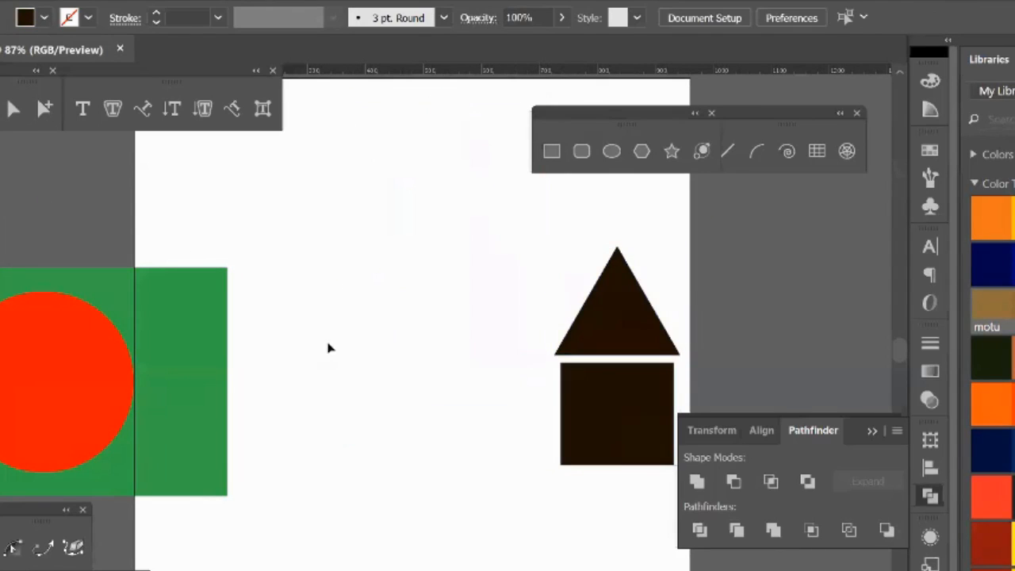
Step: Draw five overlapping dark brown circles in a cloud-like cluster above and beside the house, using the Ellipse tool
click(611, 152)
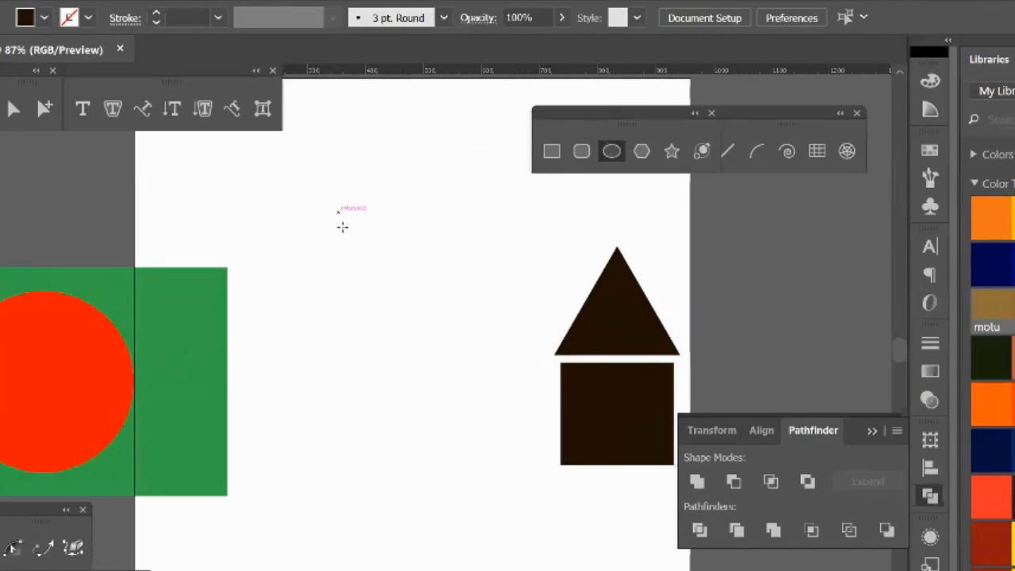
drag(339, 212, 390, 263)
drag(440, 209, 507, 276)
drag(528, 236, 527, 298)
drag(385, 284, 411, 348)
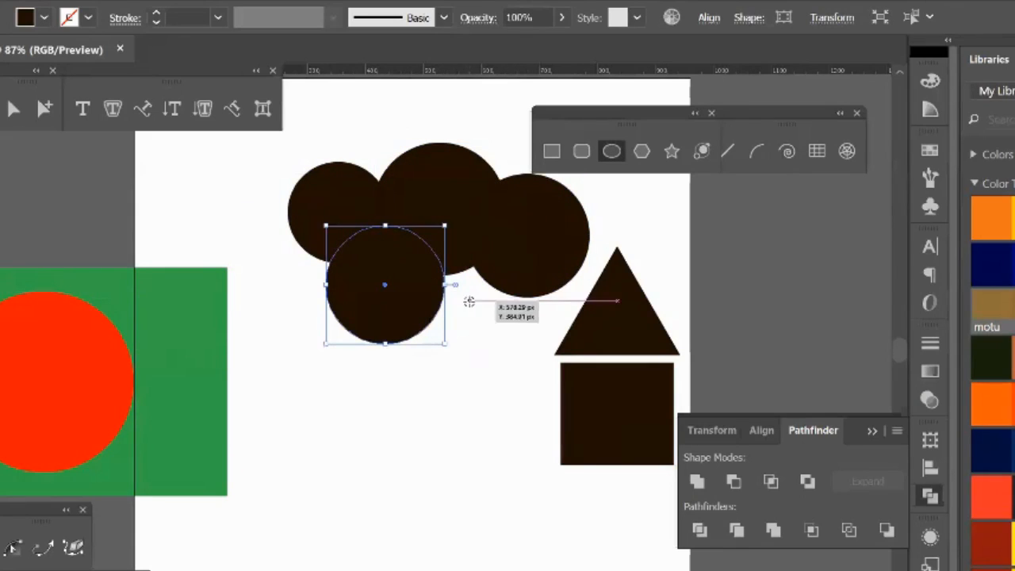
drag(469, 302, 474, 348)
Step: Select the five overlapping circles and fill them all with green as a tree crown
click(0, 83)
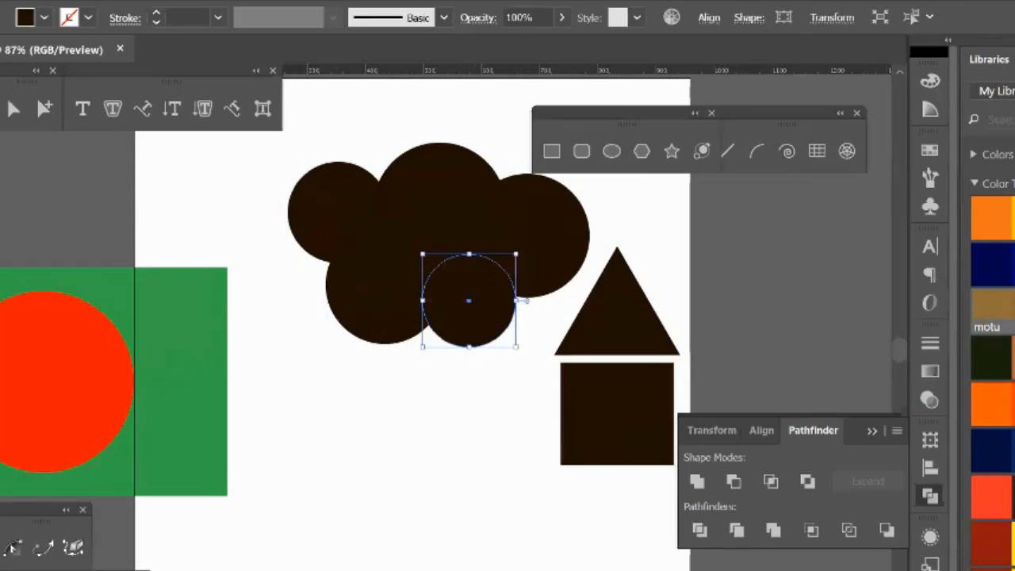
drag(268, 183, 481, 303)
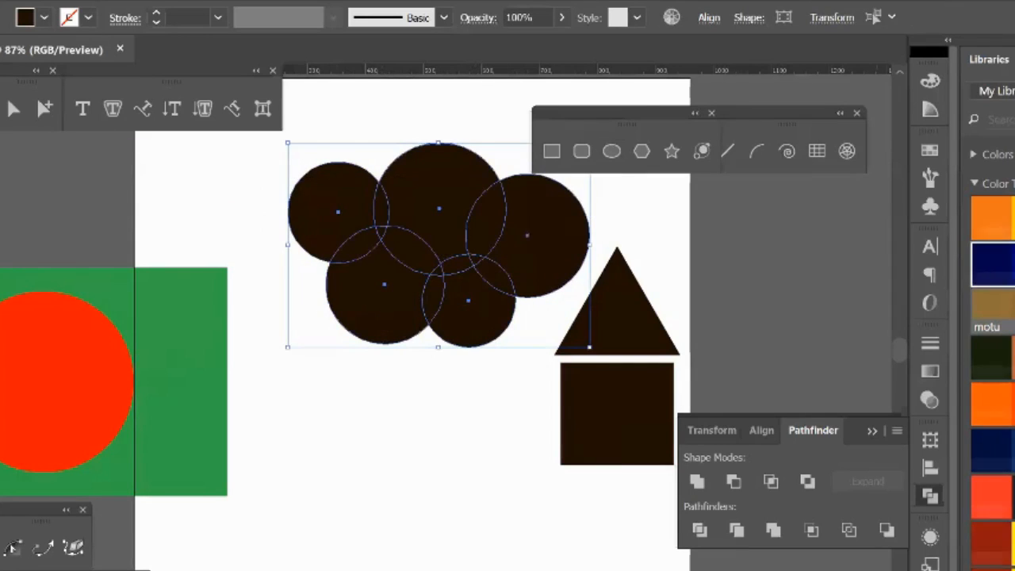
click(1014, 491)
click(446, 353)
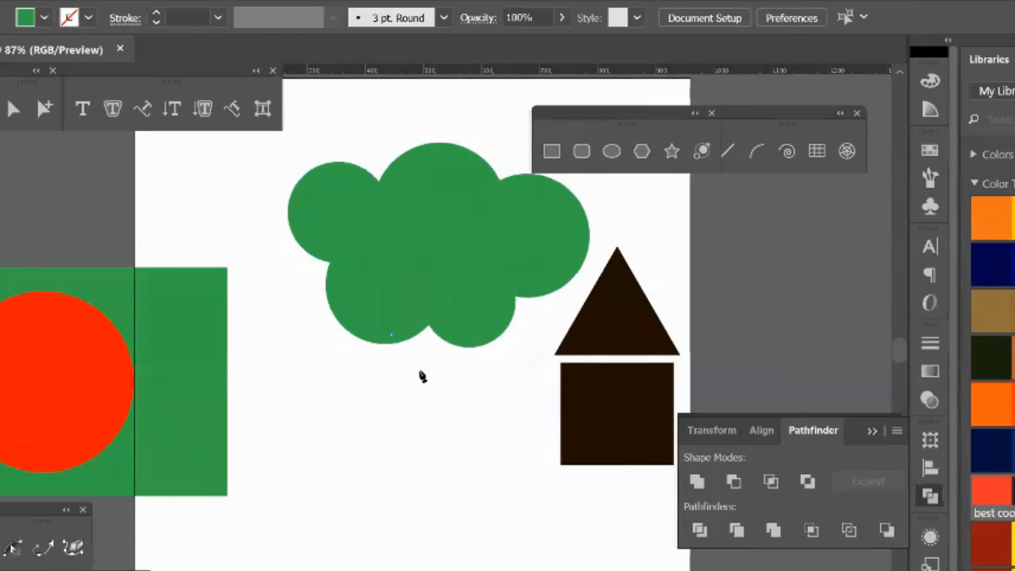
Step: Draw the curved left edge of a tree trunk below the green crown with the Pen tool, ending in three pointed roots
drag(416, 522, 395, 570)
click(331, 570)
drag(515, 570, 461, 453)
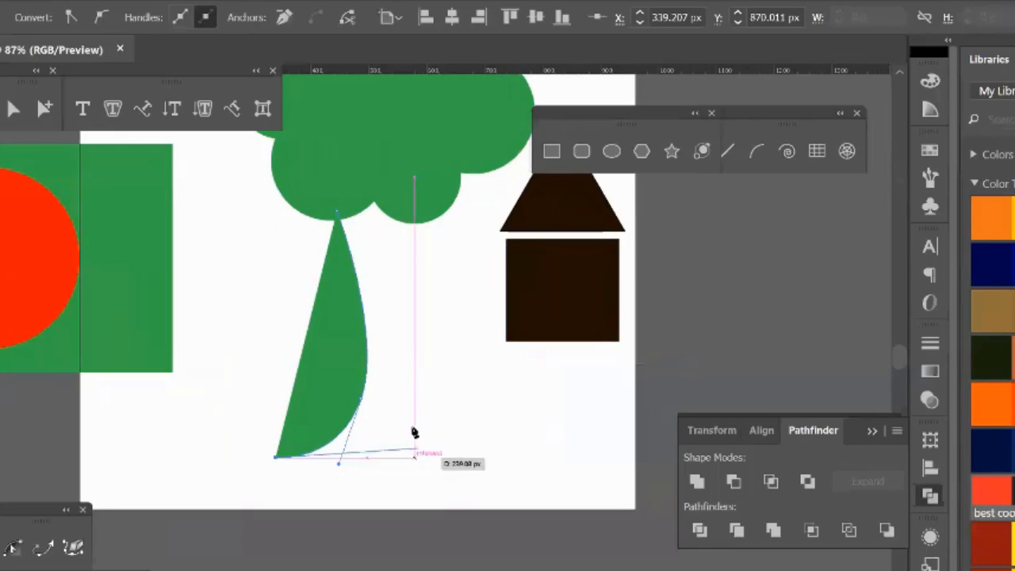
drag(405, 429, 433, 375)
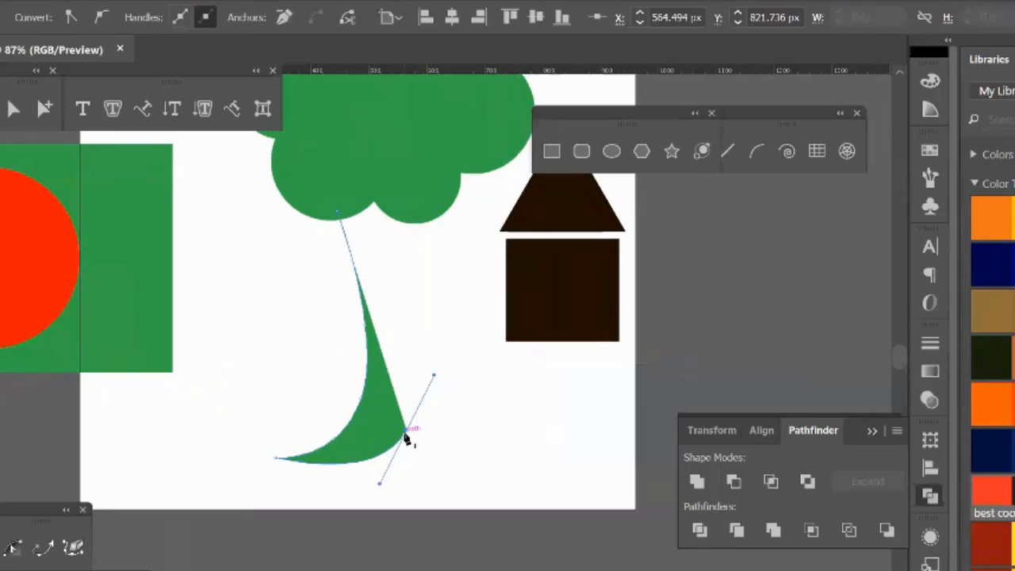
click(406, 431)
drag(405, 484, 438, 385)
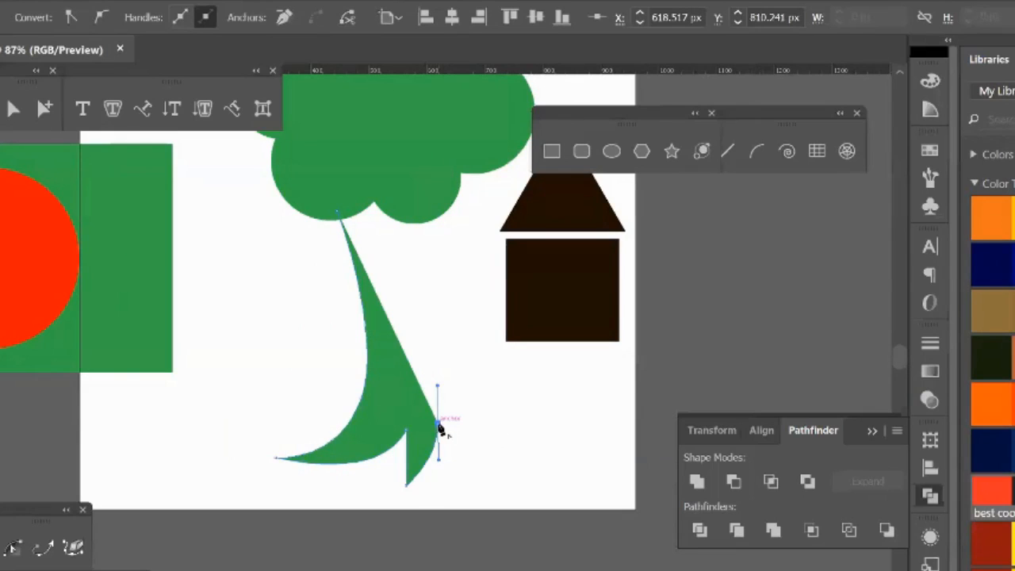
click(438, 425)
drag(506, 493, 535, 493)
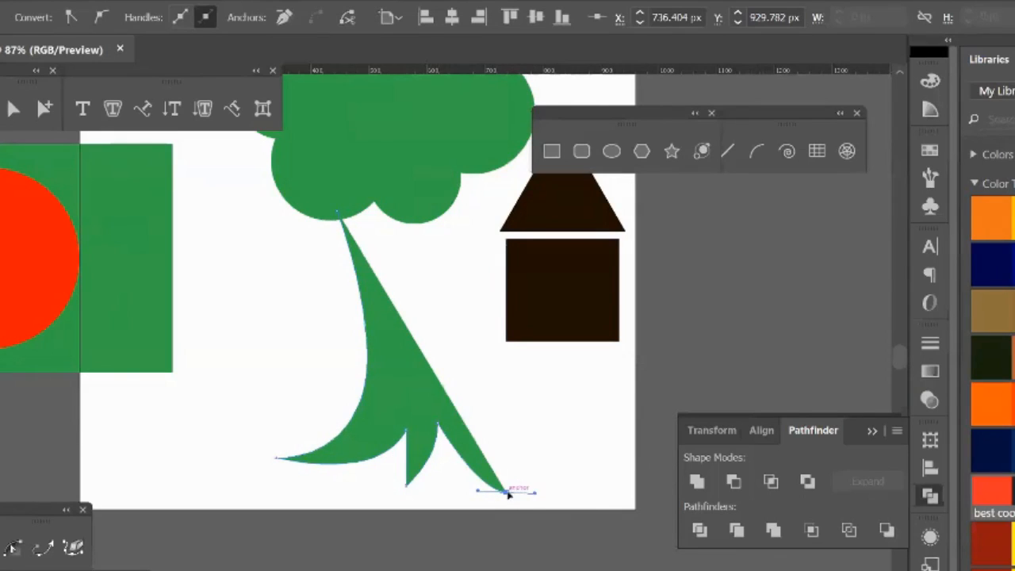
Step: Curve the trunk's right edge up into the crown, close the path with a peaked top, and fill it dark brown
drag(436, 219, 436, 127)
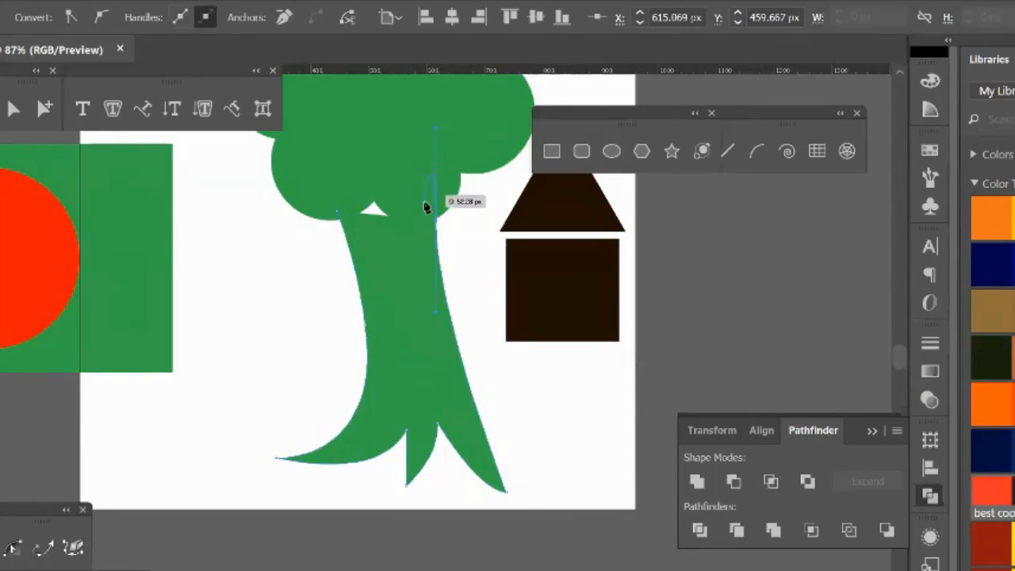
click(436, 220)
click(394, 163)
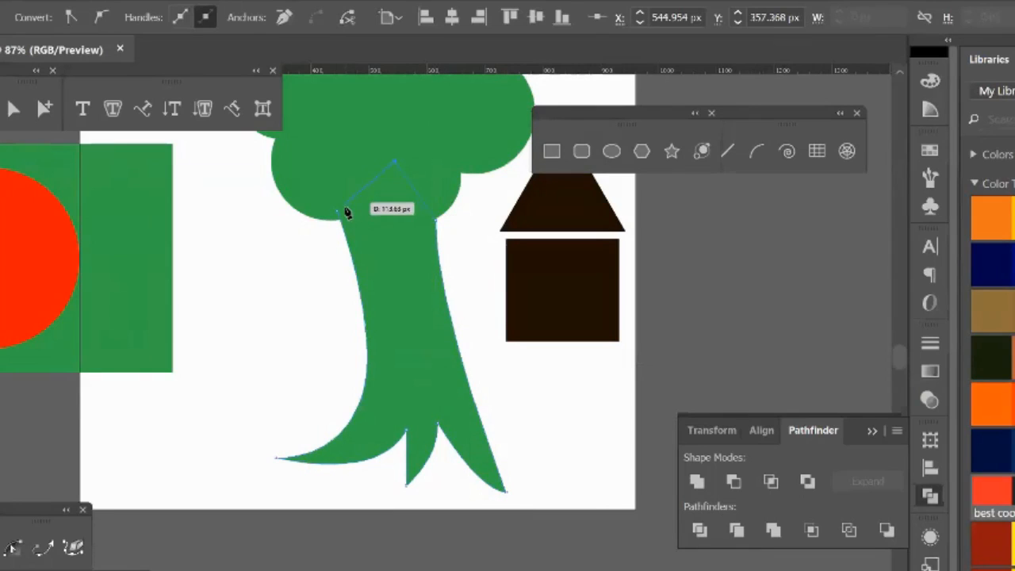
click(339, 212)
click(1013, 306)
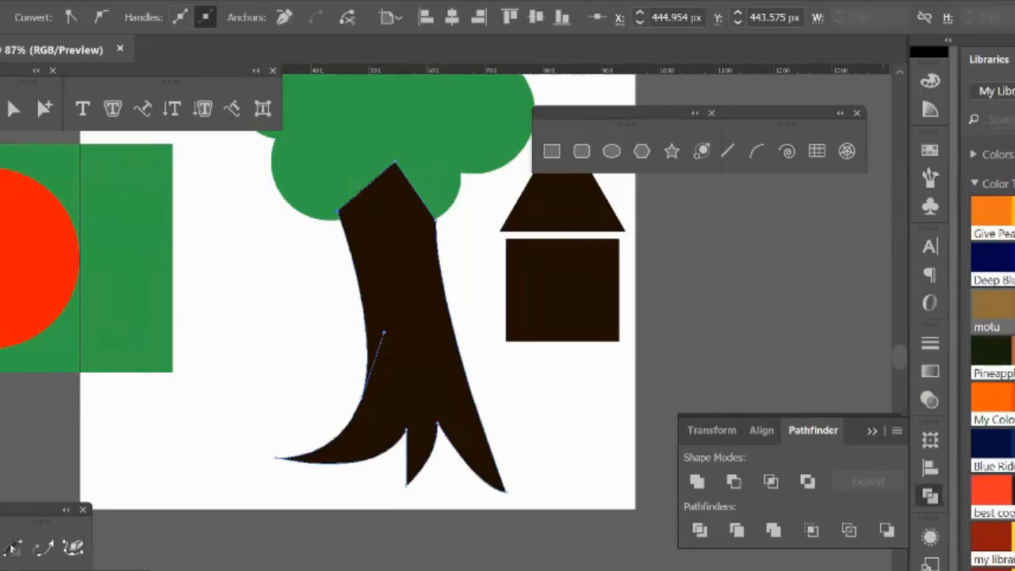
Step: Send the trunk behind the green crown, bring it back to the front, and deselect it
key(ctrl+shift+bracketleft)
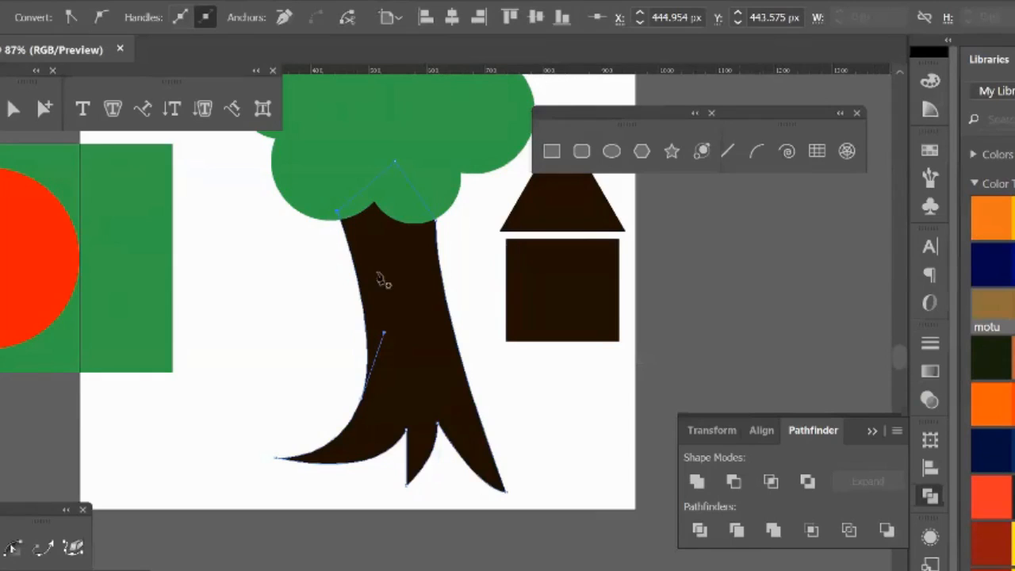
key(ctrl+shift+bracketright)
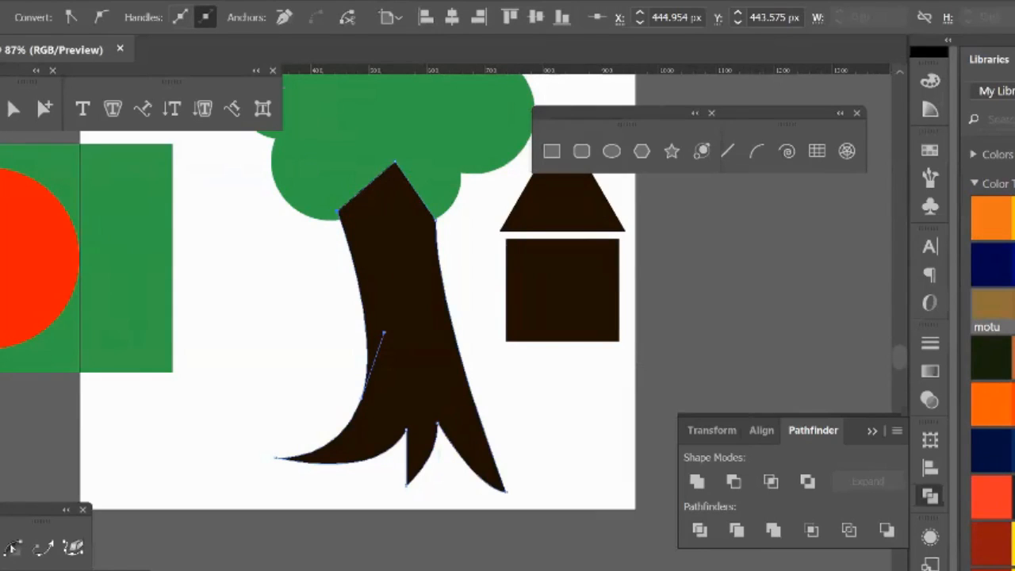
key(v)
click(316, 309)
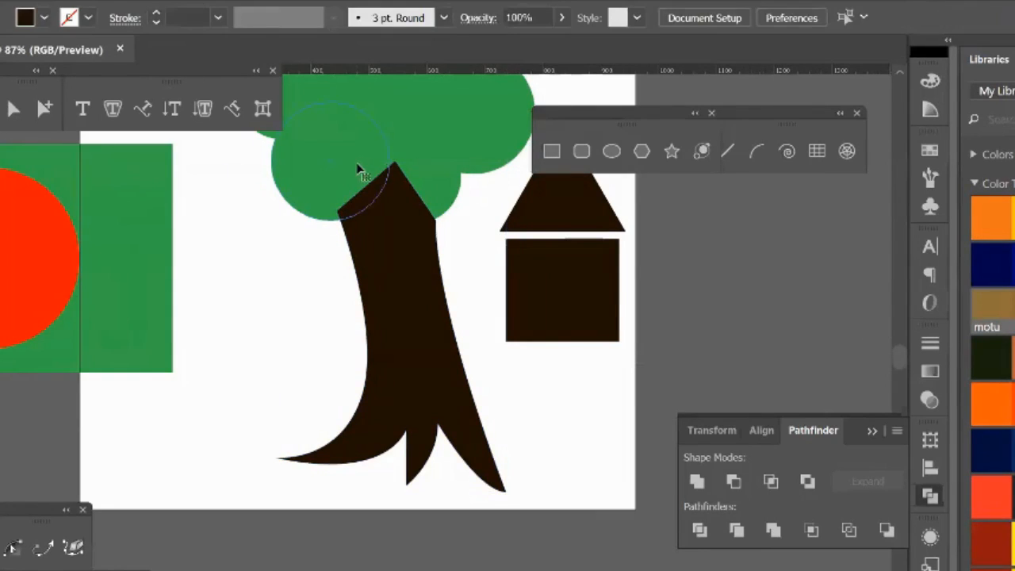
Step: Select the trunk and arrange it behind the green crown with Send to Back
click(357, 166)
click(401, 265)
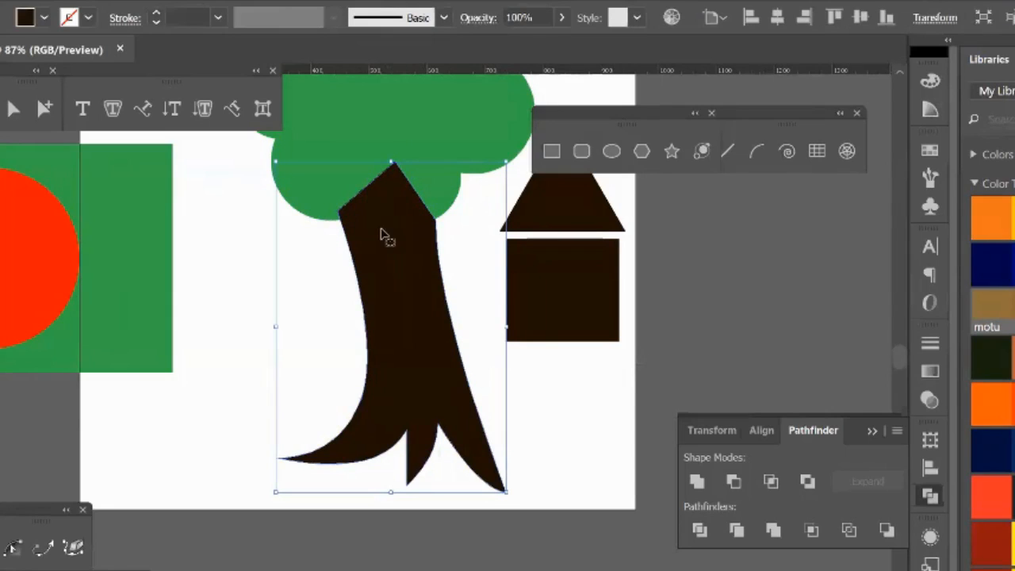
right_click(382, 276)
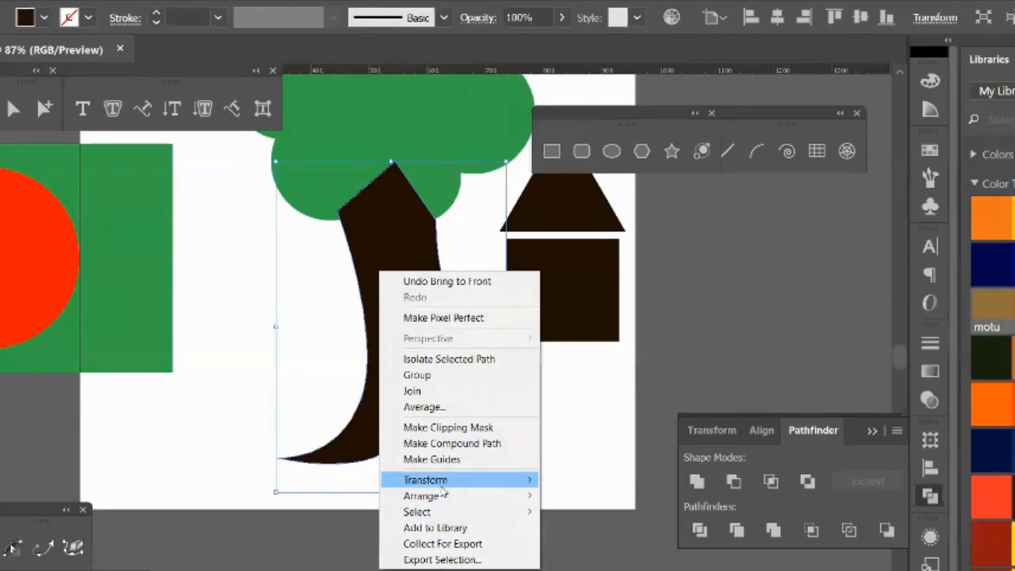
mouse_move(466, 502)
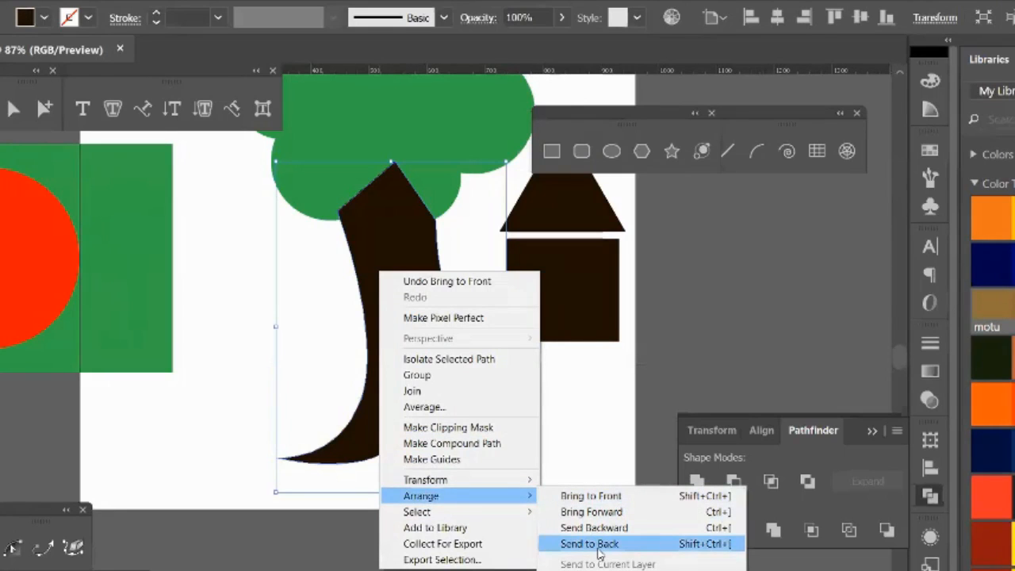
click(598, 552)
click(571, 462)
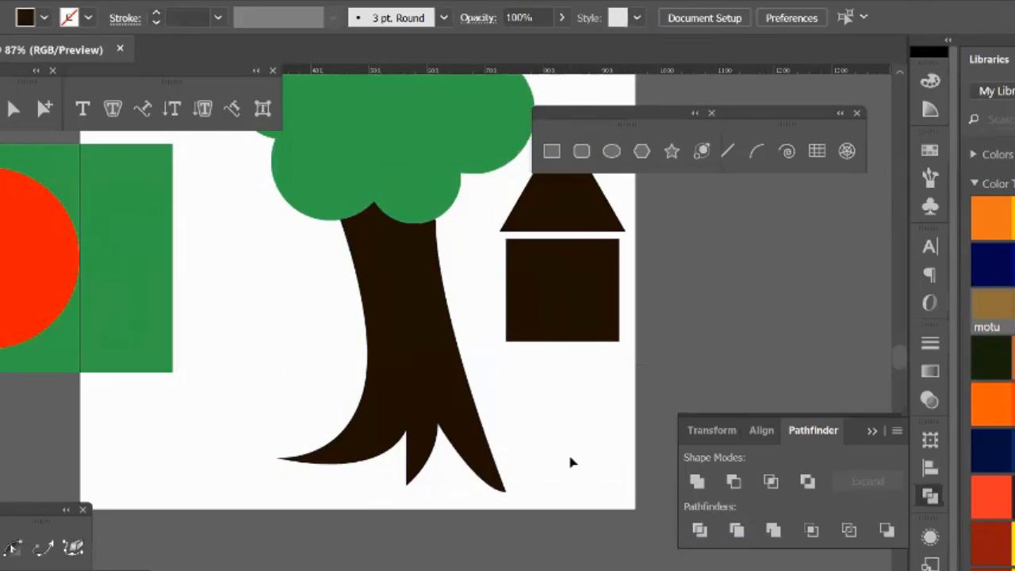
Step: Select the whole tree, crown and trunk, and delete it
key(ctrl+minus)
key(ctrl+minus)
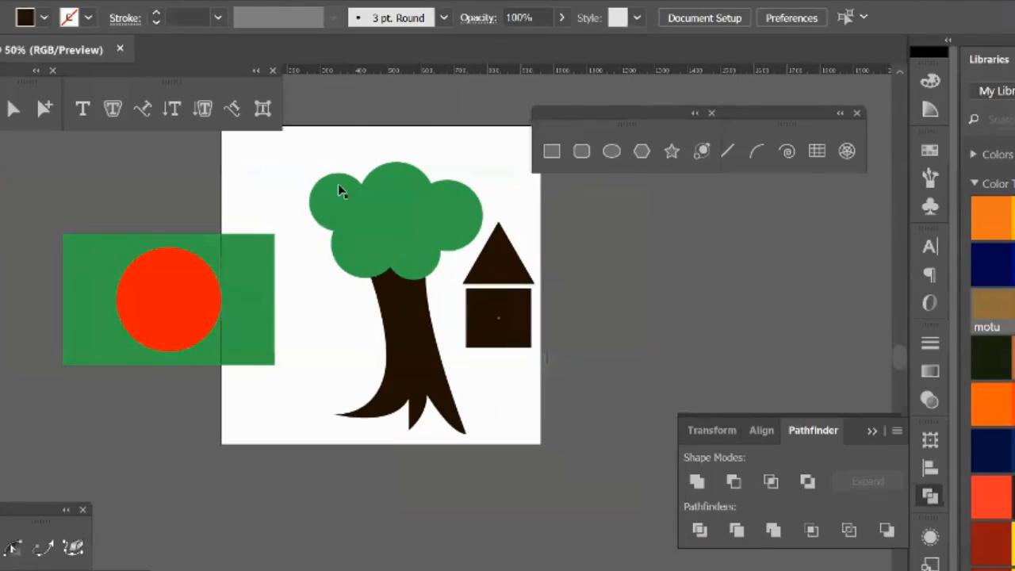
drag(321, 150, 426, 344)
key(Delete)
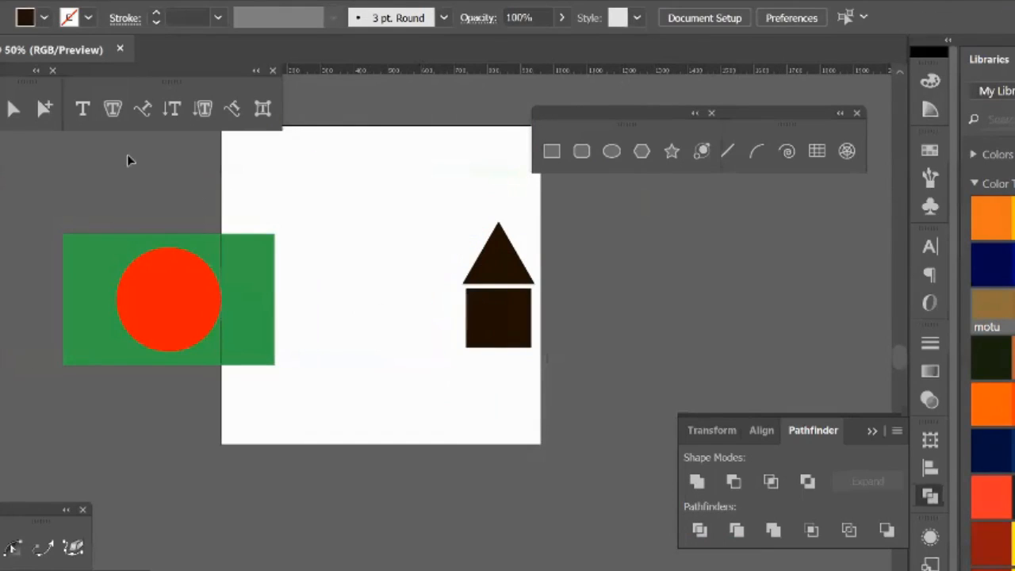
Step: Draw a dark flying-bird shape with two curved wings near the artboard's upper edge using the Pen tool, and delete it
click(318, 213)
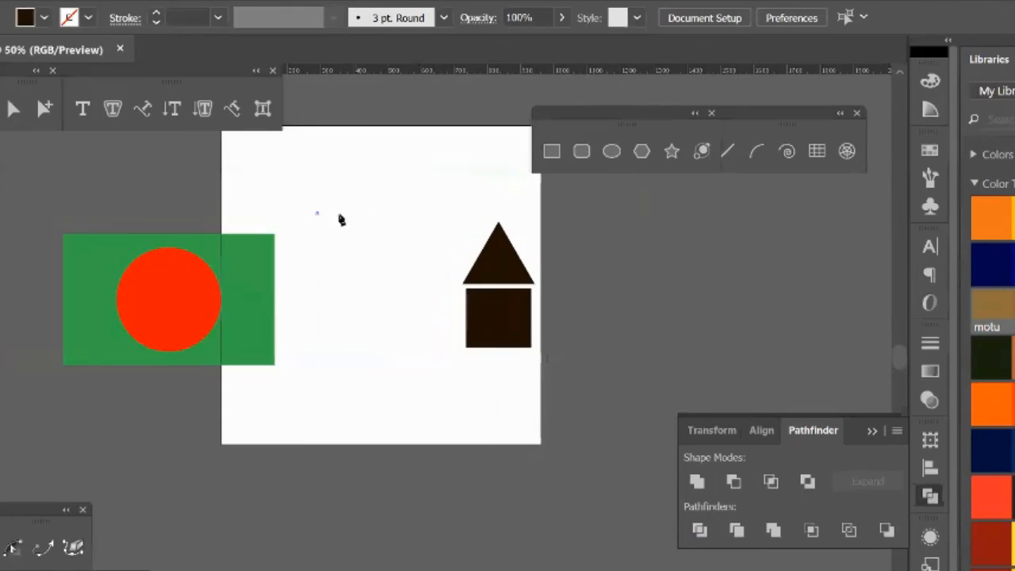
drag(399, 208, 447, 237)
click(399, 205)
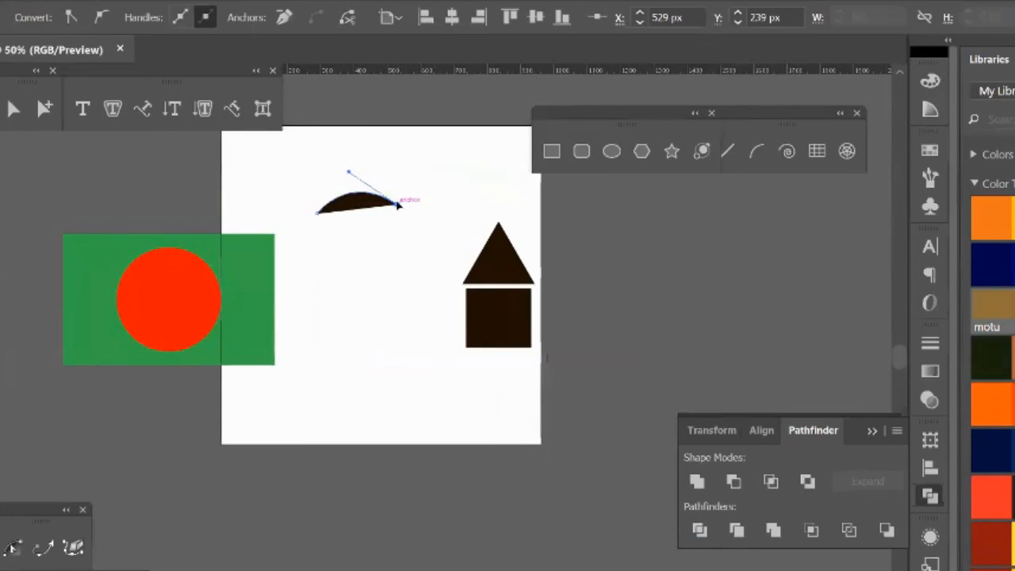
drag(426, 149, 305, 250)
click(380, 182)
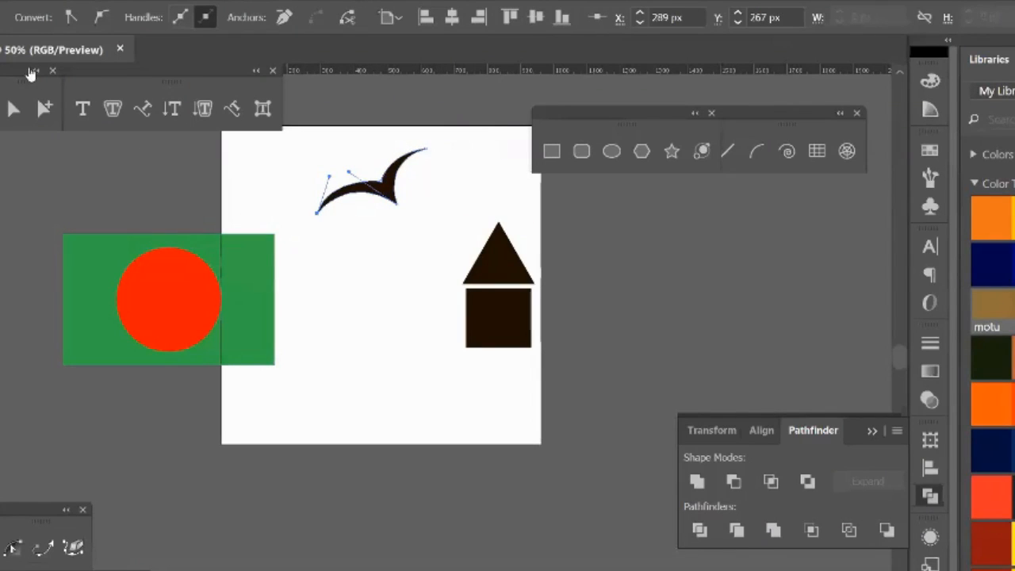
key(v)
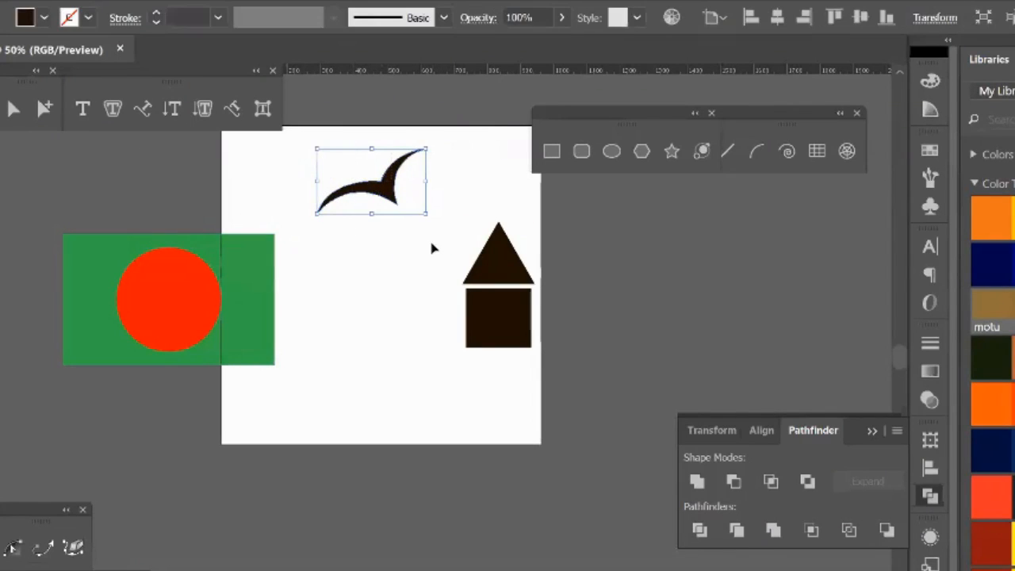
key(Delete)
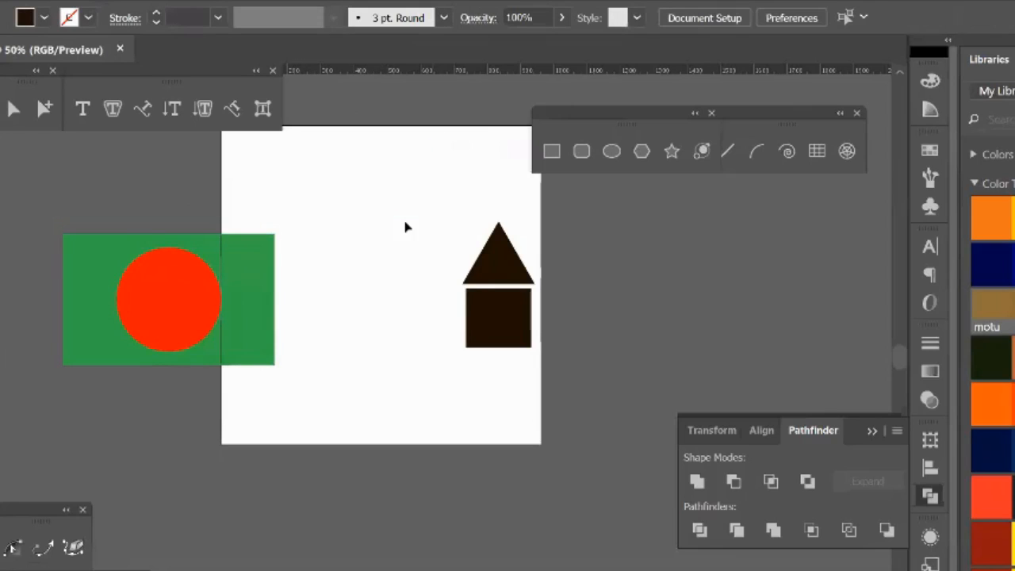
Step: Draw a short arched Pen path, try removing the end anchor's outgoing handle, and delete the path
click(300, 201)
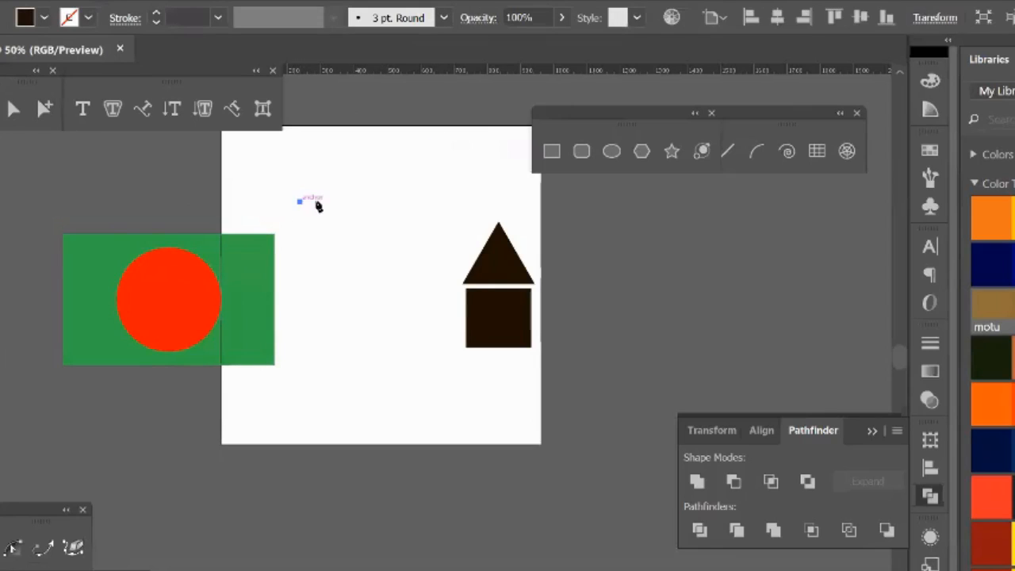
drag(379, 226, 413, 306)
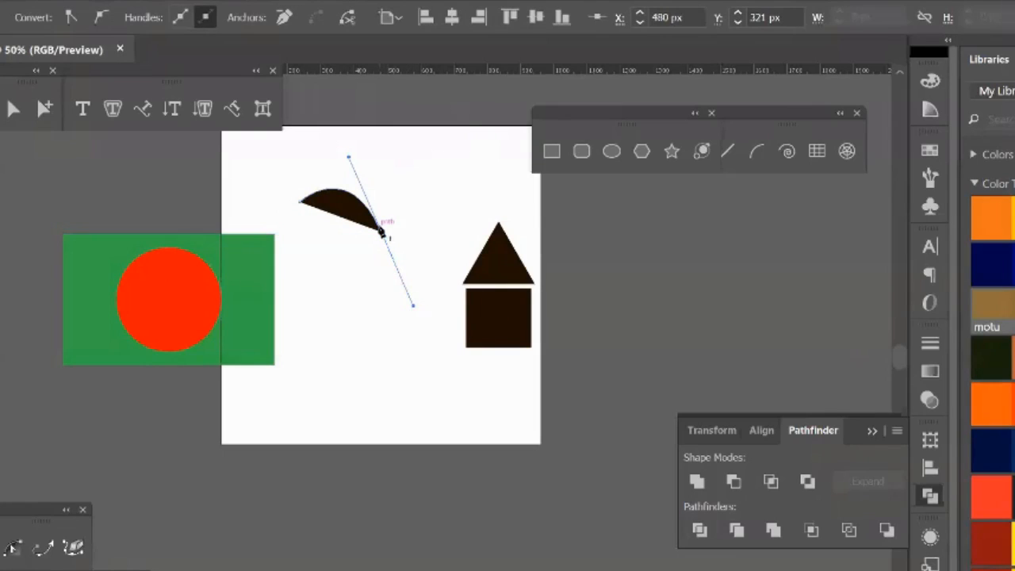
drag(384, 236, 385, 241)
click(383, 234)
key(v)
key(Delete)
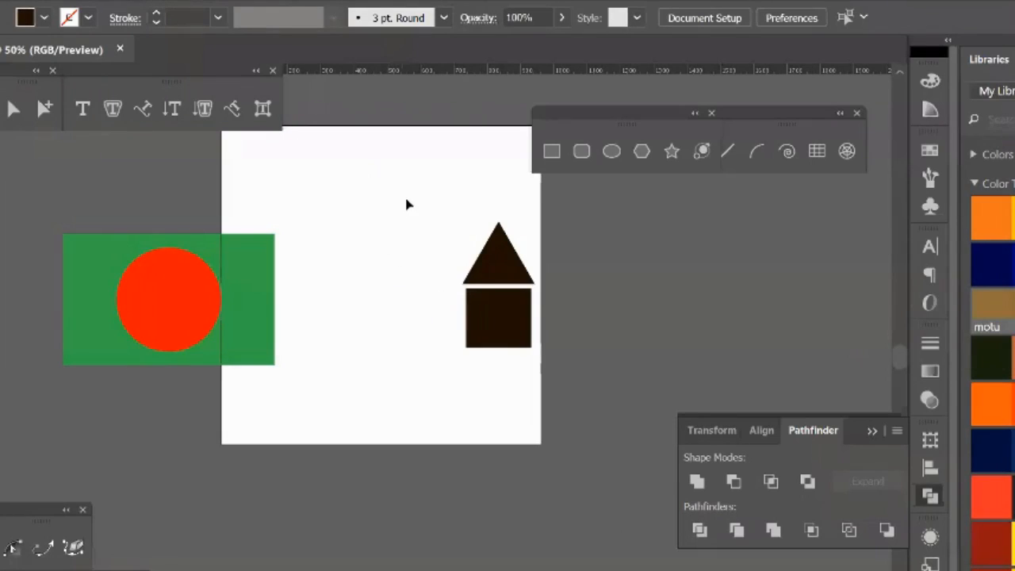
Step: Delete the triangle-and-rectangle house and move the green flag with its red circle to the middle of the artboard
drag(406, 205, 544, 363)
key(Delete)
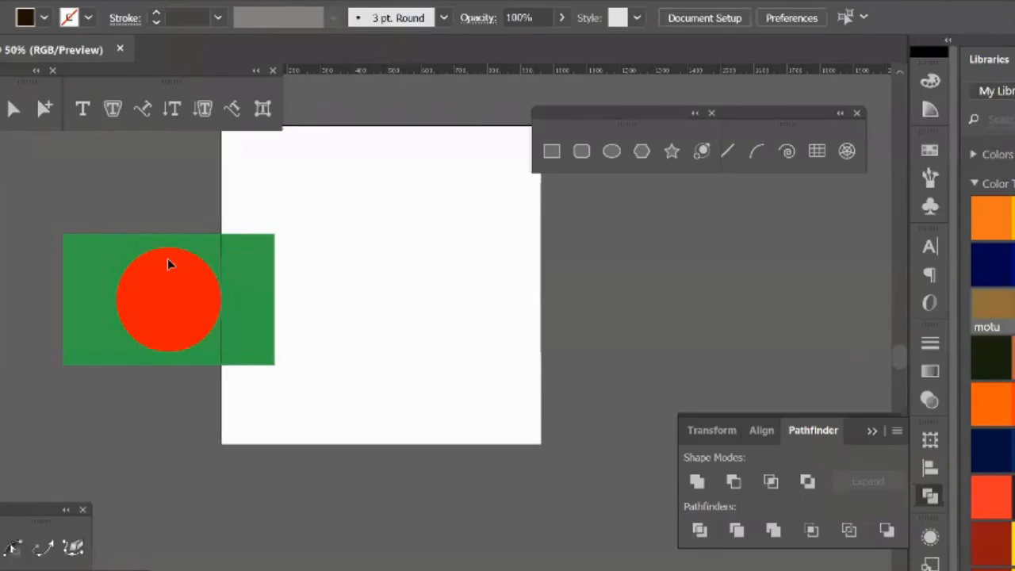
drag(190, 305, 401, 296)
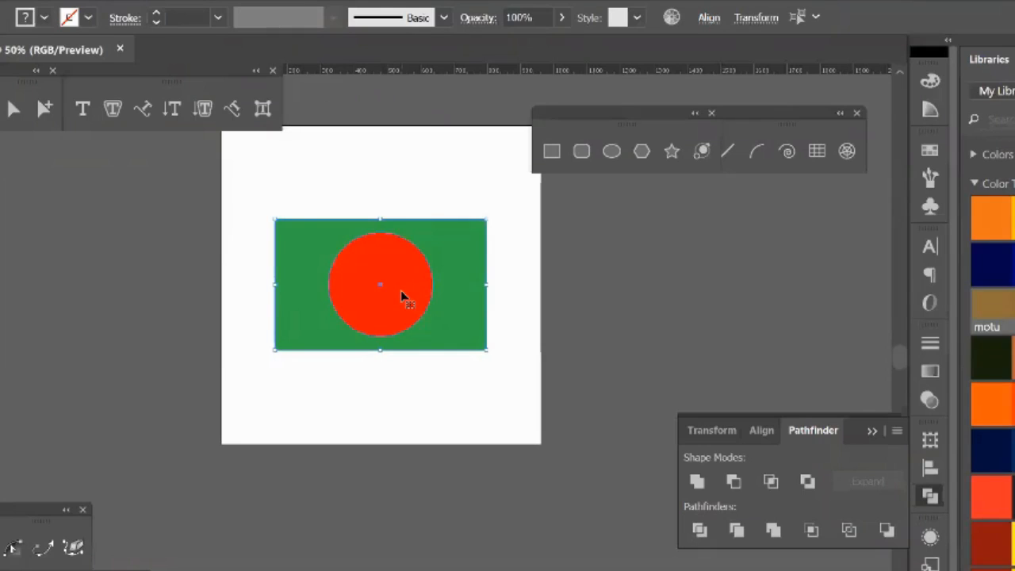
click(407, 143)
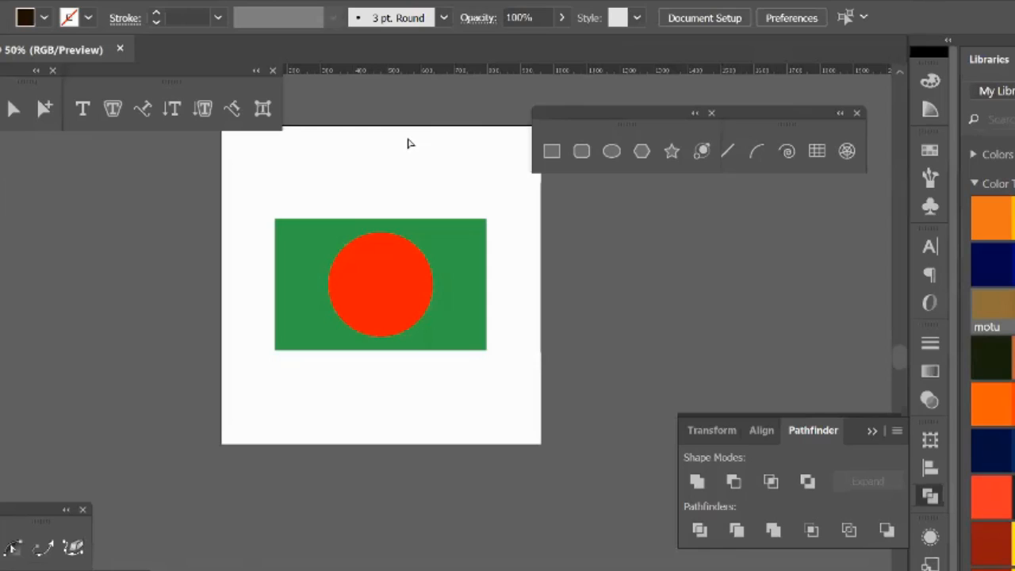
Step: Fit the artboard in view and line up the floating shape tools and line tools beside the type tools
key(ctrl+0)
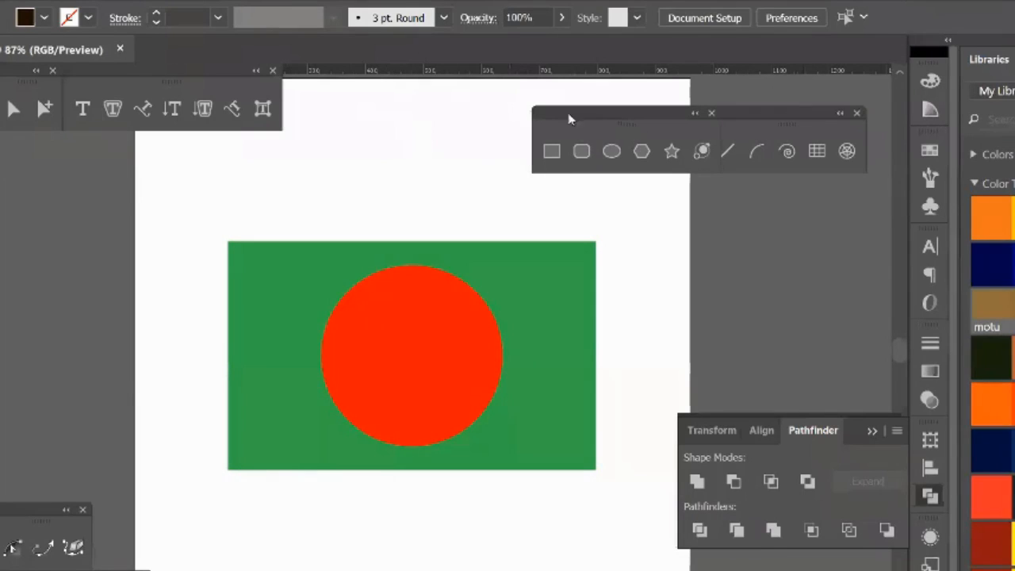
drag(568, 112, 389, 90)
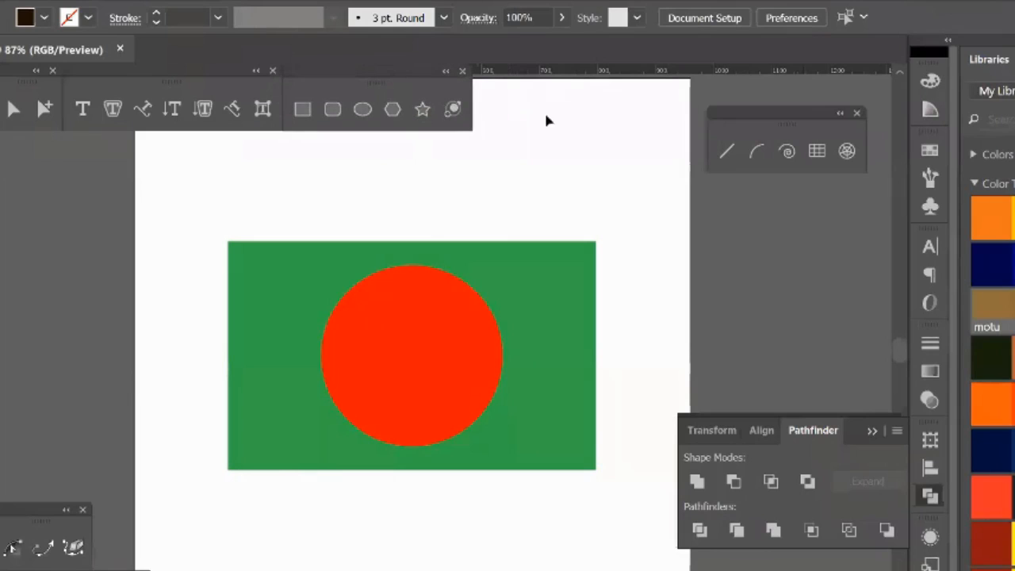
drag(747, 128, 514, 82)
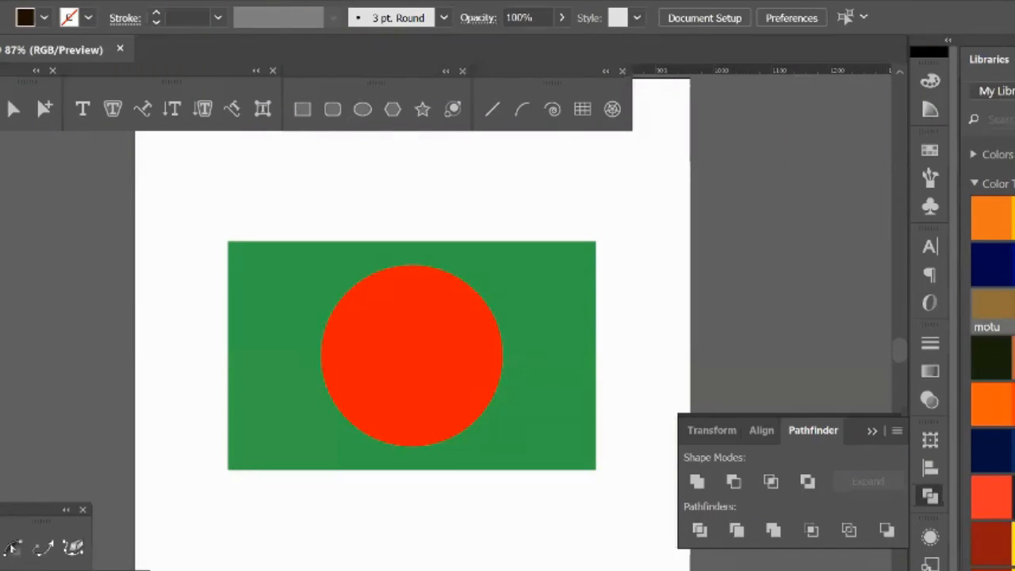
Step: Save the flag artwork to the Desktop as Untitled-1.ai in Adobe Illustrator format
click(0, 0)
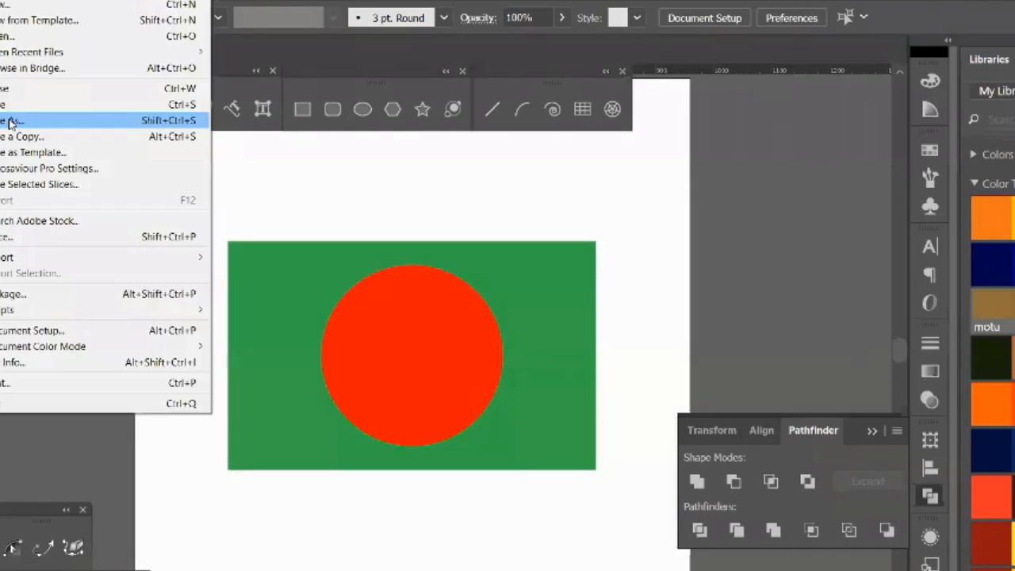
click(10, 123)
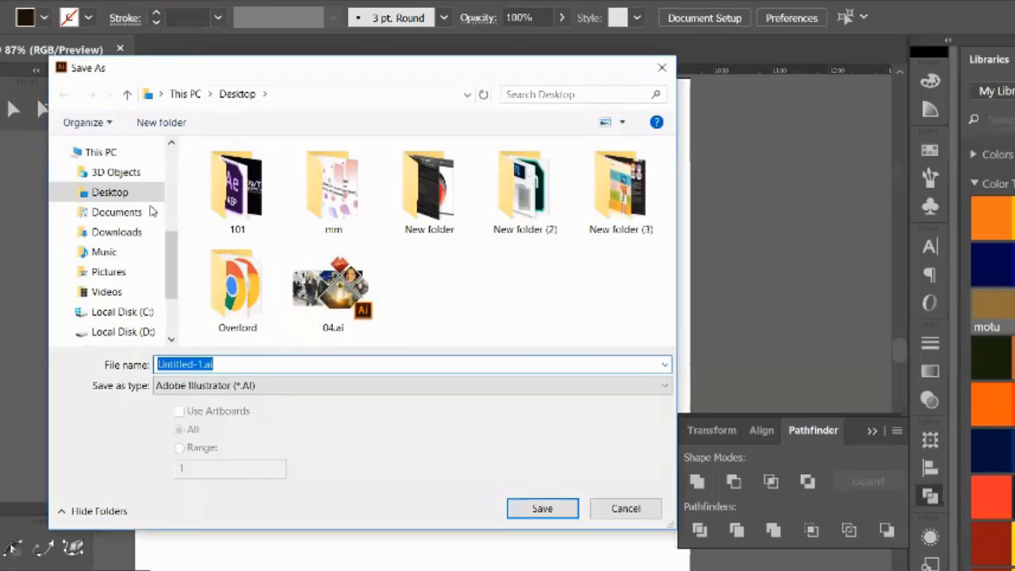
click(125, 200)
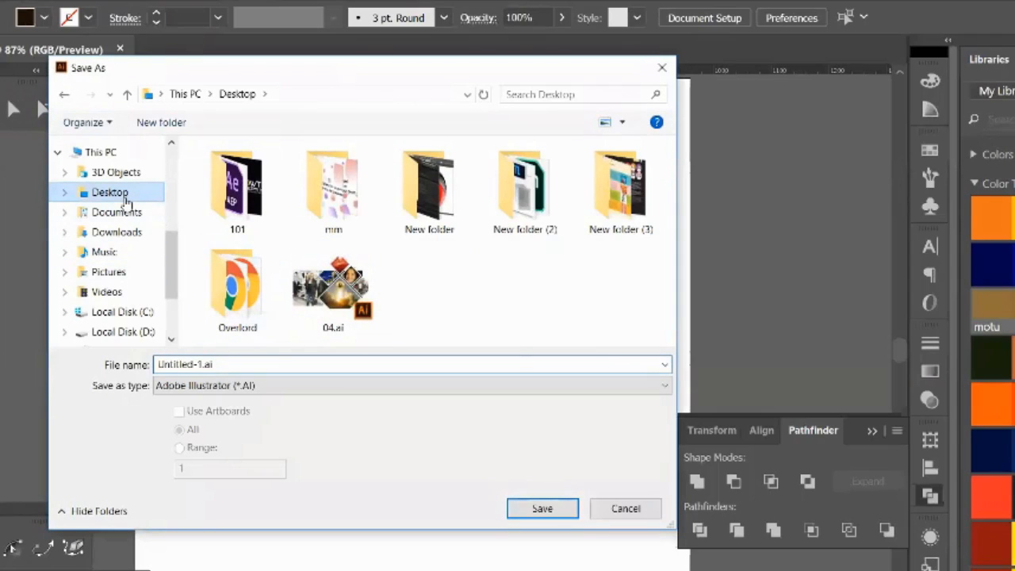
click(241, 365)
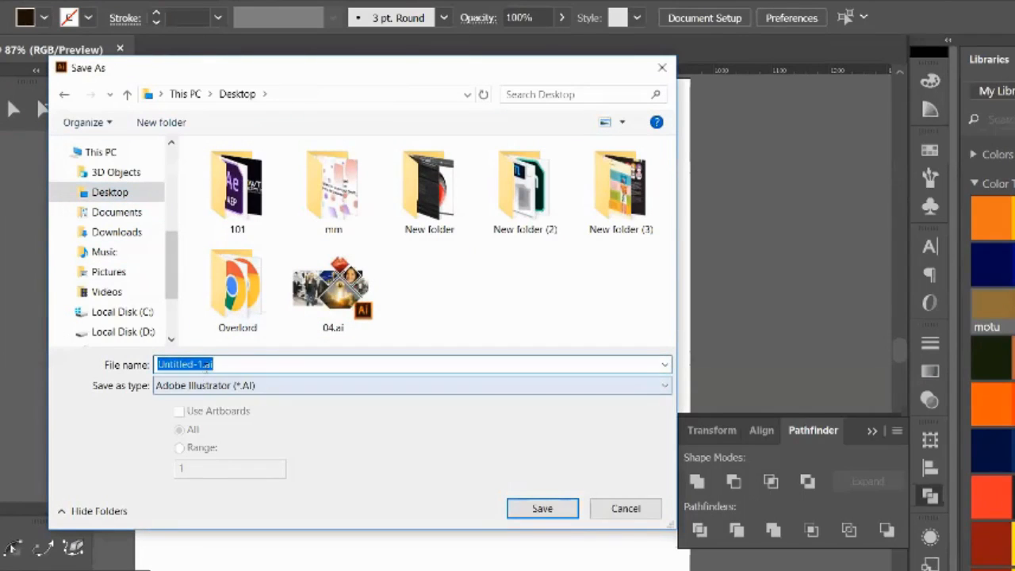
click(542, 510)
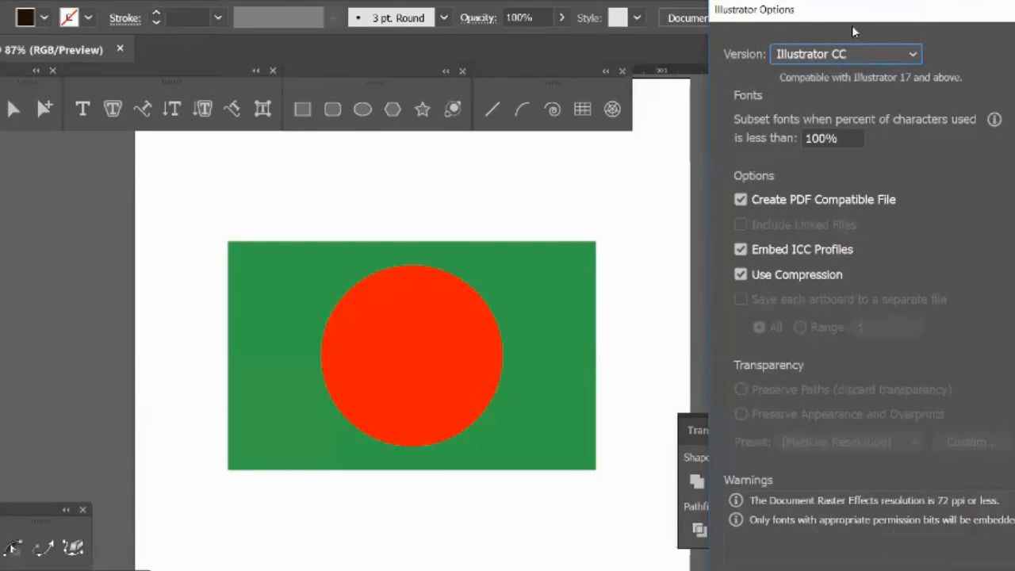
Step: Finish the save with the version set to Illustrator CC, and select Untitled-1.ai on the Windows desktop
drag(812, 11, 686, 0)
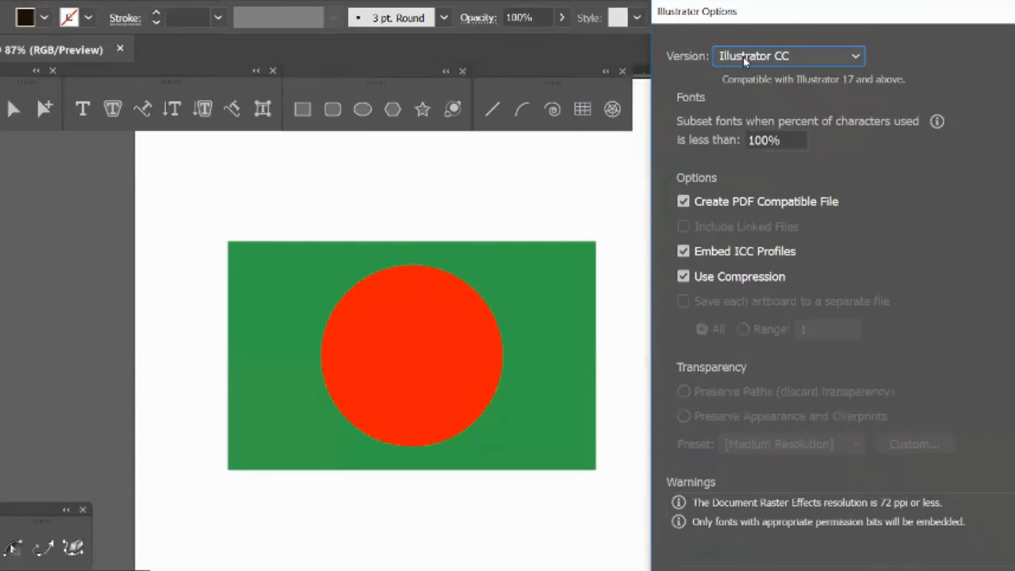
click(746, 62)
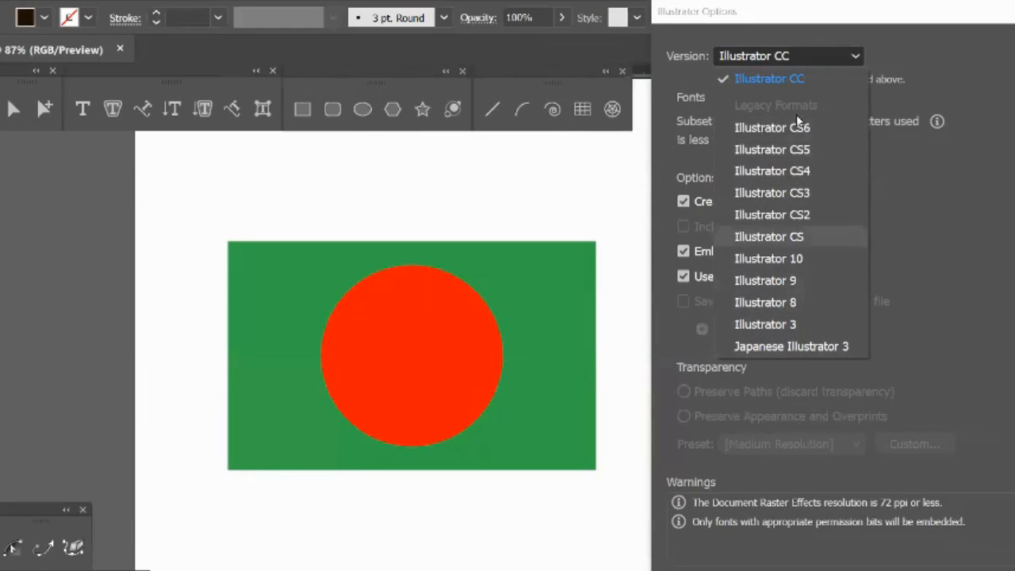
click(779, 79)
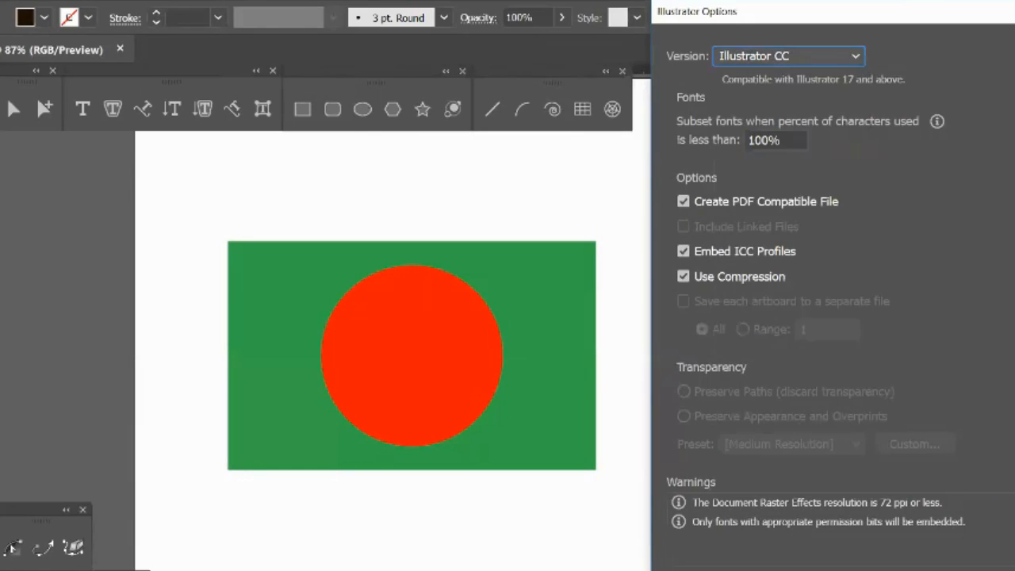
key(Return)
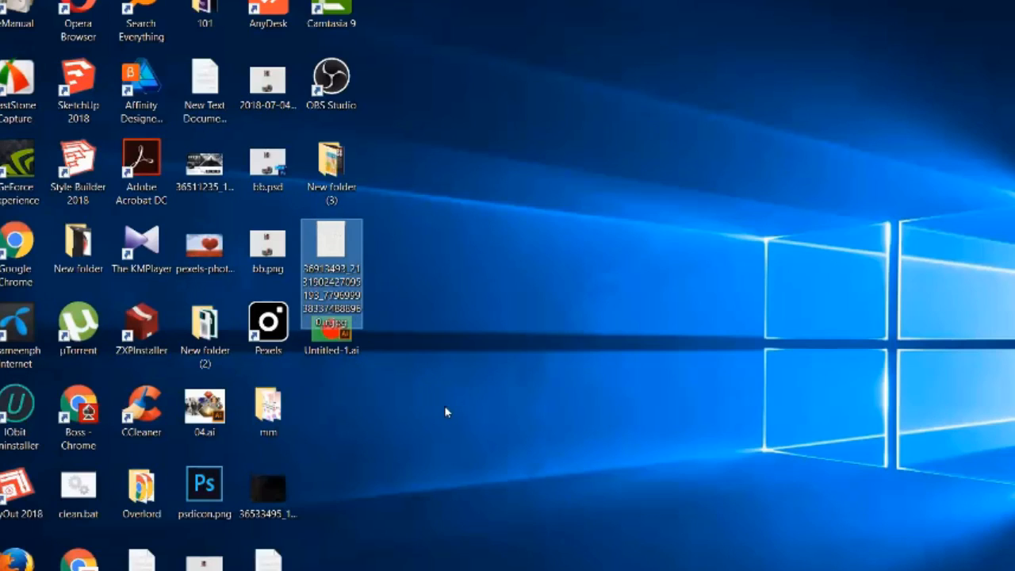
click(339, 337)
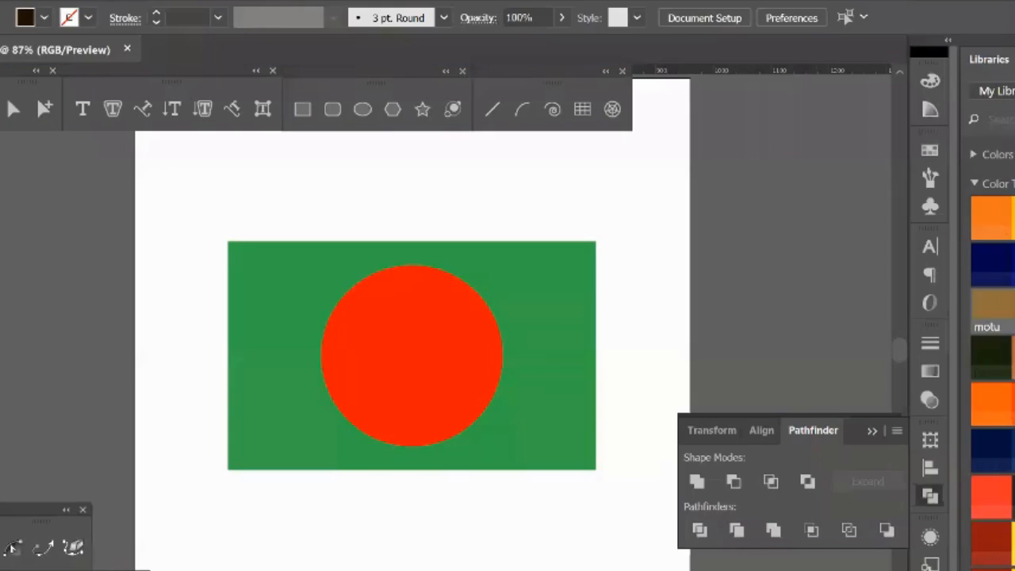
Step: Export the flag artwork to the Desktop as Untitled-1.jpg in JPEG format, using all artboards
click(2, 1)
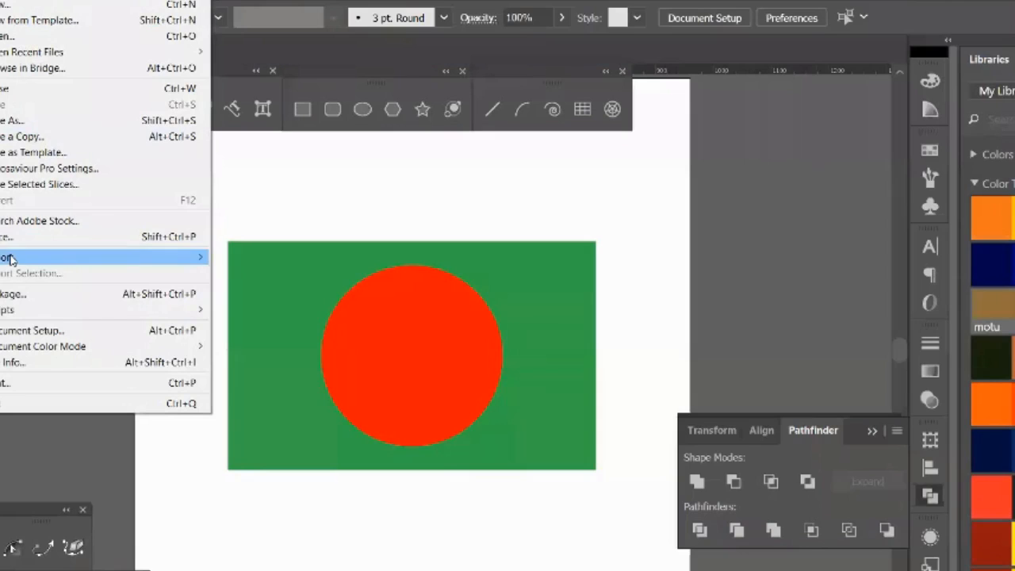
mouse_move(11, 260)
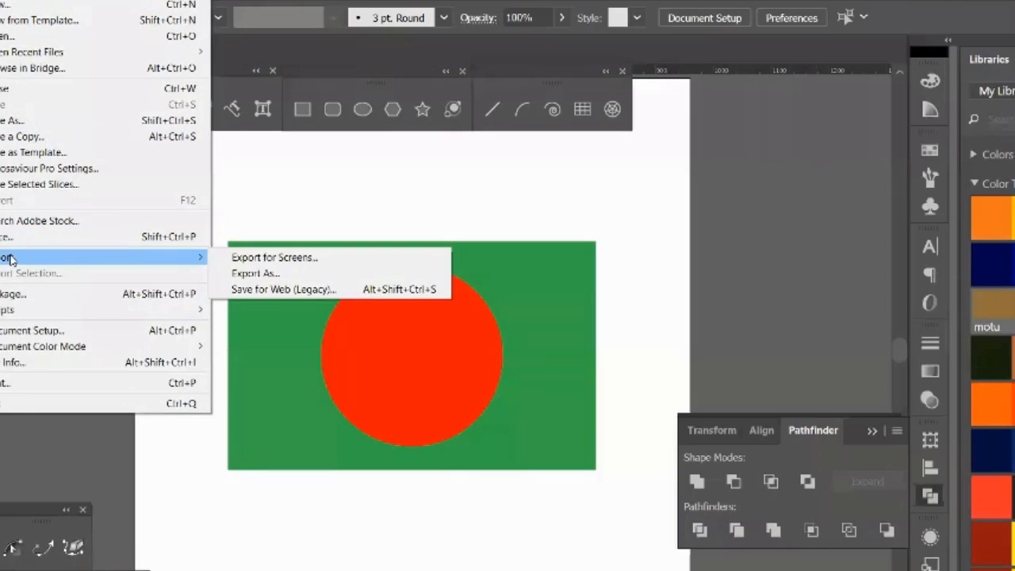
click(255, 274)
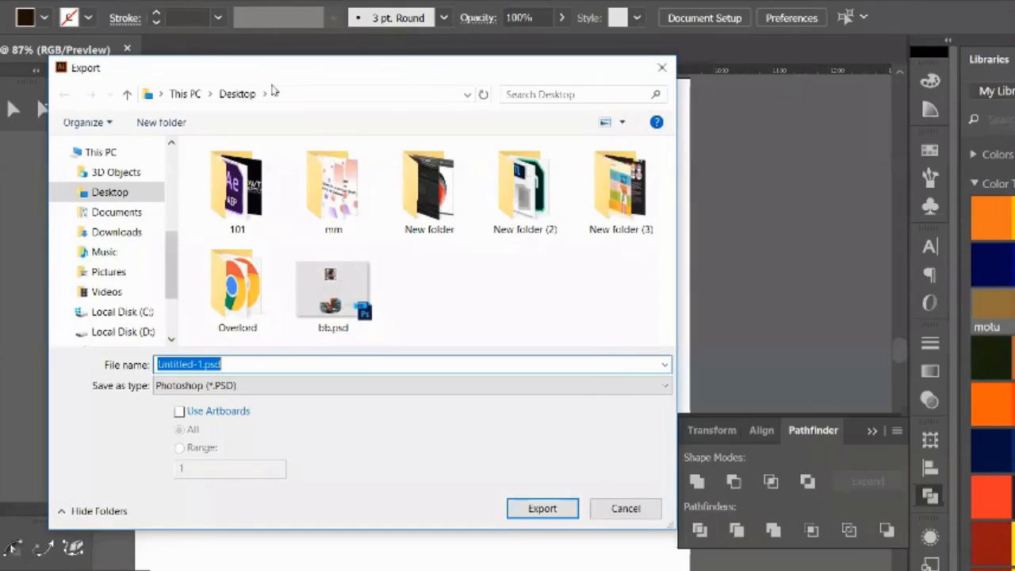
drag(272, 70, 776, 81)
click(732, 397)
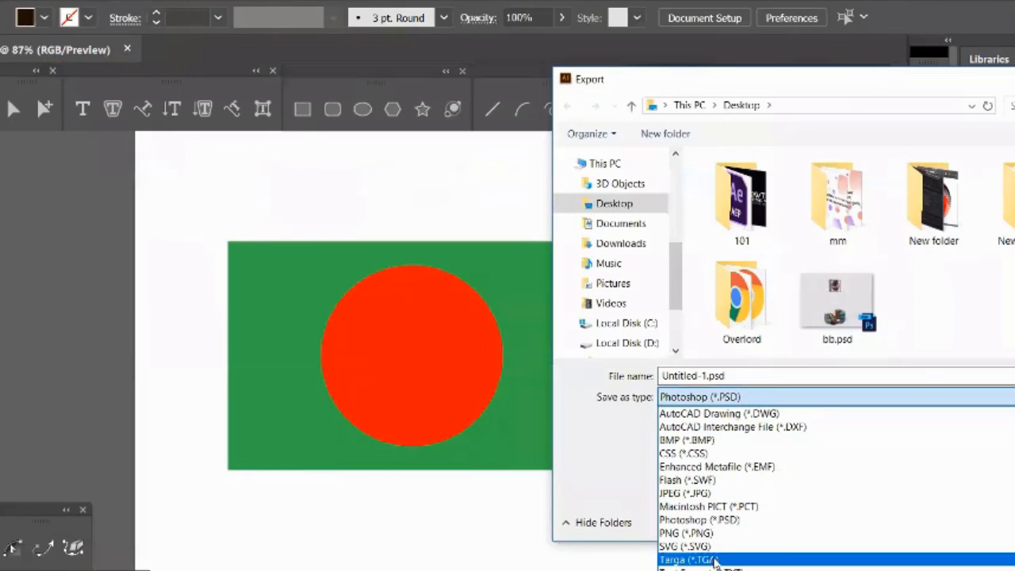
click(698, 492)
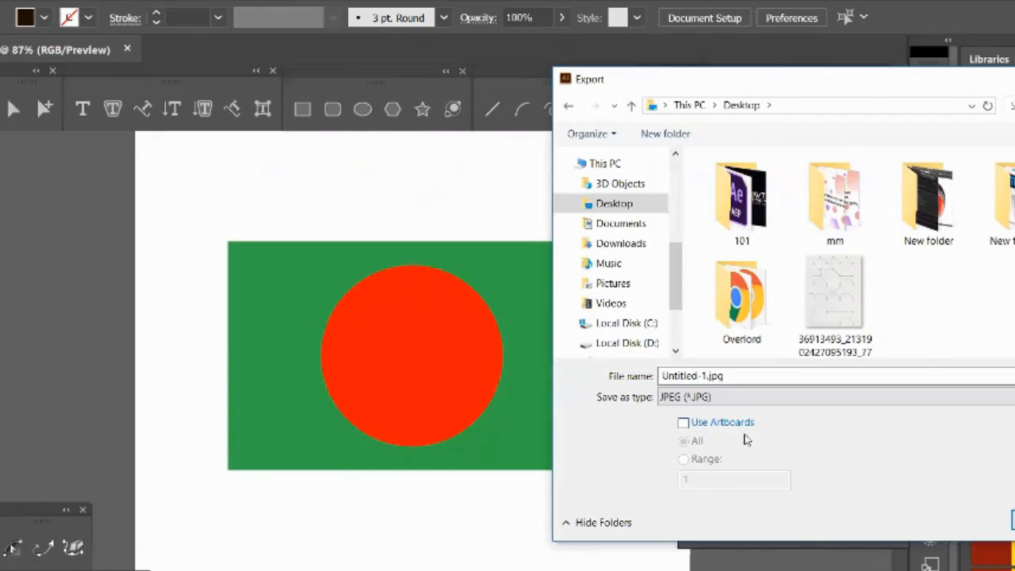
drag(728, 83, 741, 79)
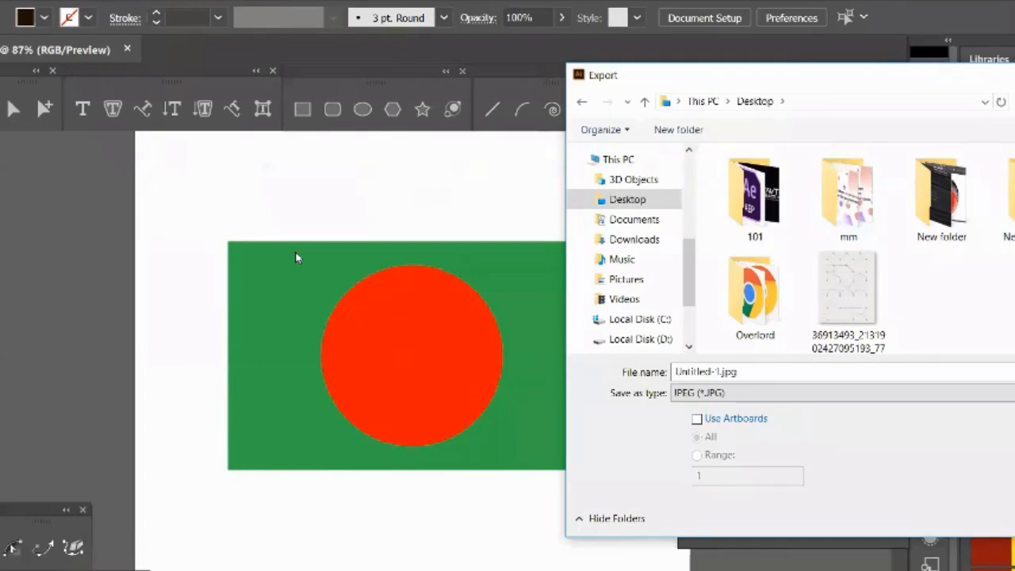
click(698, 420)
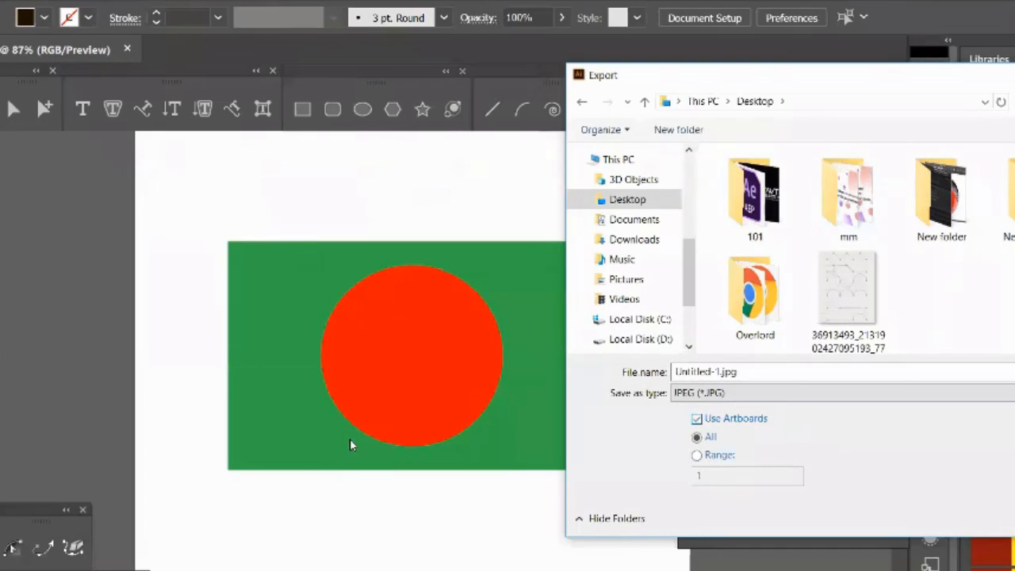
click(978, 516)
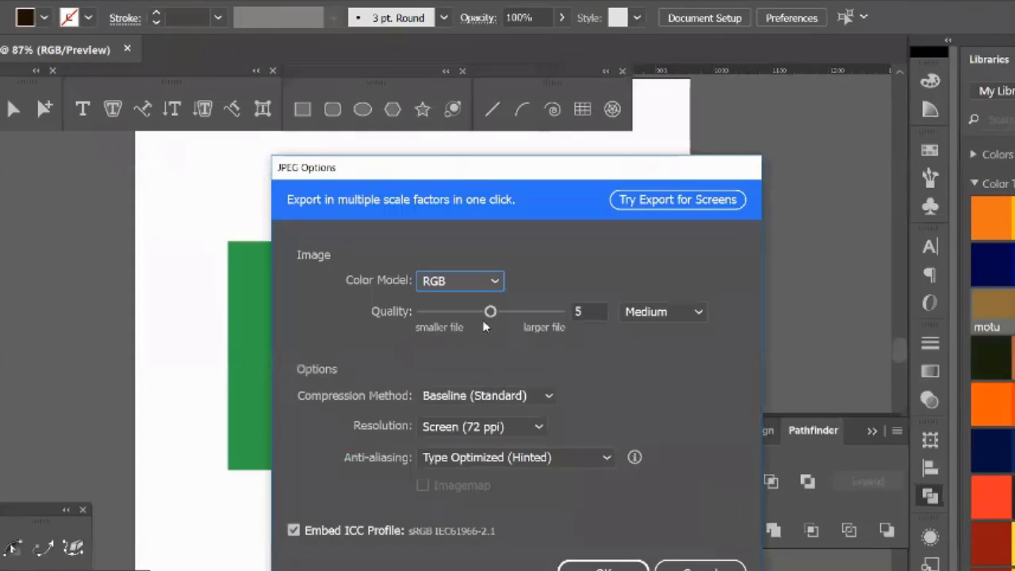
Step: Keep the JPEG color model at RGB, set the resolution to High (300 ppi) and complete the export
click(449, 285)
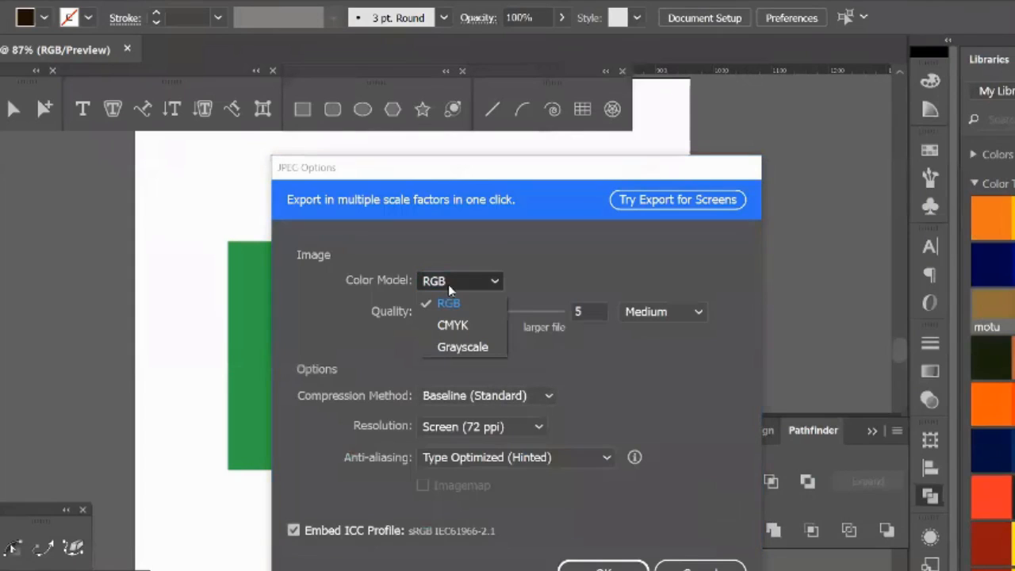
click(495, 282)
click(476, 428)
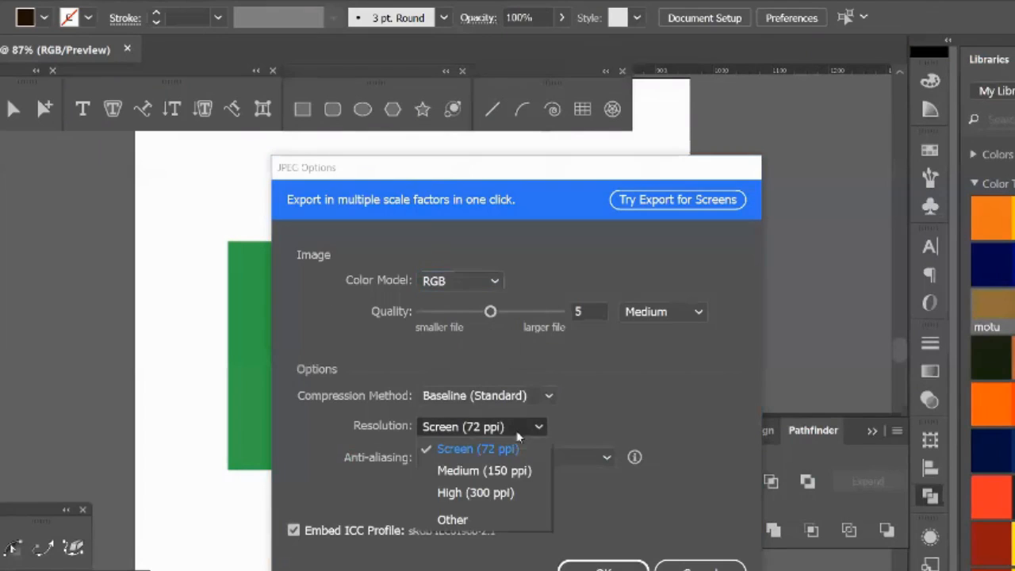
click(479, 493)
click(603, 568)
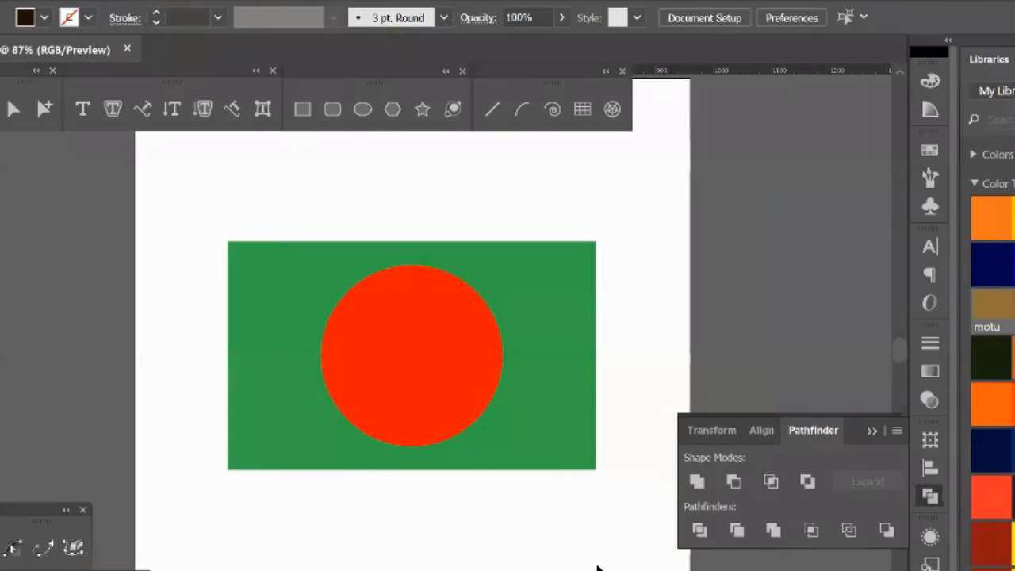
Step: Switch to the Windows desktop and check the file details of the exported flag JPG
key(super+d)
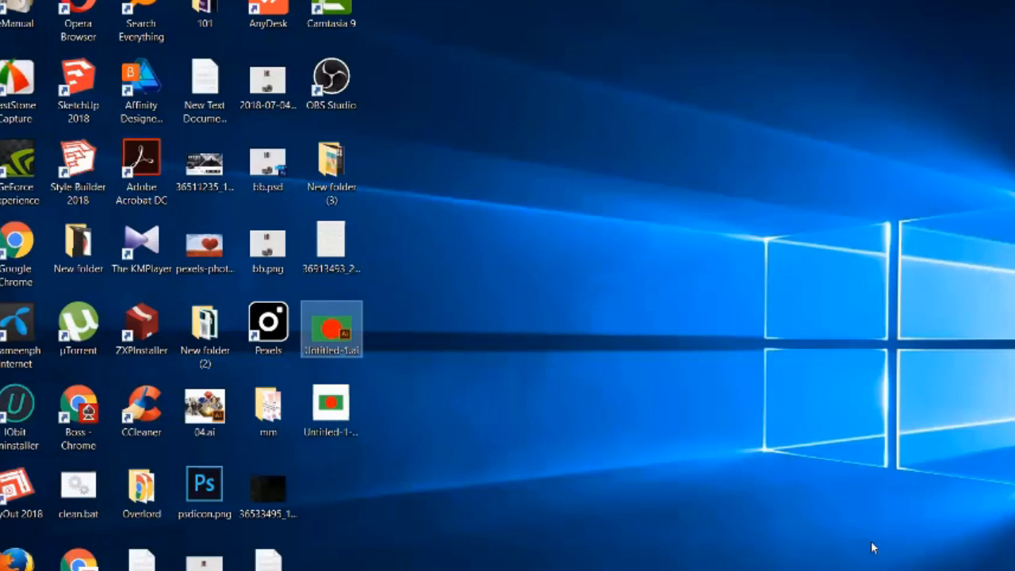
click(336, 410)
mouse_move(337, 409)
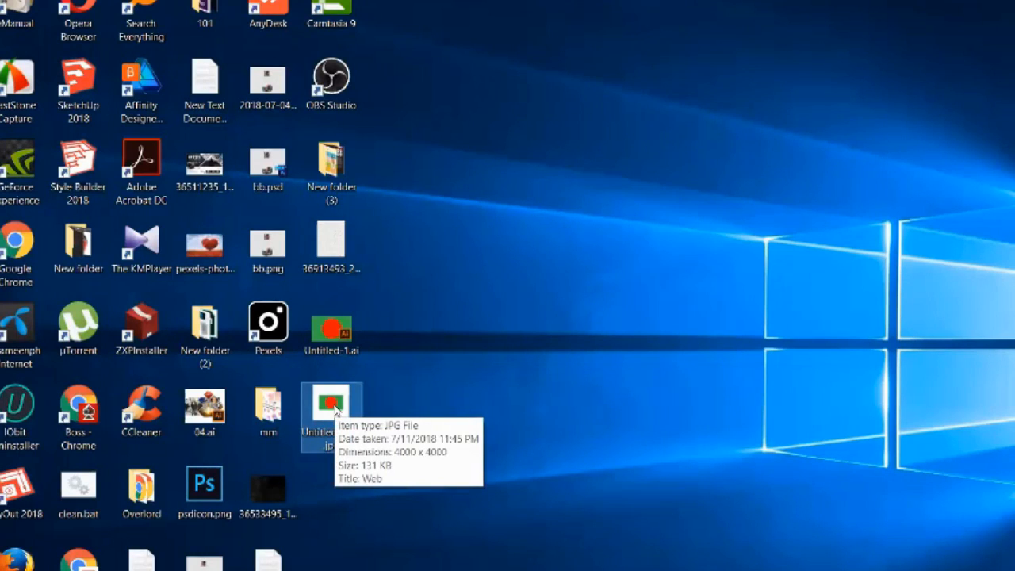
click(461, 330)
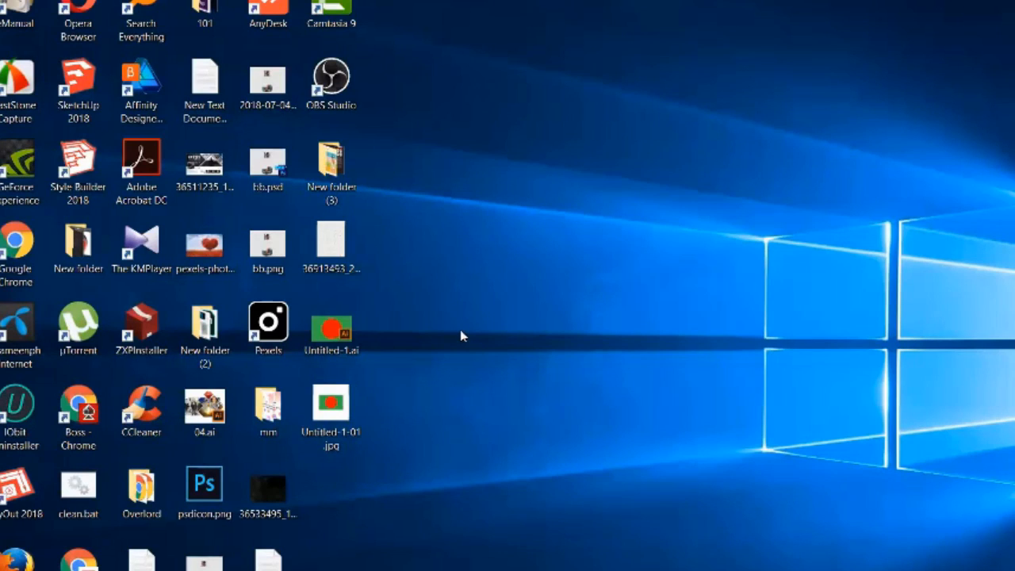